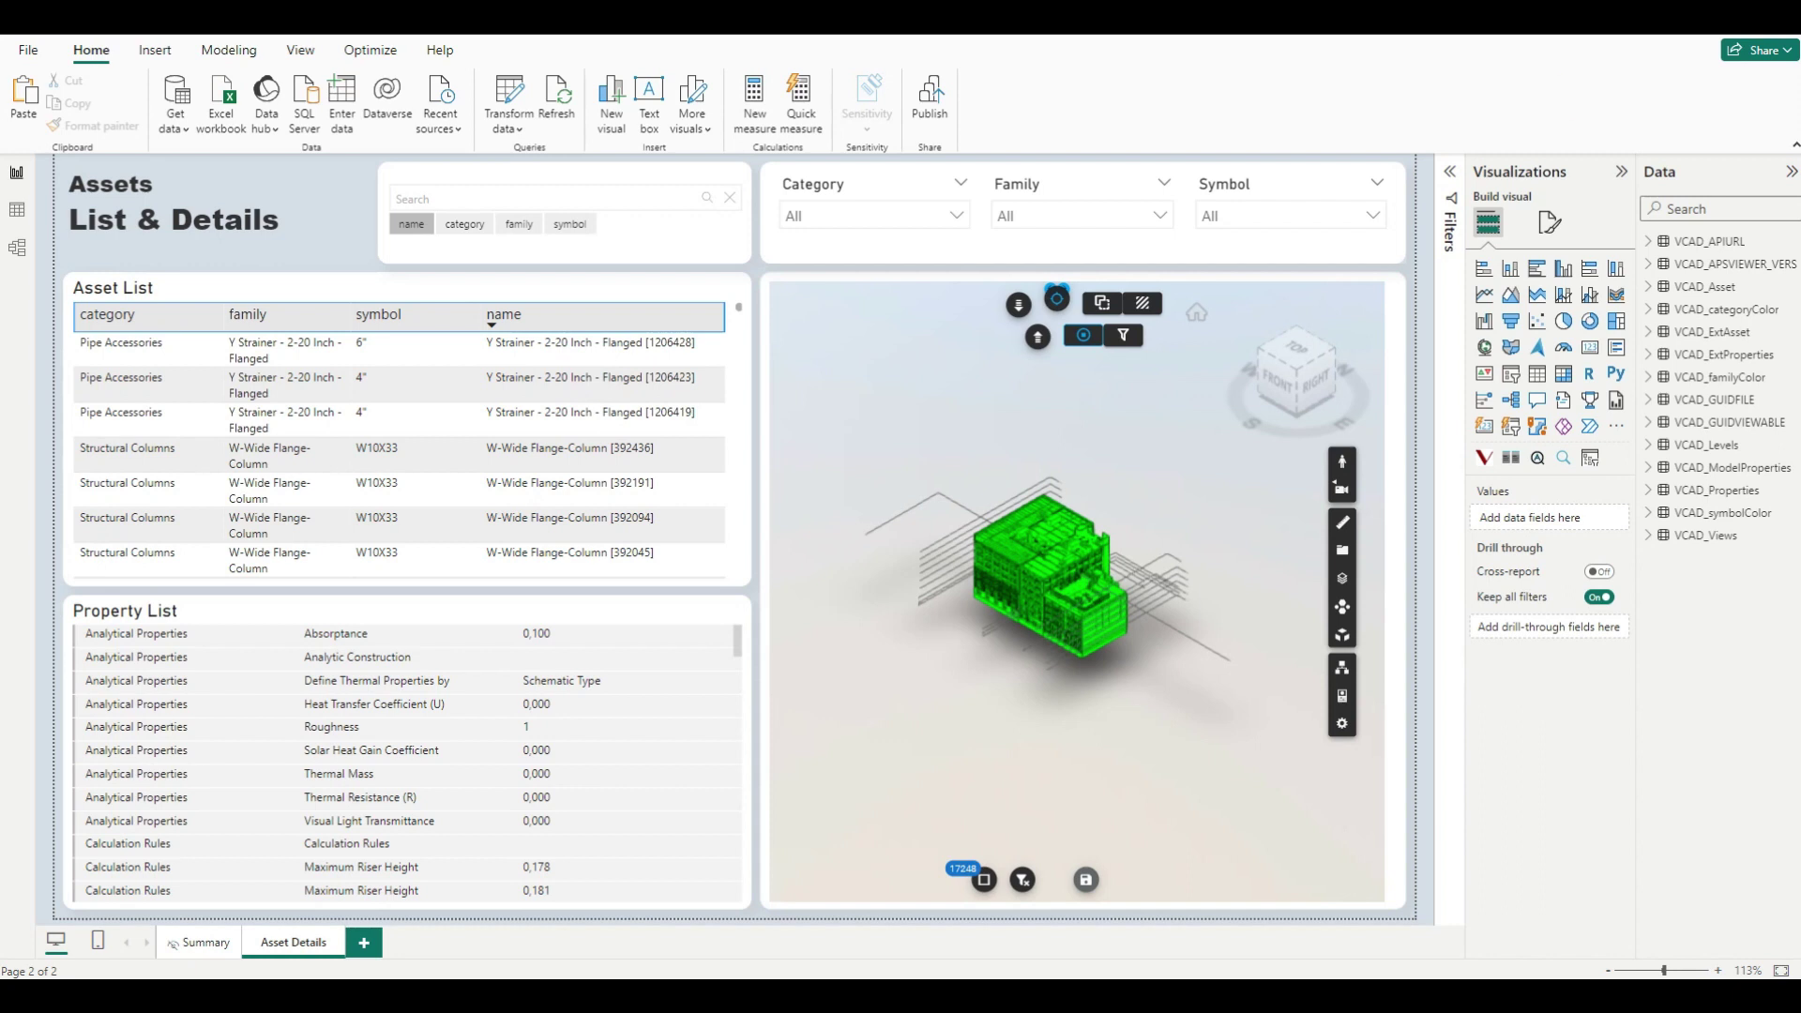
- Show the VCAD_Properties table's data and filter its objectId column to 2227 only
{"action": "left_click", "coordinate": [16, 210]}
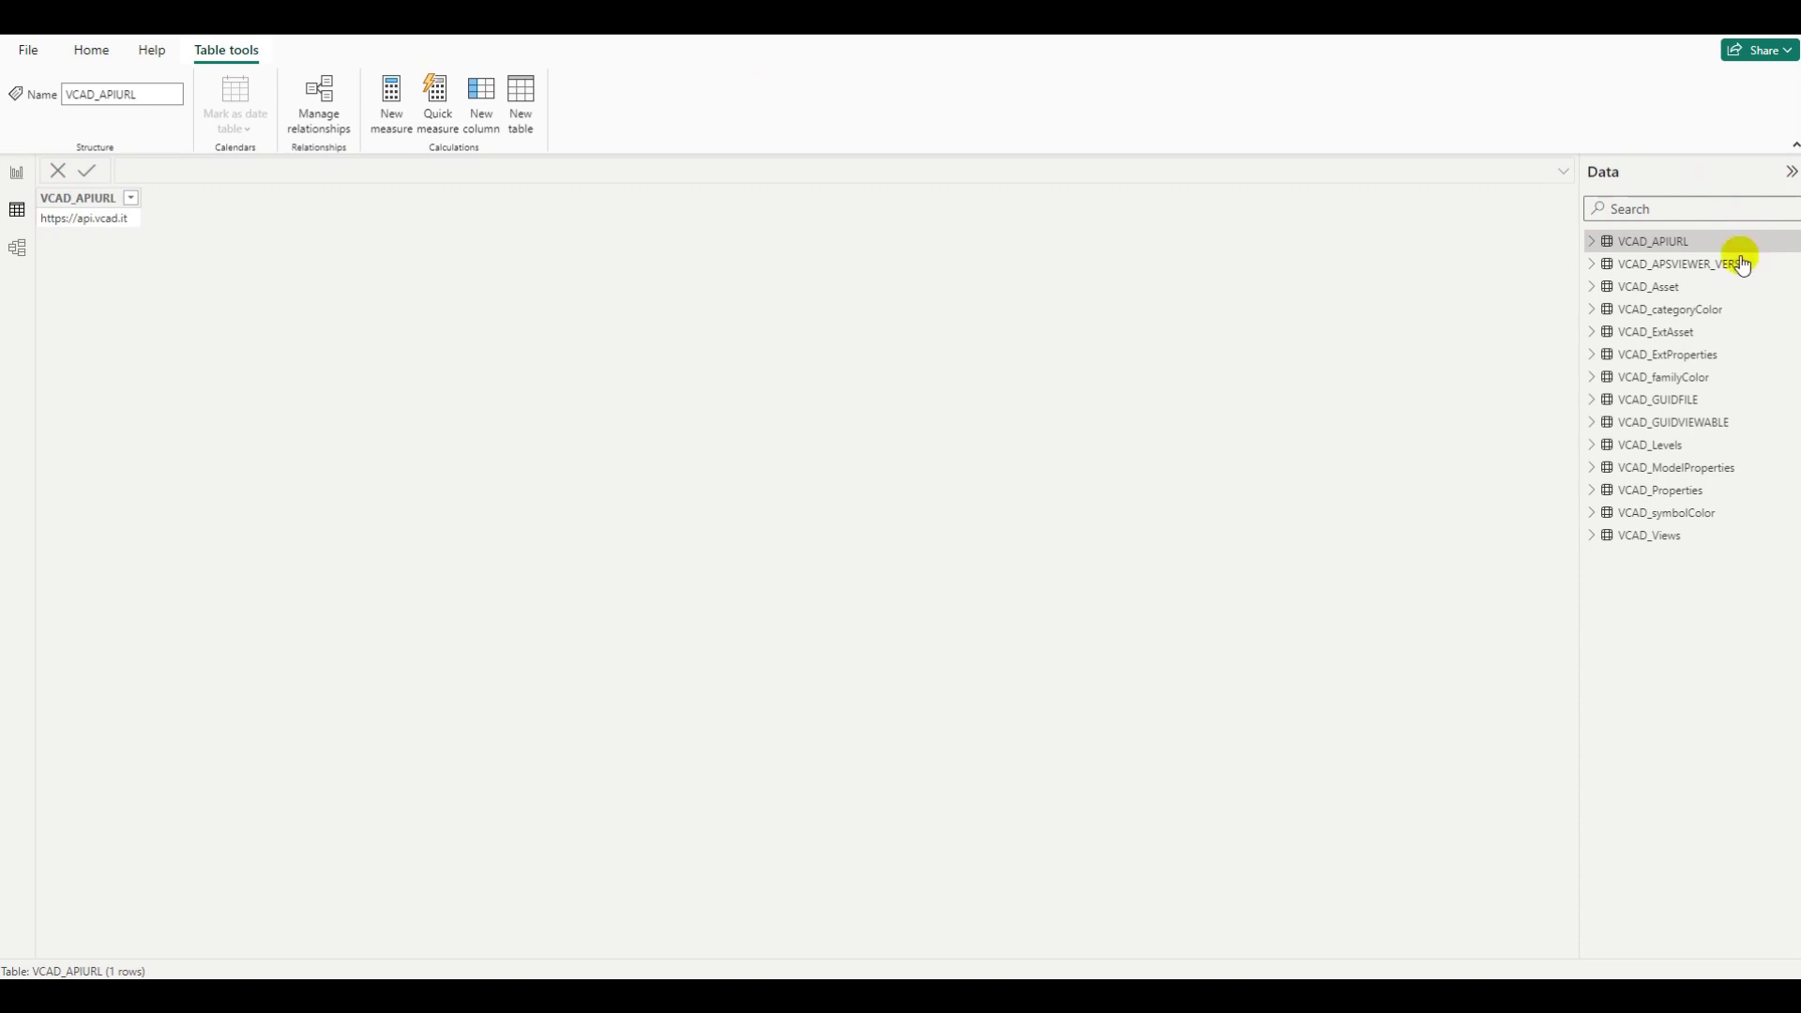
{"action": "left_click", "coordinate": [1702, 492]}
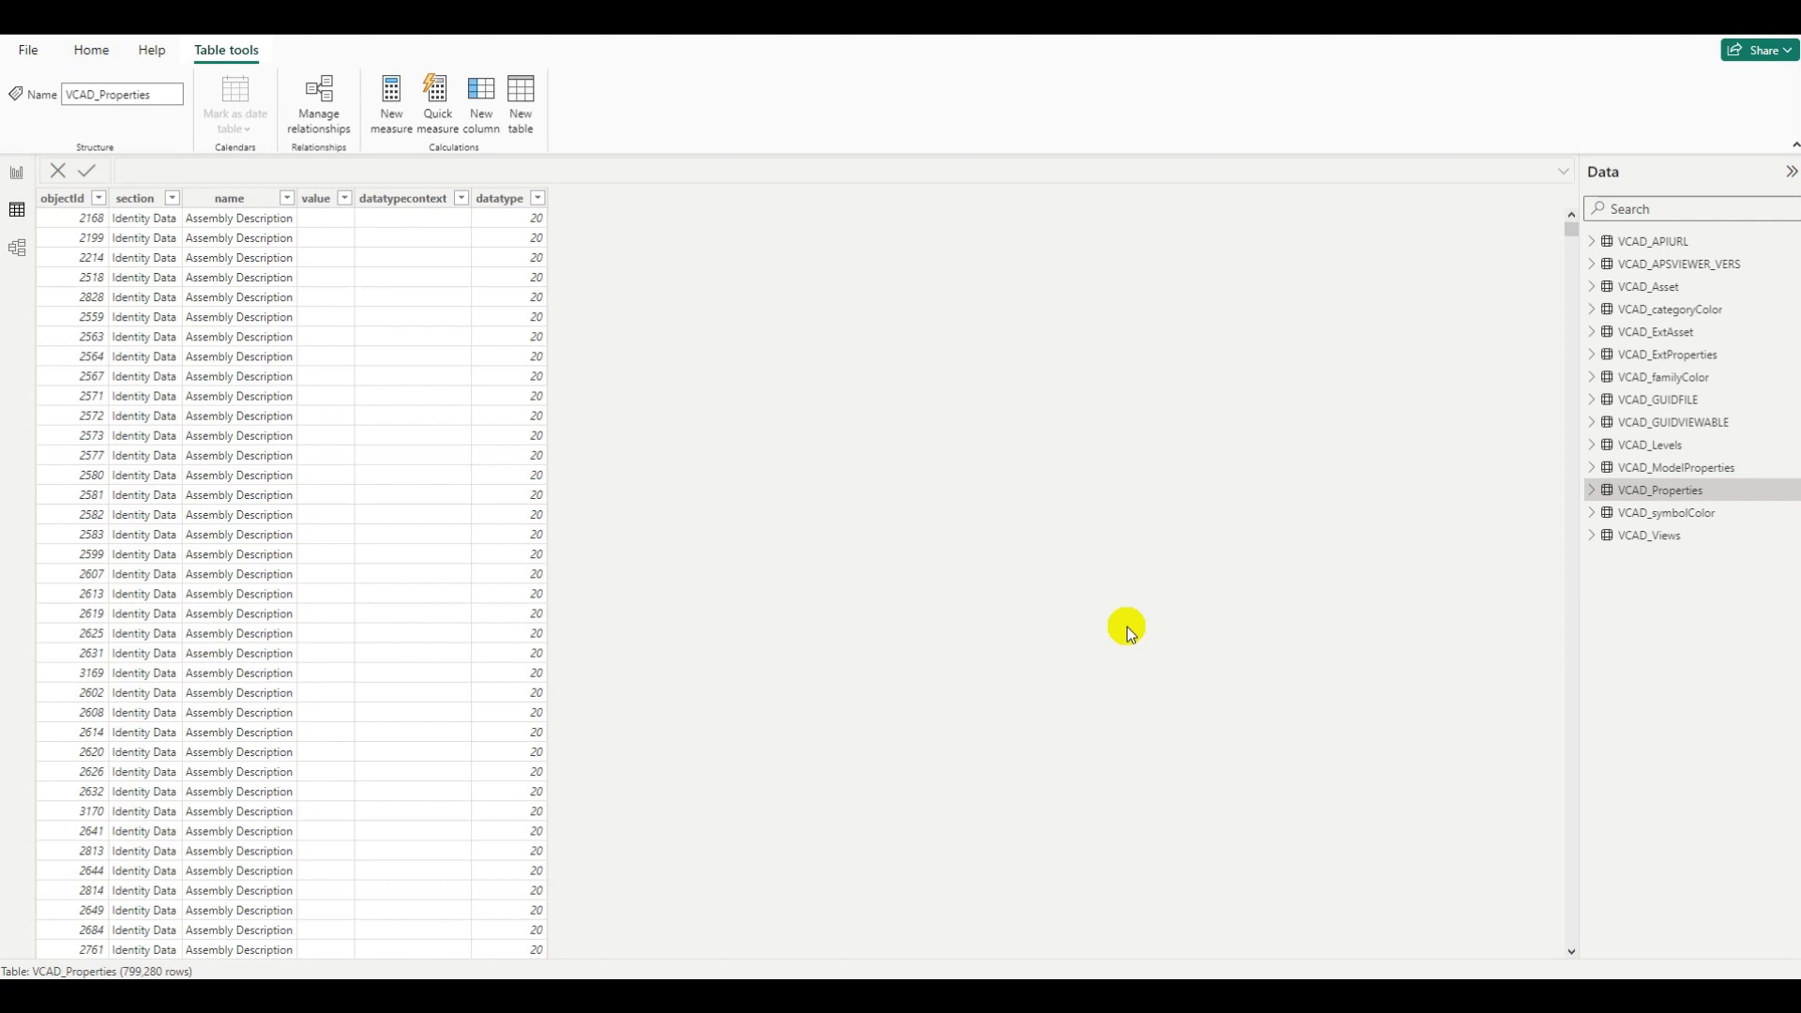
{"action": "left_click", "coordinate": [98, 197]}
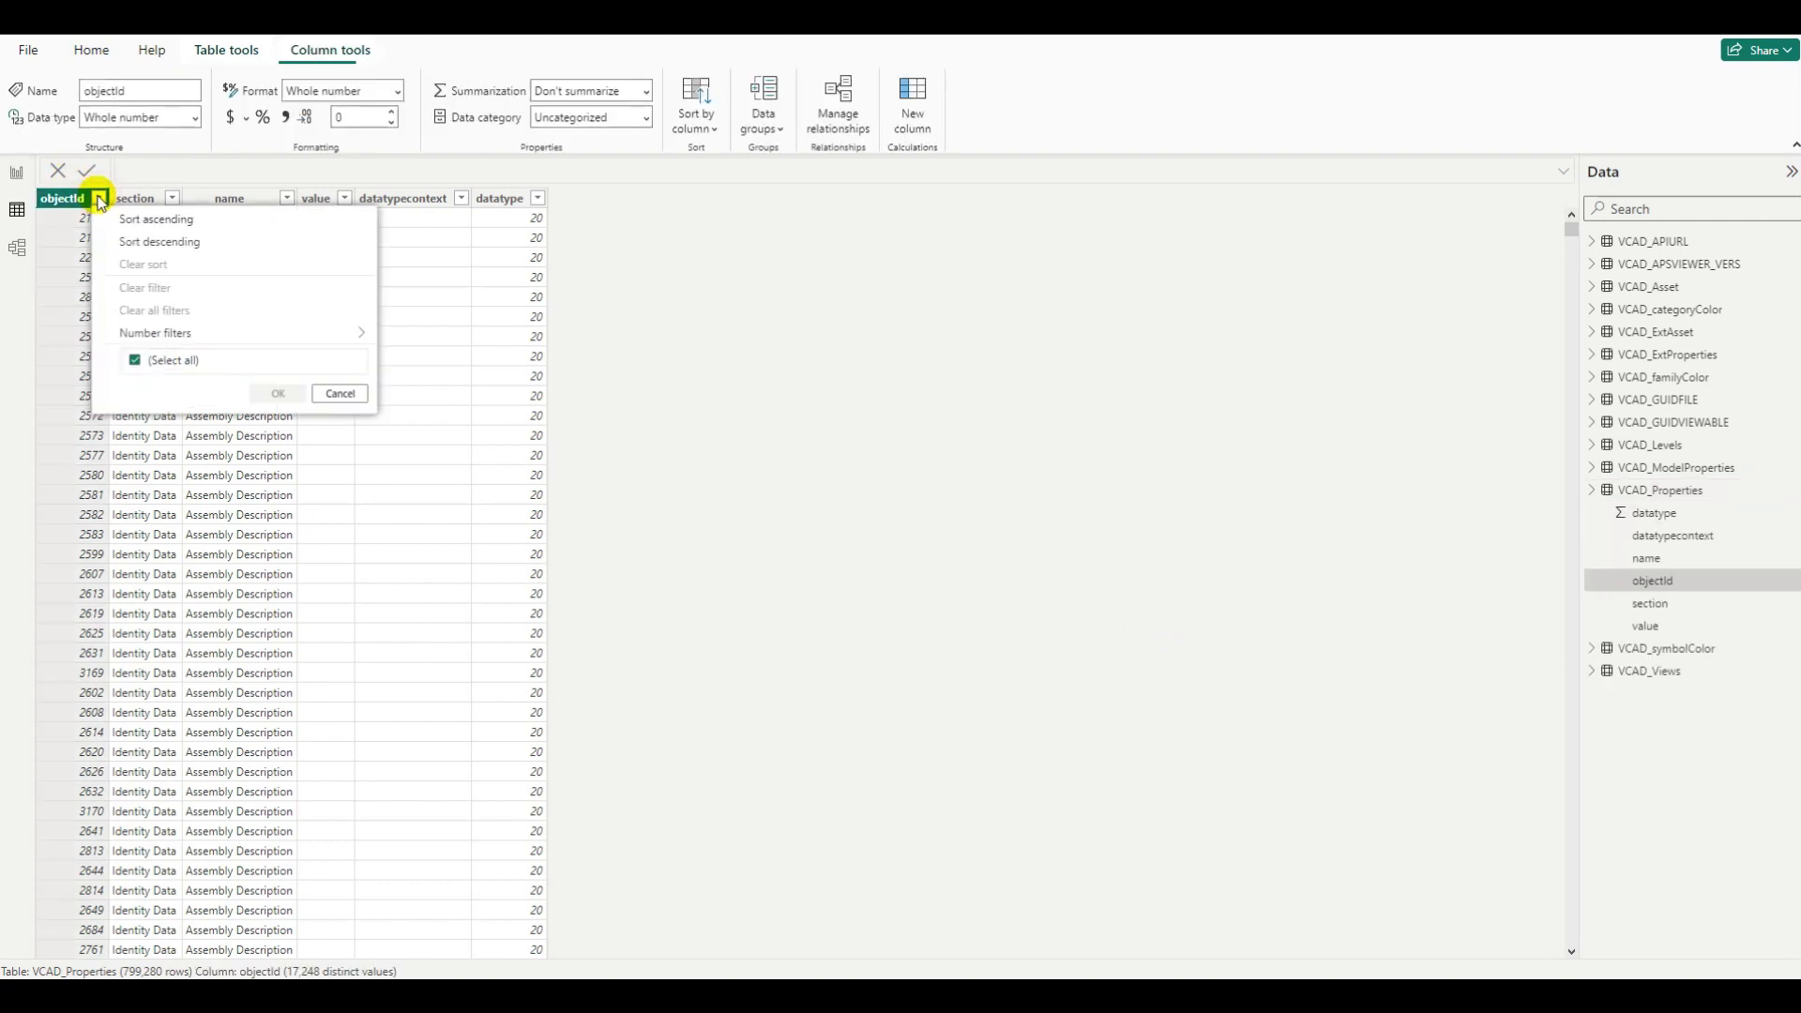
{"action": "left_click", "coordinate": [132, 359]}
{"action": "left_click", "coordinate": [135, 359]}
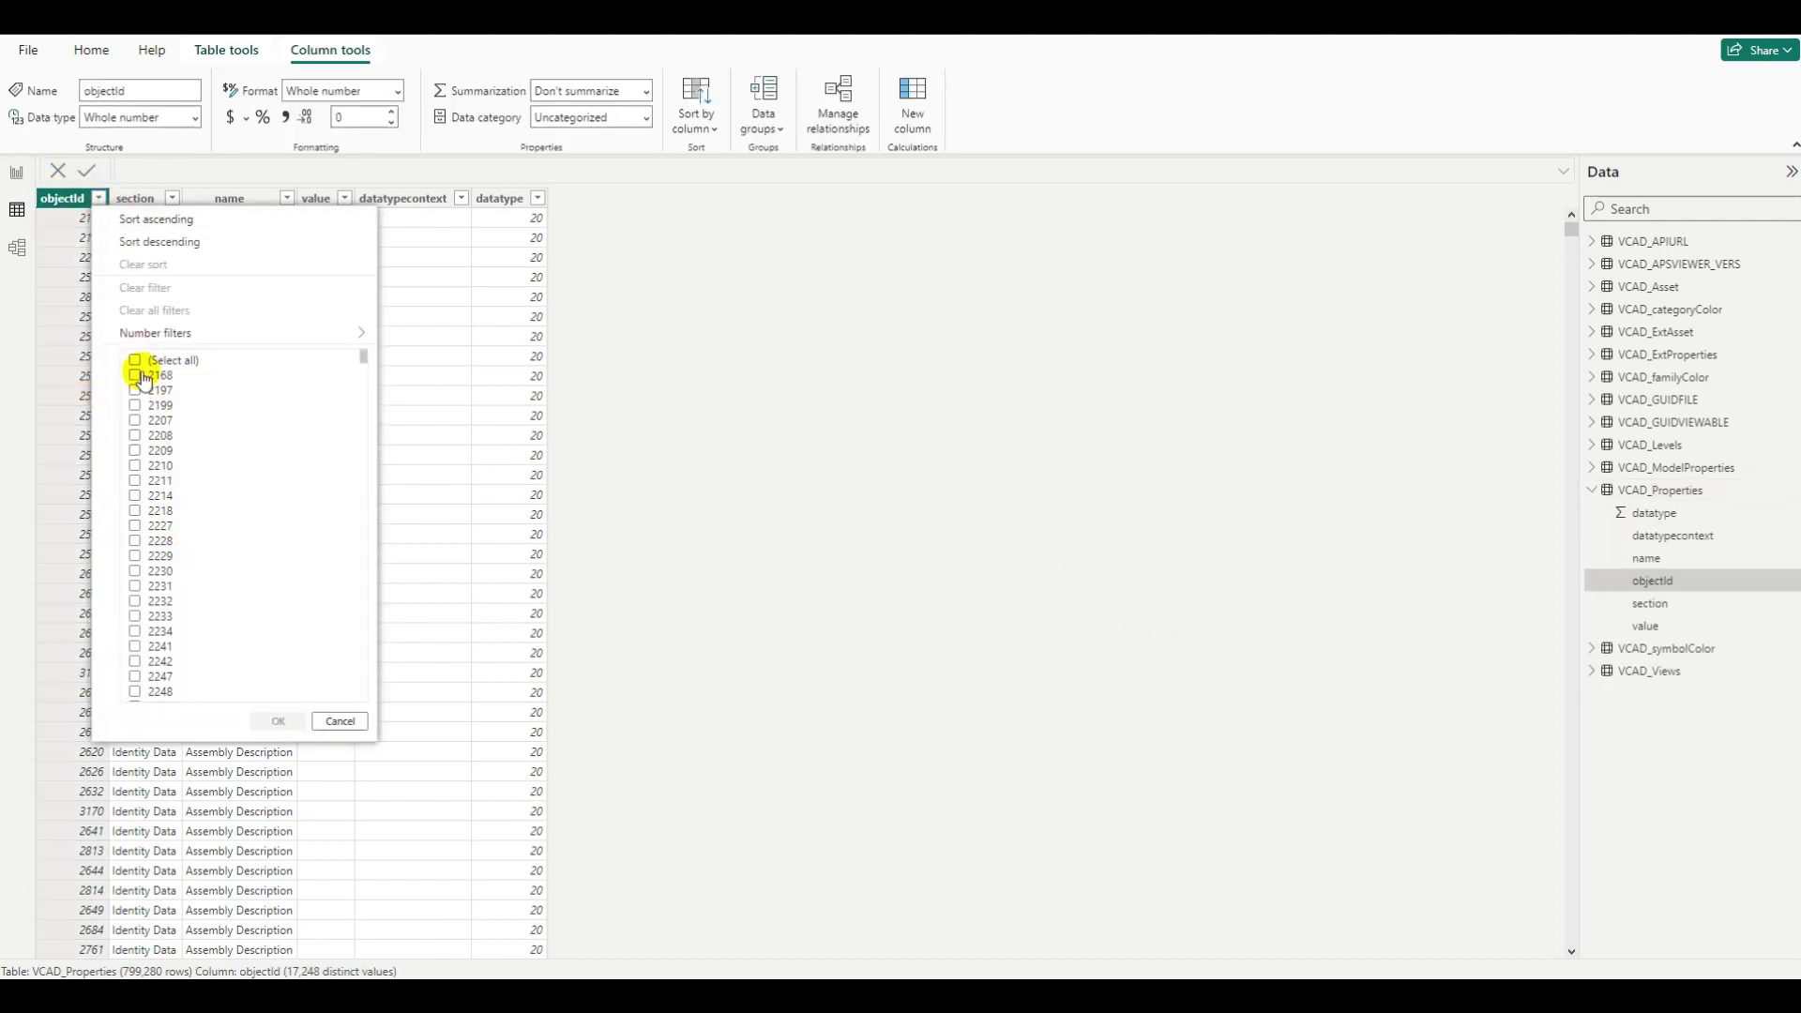
{"action": "left_click", "coordinate": [134, 525]}
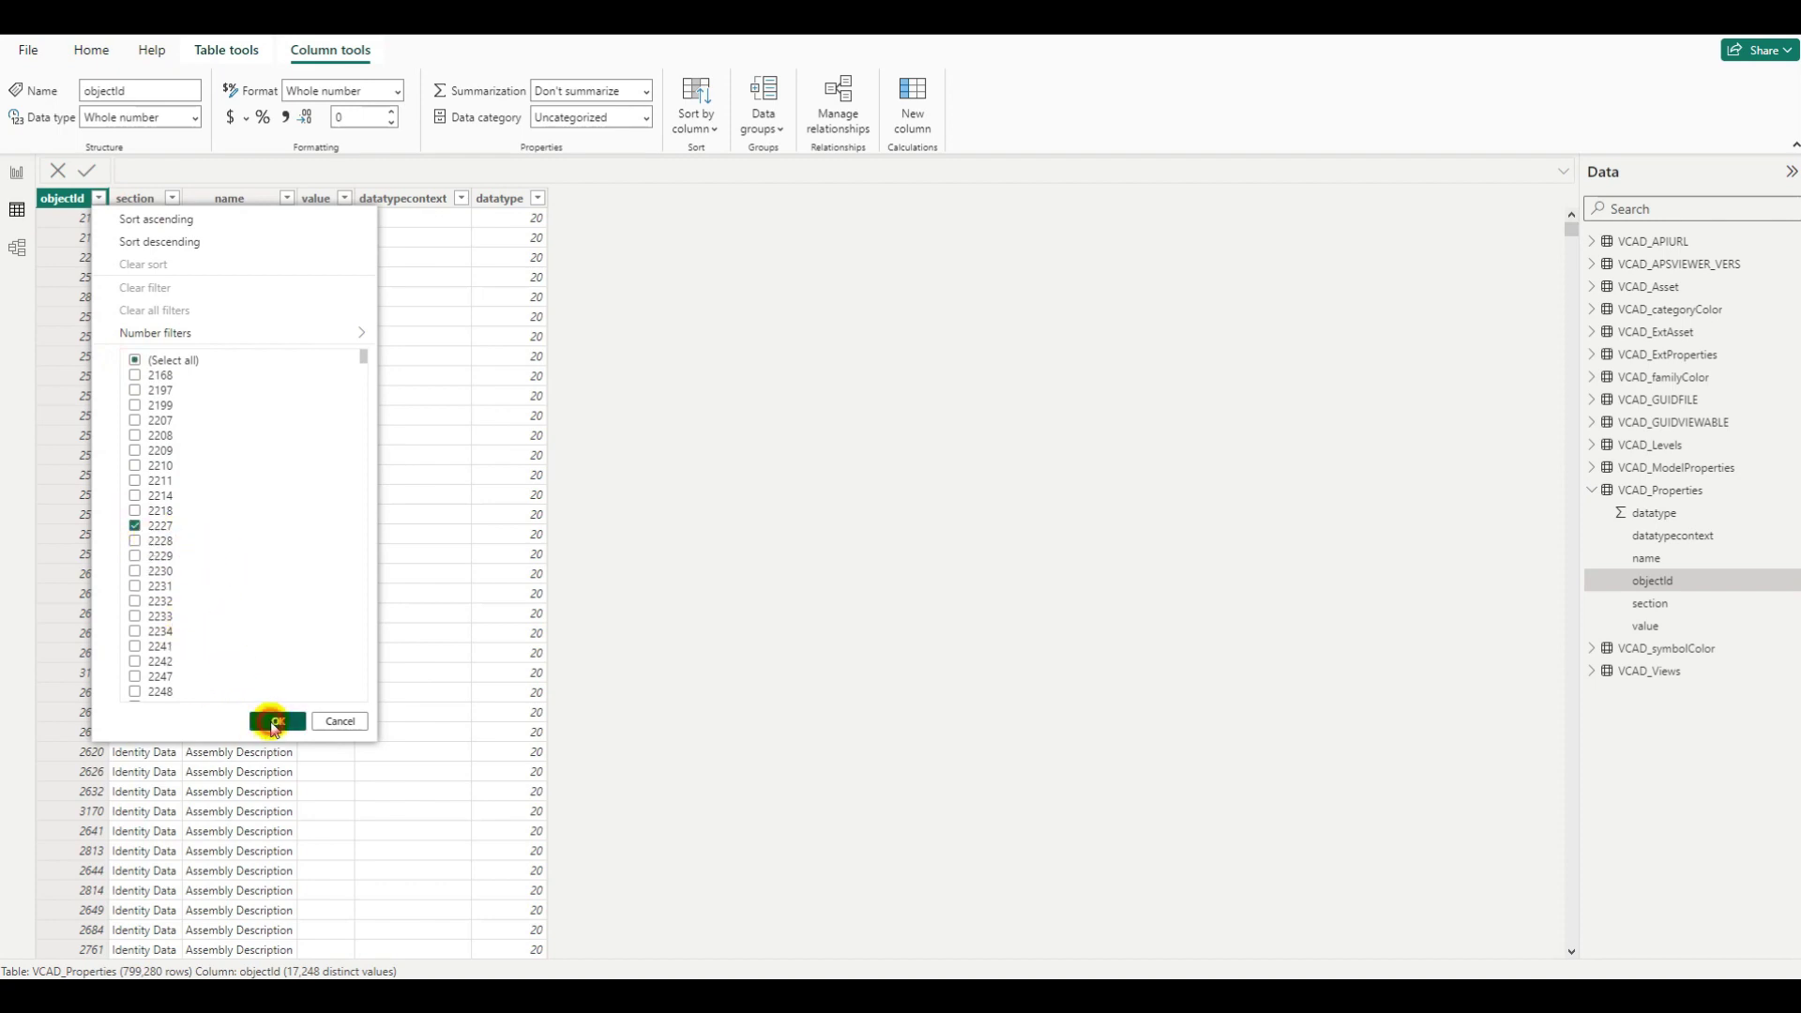
{"action": "left_click", "coordinate": [274, 724]}
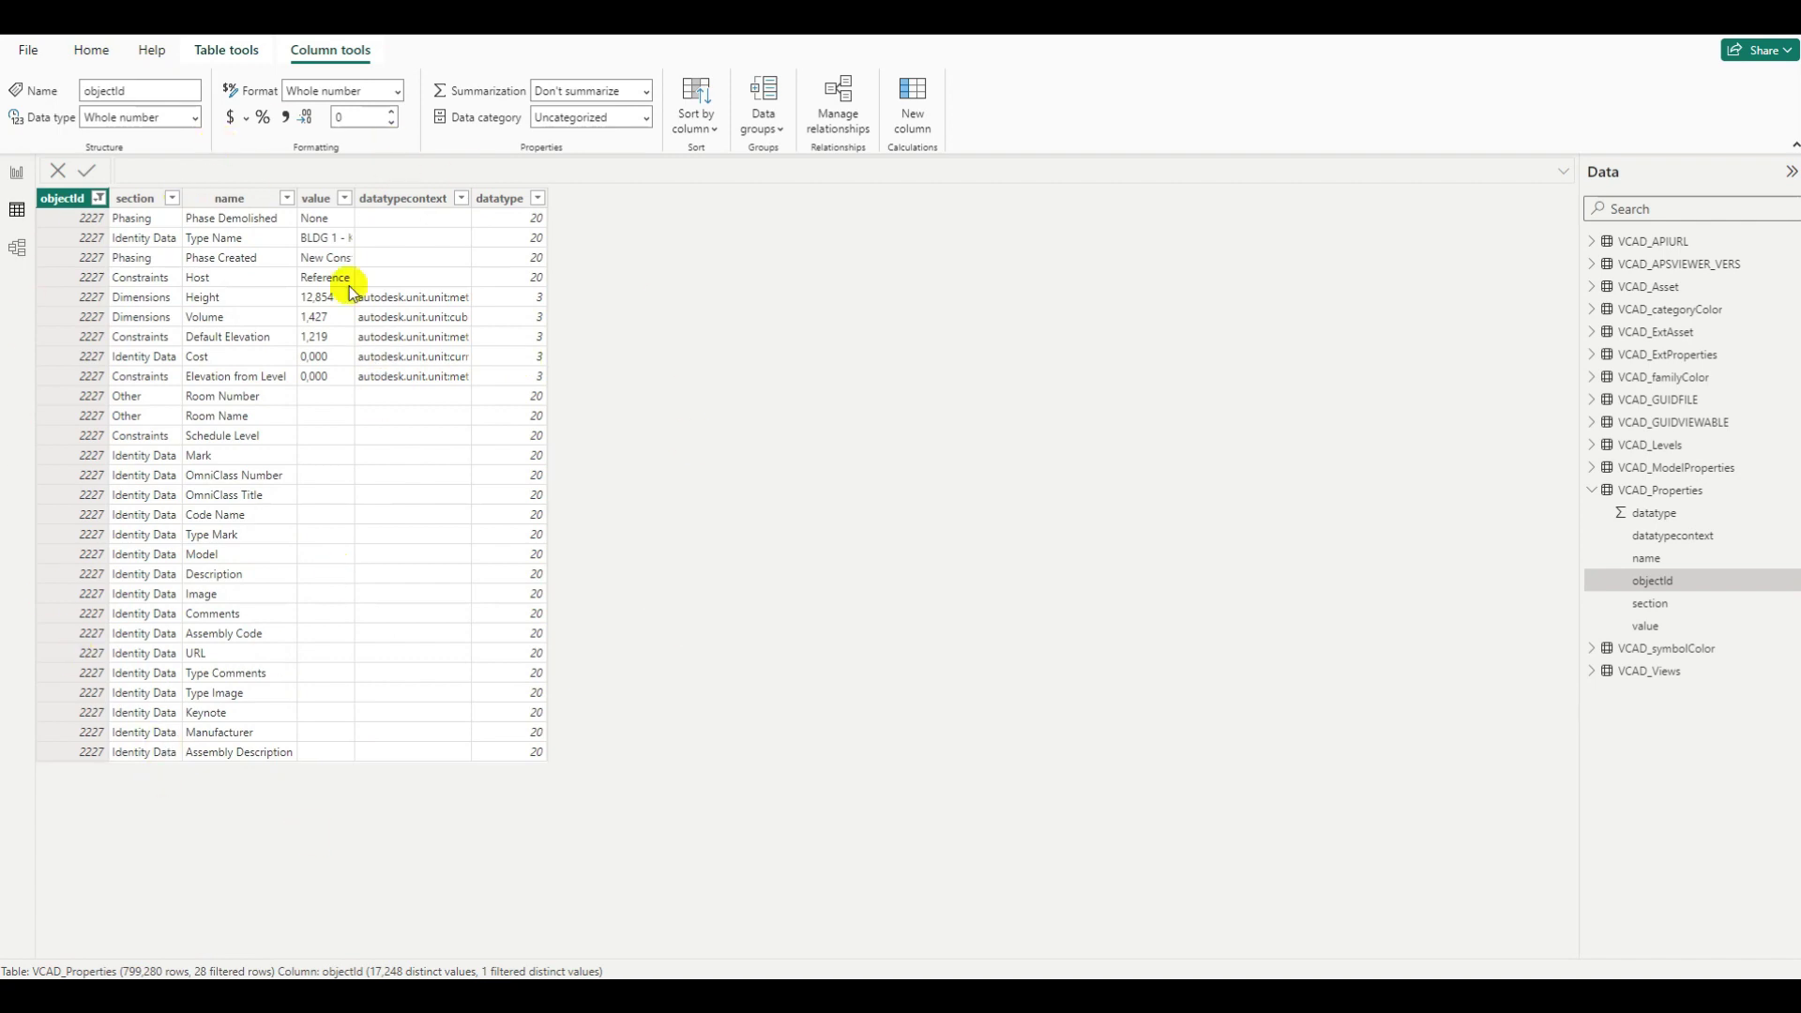
- Widen the section, value, datatypecontext and datatype columns so their contents can be read in full
{"action": "left_click_drag", "start_coordinate": [181, 197], "coordinate": [173, 239]}
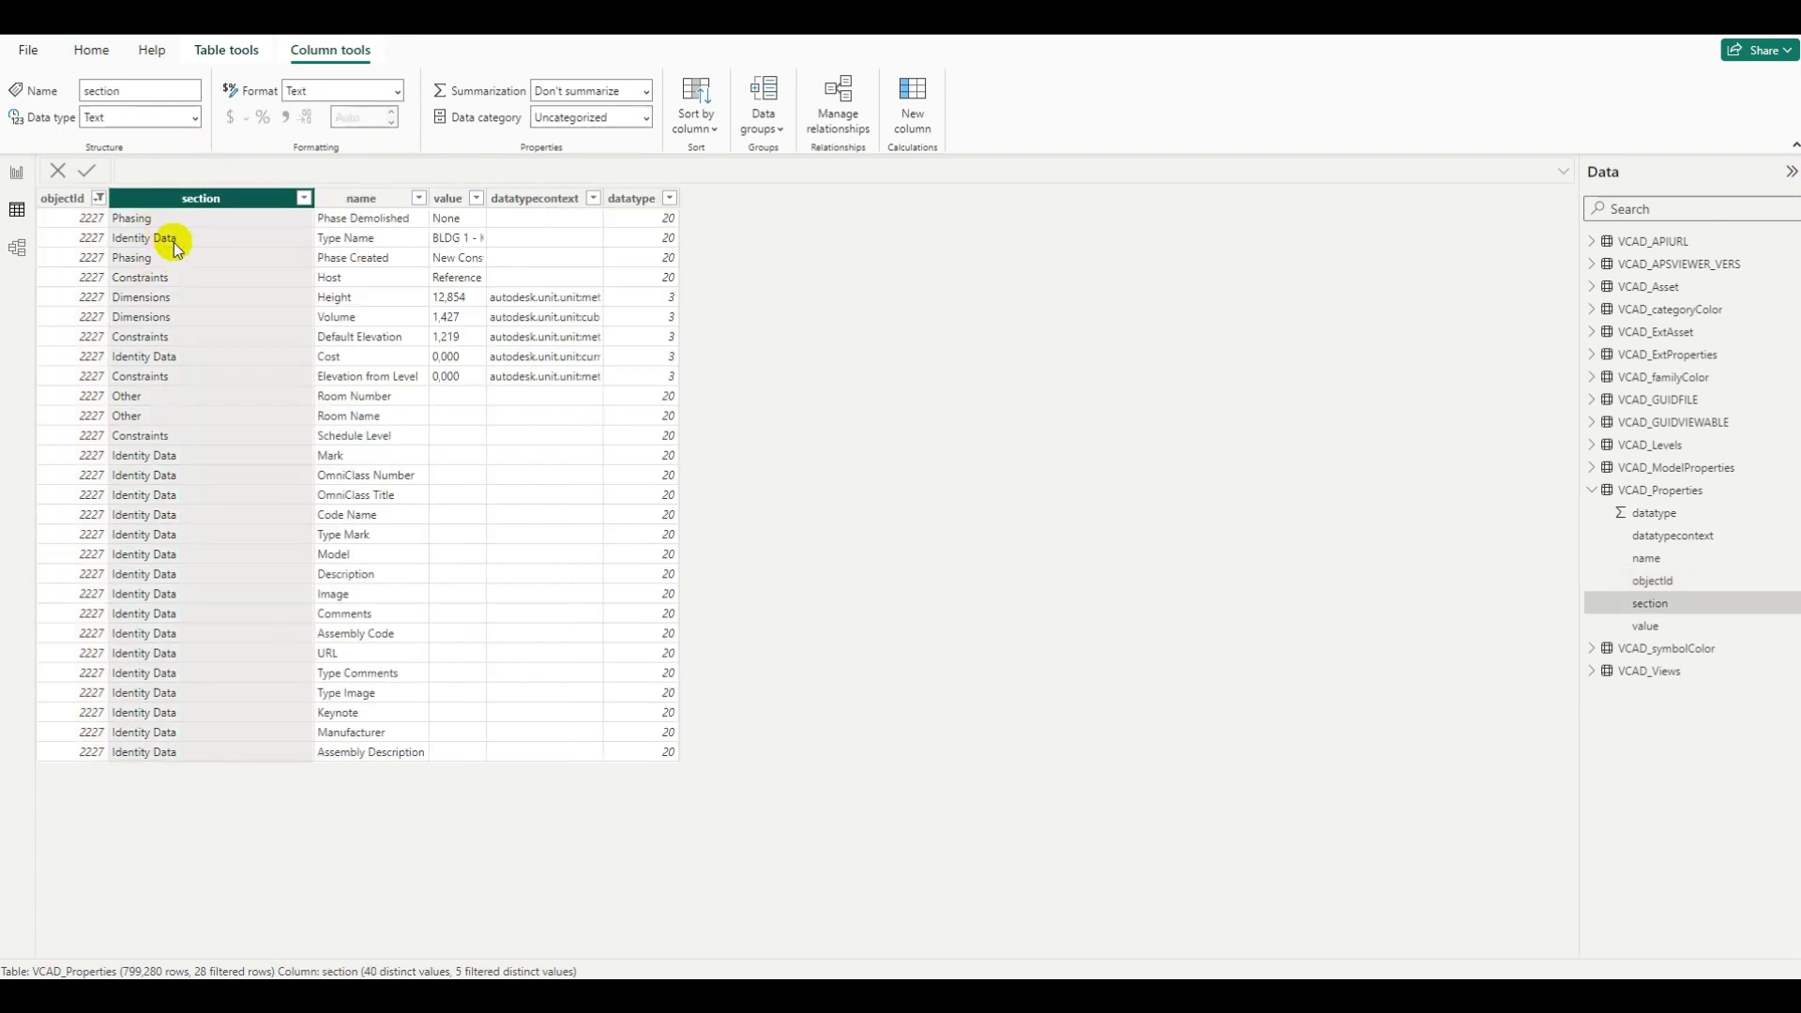
{"action": "left_click_drag", "start_coordinate": [429, 198], "coordinate": [674, 198]}
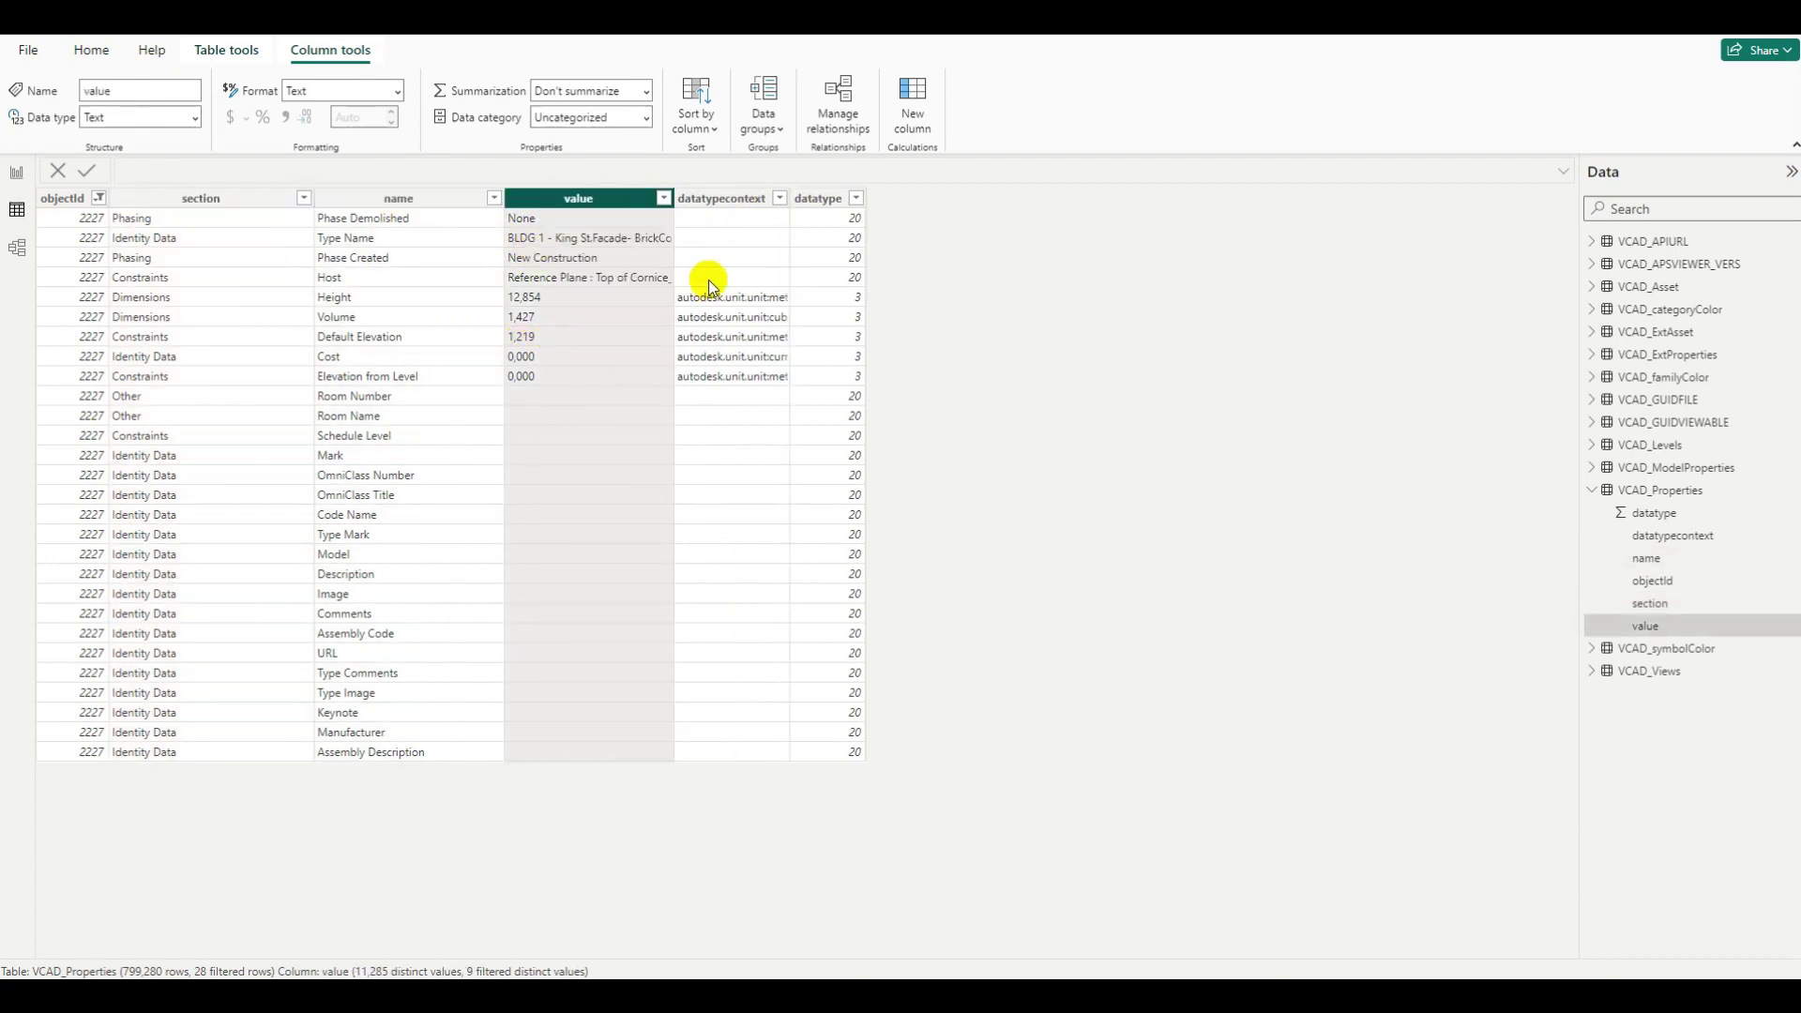
{"action": "left_click_drag", "start_coordinate": [790, 198], "coordinate": [1025, 198]}
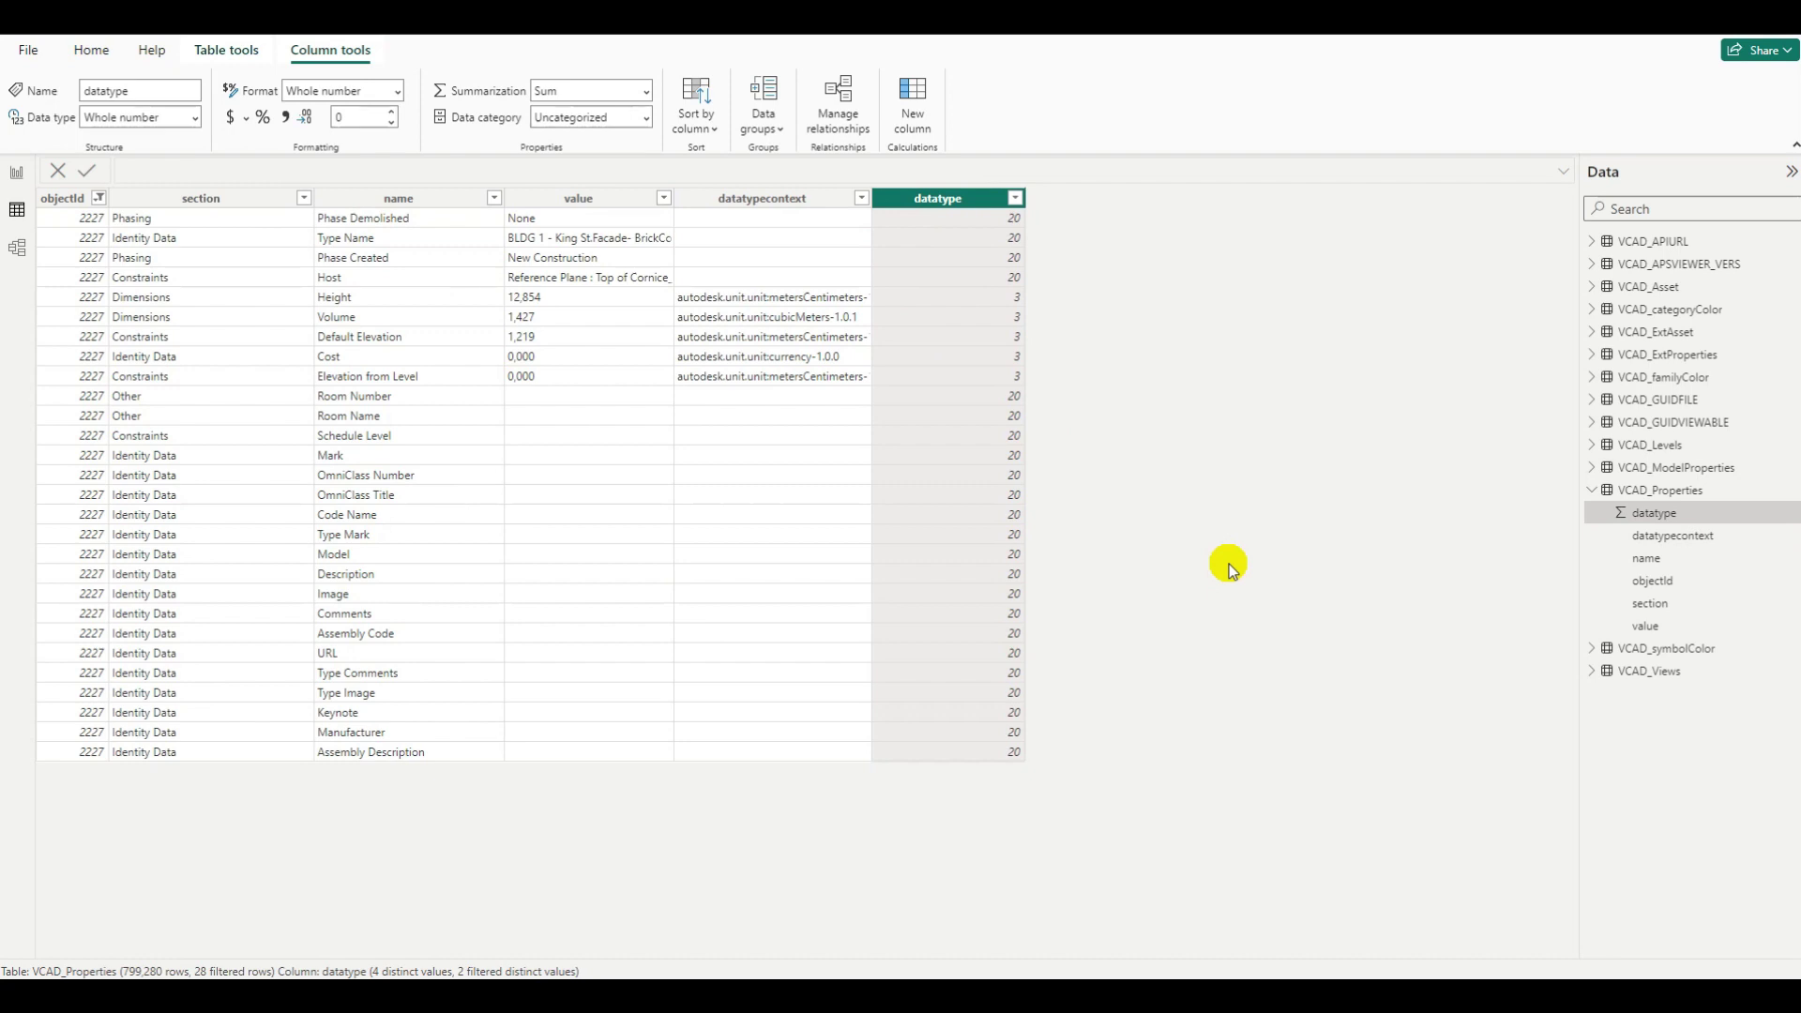
- Return to the Asset Details report page and look through the Property List
{"action": "left_click", "coordinate": [16, 172]}
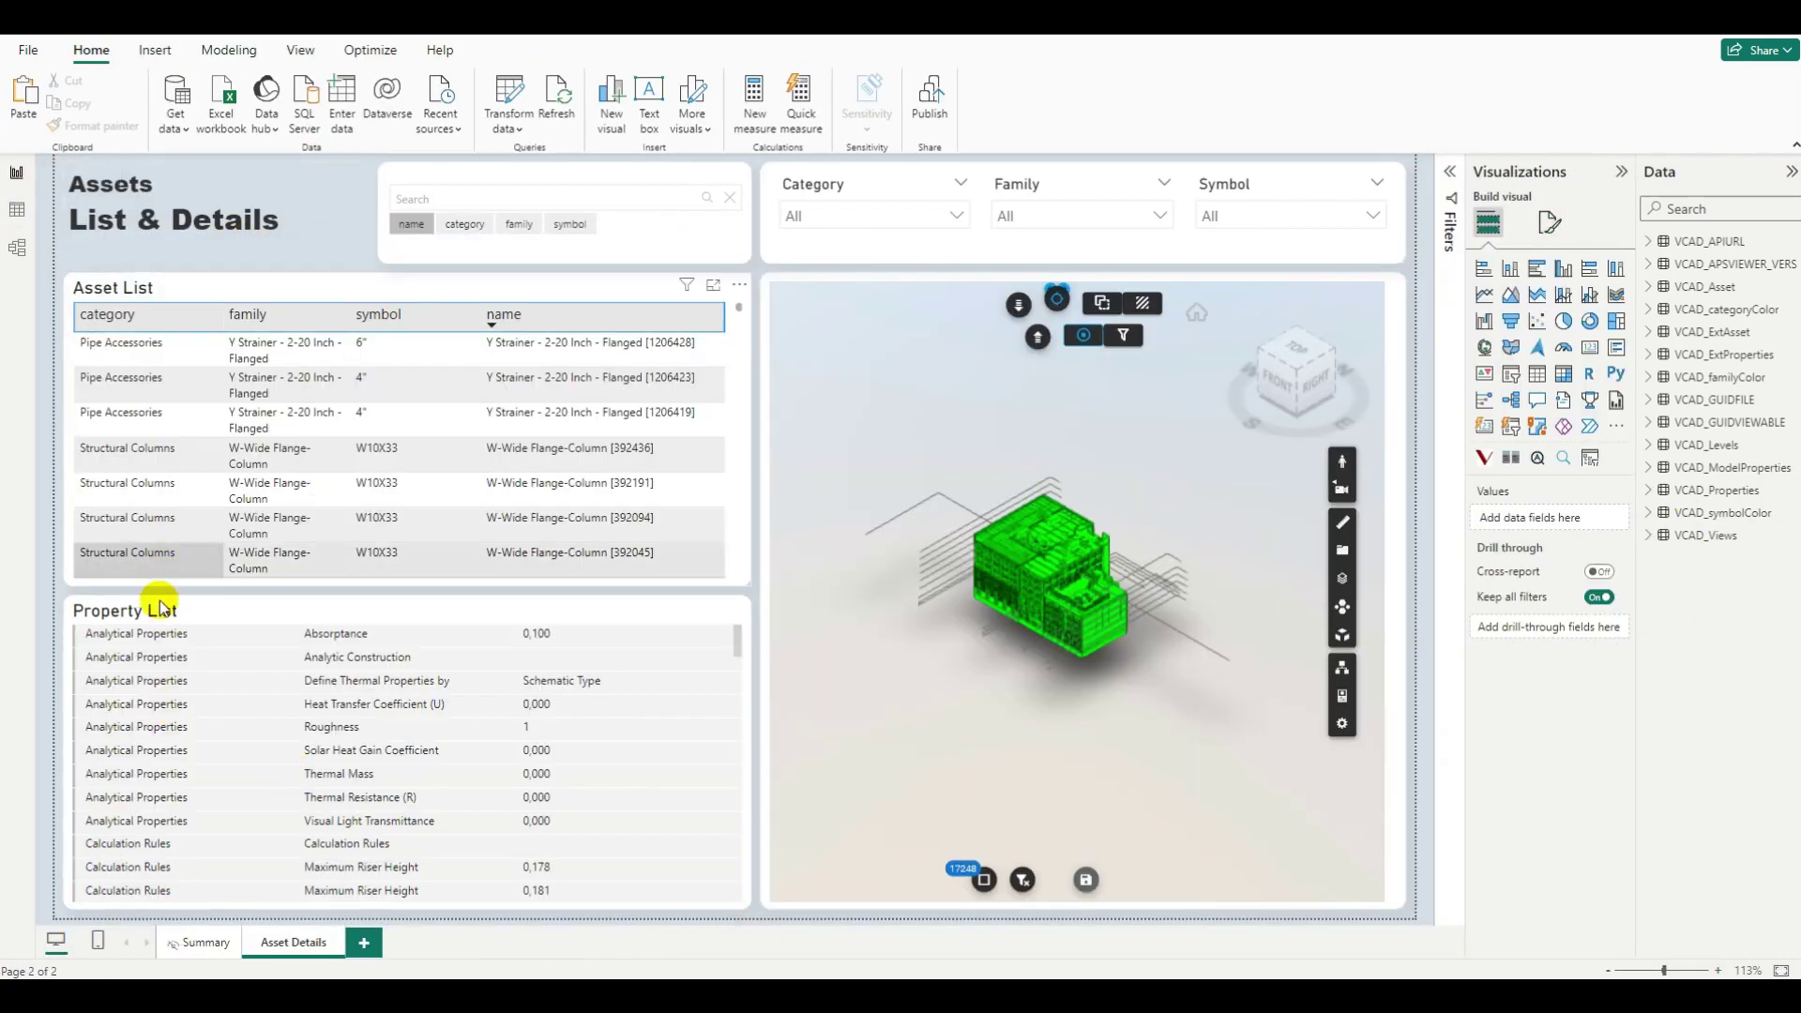
{"action": "scroll", "coordinate": [169, 666], "scroll_direction": "down", "scroll_amount": 10}
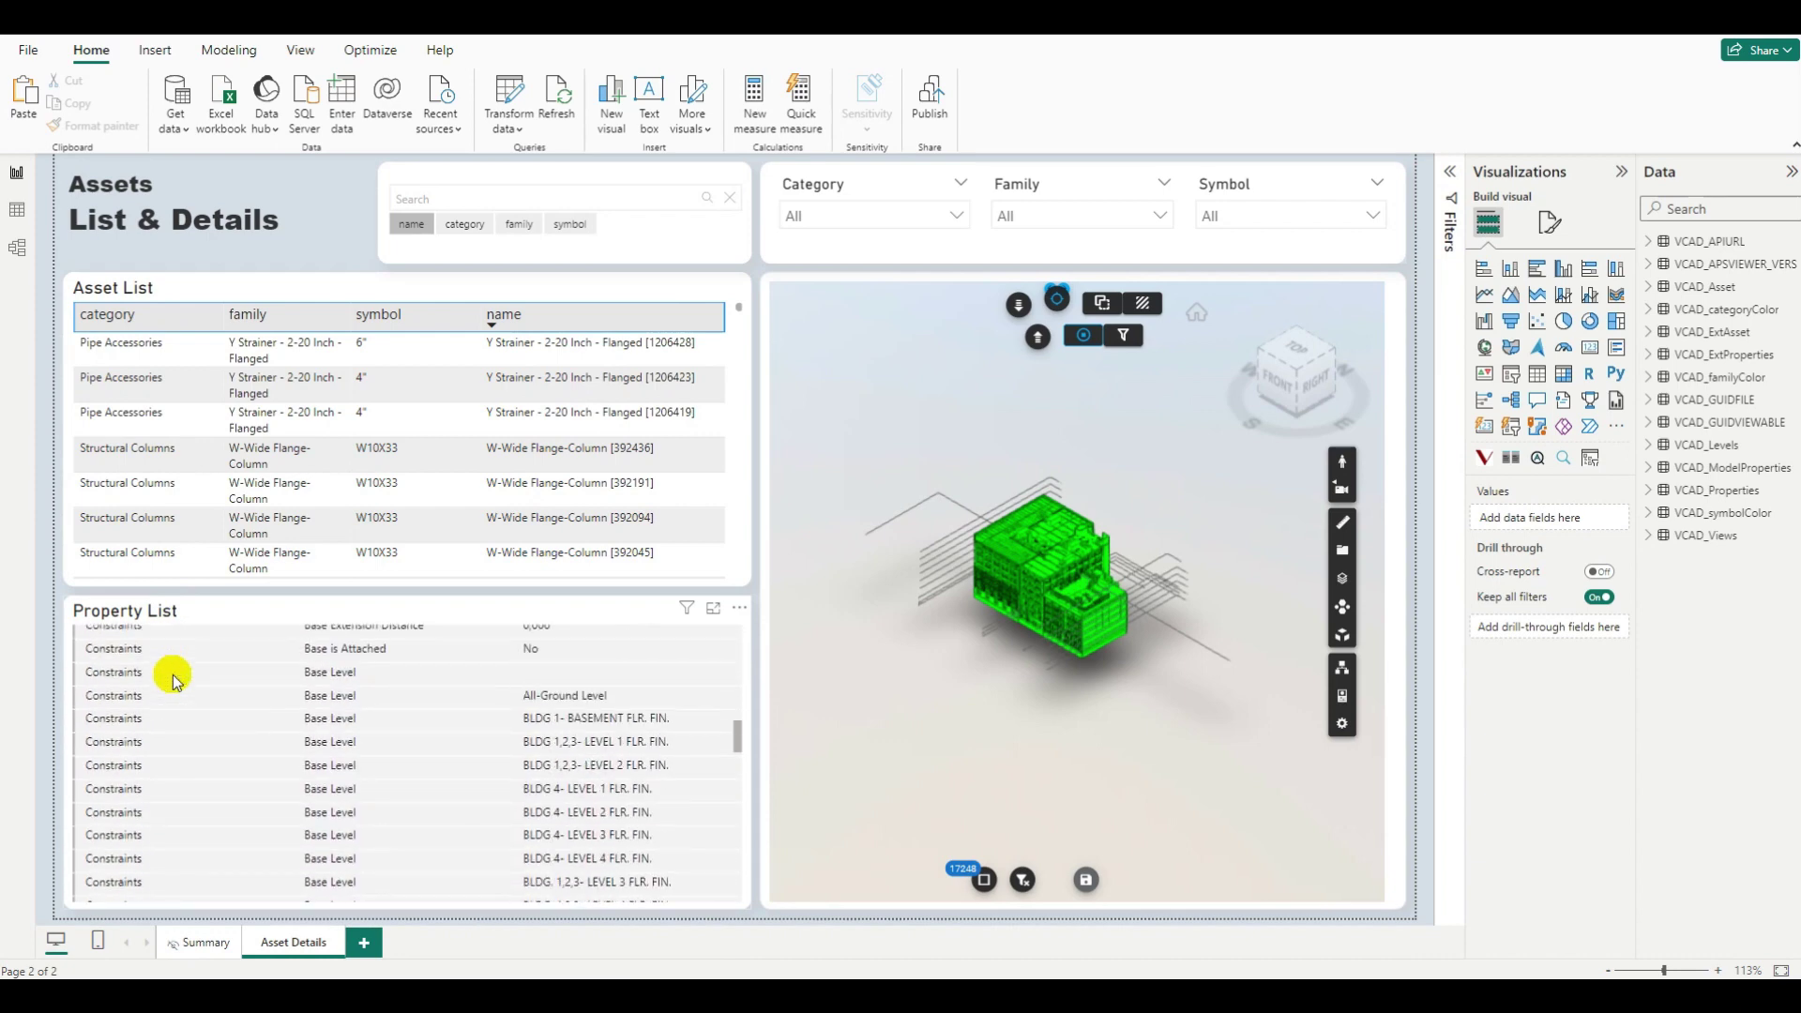
{"action": "scroll", "coordinate": [174, 677], "scroll_direction": "up", "scroll_amount": 10}
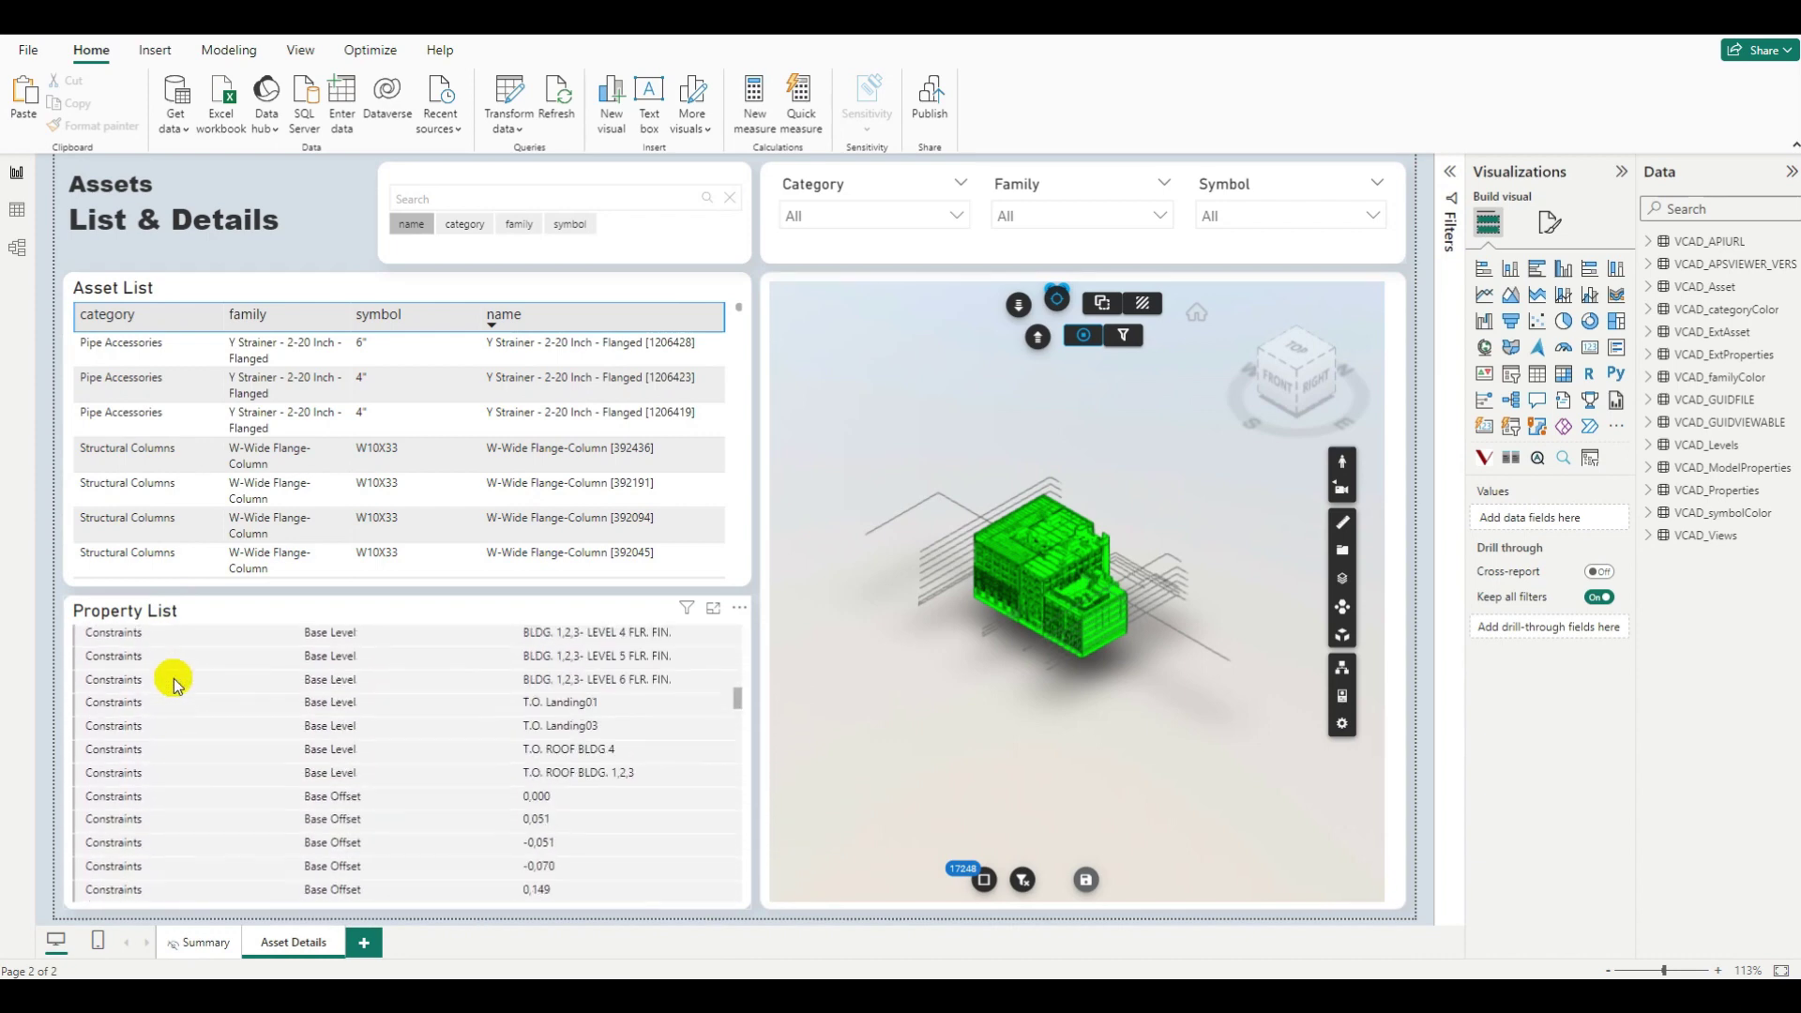
- Select the 4" Y Strainer pipe accessory [1206423] in the Asset List and inspect it in the 3D viewer
{"action": "left_click", "coordinate": [189, 375]}
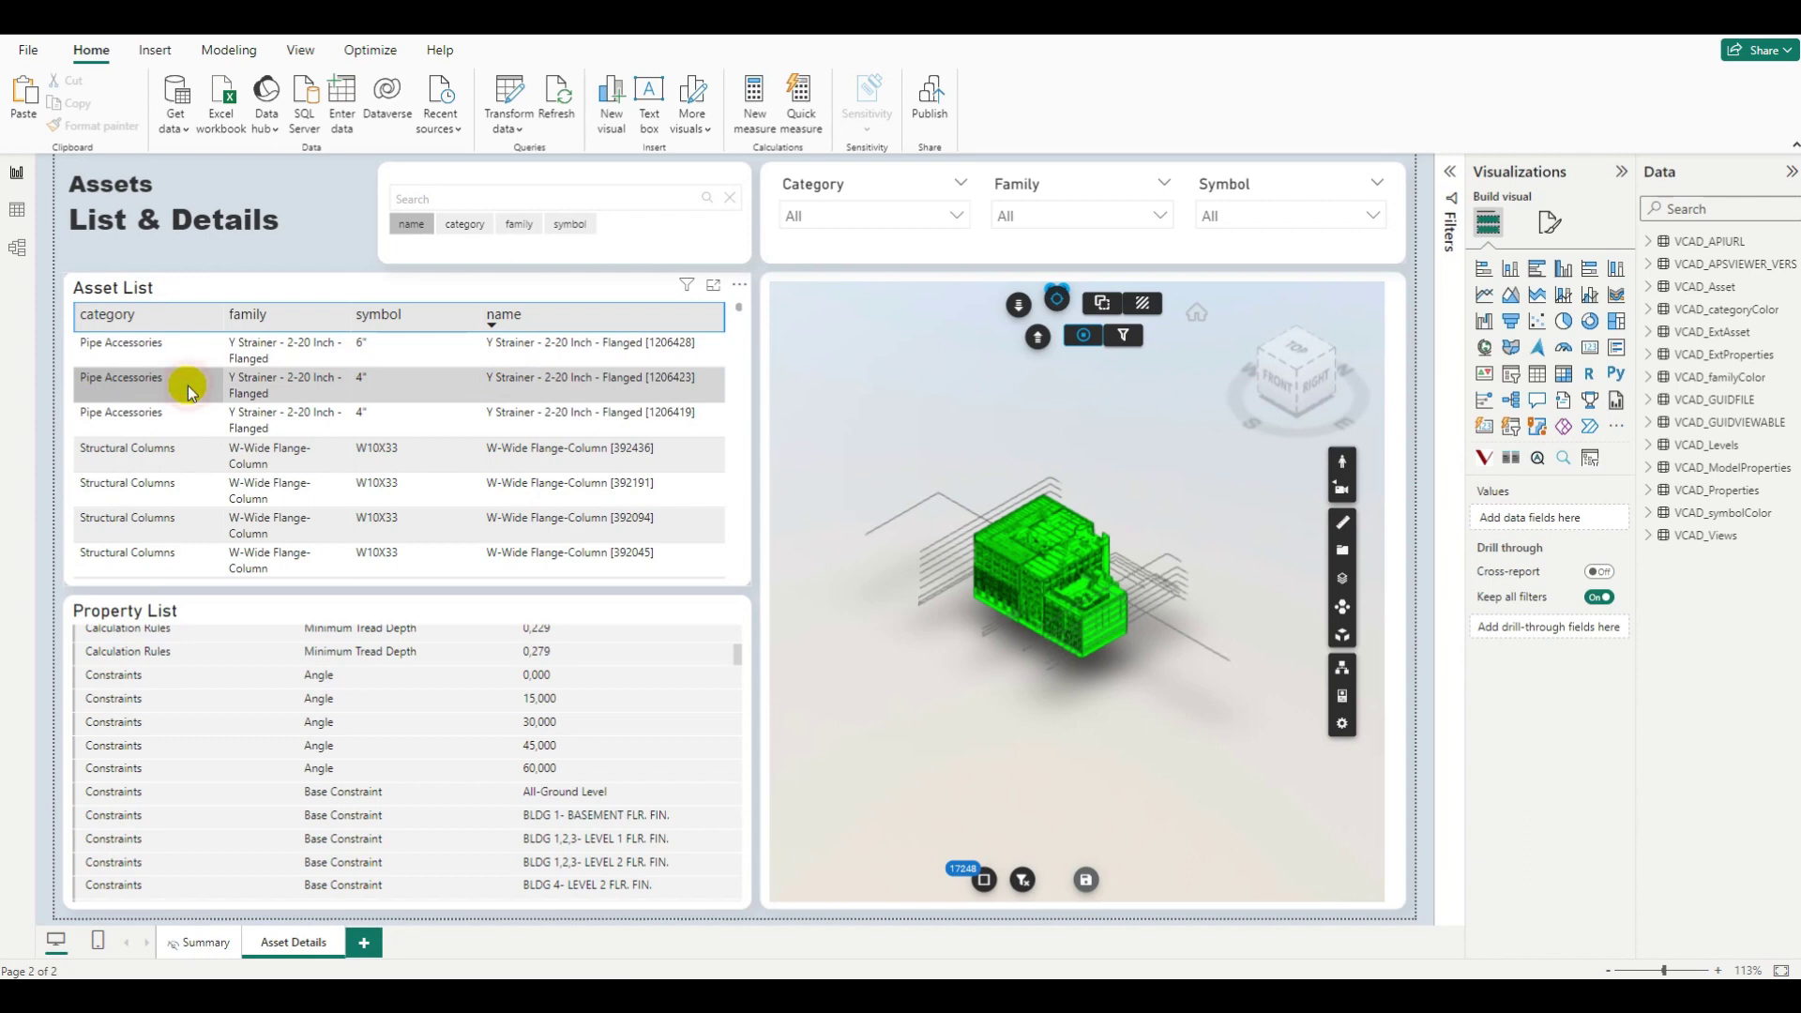
{"action": "left_click", "coordinate": [1121, 347]}
{"action": "left_click_drag", "start_coordinate": [938, 589], "coordinate": [981, 593]}
{"action": "scroll", "coordinate": [149, 479], "scroll_direction": "down", "scroll_amount": 5}
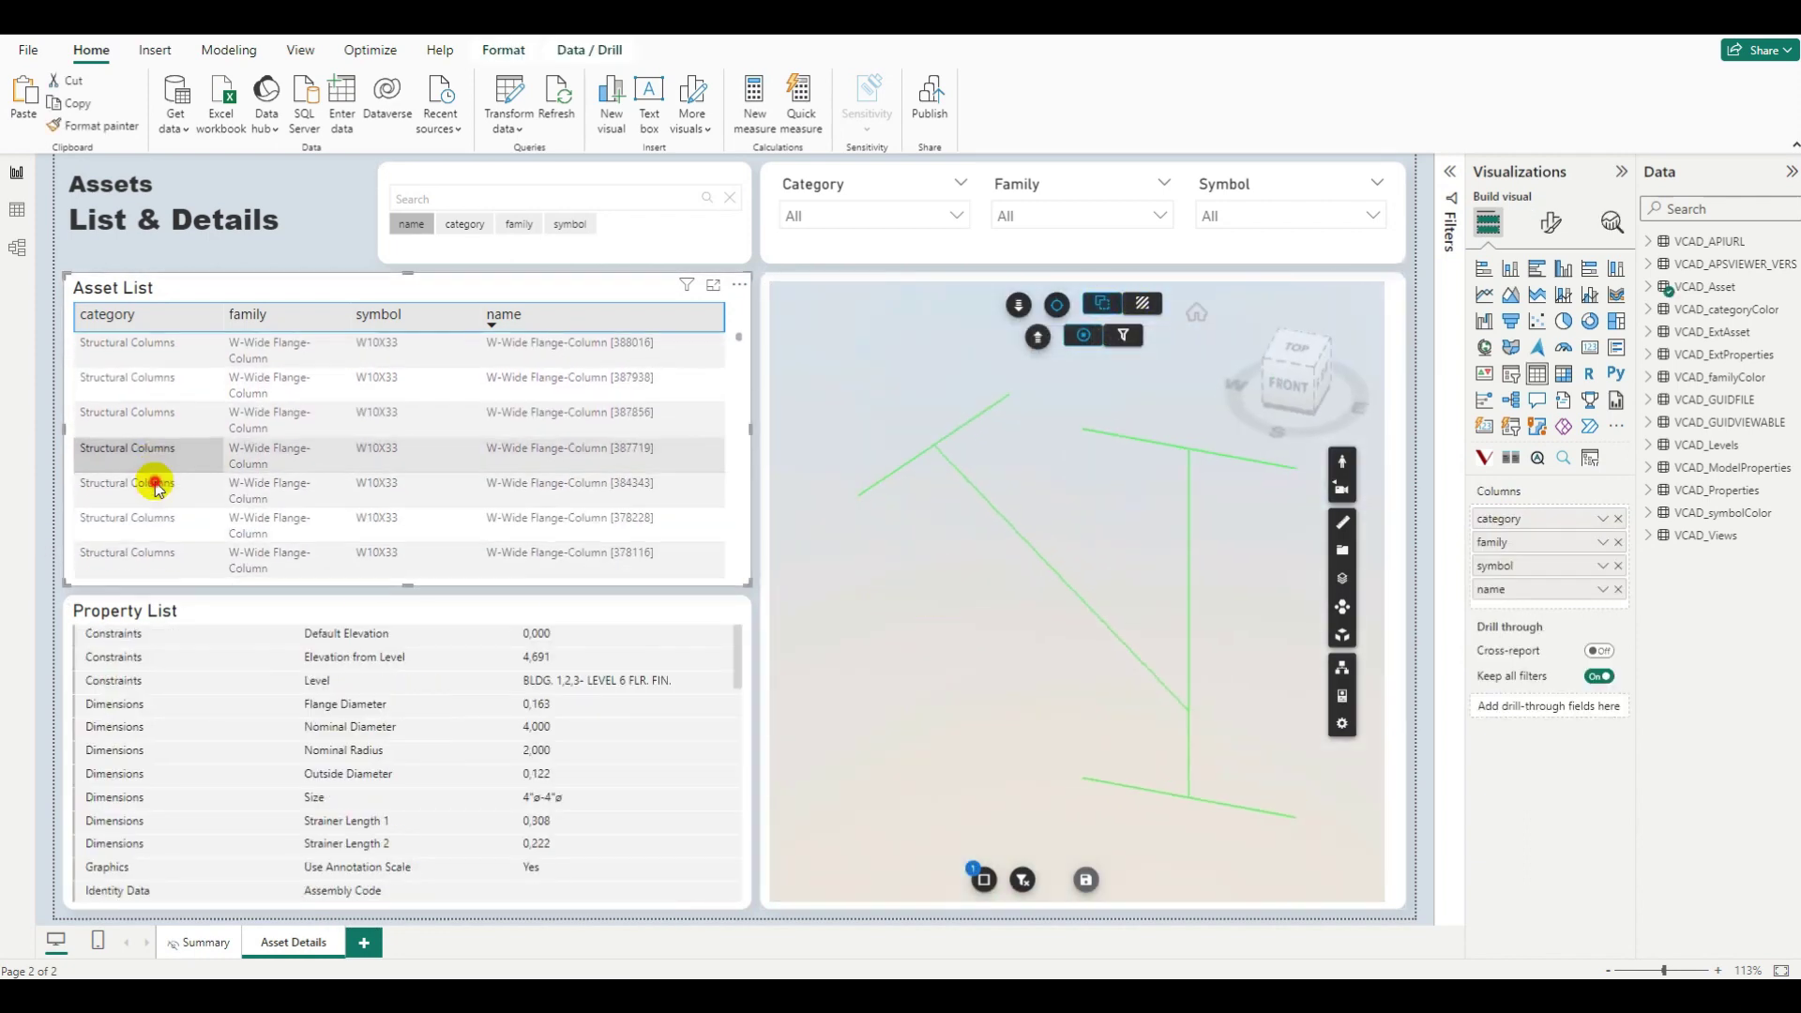
- Select a W10X33 structural column in the Asset List and review its constraints, dimensions and identity data in the Property List
{"action": "left_click", "coordinate": [155, 469]}
{"action": "scroll", "coordinate": [419, 554], "scroll_direction": "down", "scroll_amount": 5}
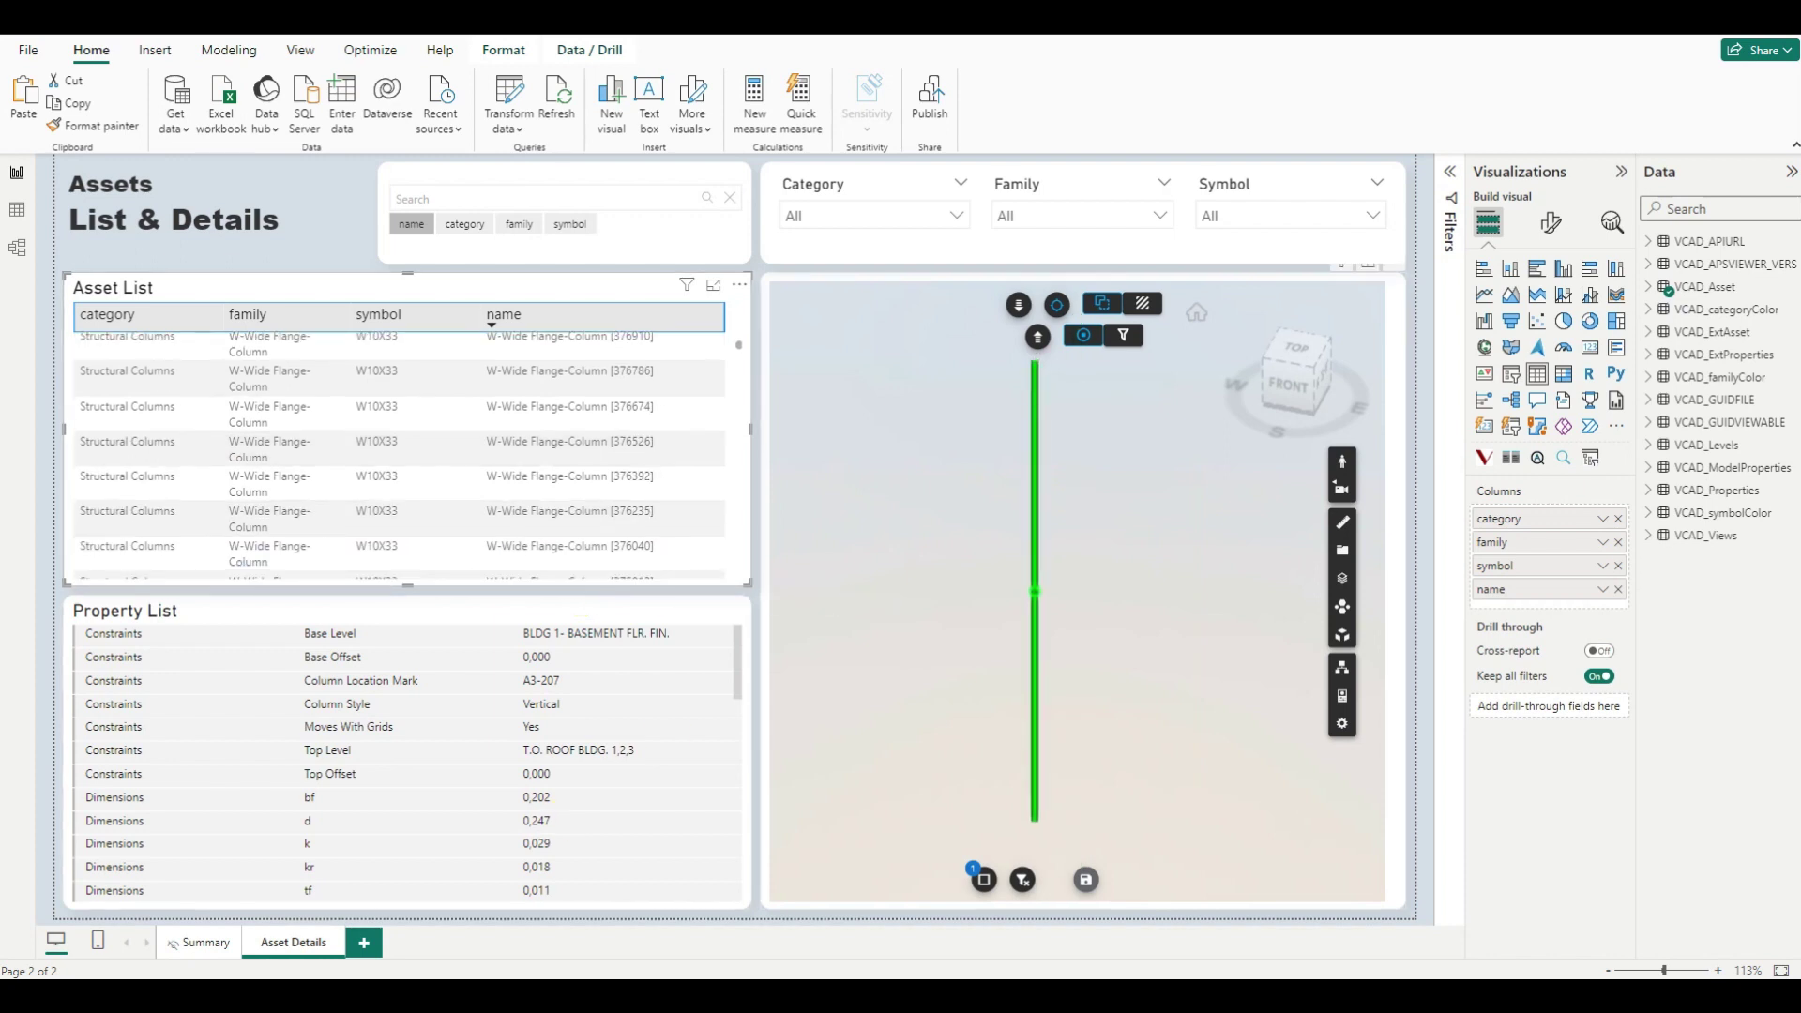
{"action": "scroll", "coordinate": [249, 713], "scroll_direction": "down", "scroll_amount": 8}
{"action": "scroll", "coordinate": [256, 734], "scroll_direction": "up", "scroll_amount": 8}
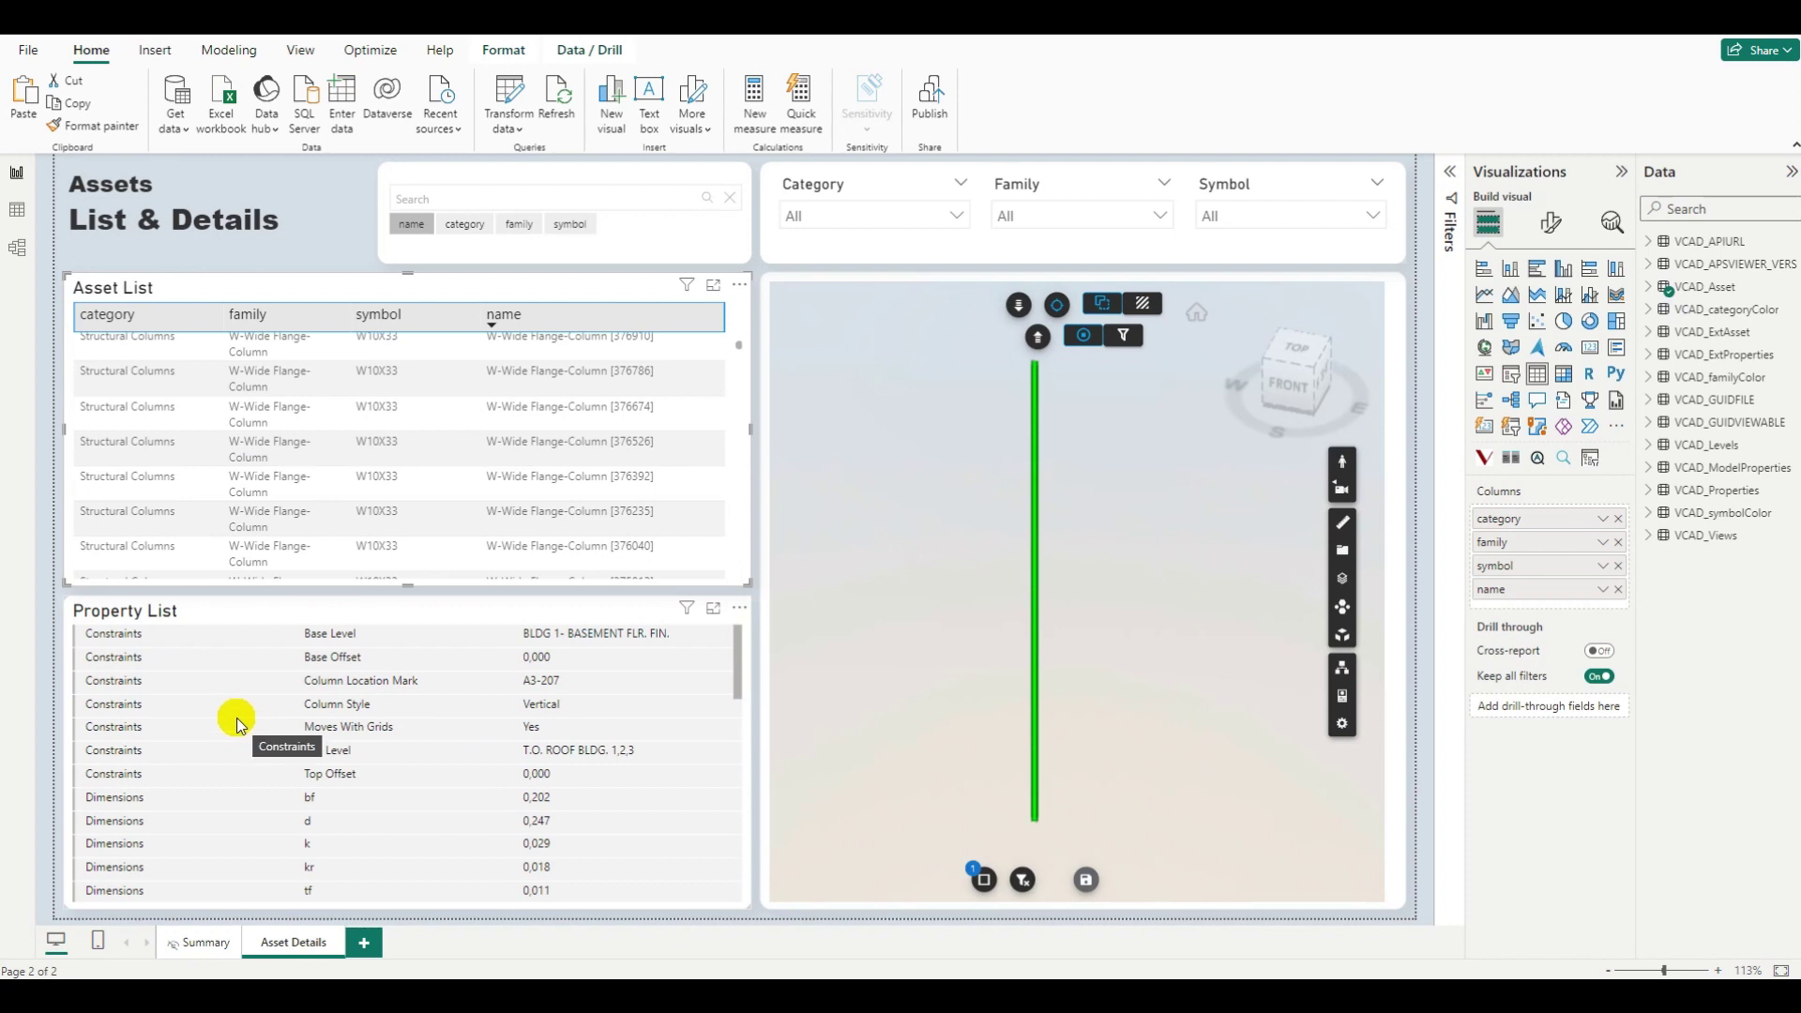
{"action": "scroll", "coordinate": [238, 720], "scroll_direction": "down", "scroll_amount": 8}
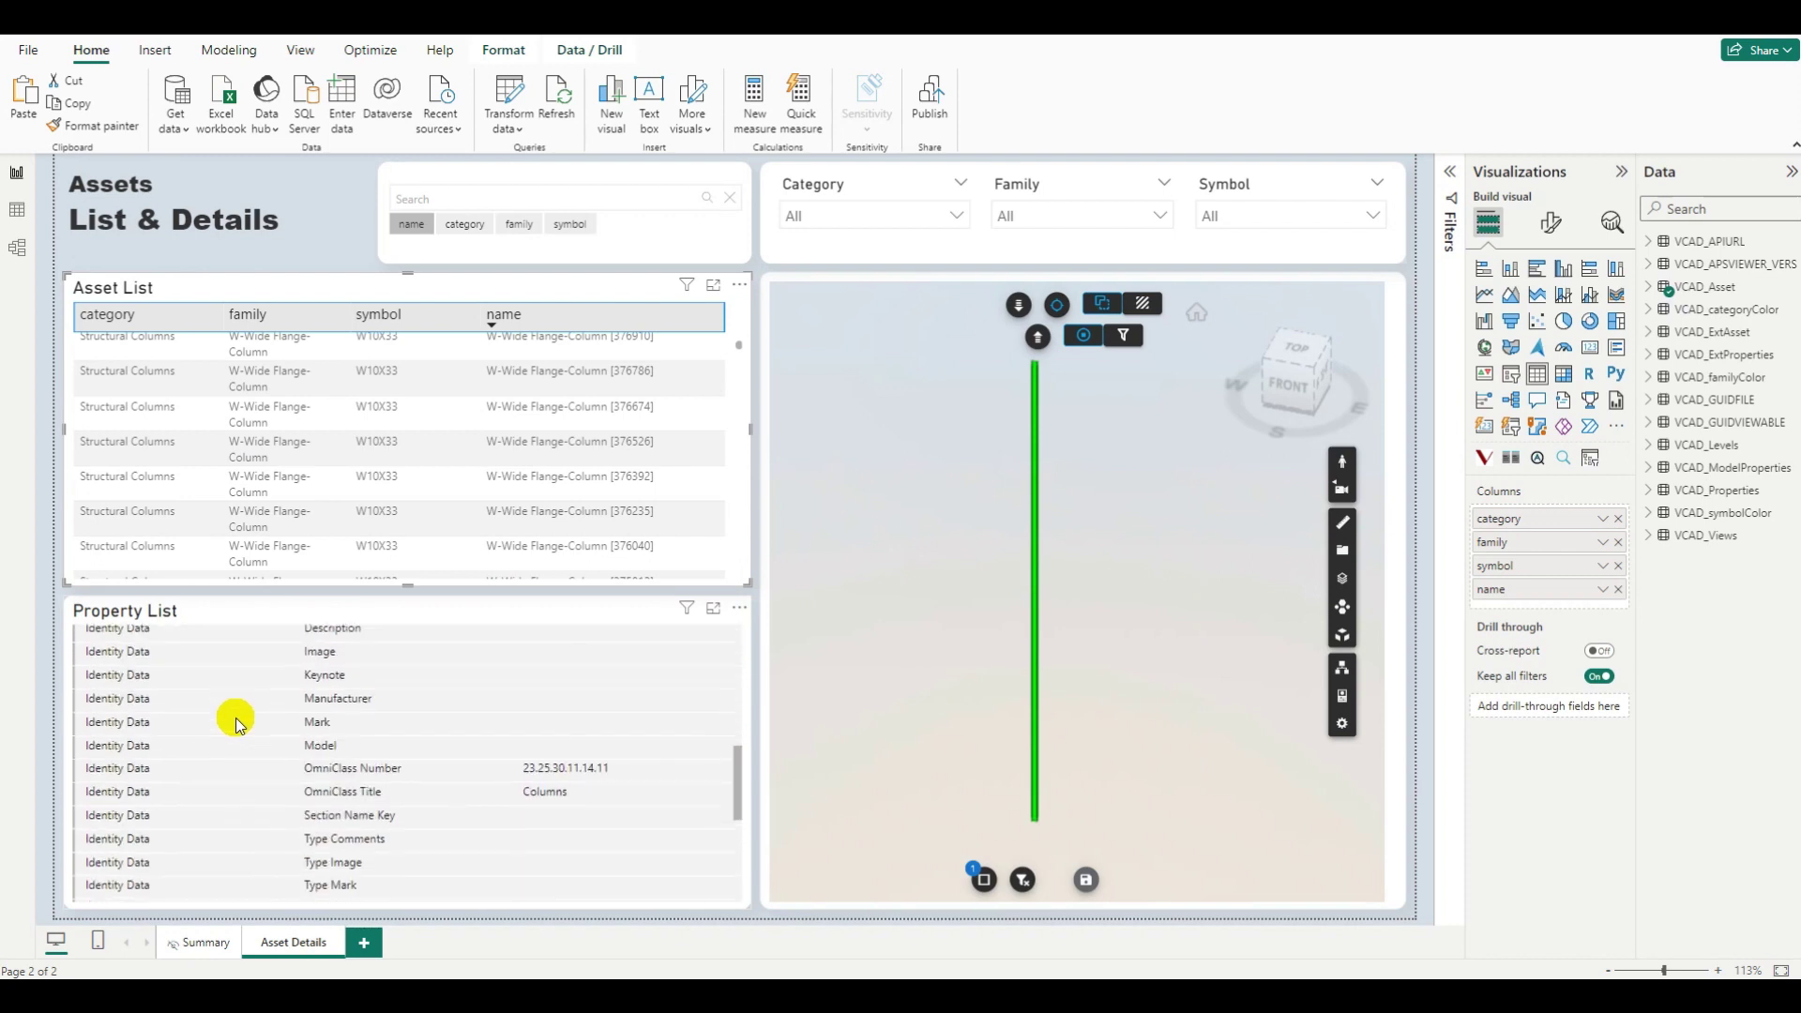
{"action": "scroll", "coordinate": [235, 714], "scroll_direction": "up", "scroll_amount": 4}
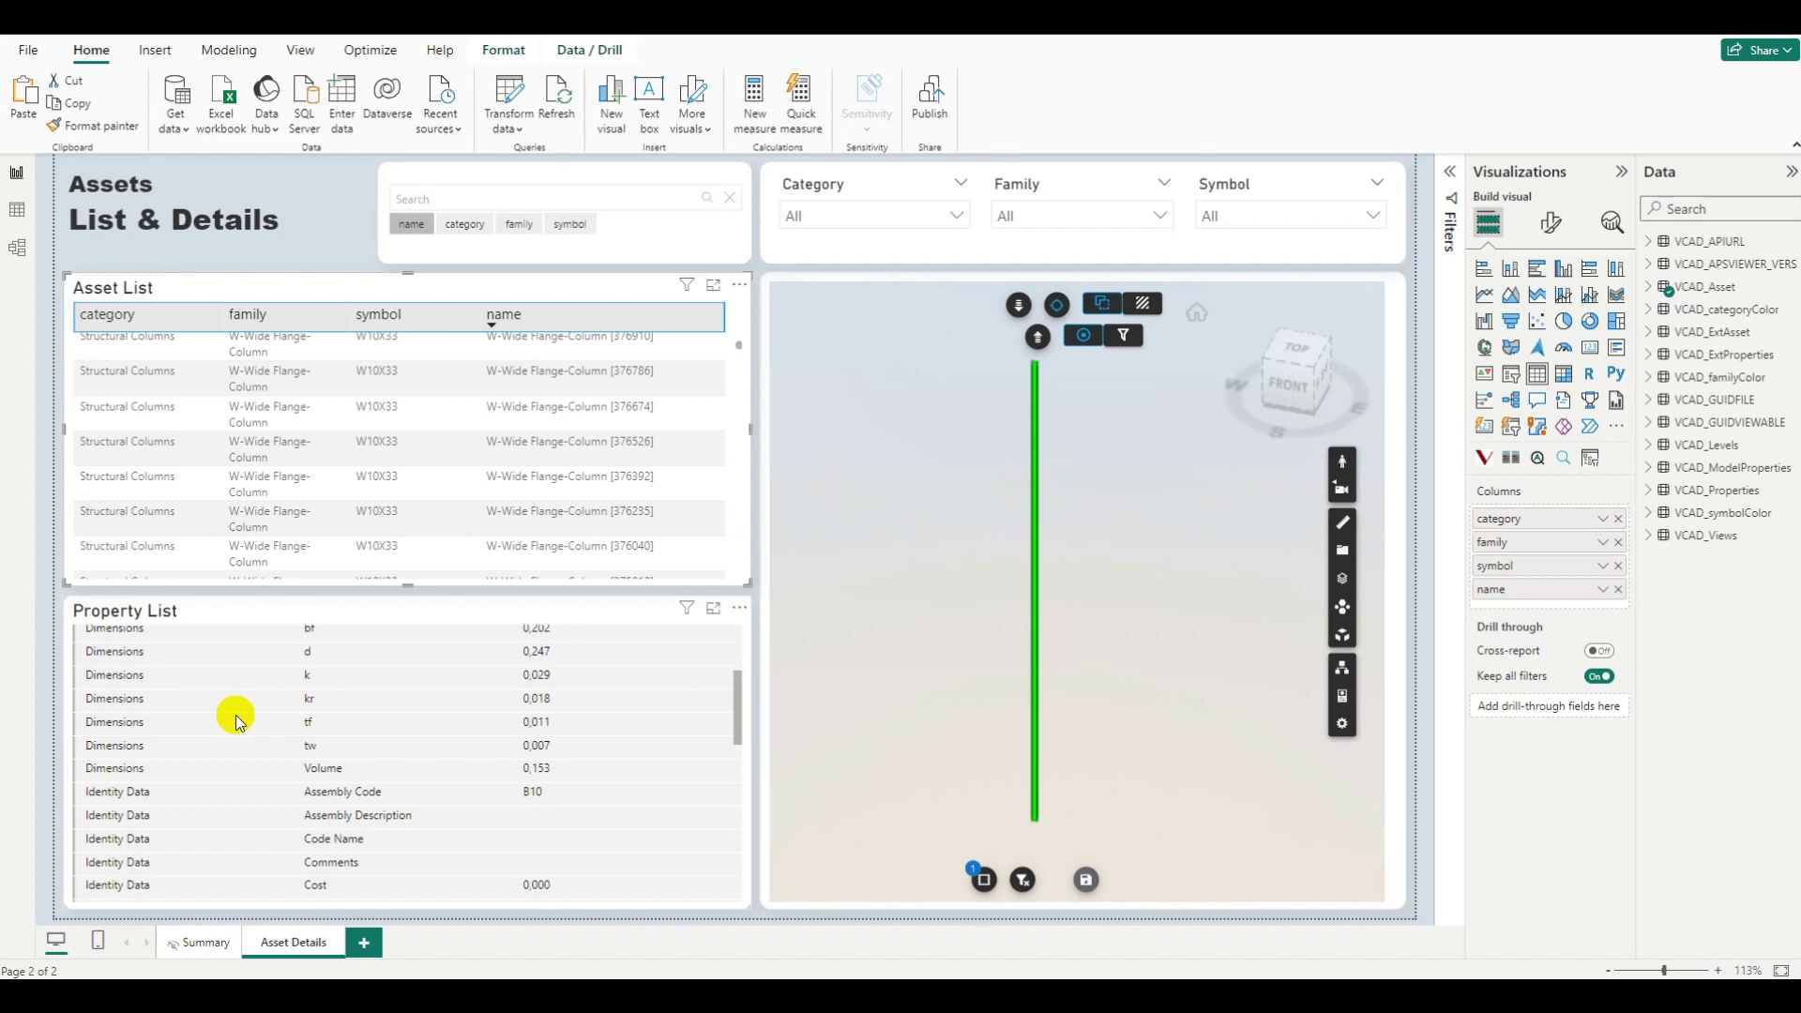
{"action": "left_click", "coordinate": [758, 590]}
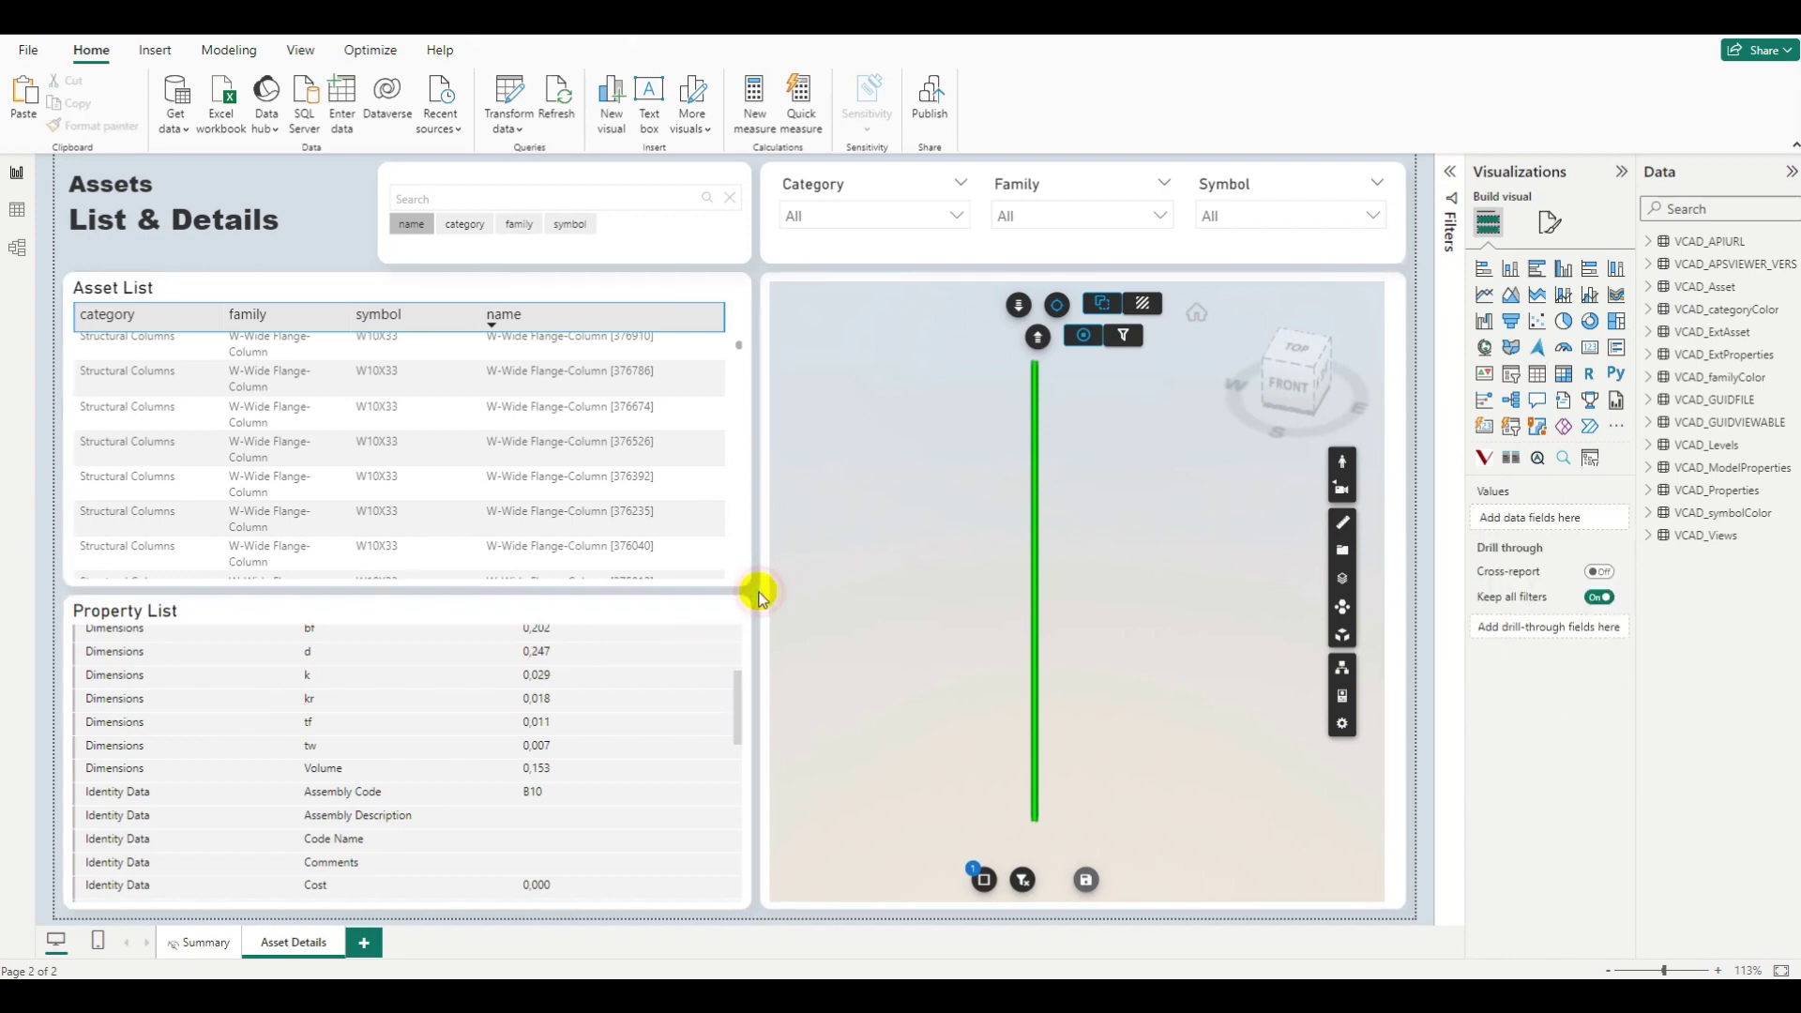
- Open the Power Query Editor for transforming data and collapse the VCAD_Source query group
{"action": "left_click", "coordinate": [514, 91]}
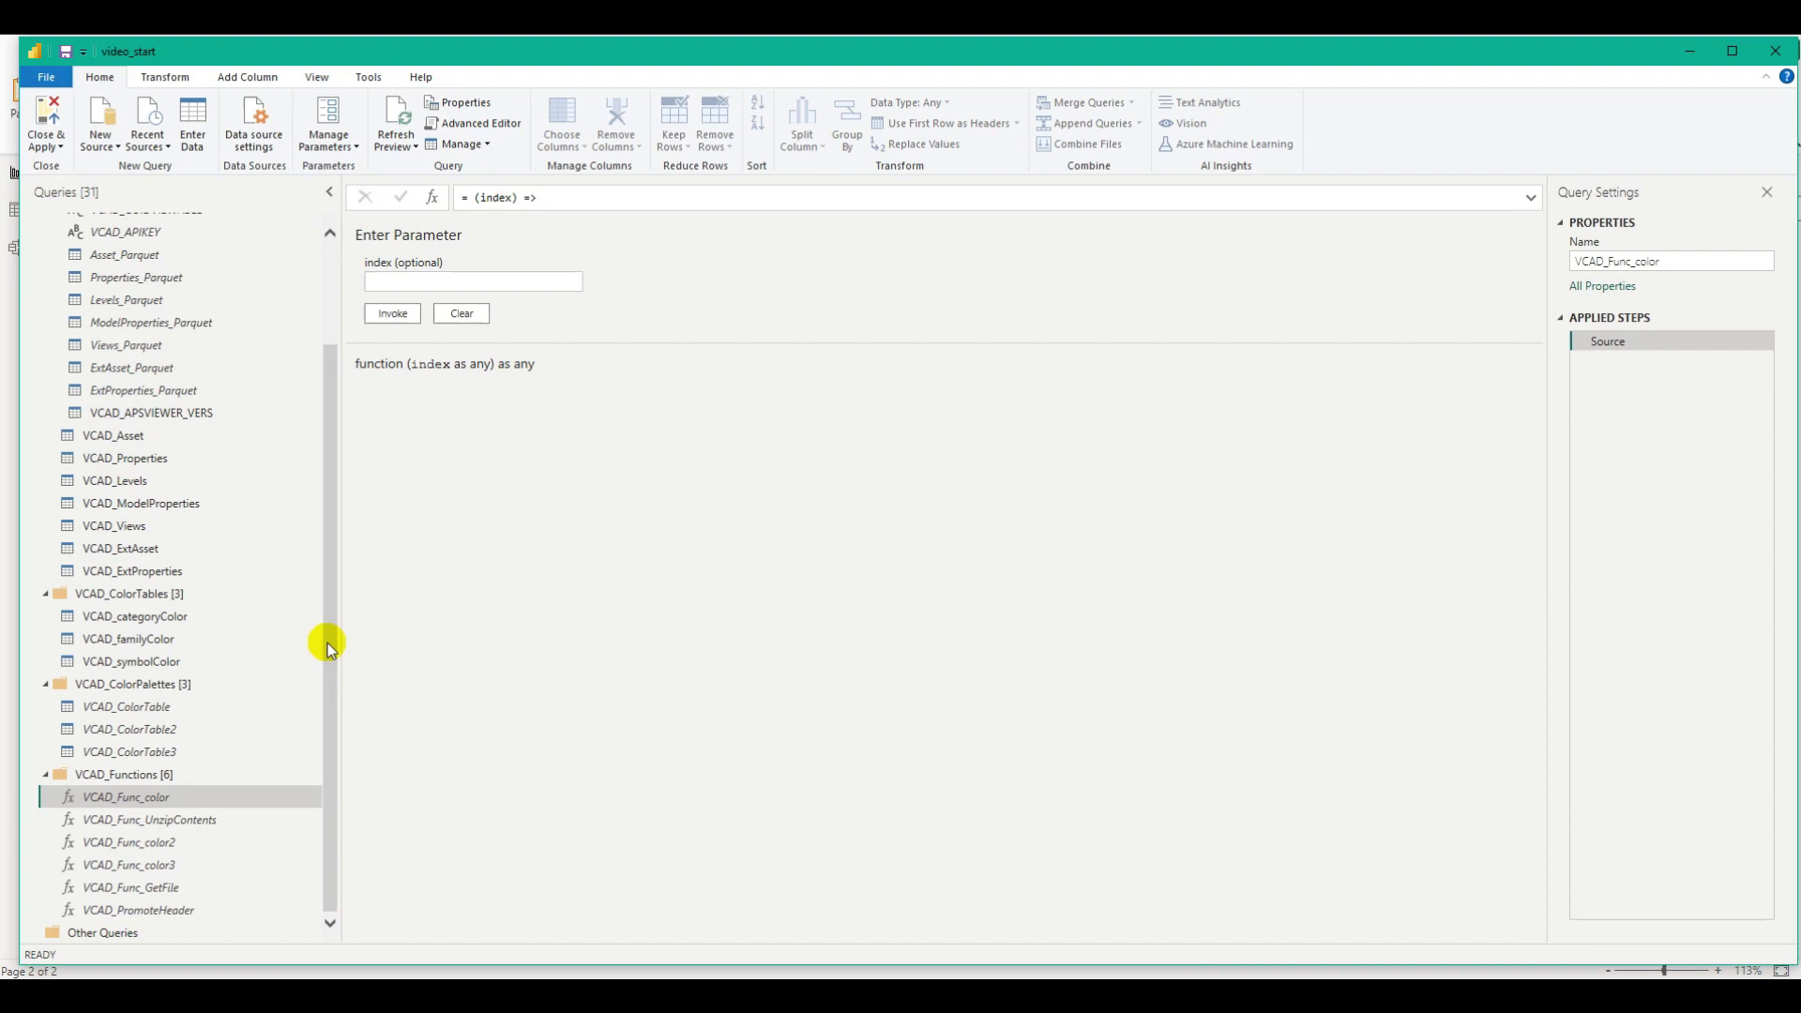
{"action": "left_click", "coordinate": [1037, 50]}
{"action": "scroll", "coordinate": [241, 498], "scroll_direction": "up", "scroll_amount": 2}
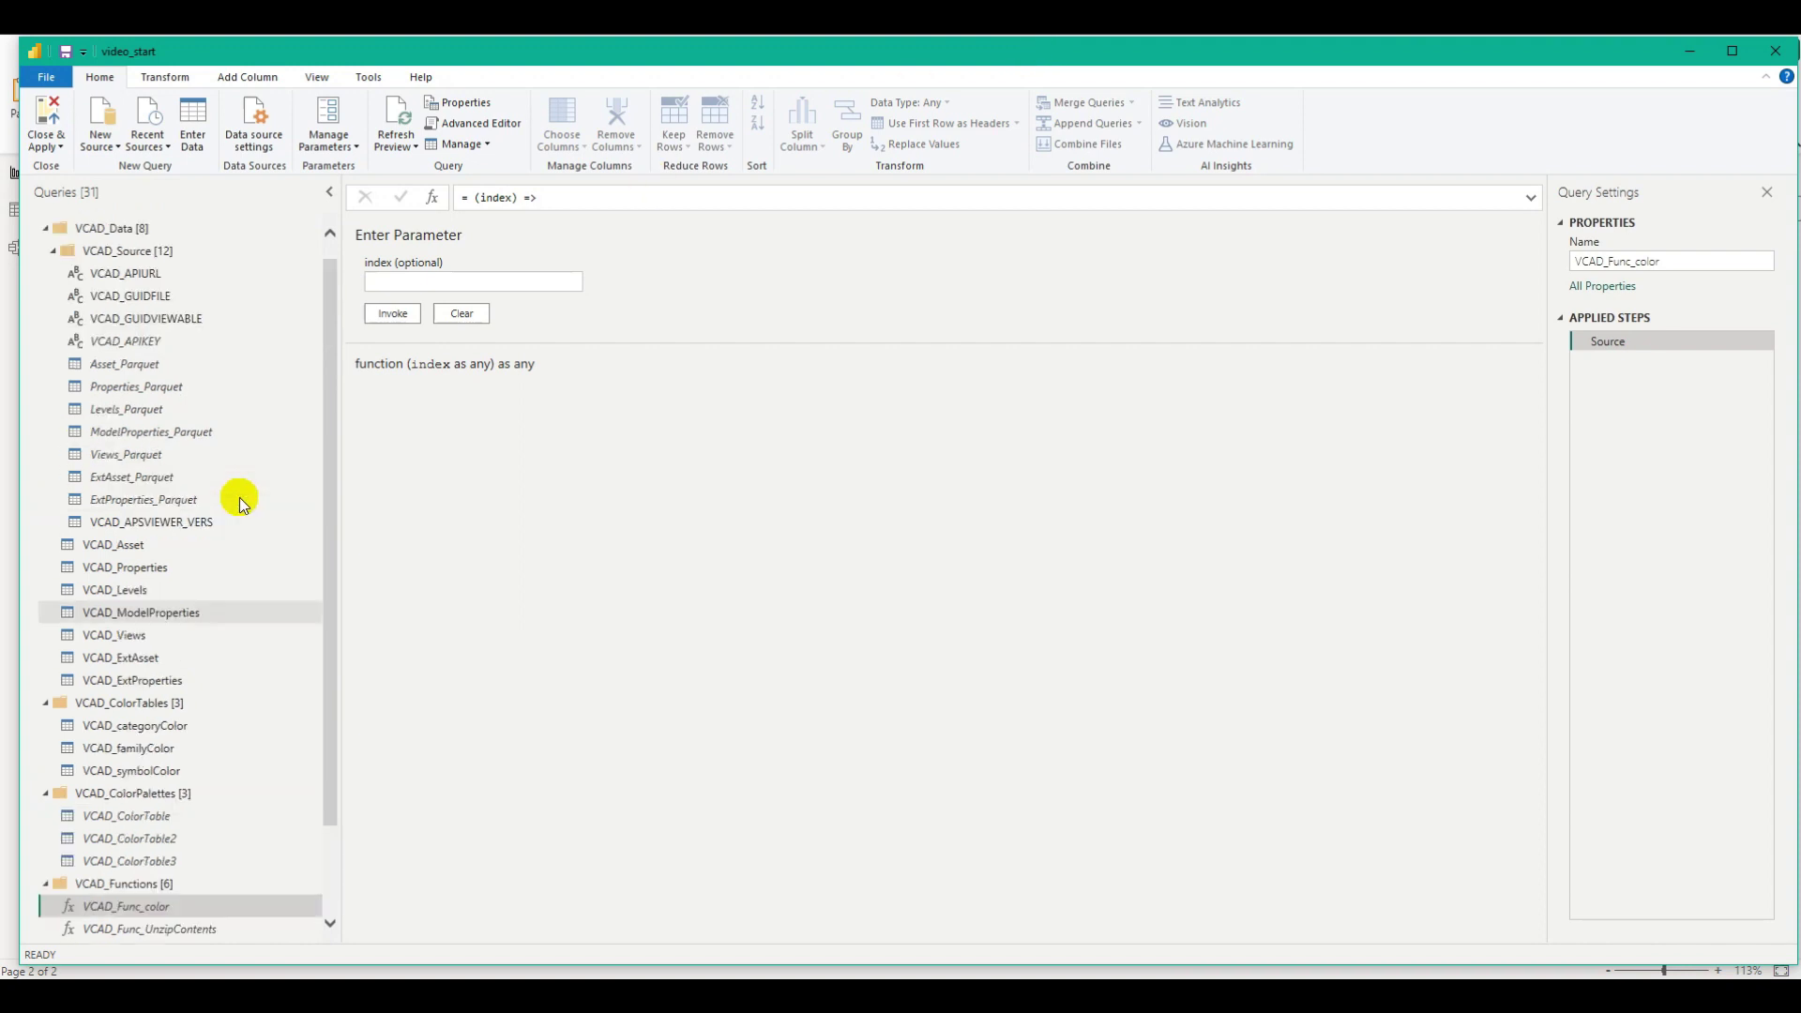
{"action": "left_click", "coordinate": [54, 272]}
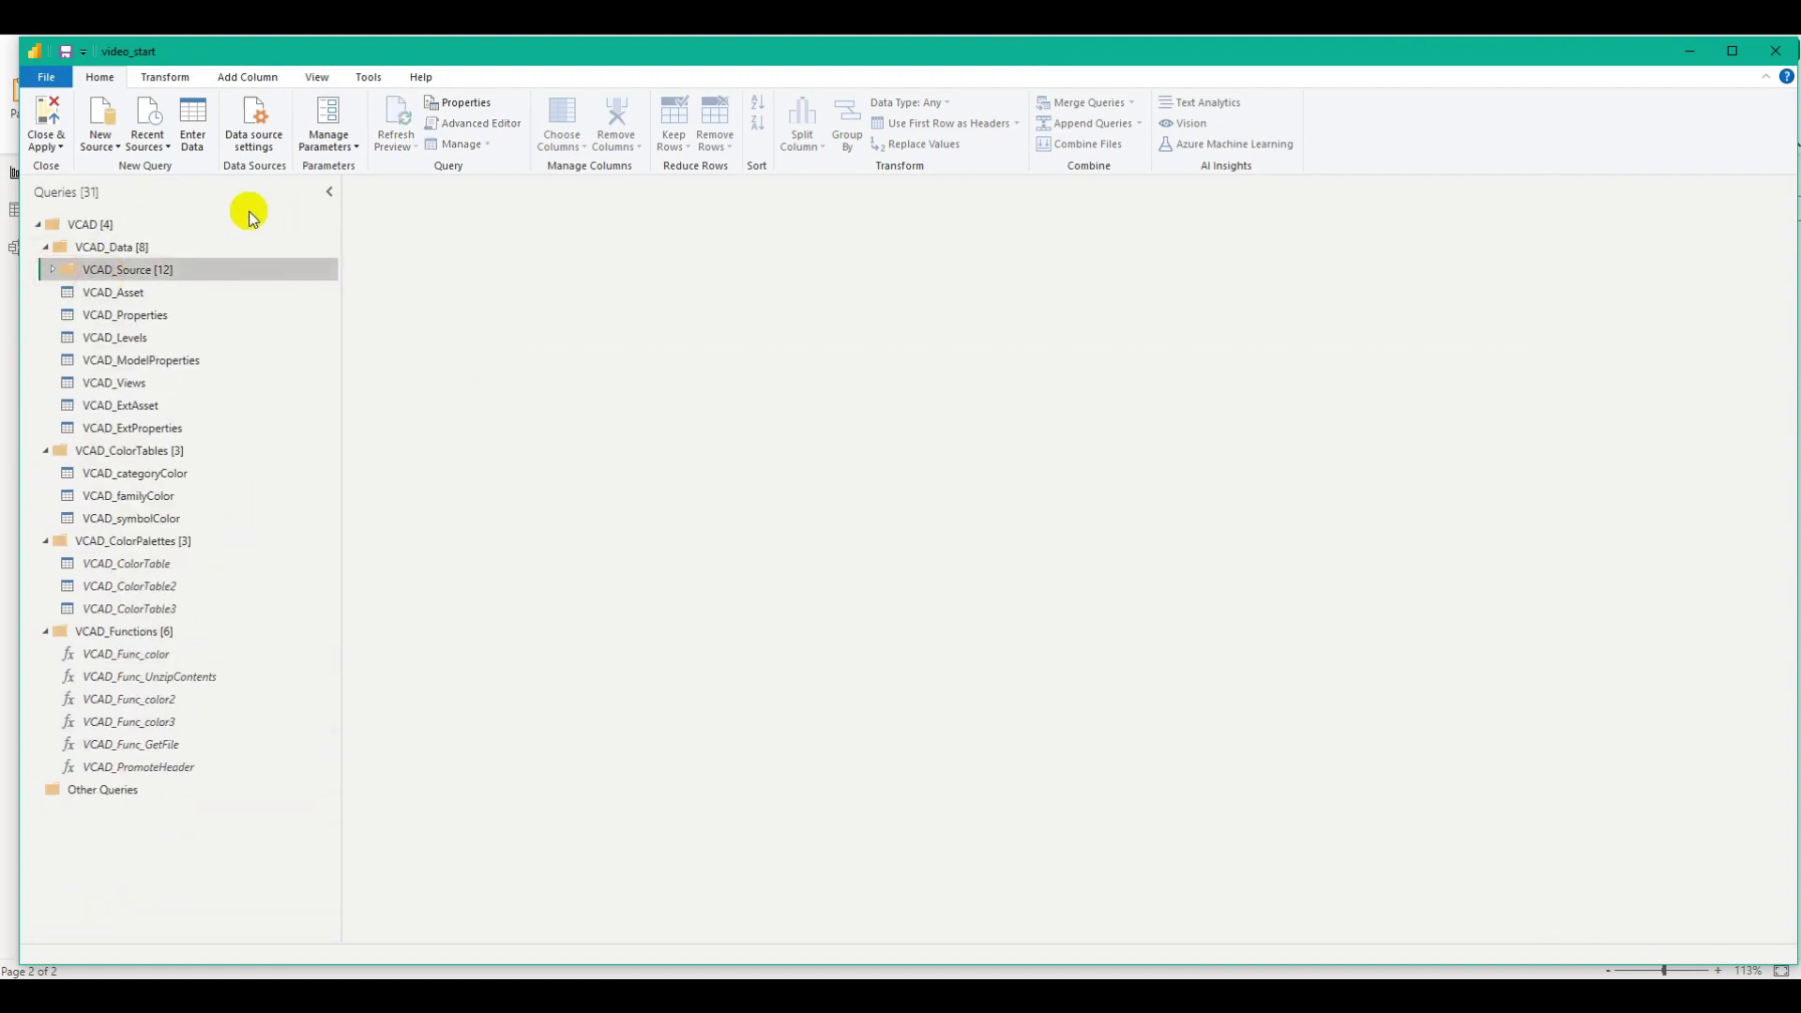
- Create a reference query from VCAD_Properties and move it into the Other Queries group
{"action": "left_click", "coordinate": [146, 317]}
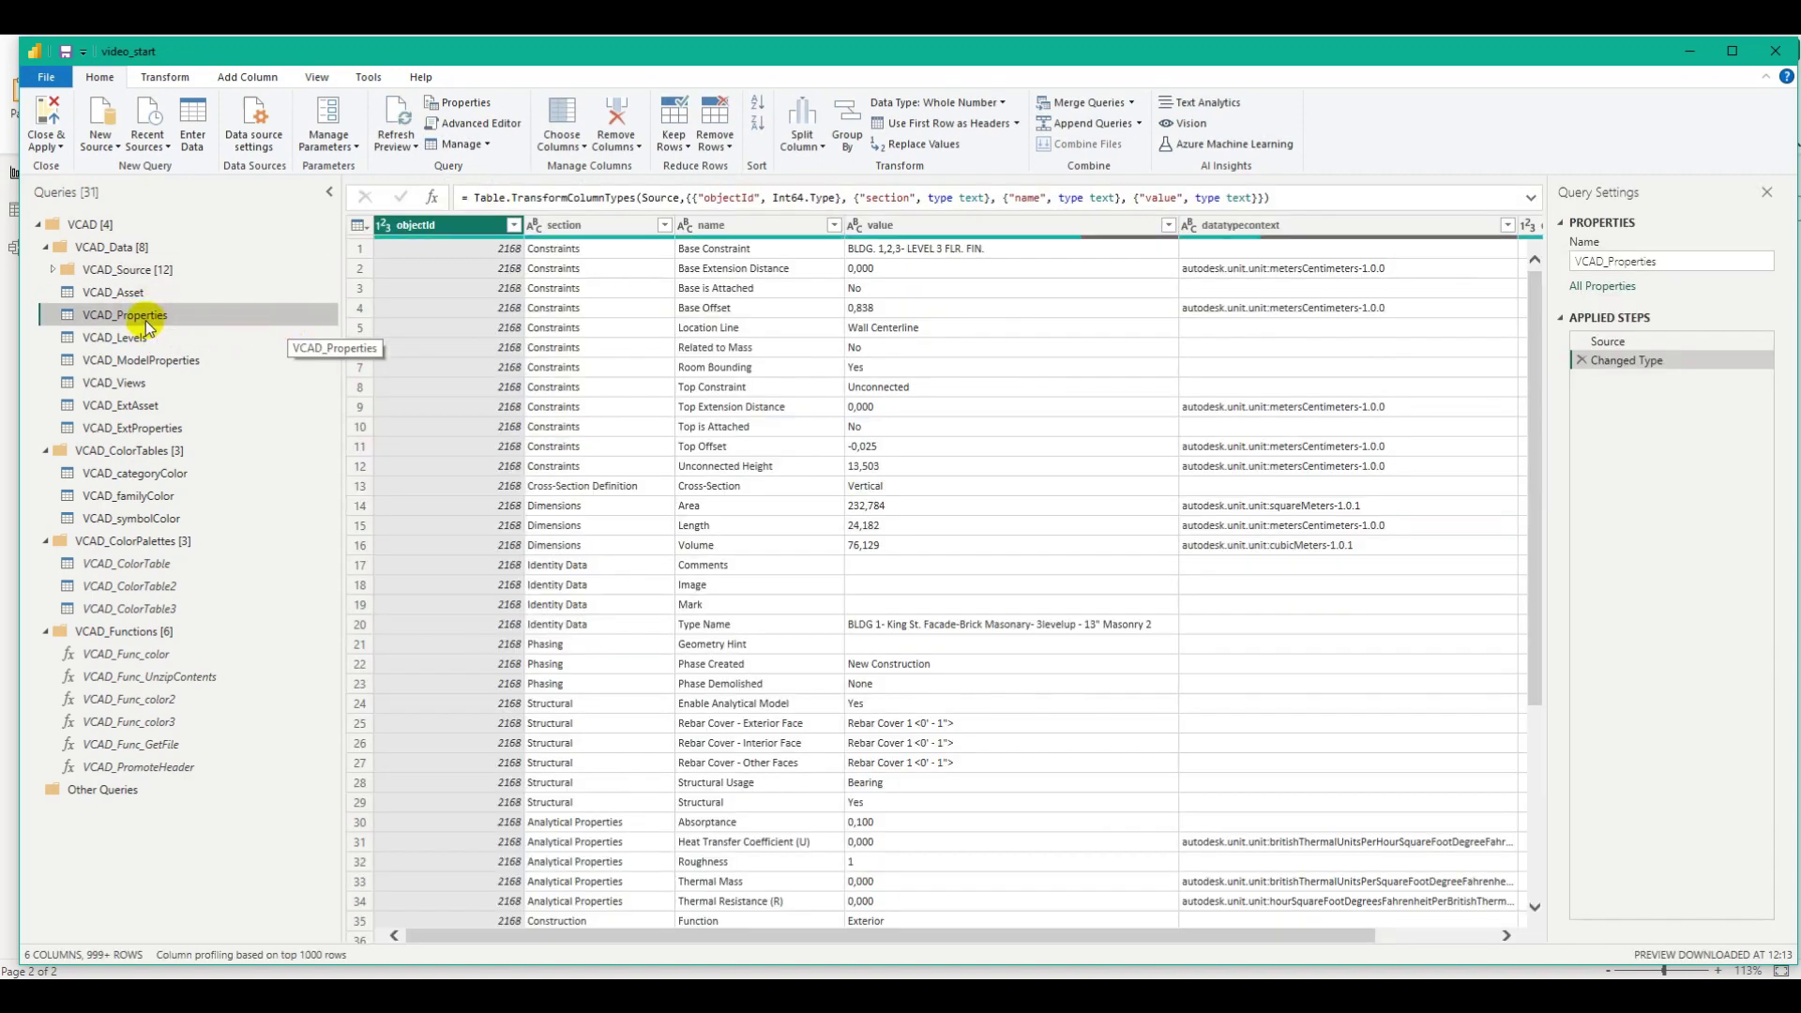
{"action": "right_click", "coordinate": [145, 321]}
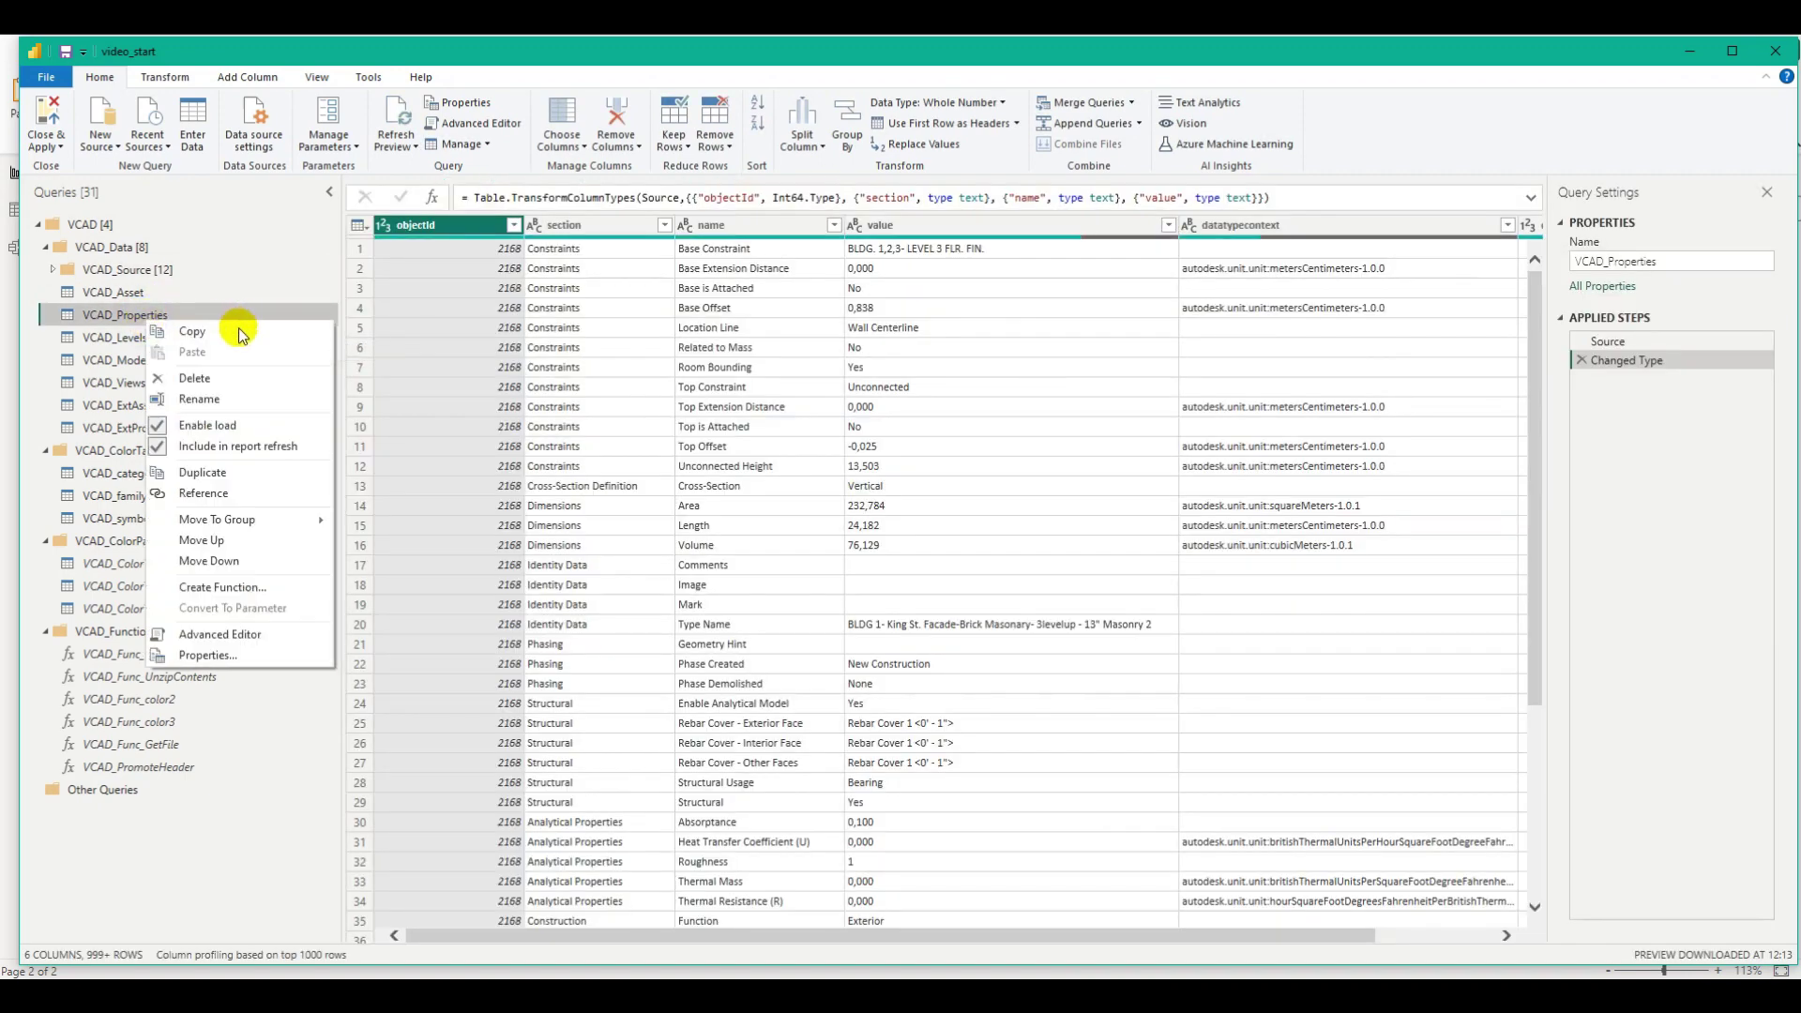
{"action": "left_click", "coordinate": [204, 493]}
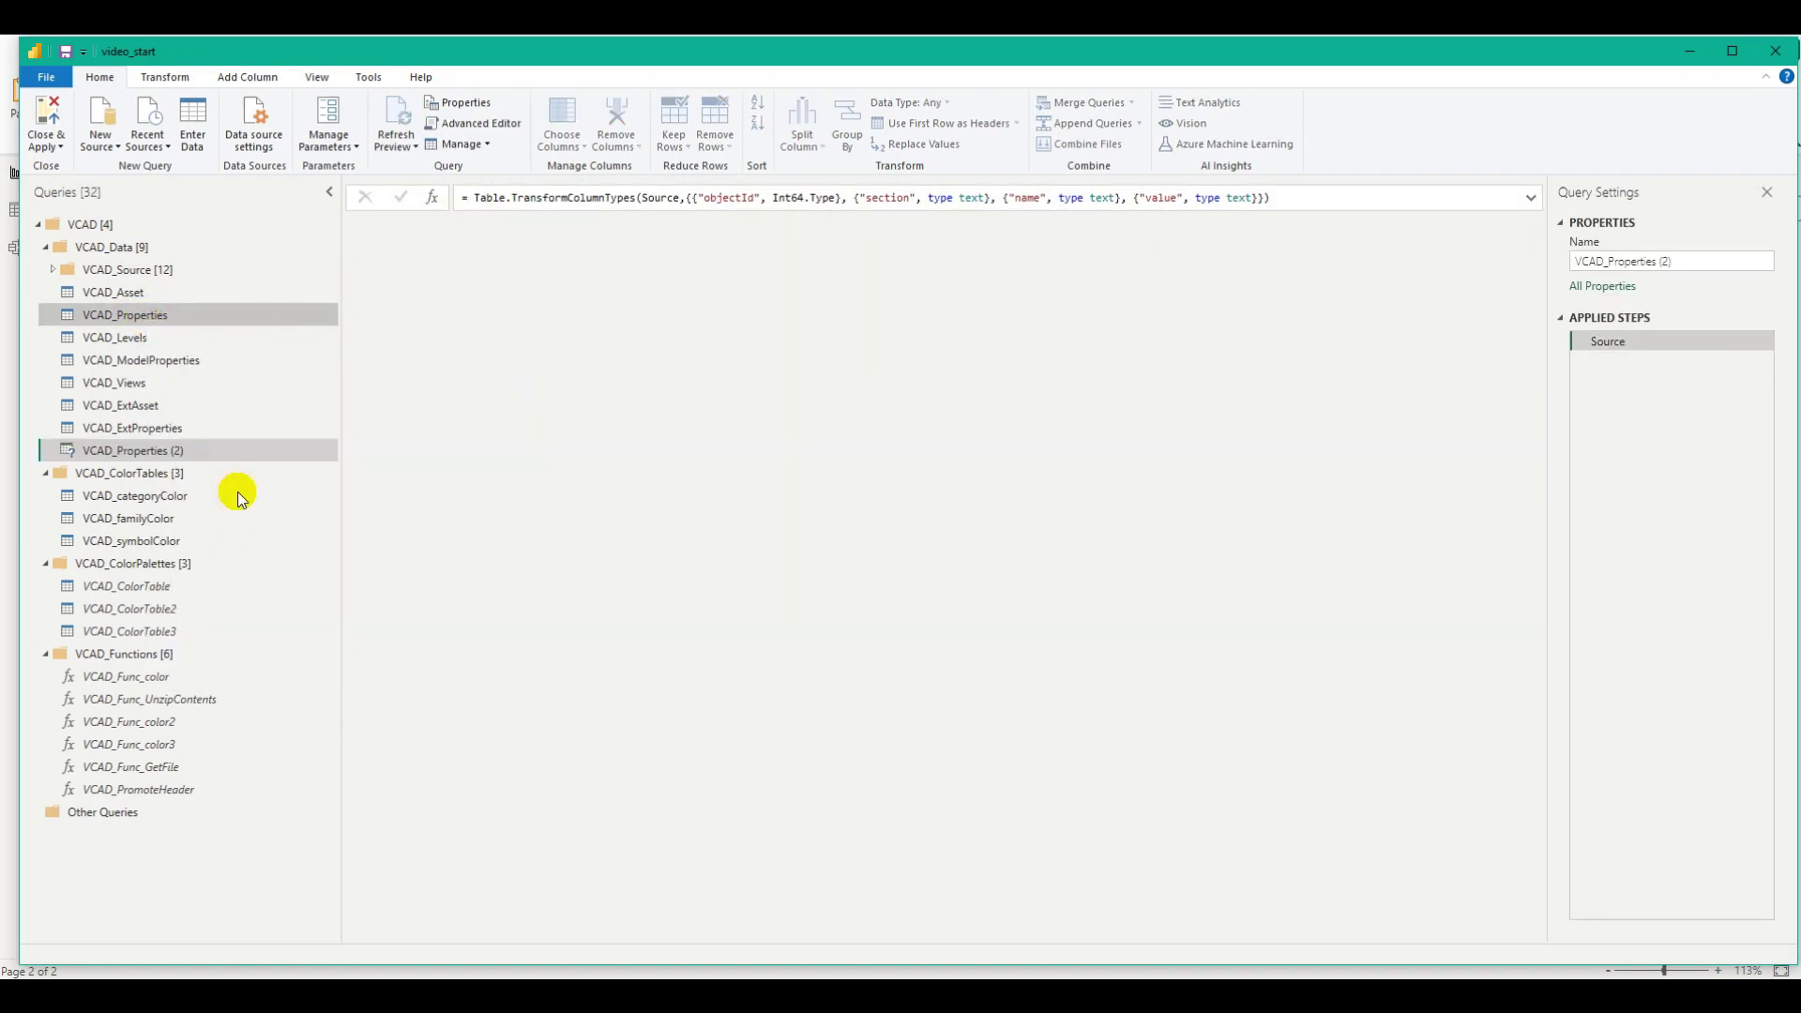
{"action": "left_click_drag", "start_coordinate": [164, 452], "coordinate": [174, 814]}
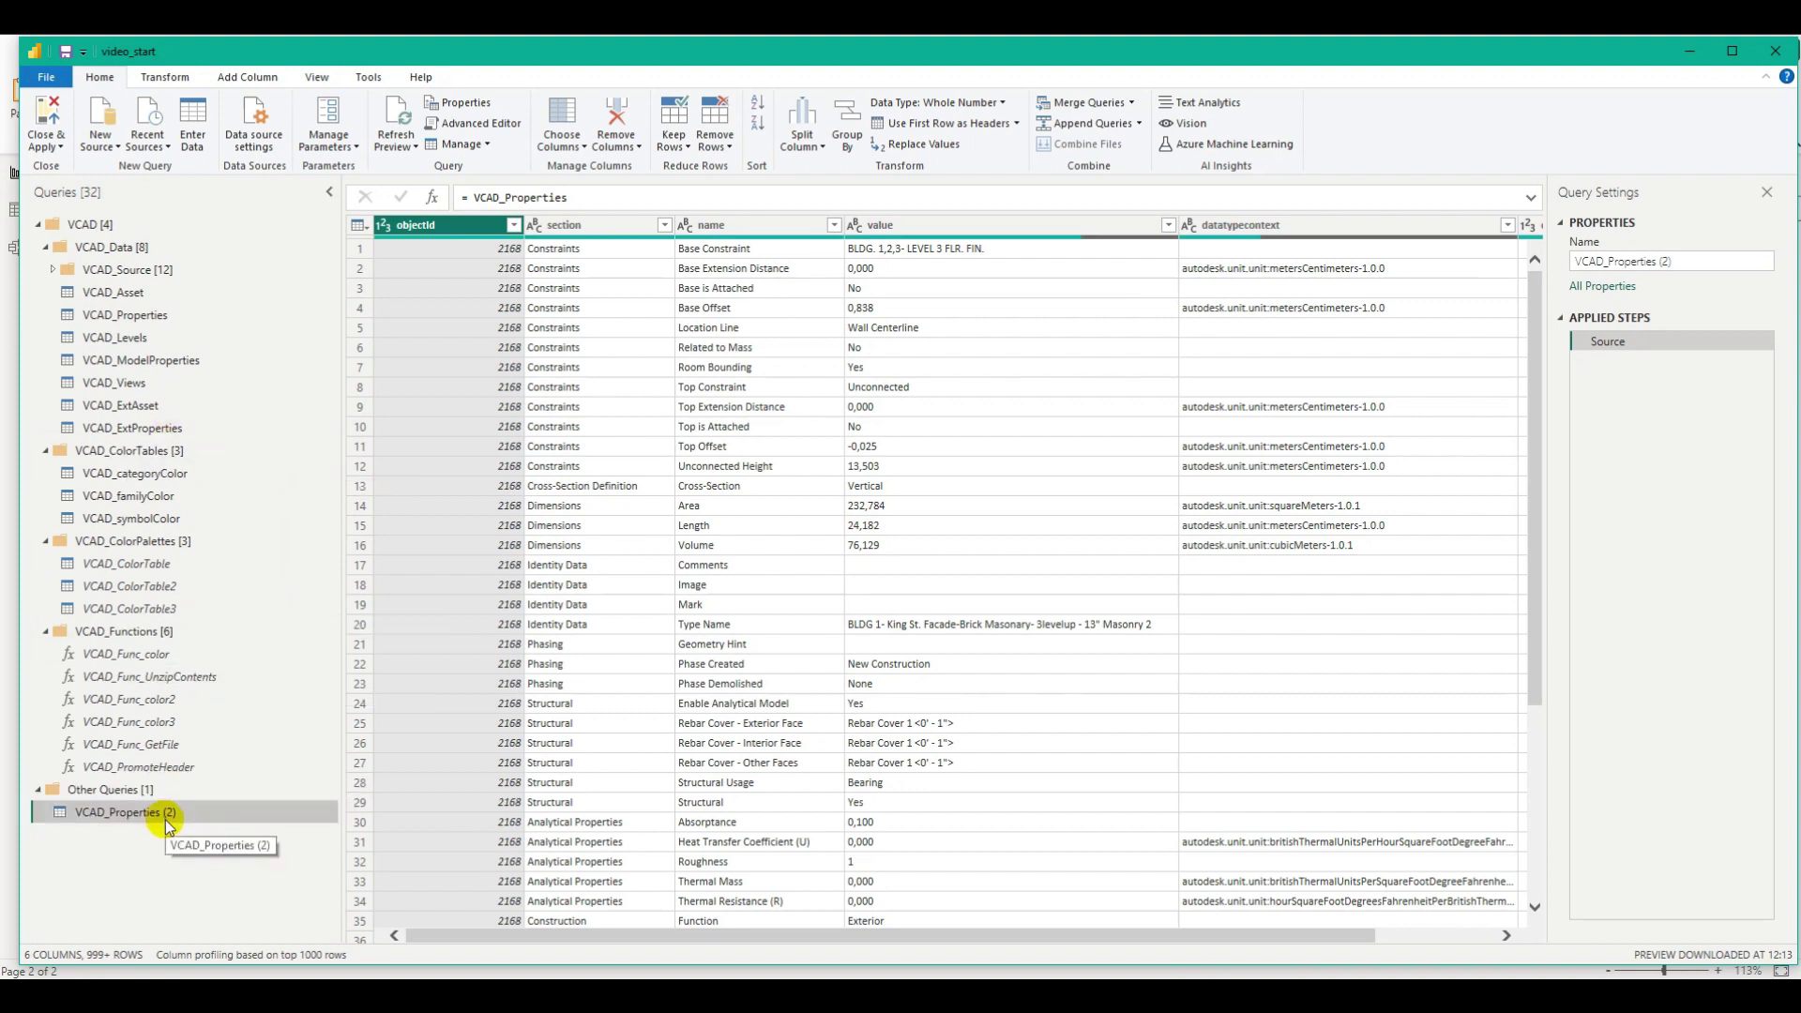
- Rename the new reference query in Other Queries as MY_PROPS
{"action": "right_click", "coordinate": [169, 824]}
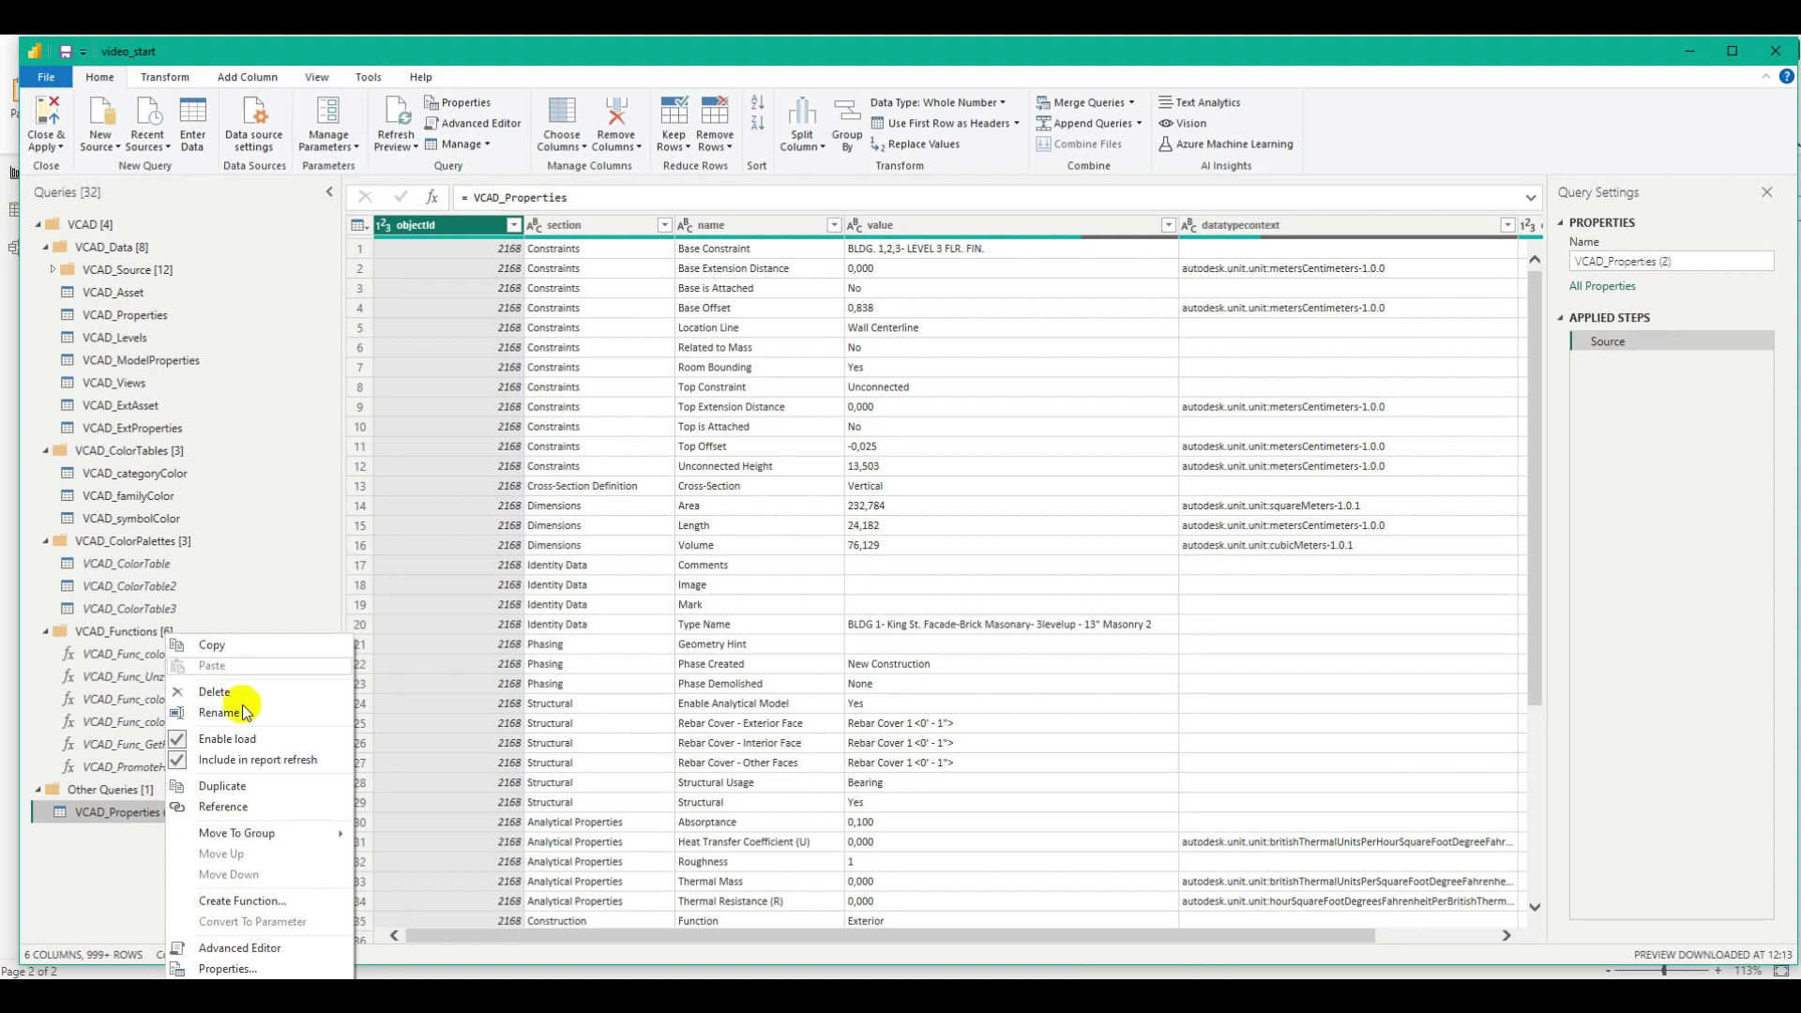
{"action": "left_click", "coordinate": [244, 720]}
{"action": "left_click", "coordinate": [226, 815]}
{"action": "key", "text": "BackSpace"}
{"action": "key", "text": "BackSpace"}
{"action": "key", "text": "BackSpace"}
{"action": "key", "text": "BackSpace"}
{"action": "key", "text": "BackSpace"}
{"action": "key", "text": "BackSpace"}
{"action": "key", "text": "BackSpace"}
{"action": "key", "text": "BackSpace"}
{"action": "key", "text": "BackSpace"}
{"action": "key", "text": "BackSpace"}
{"action": "key", "text": "BackSpace"}
{"action": "key", "text": "BackSpace"}
{"action": "key", "text": "BackSpace"}
{"action": "key", "text": "BackSpace"}
{"action": "key", "text": "BackSpace"}
{"action": "key", "text": "BackSpace"}
{"action": "key", "text": "BackSpace"}
{"action": "key", "text": "BackSpace"}
{"action": "key", "text": "BackSpace"}
{"action": "type", "text": "MY_PROPS"}
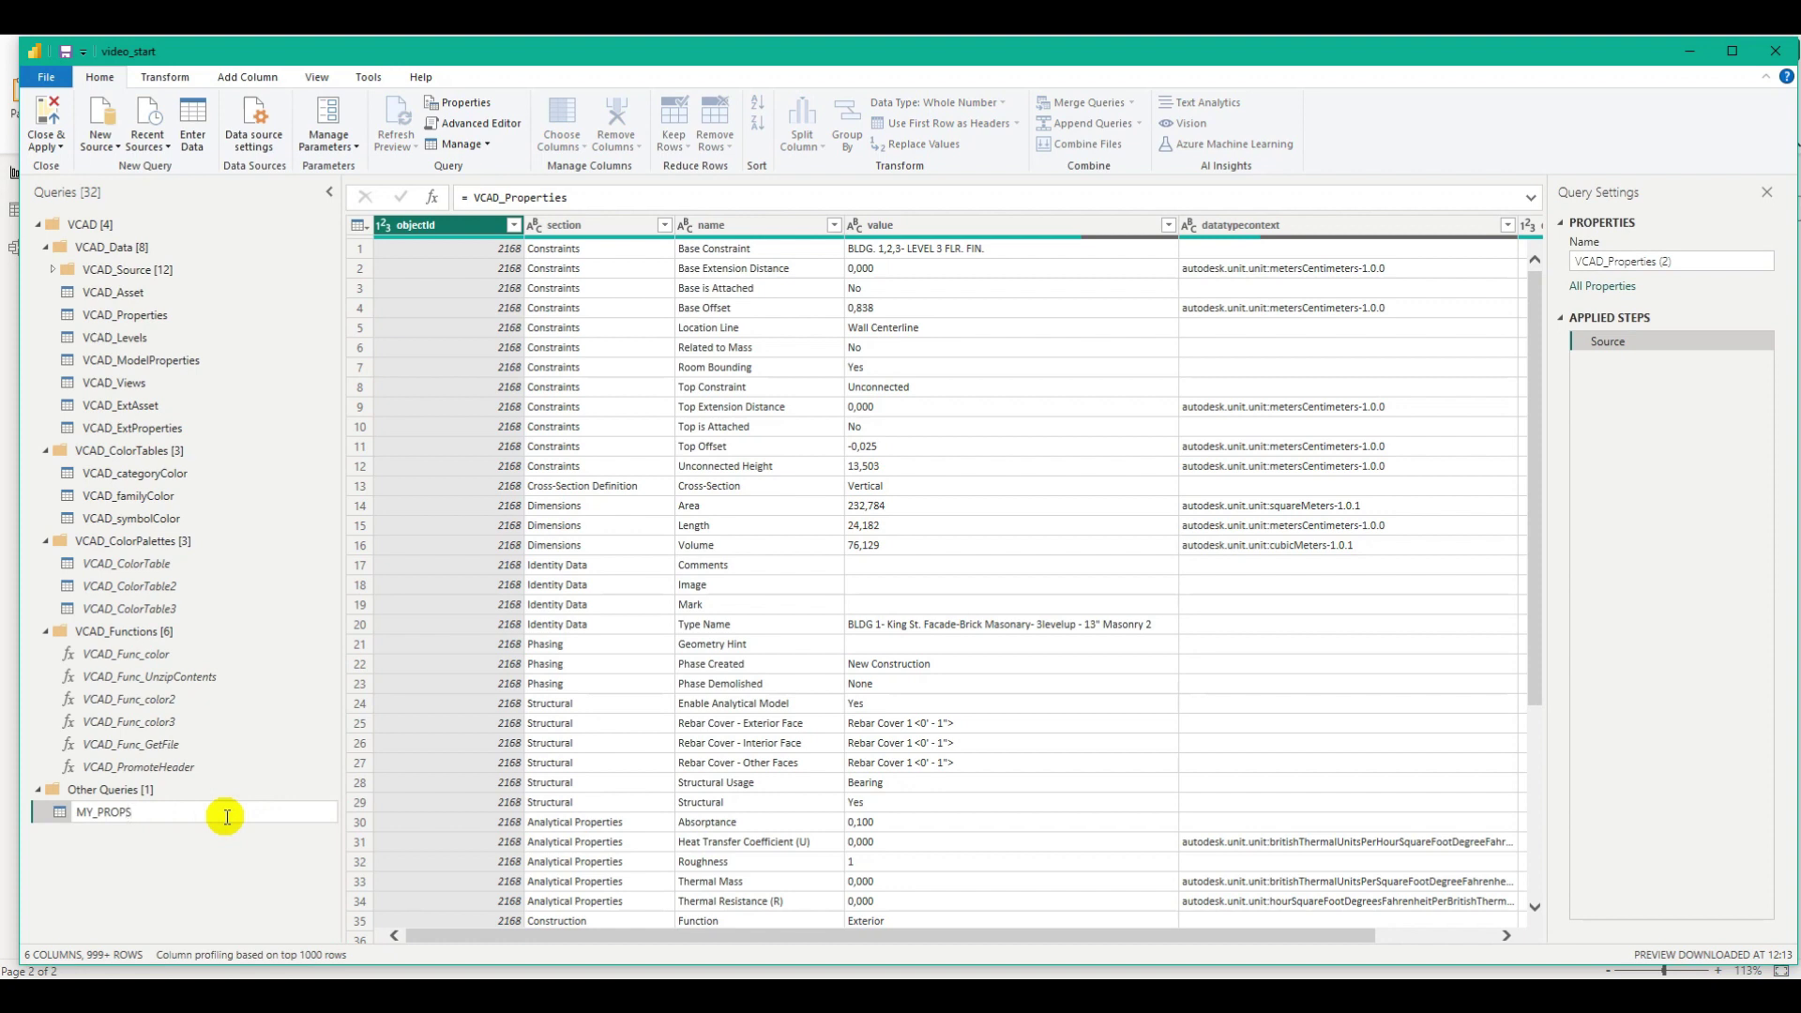
{"action": "key", "text": "Return"}
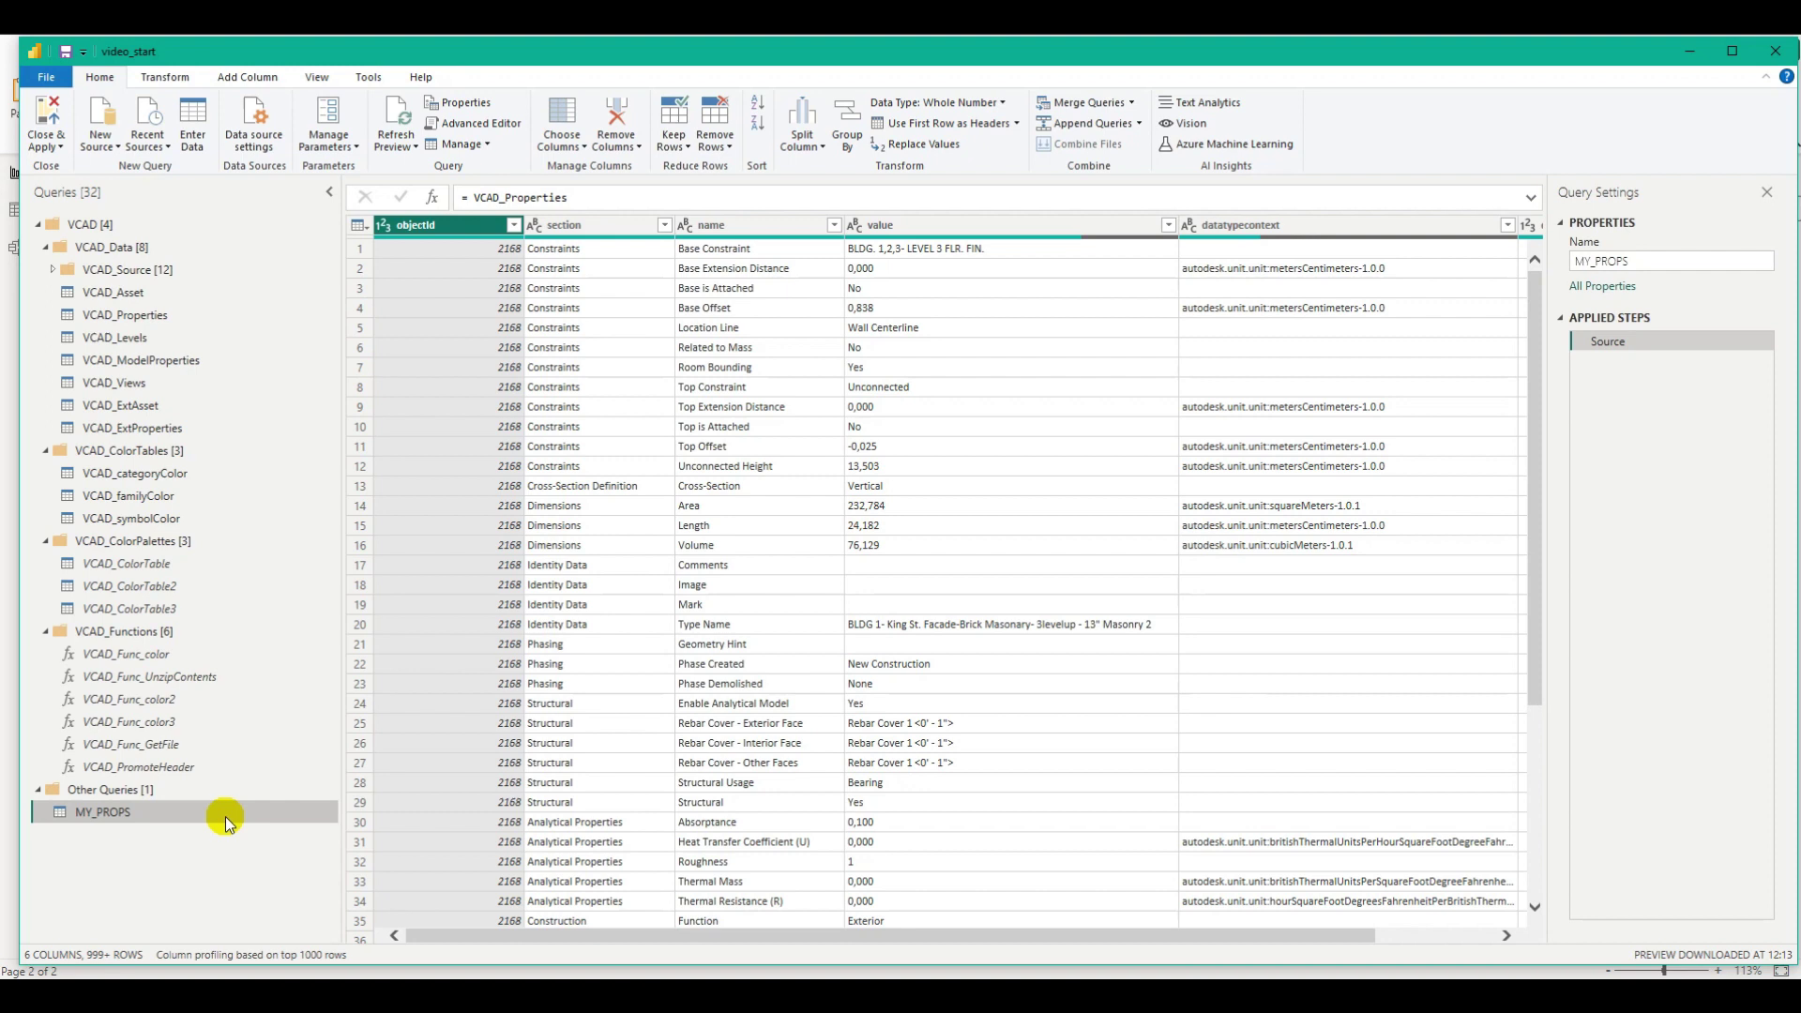
- Filter the section column of MY_PROPS to keep only Identity Data rows
{"action": "left_click", "coordinate": [629, 230]}
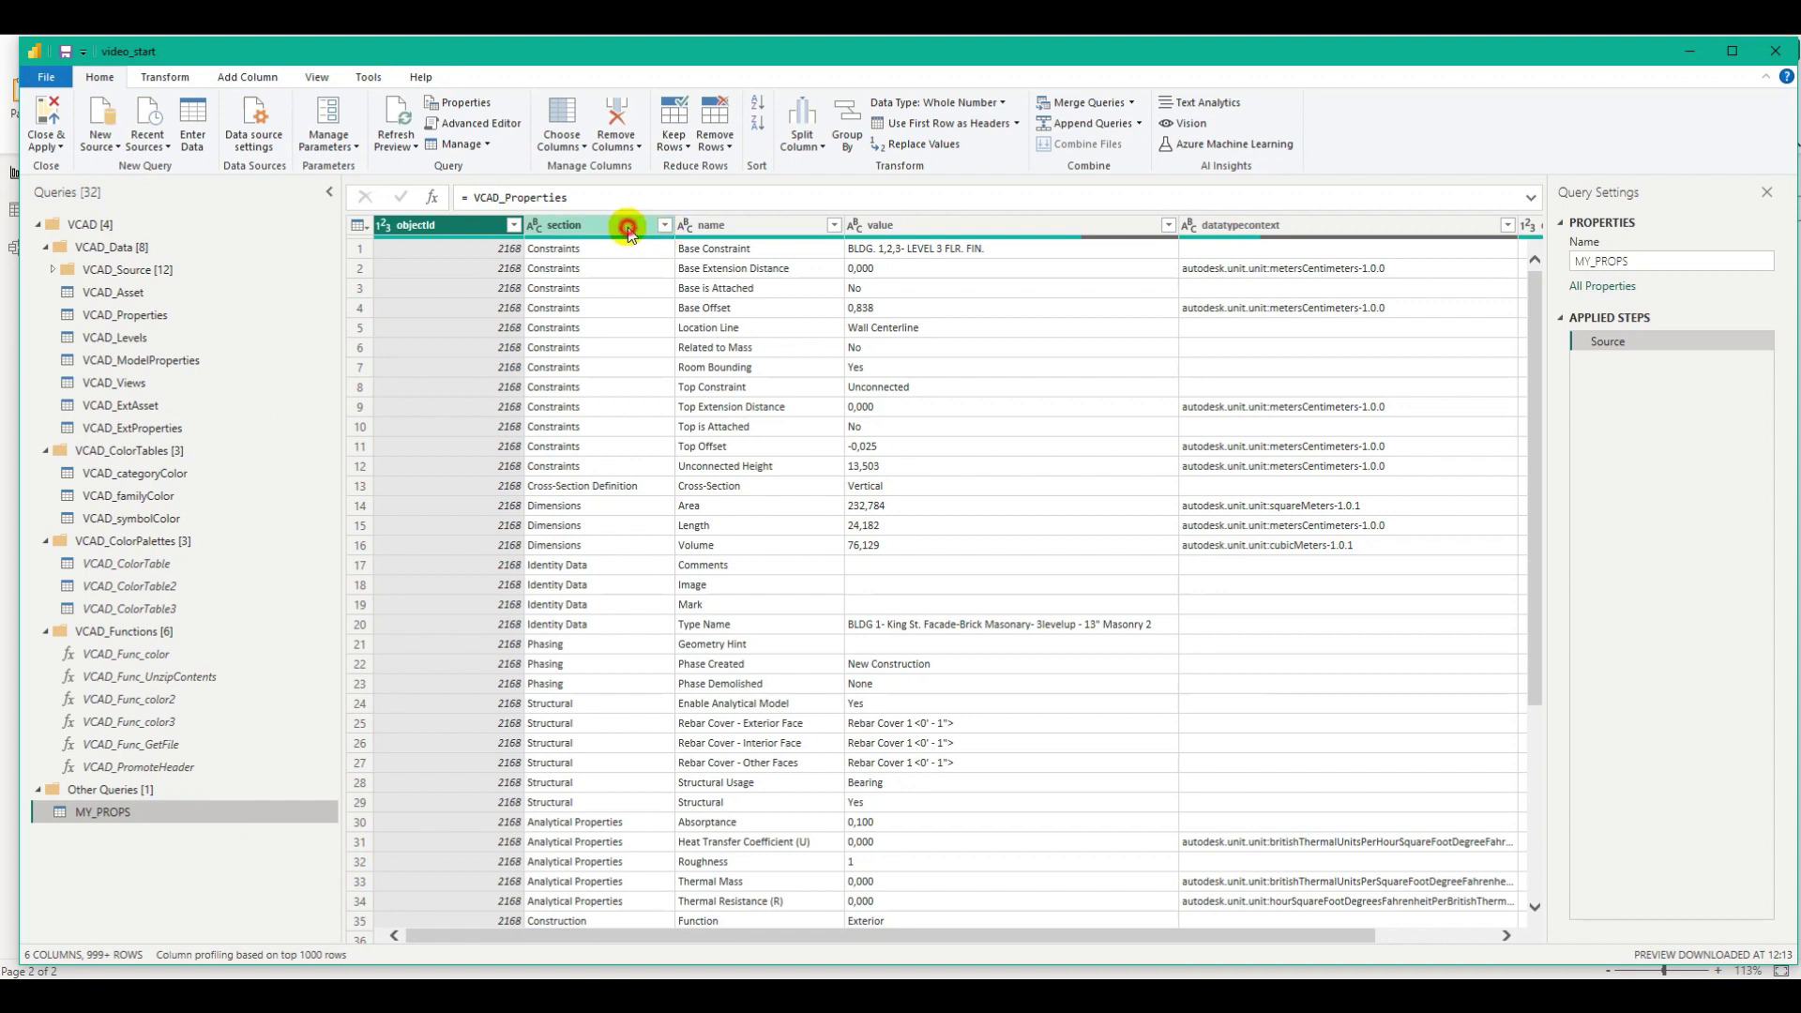
{"action": "left_click", "coordinate": [664, 225]}
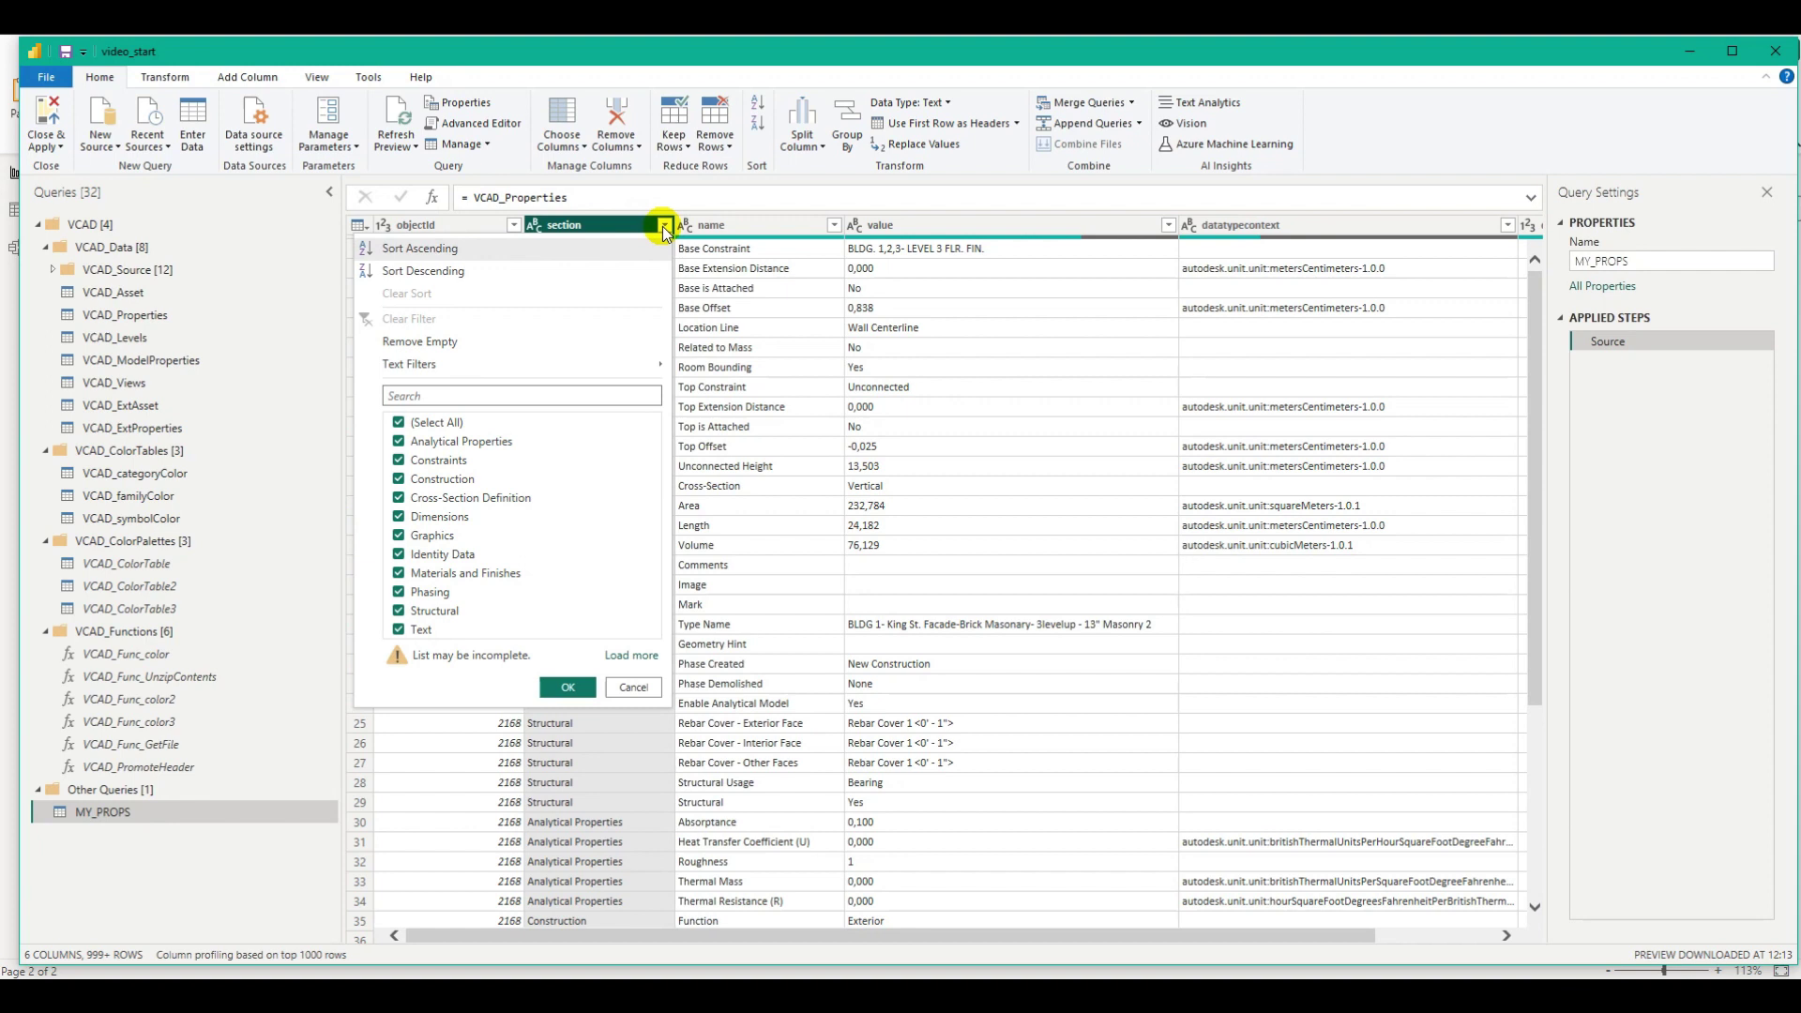
{"action": "left_click", "coordinate": [398, 422]}
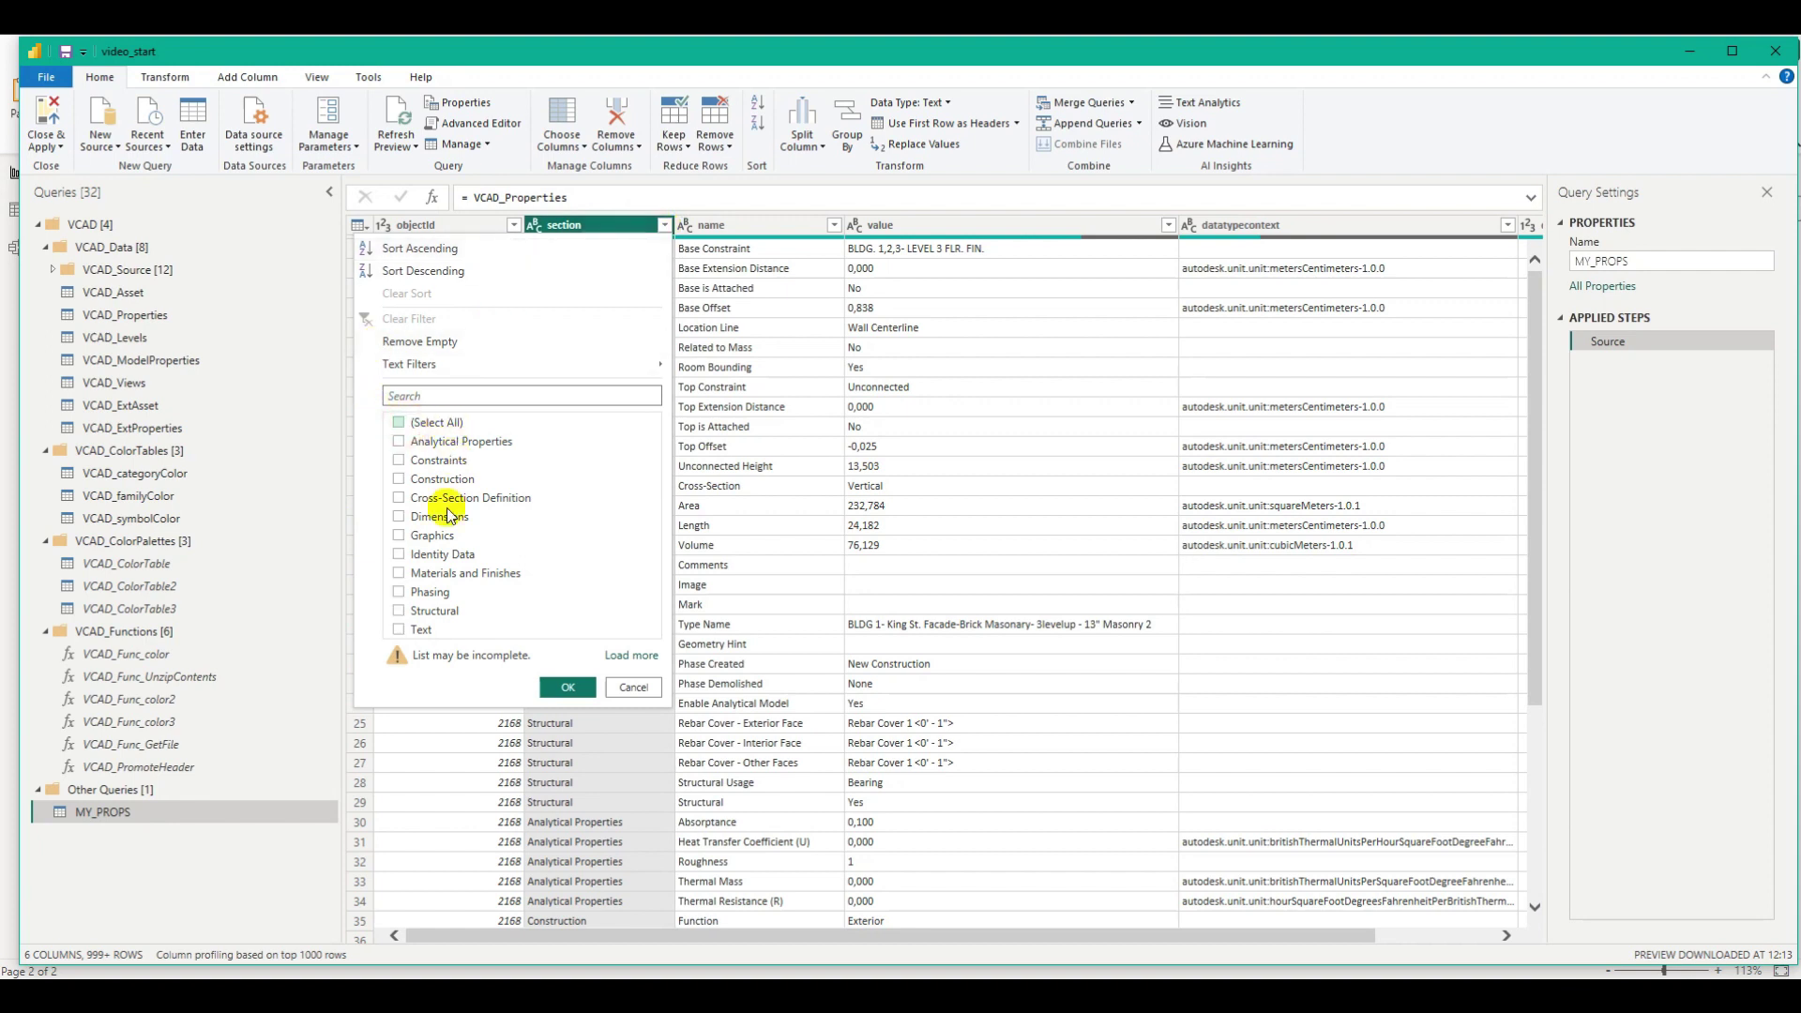
{"action": "left_click", "coordinate": [398, 555]}
{"action": "left_click", "coordinate": [567, 690]}
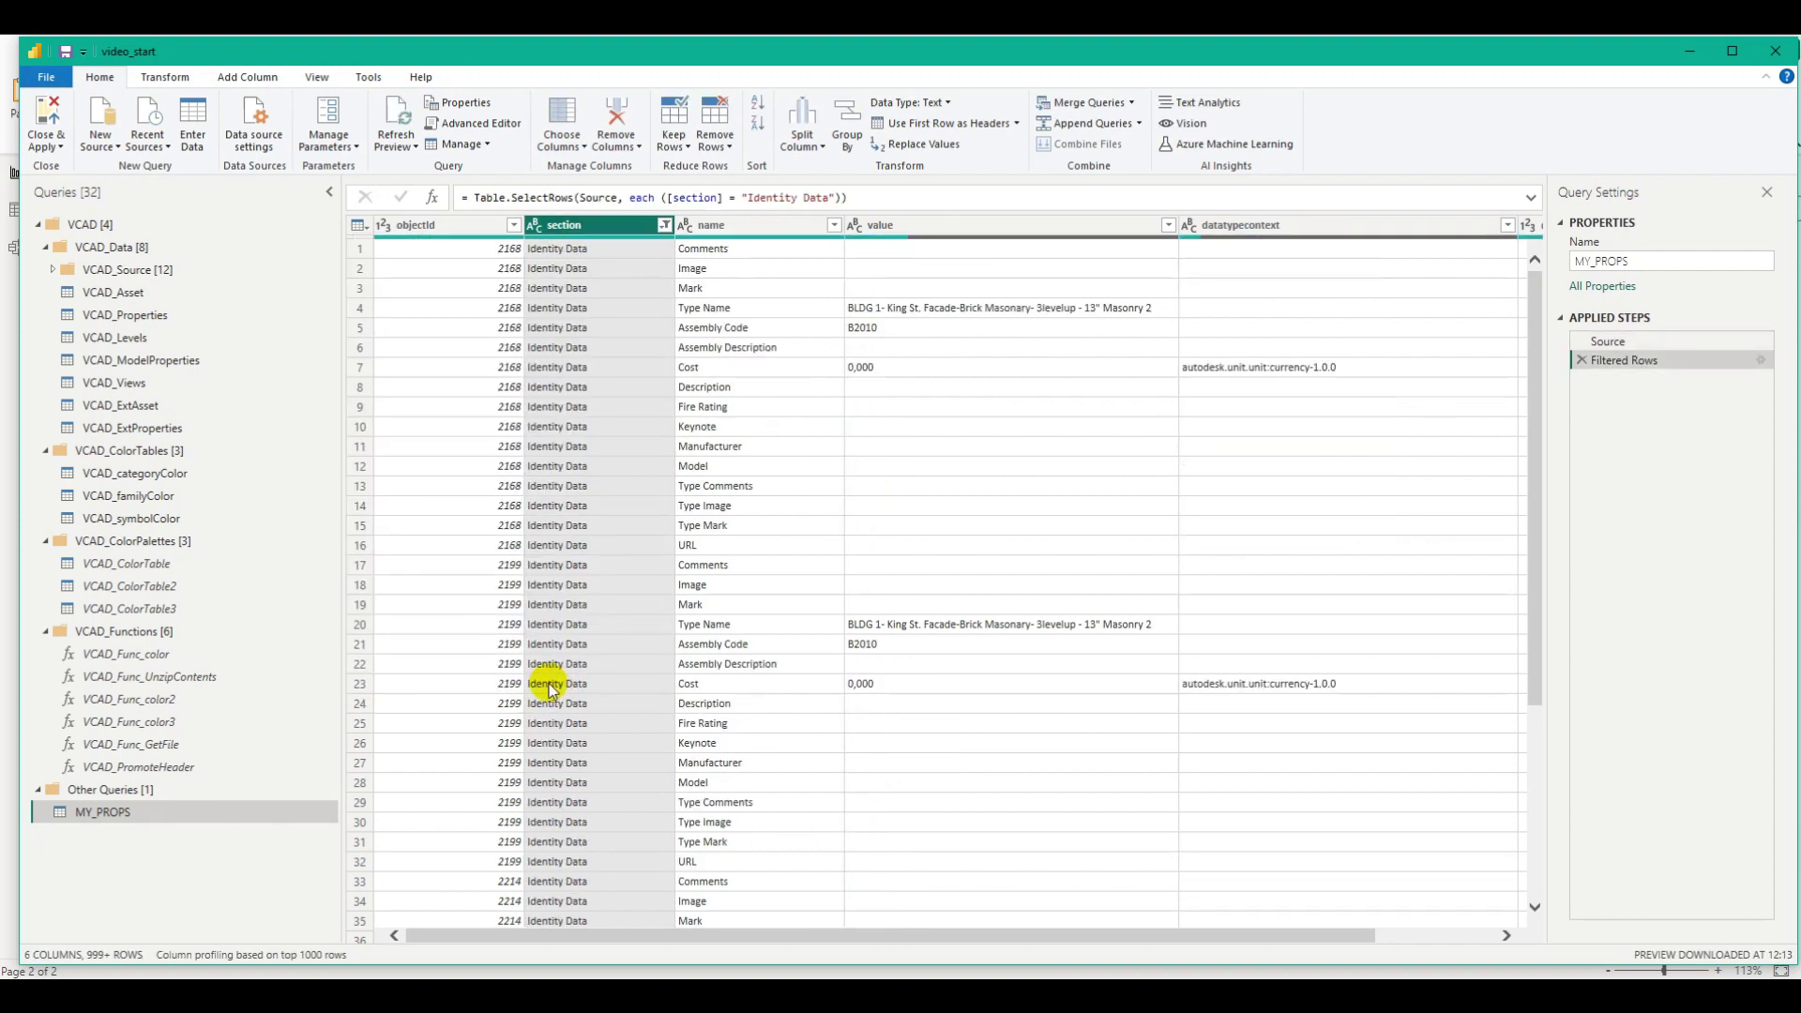
- Filter the name column of MY_PROPS to keep only Assembly Code, Manufacturer and Model rows
{"action": "left_click", "coordinate": [835, 228]}
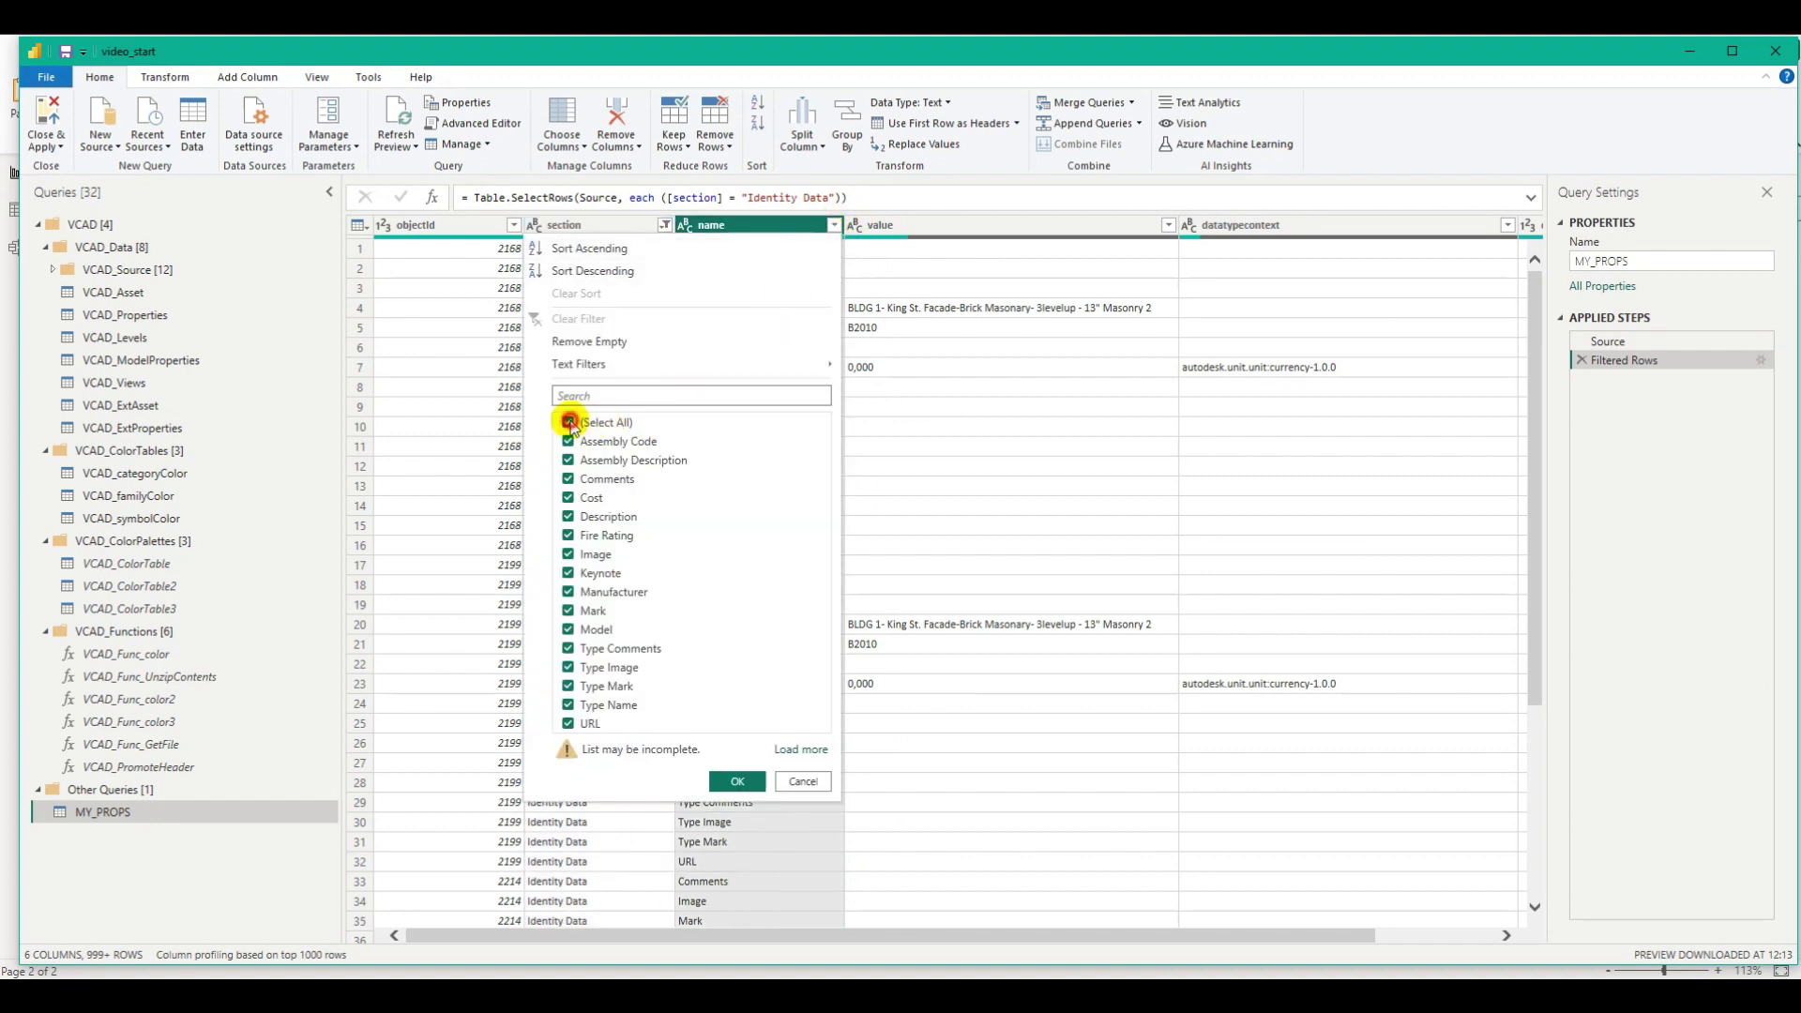
{"action": "left_click", "coordinate": [569, 423]}
{"action": "left_click", "coordinate": [568, 442]}
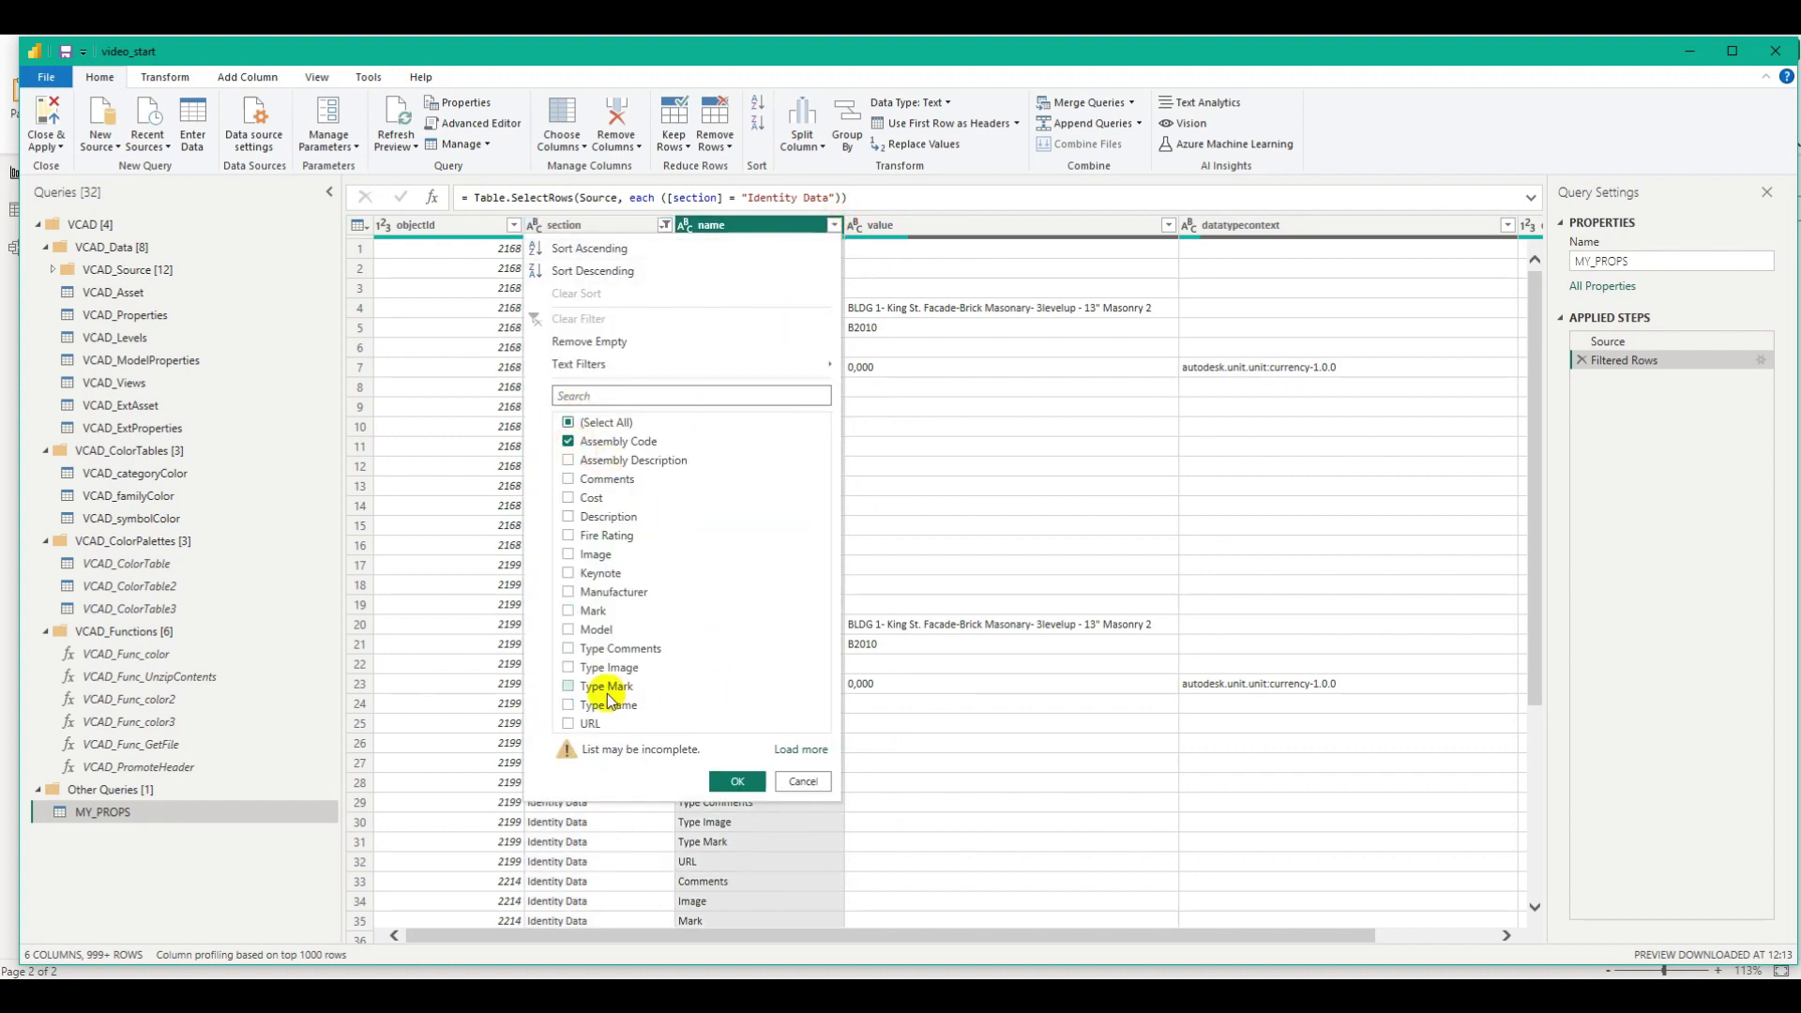
{"action": "left_click", "coordinate": [569, 592]}
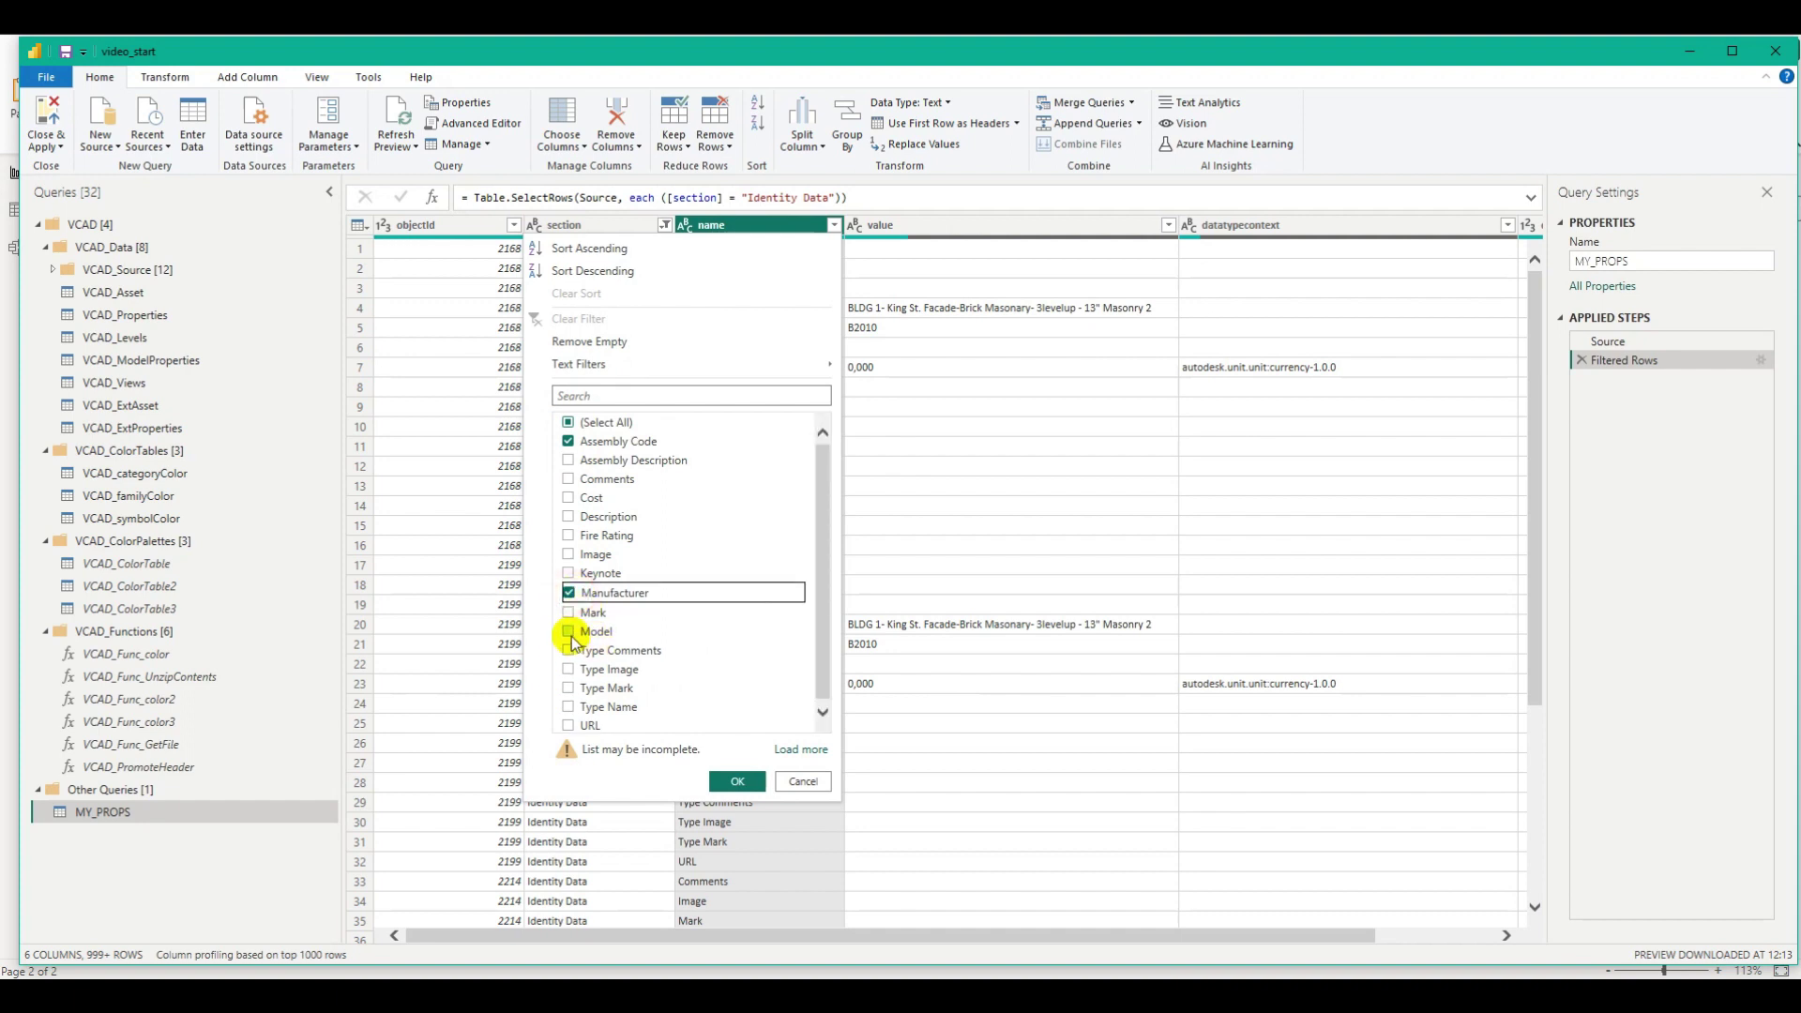
{"action": "left_click", "coordinate": [570, 631]}
{"action": "left_click", "coordinate": [737, 780]}
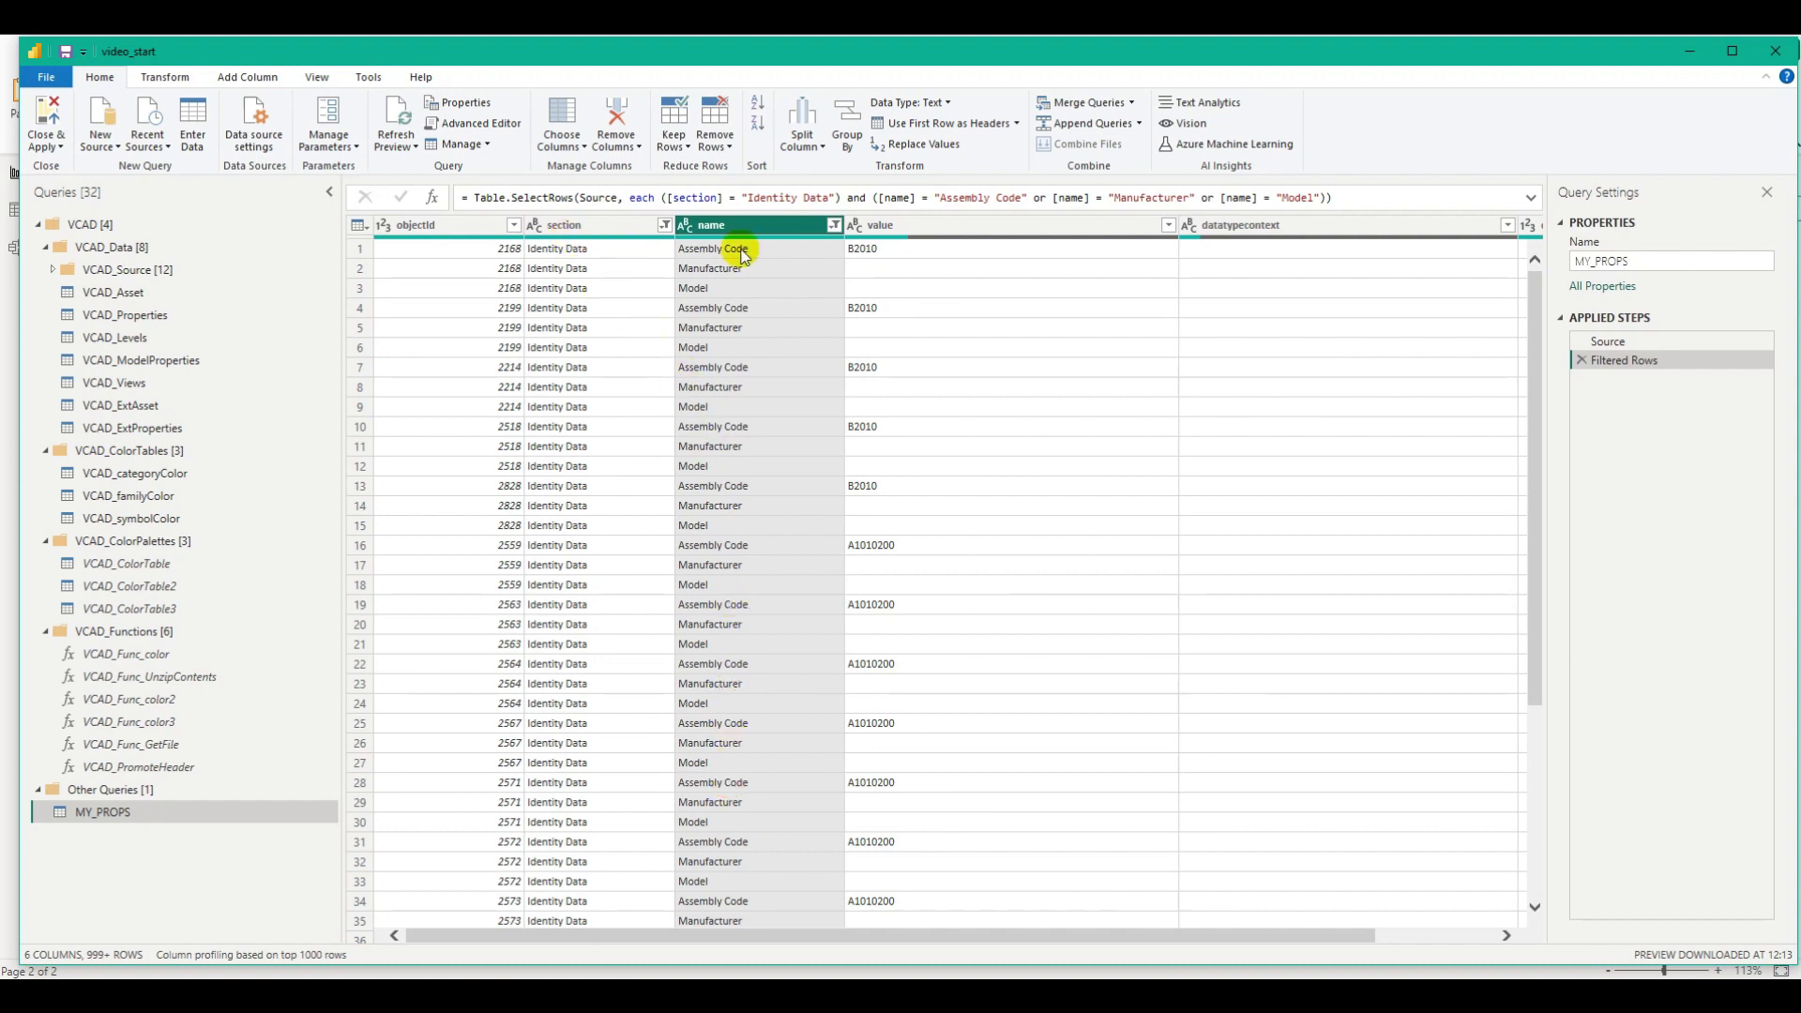
{"action": "scroll", "coordinate": [796, 534], "scroll_direction": "down", "scroll_amount": 9}
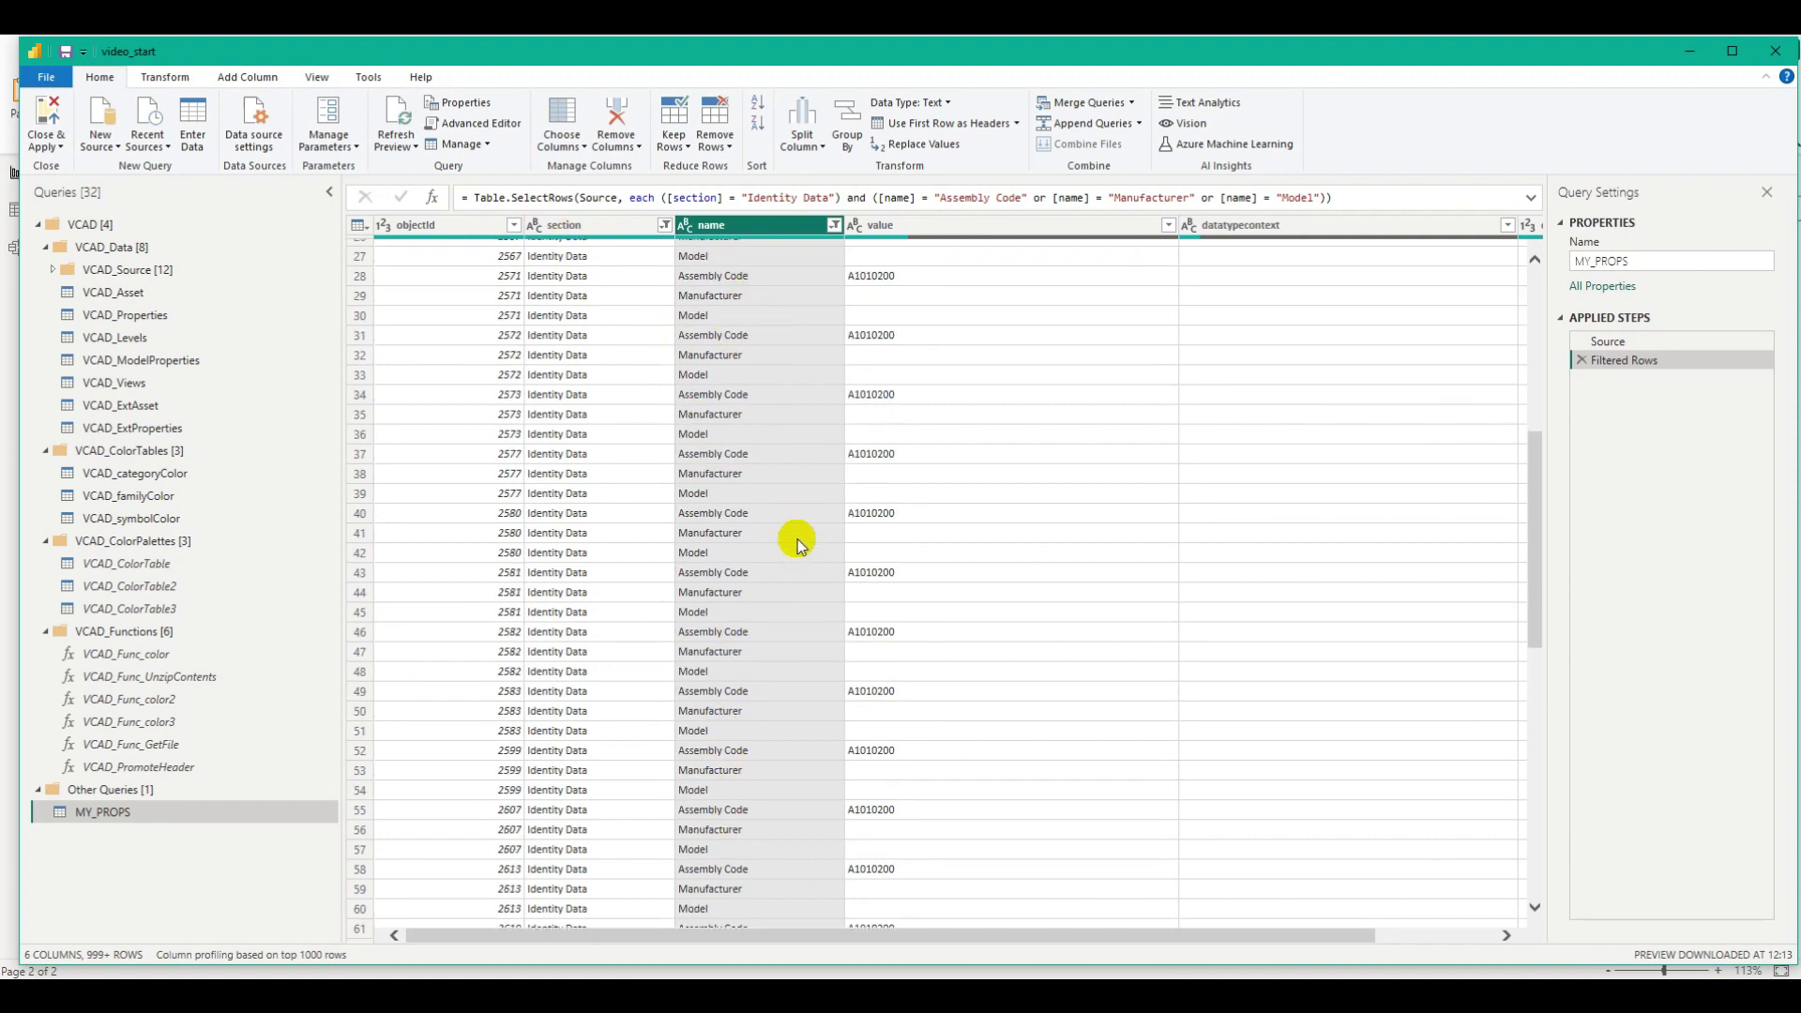
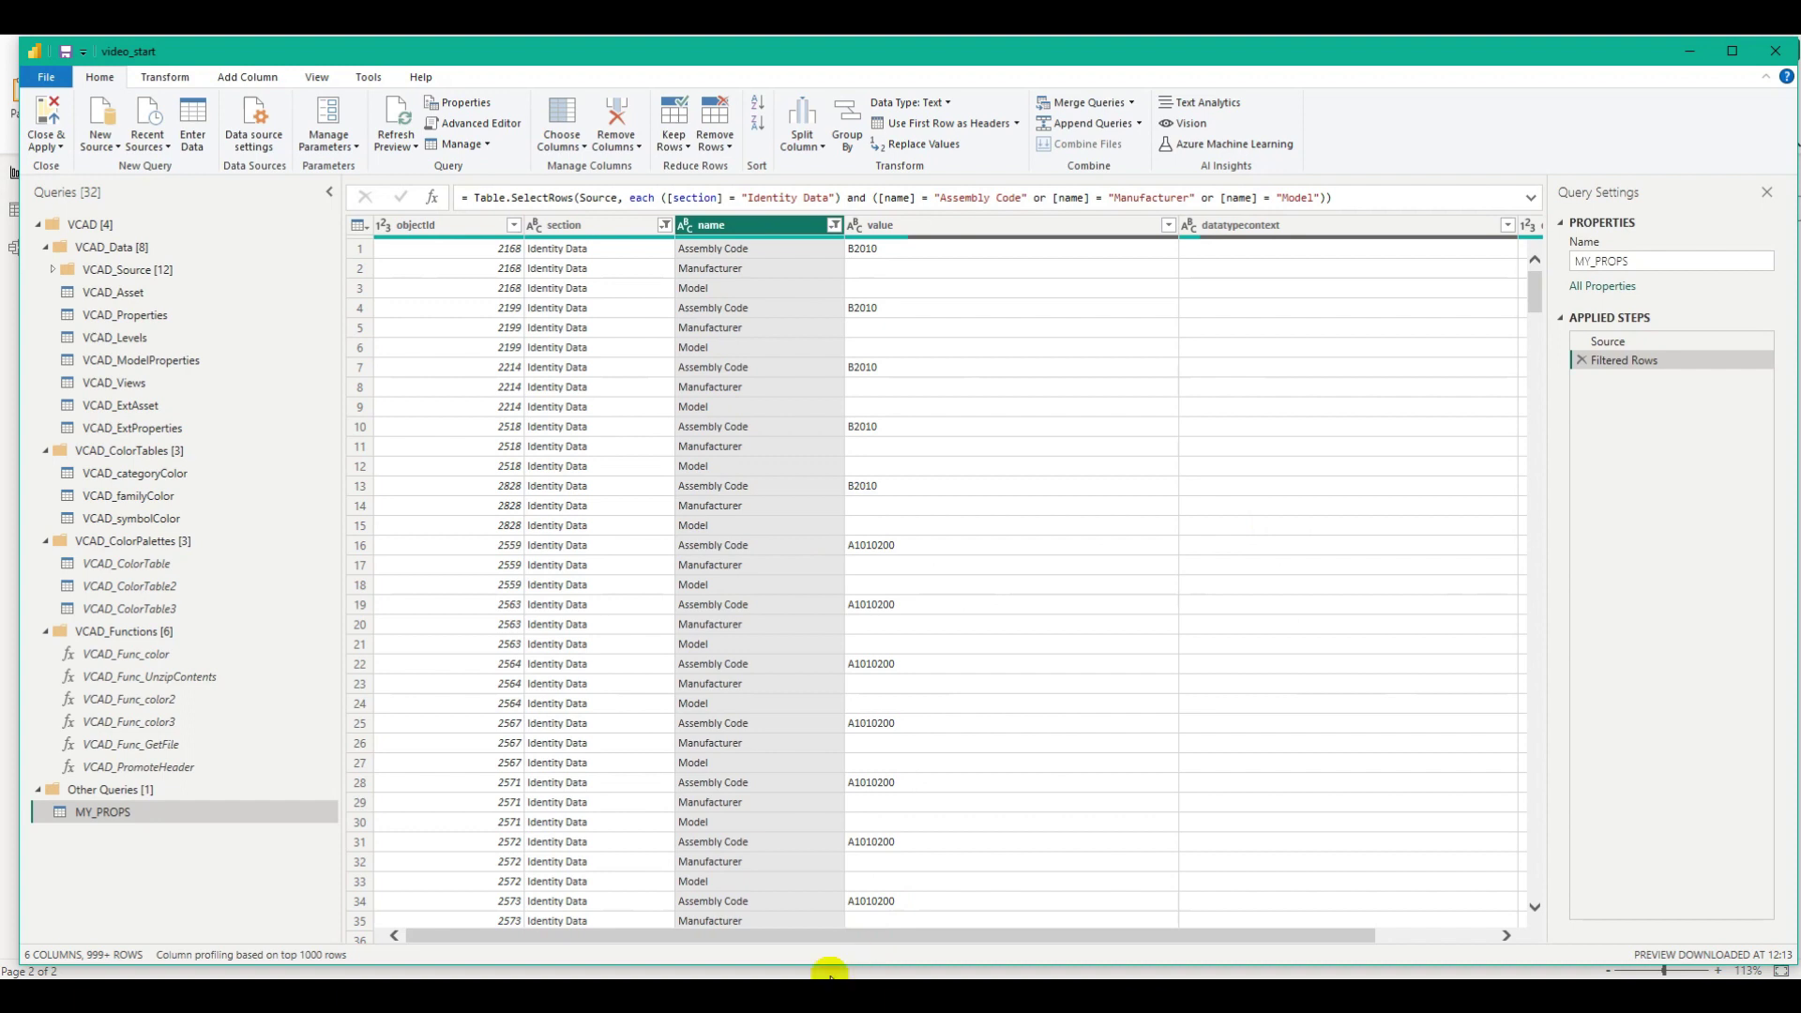
- Remove the section, datatypecontext and datatype columns from MY_PROPS
{"action": "left_click_drag", "start_coordinate": [824, 938], "coordinate": [1056, 947]}
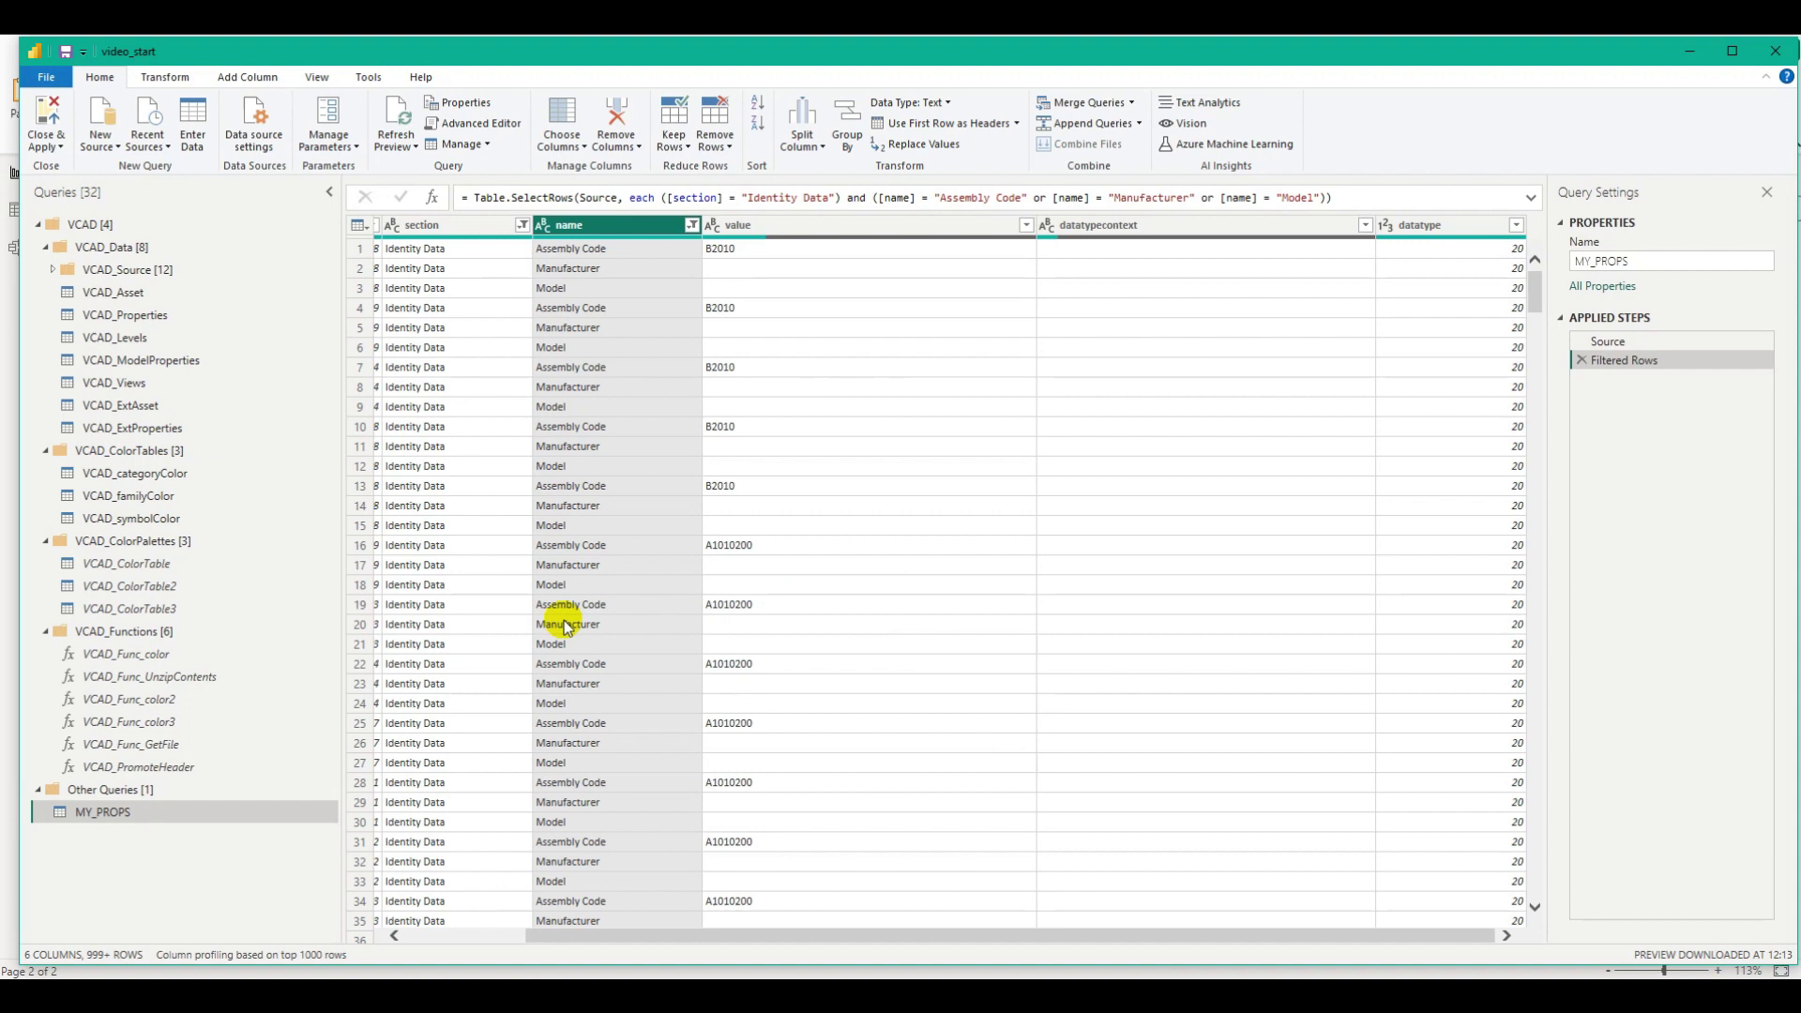
{"action": "left_click", "coordinate": [1450, 225]}
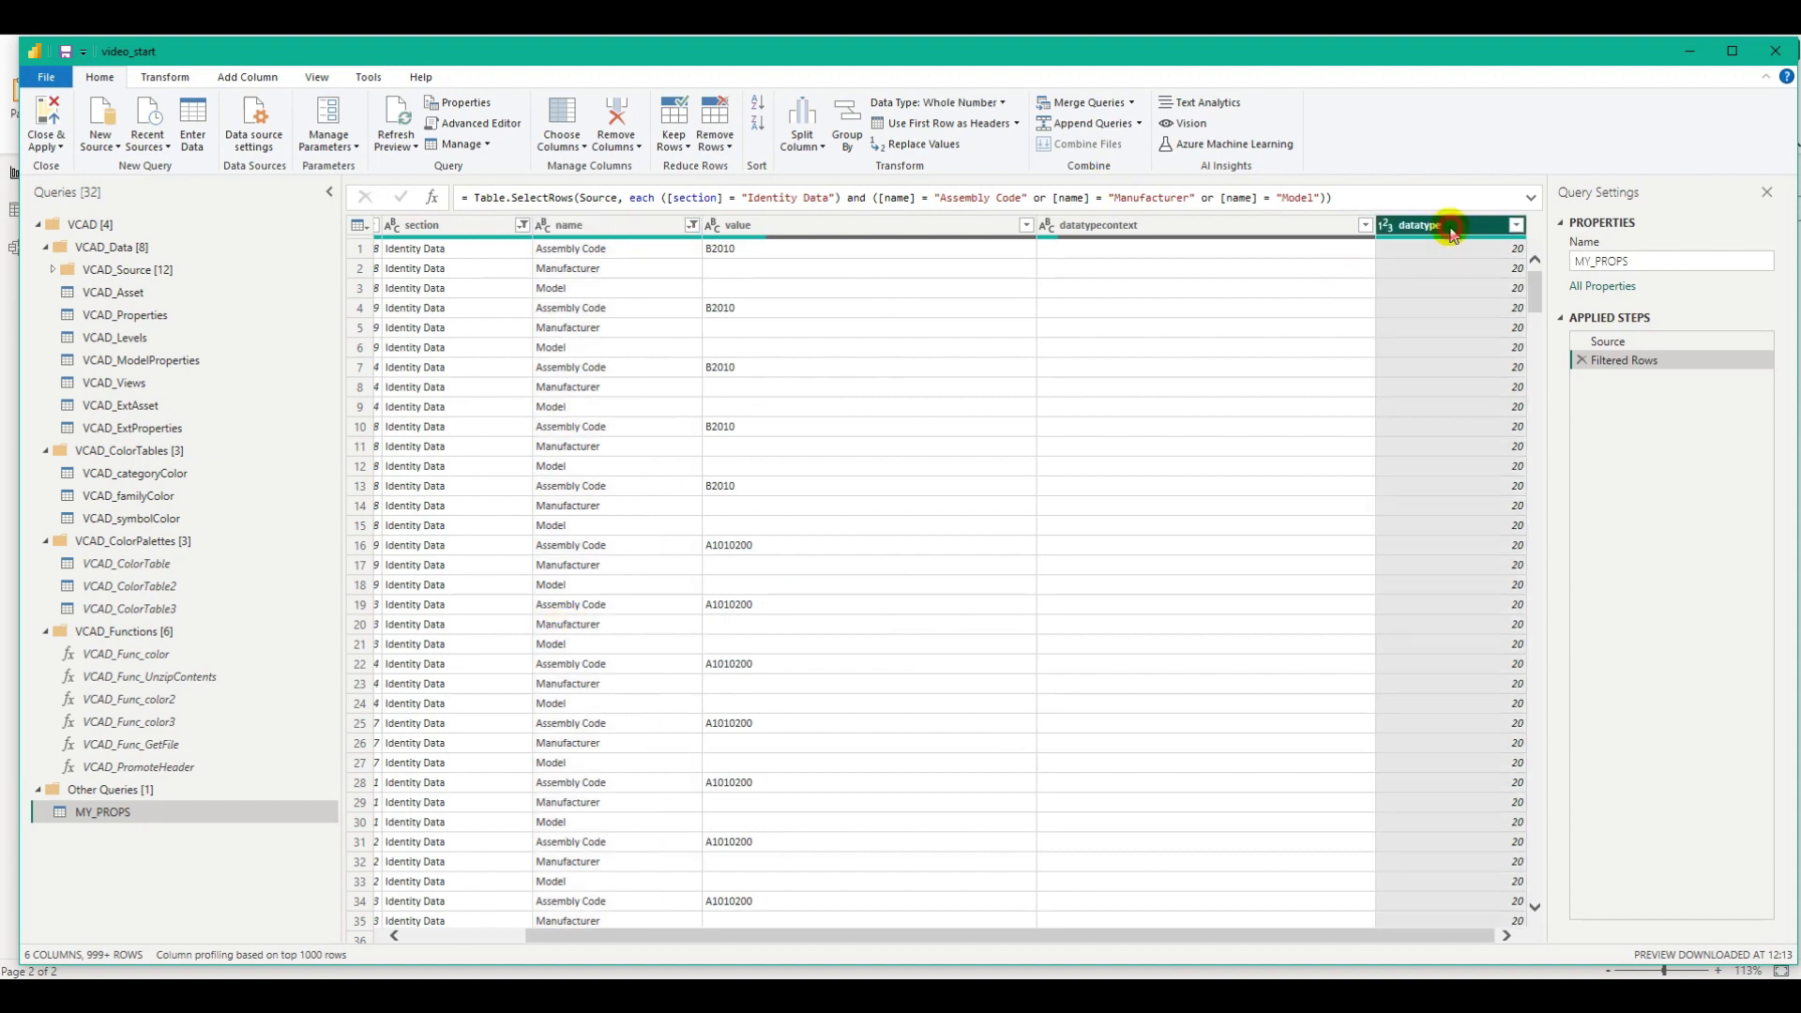
{"action": "left_click", "coordinate": [1141, 229], "text": "ctrl"}
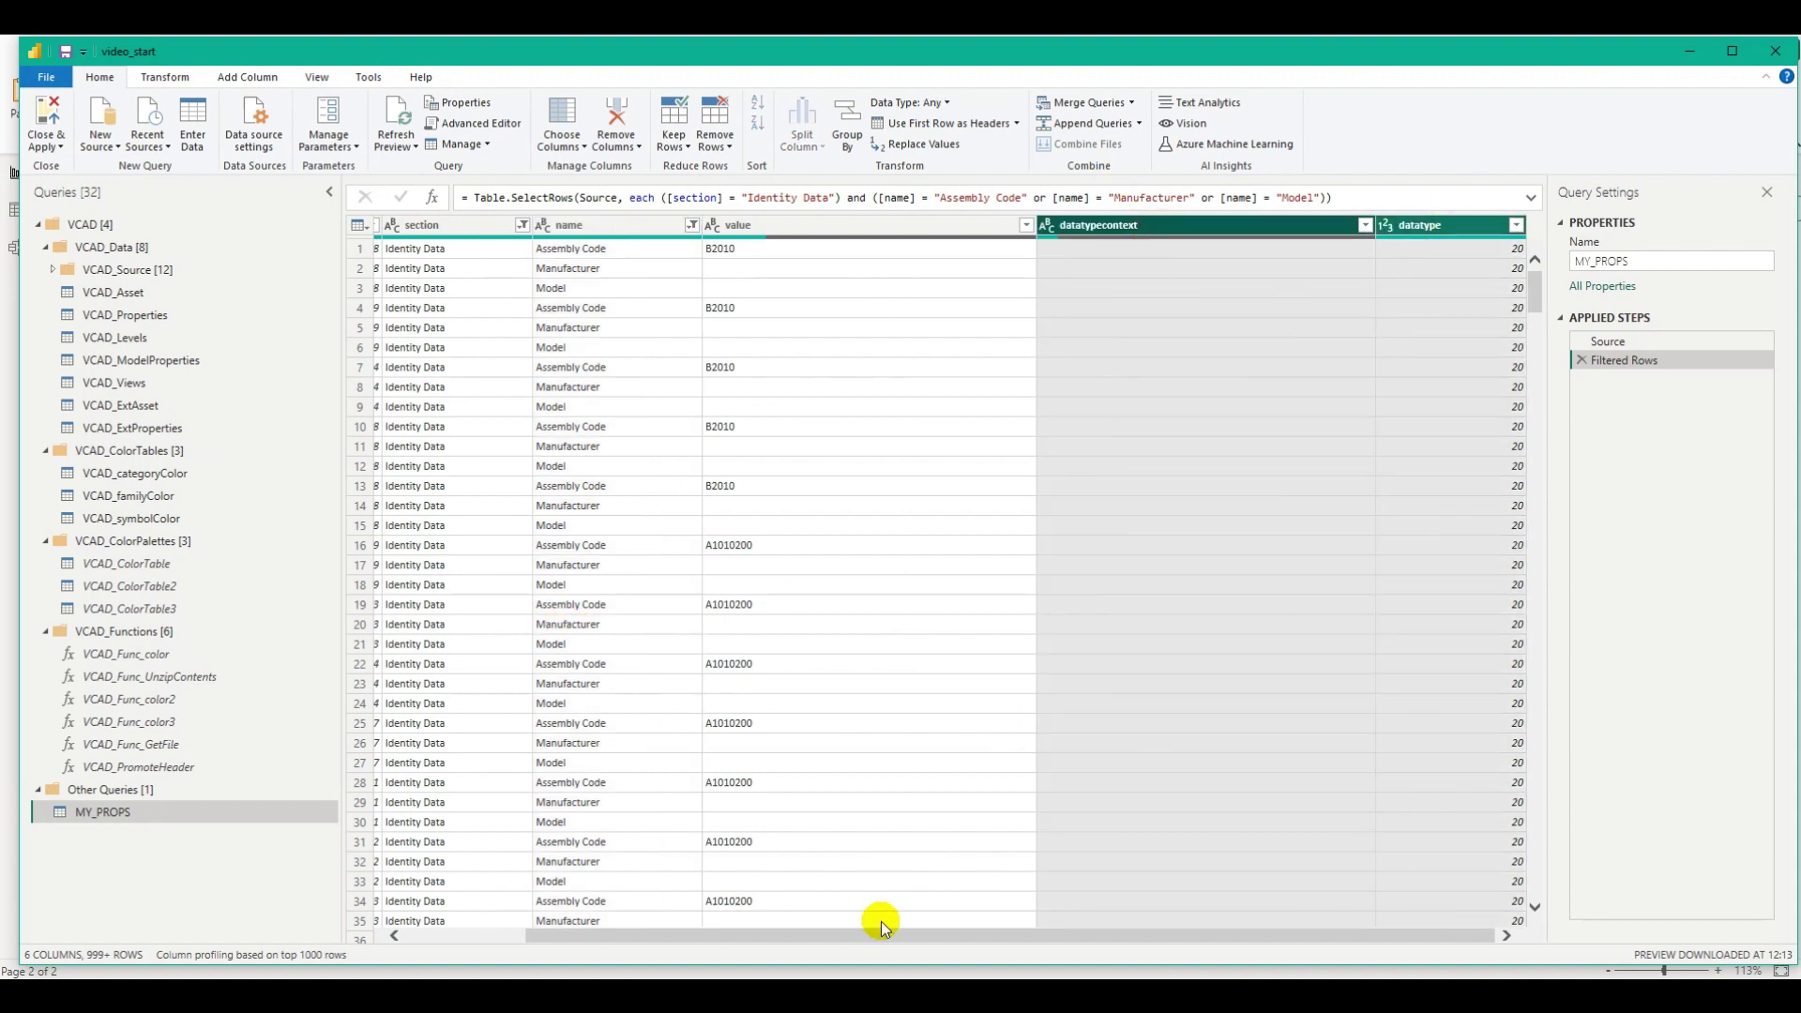
{"action": "left_click_drag", "start_coordinate": [808, 938], "coordinate": [689, 938]}
{"action": "left_click", "coordinate": [595, 229], "text": "ctrl"}
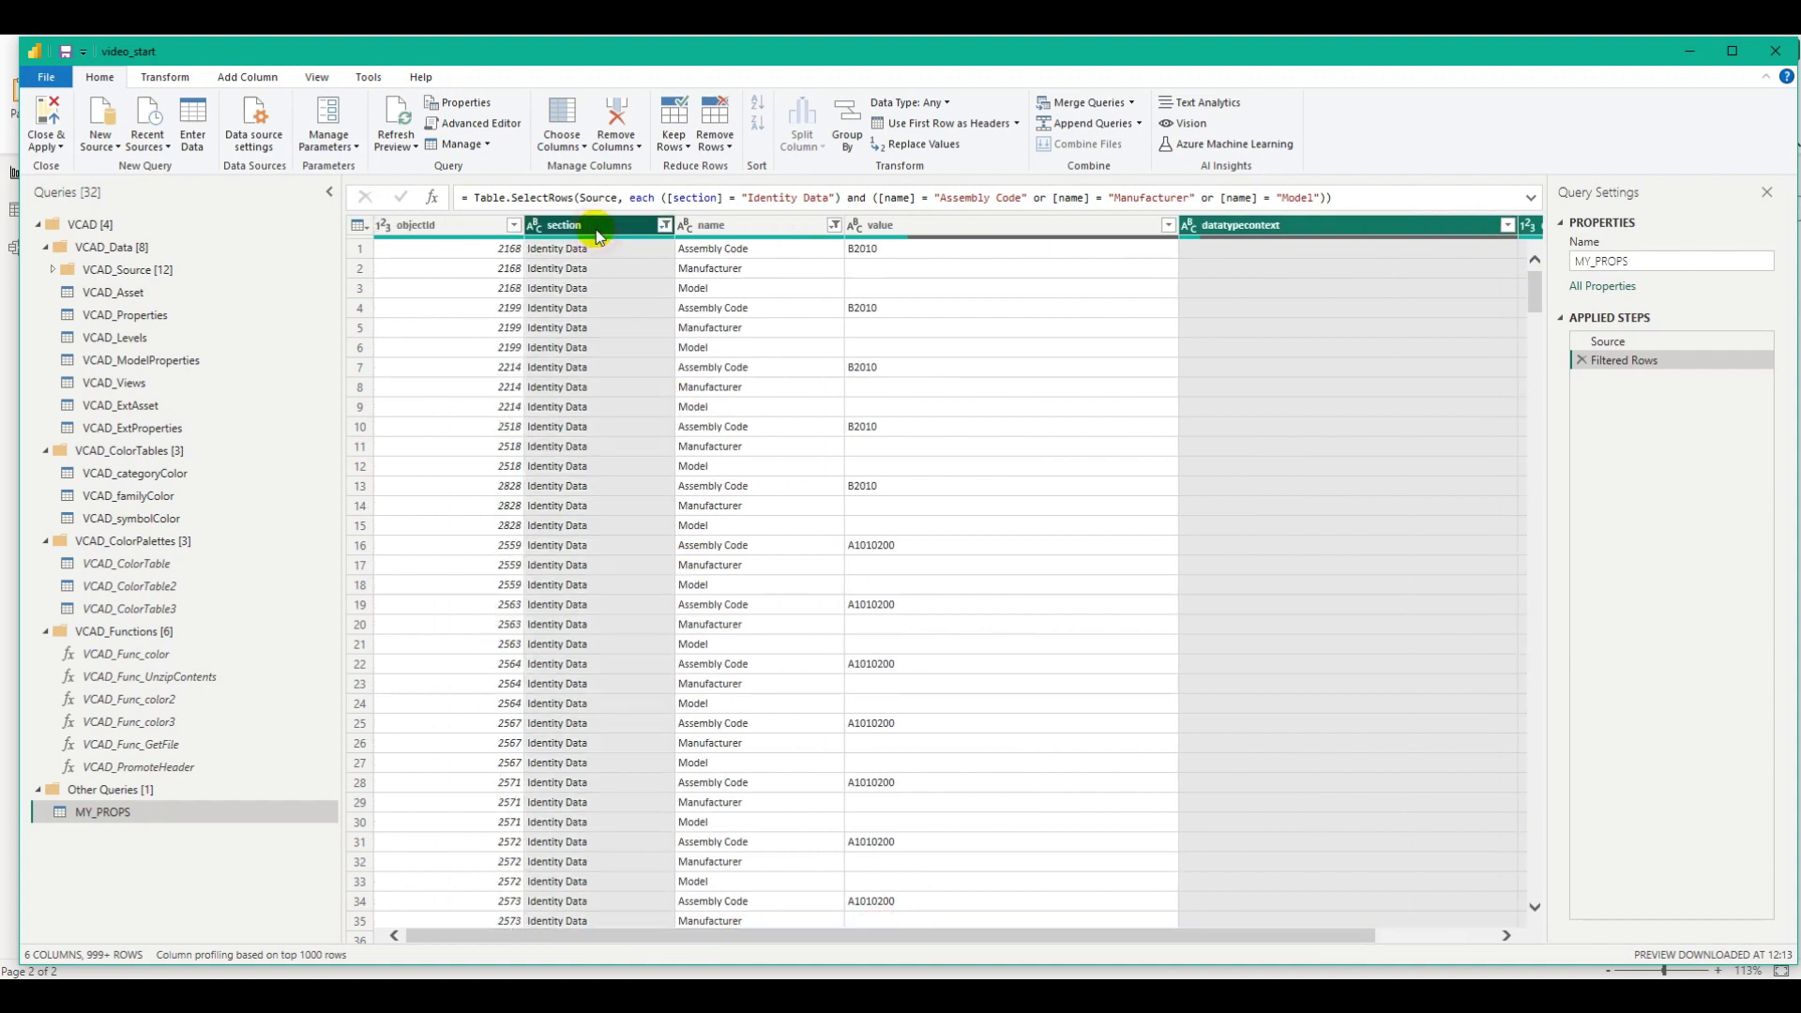
{"action": "right_click", "coordinate": [596, 234]}
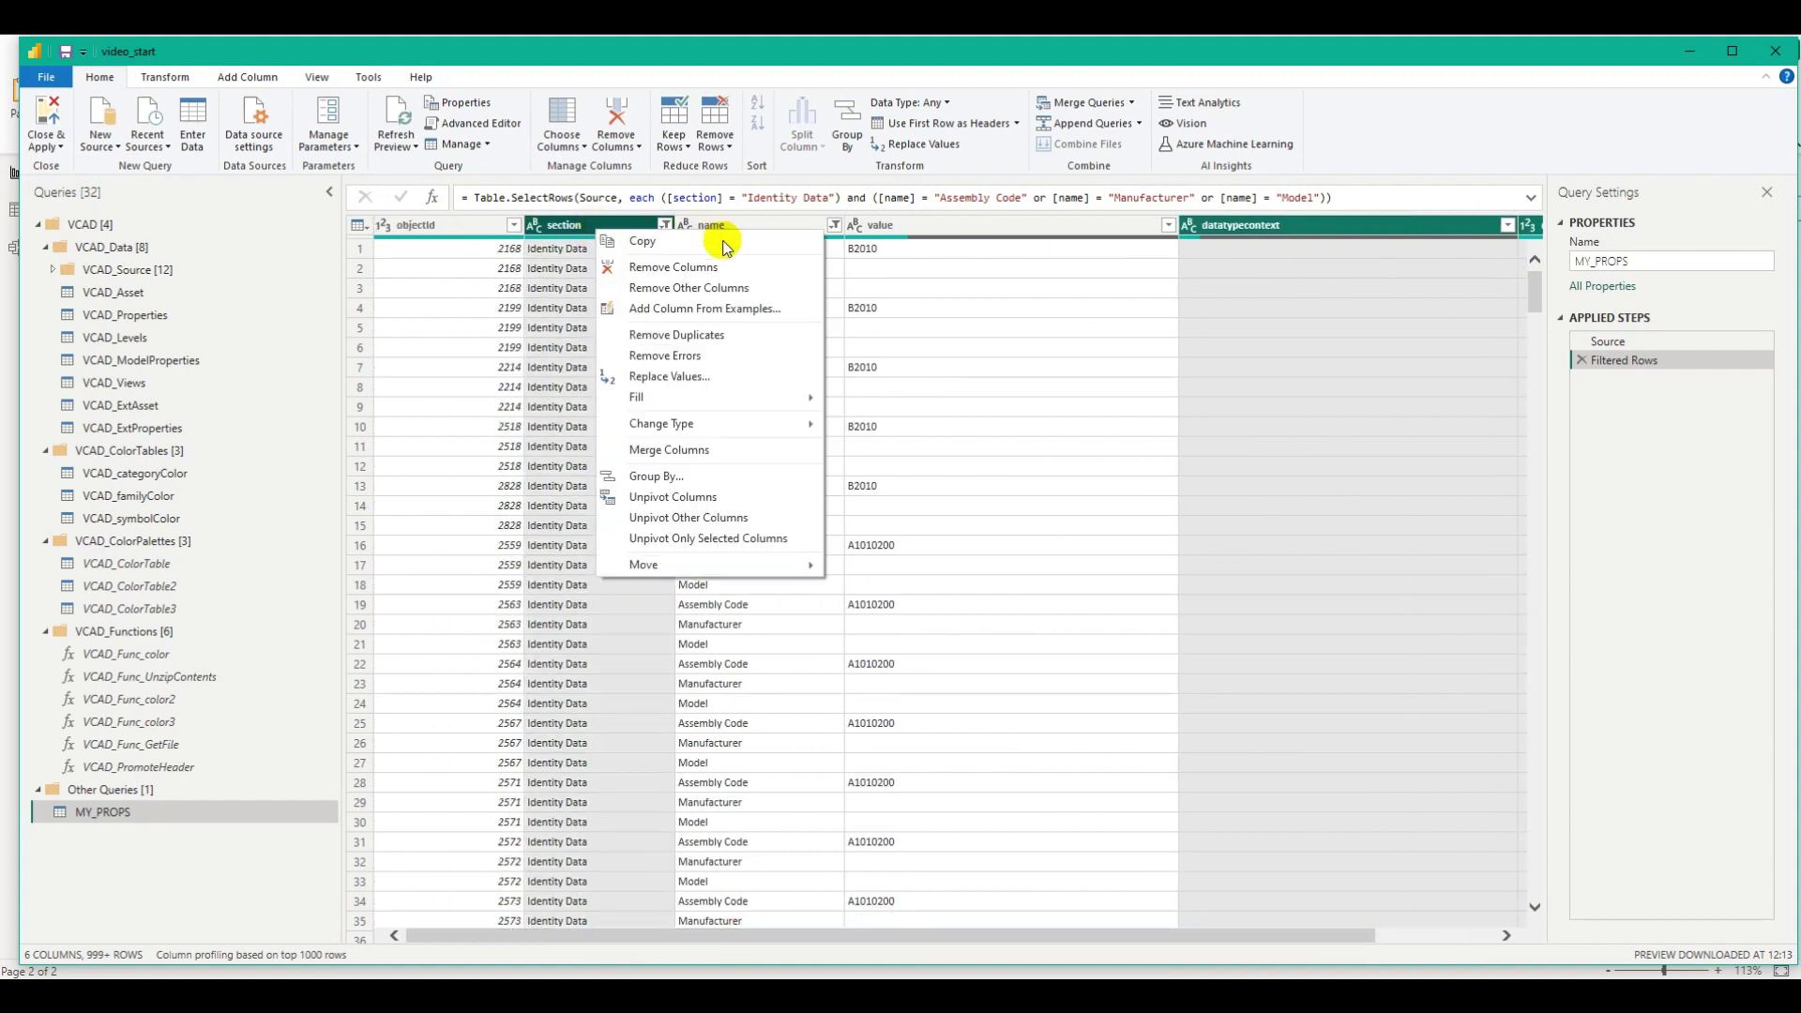
{"action": "left_click", "coordinate": [705, 270]}
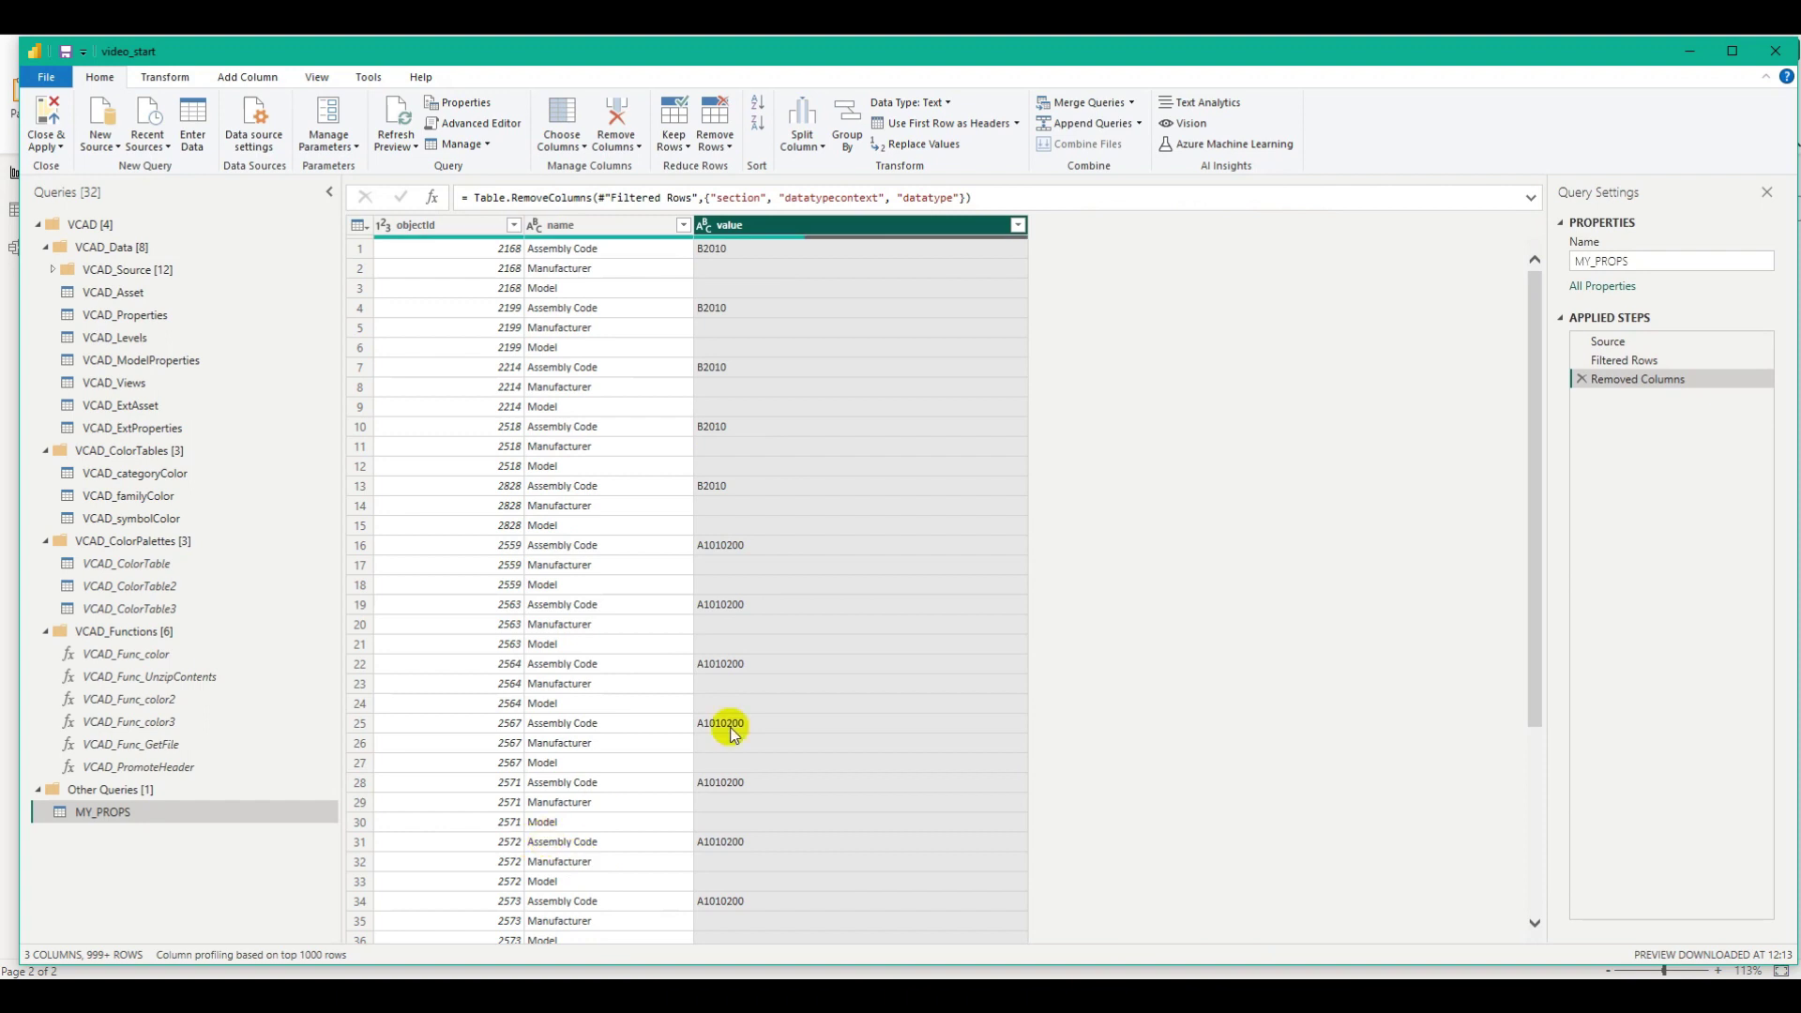
- Pivot the name column of MY_PROPS using value as the values column and Don't Aggregate as the aggregate function
{"action": "left_click", "coordinate": [589, 232]}
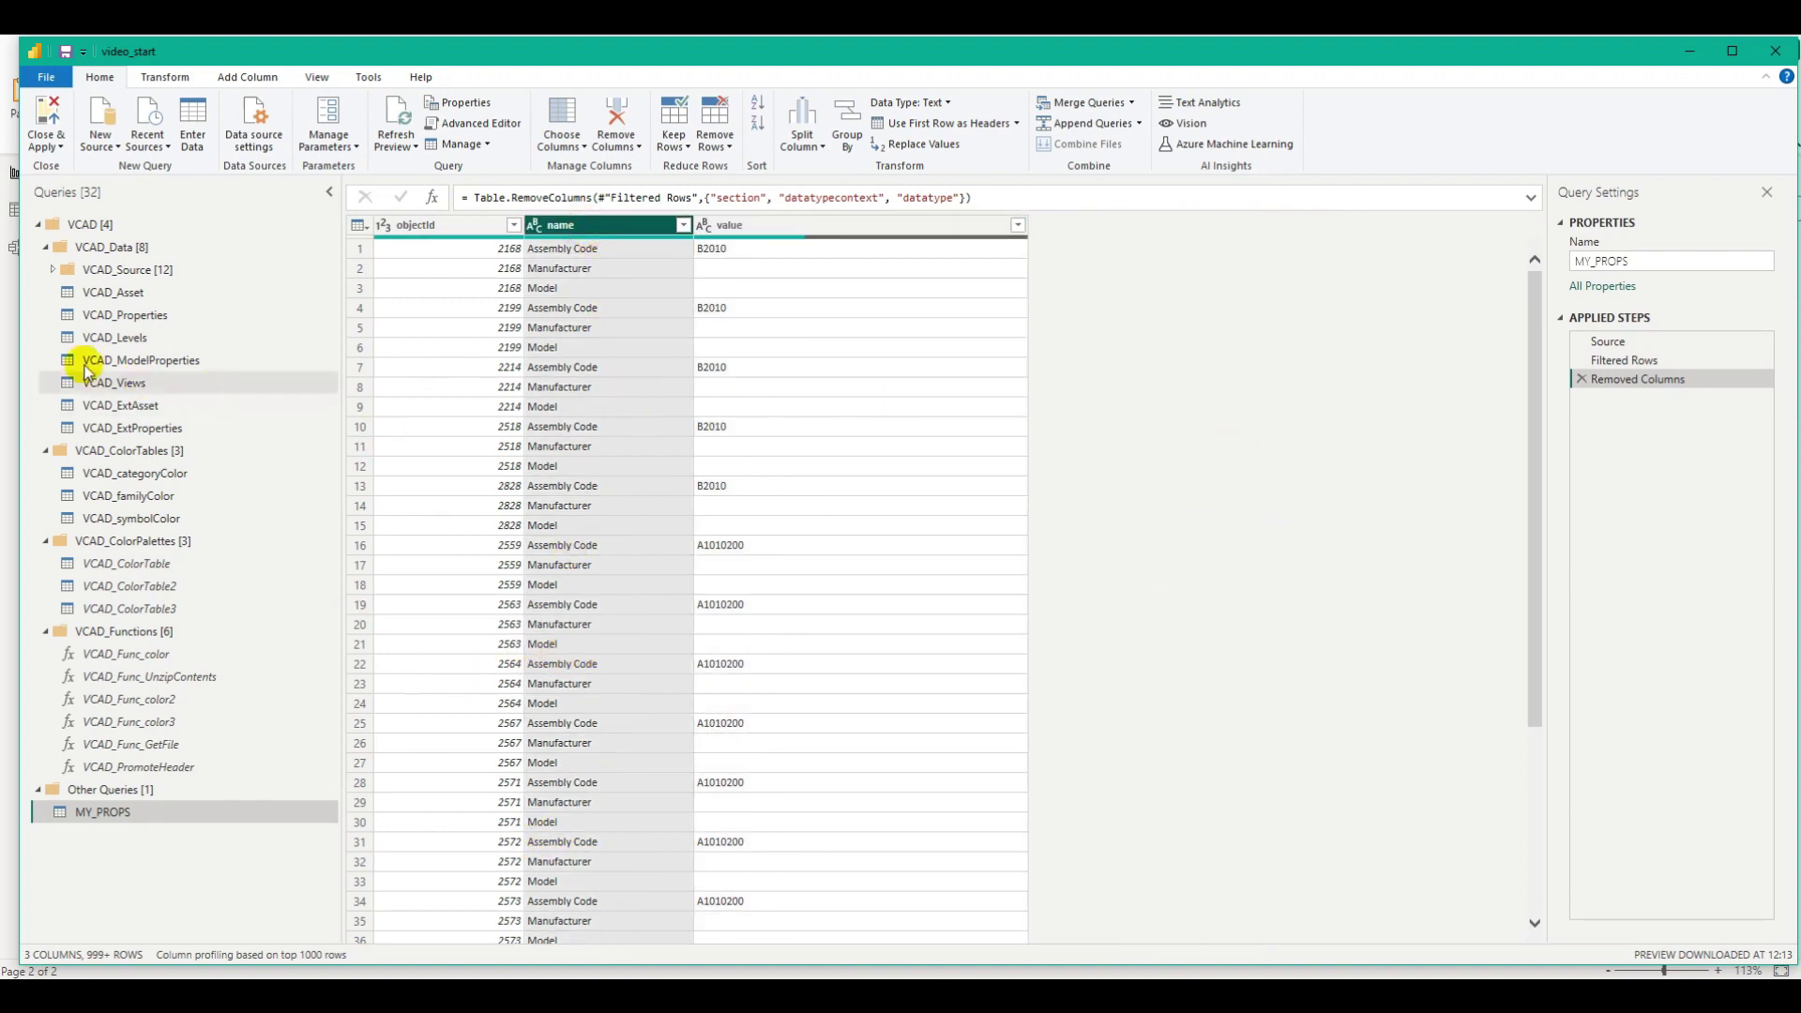
{"action": "left_click", "coordinate": [161, 77]}
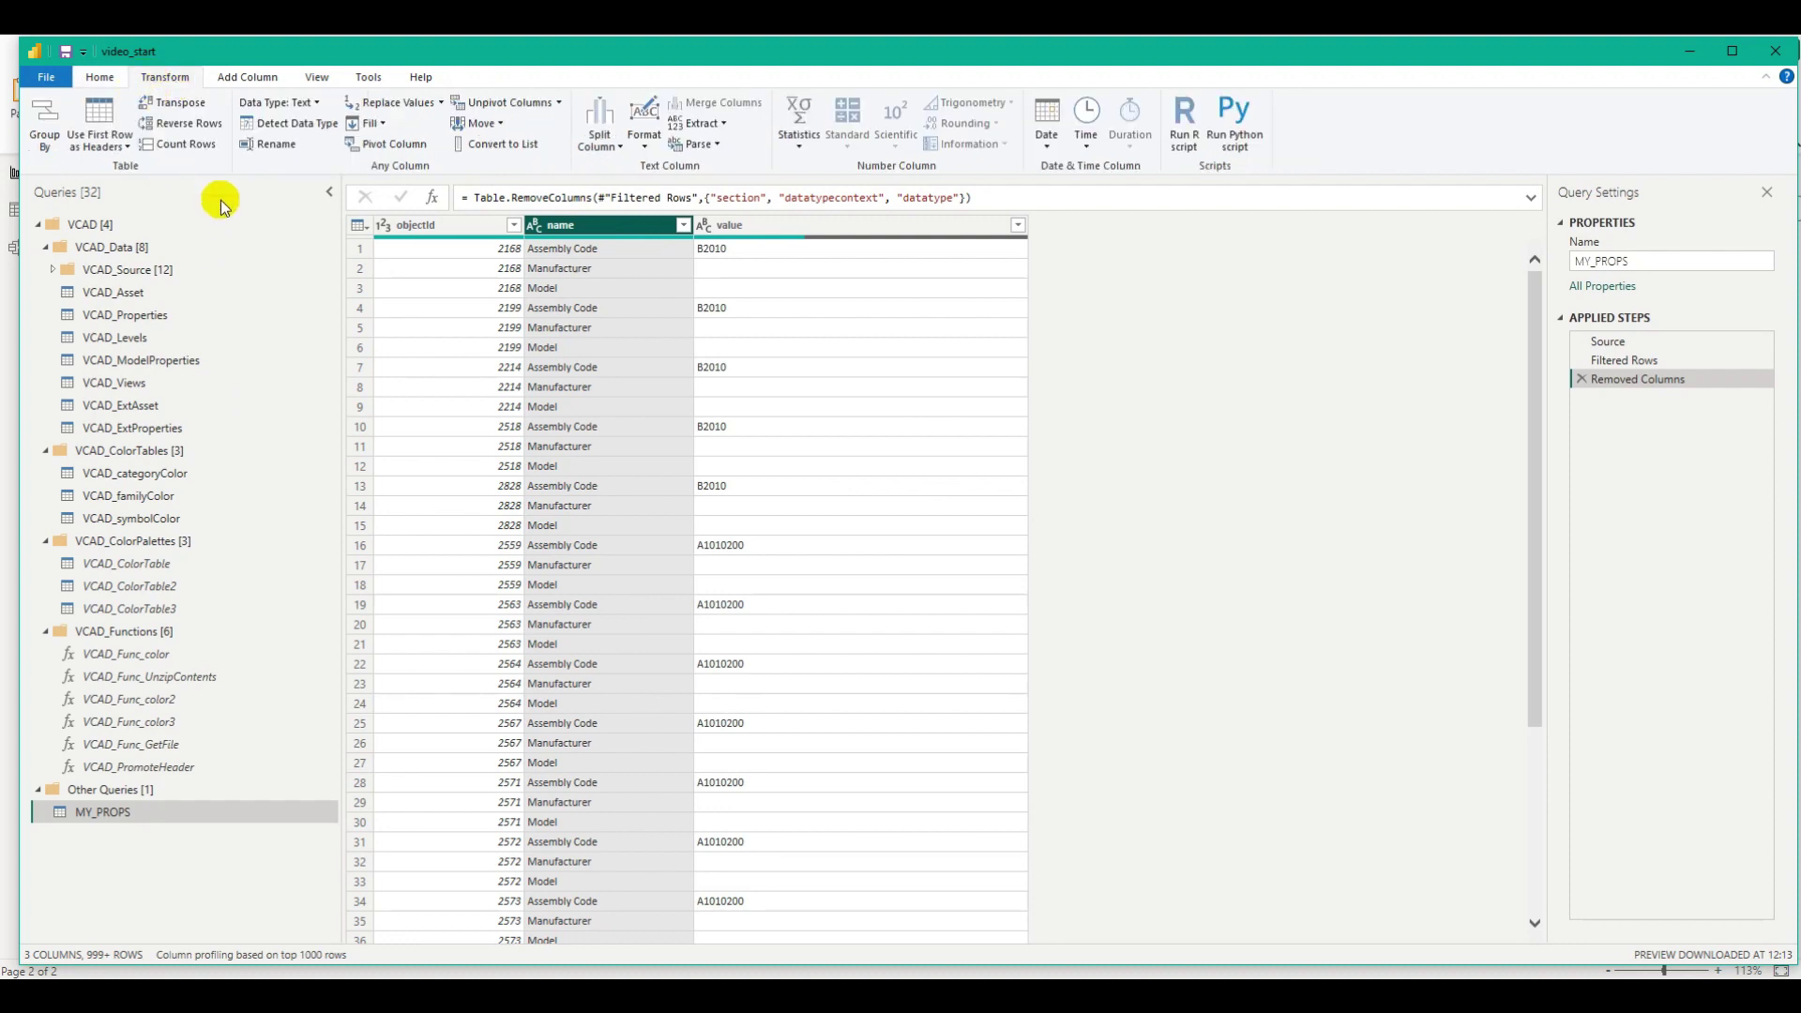
{"action": "left_click", "coordinate": [392, 148]}
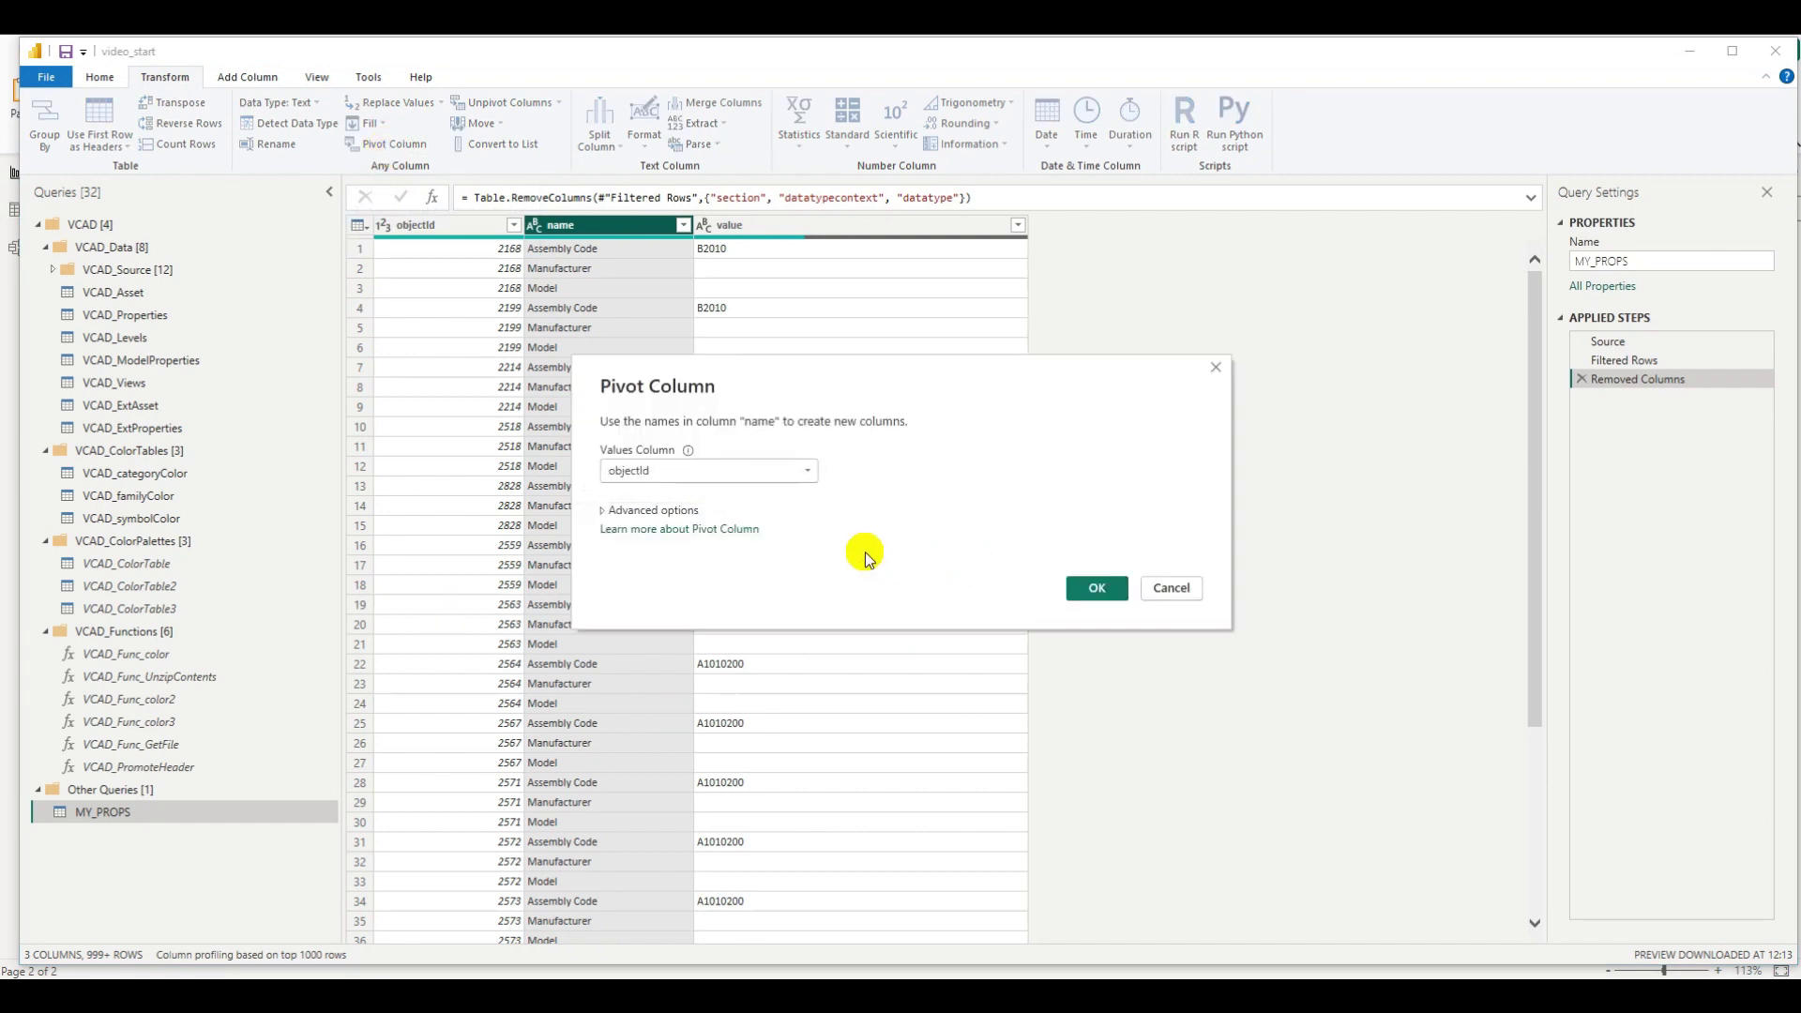
{"action": "left_click", "coordinate": [808, 472]}
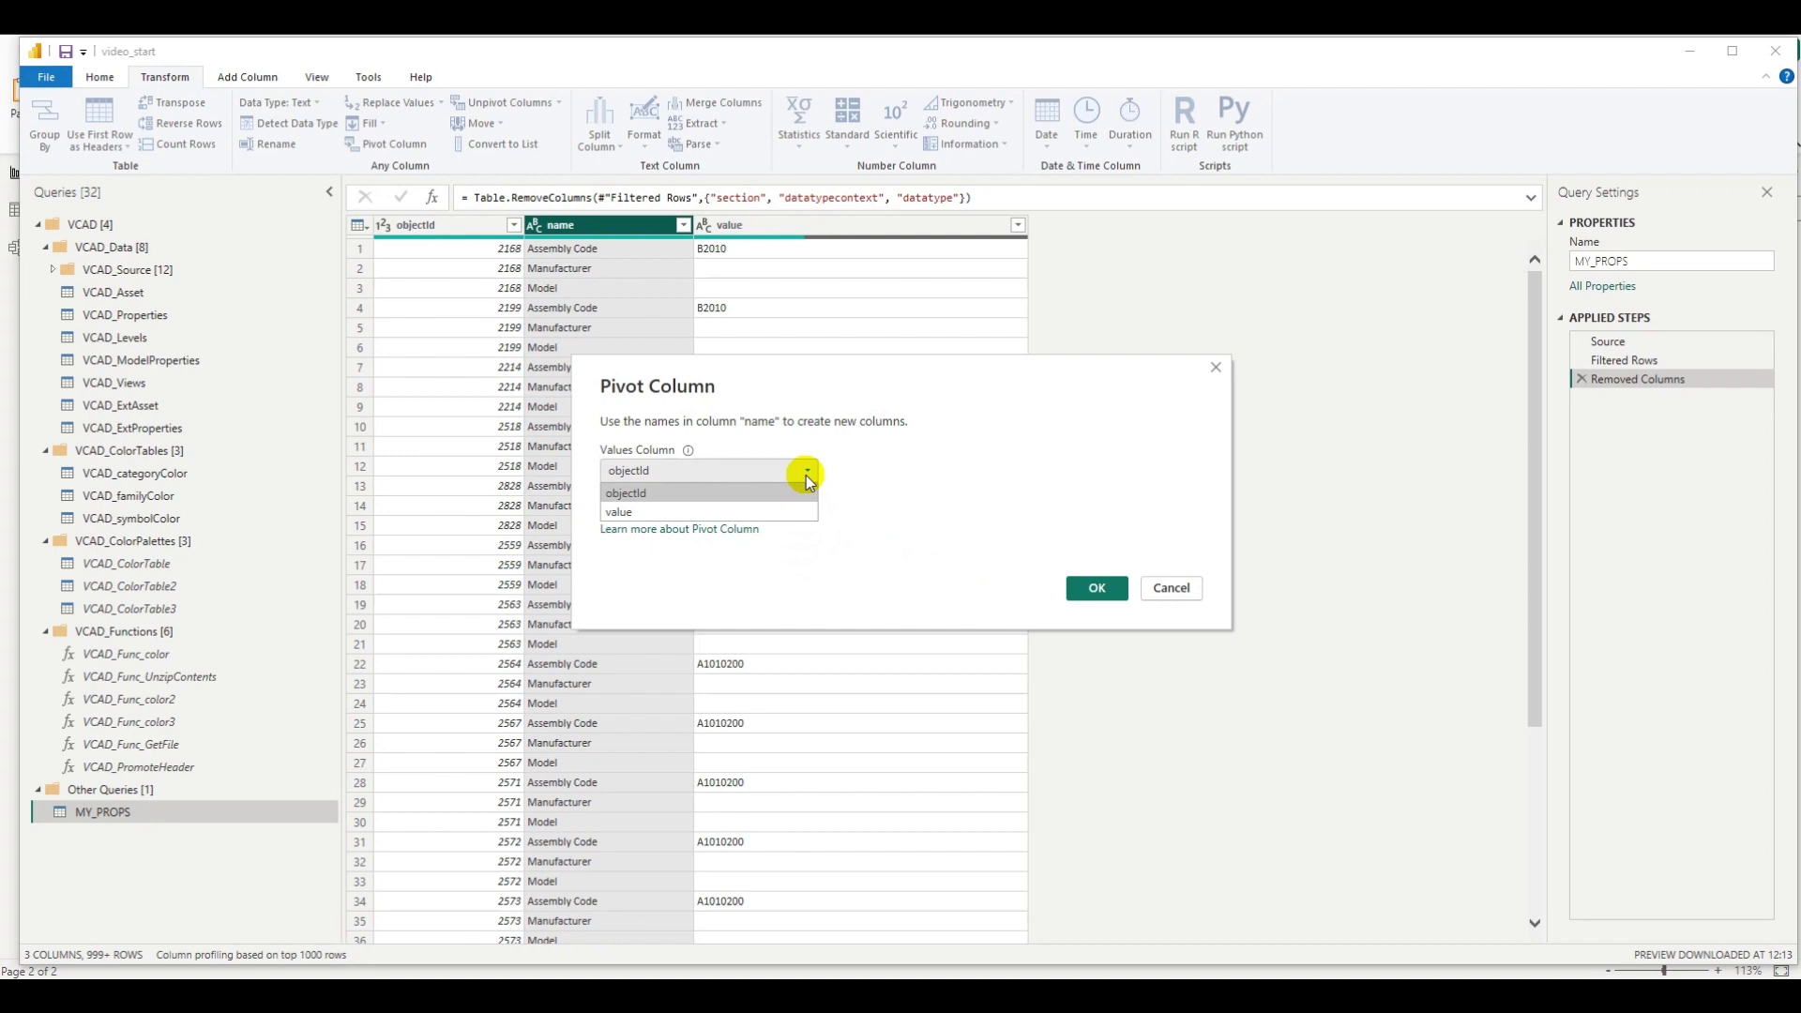
{"action": "left_click", "coordinate": [616, 512]}
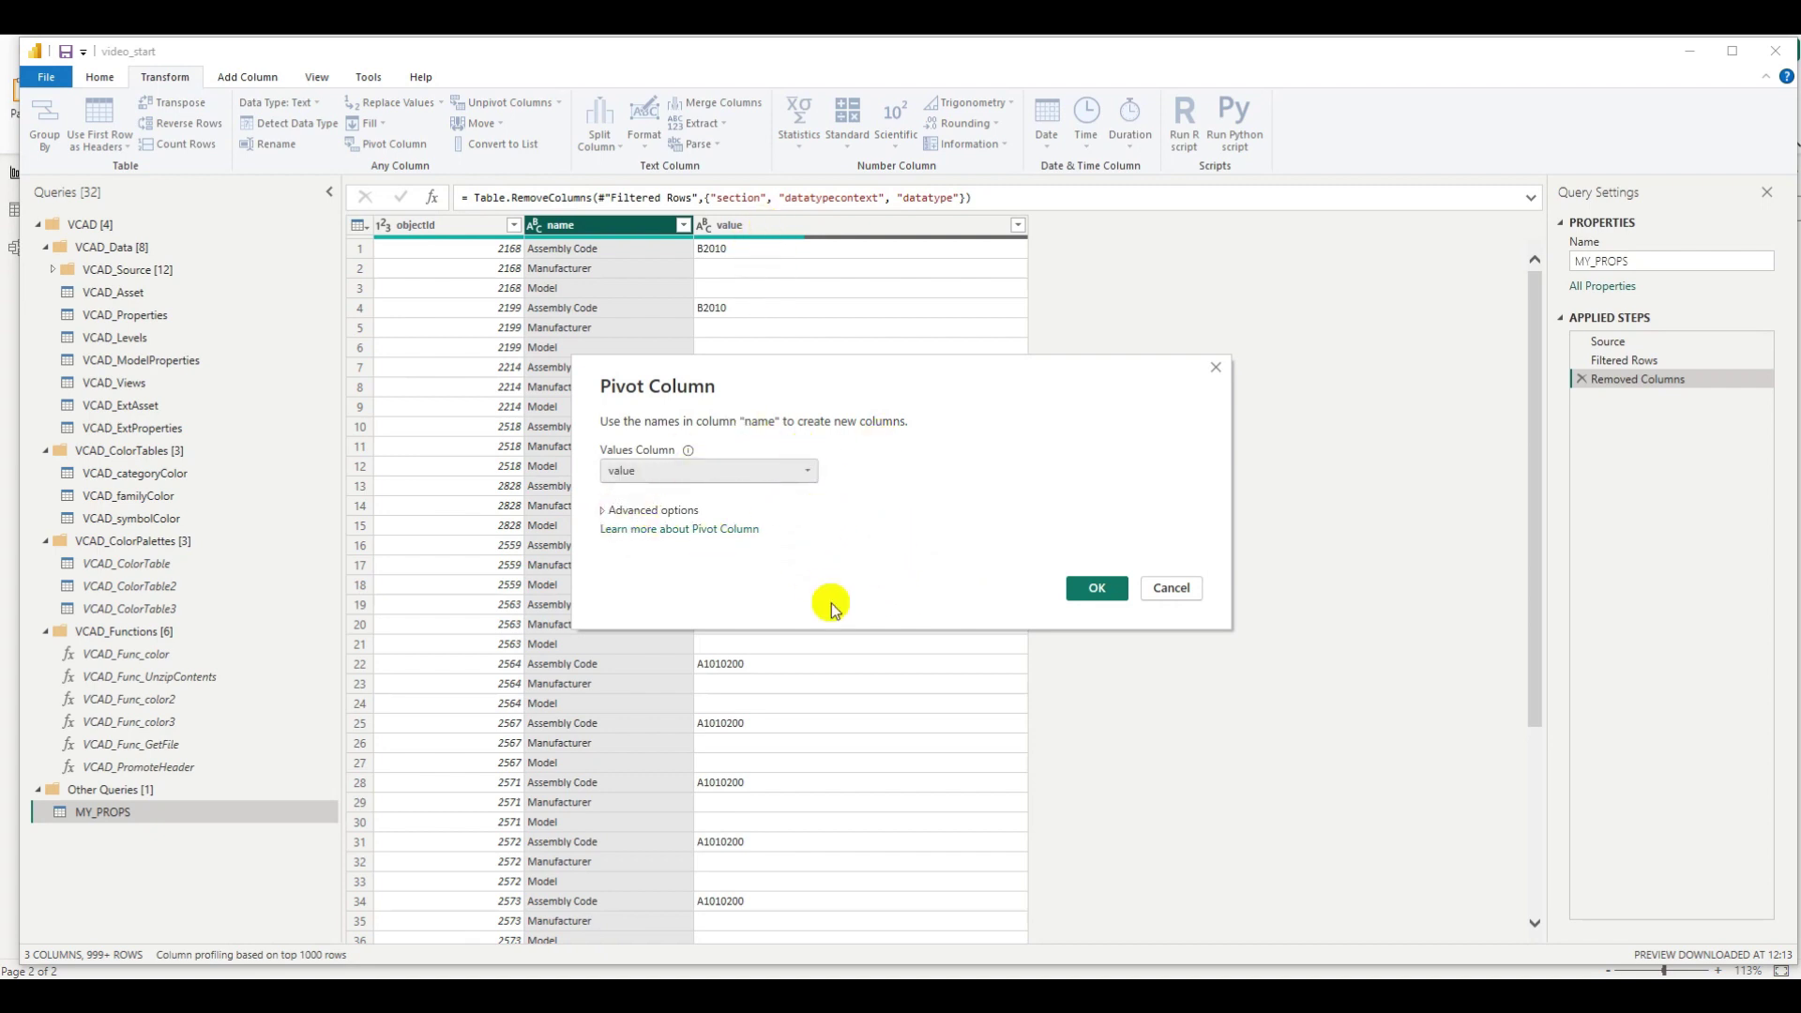
{"action": "left_click", "coordinate": [603, 512]}
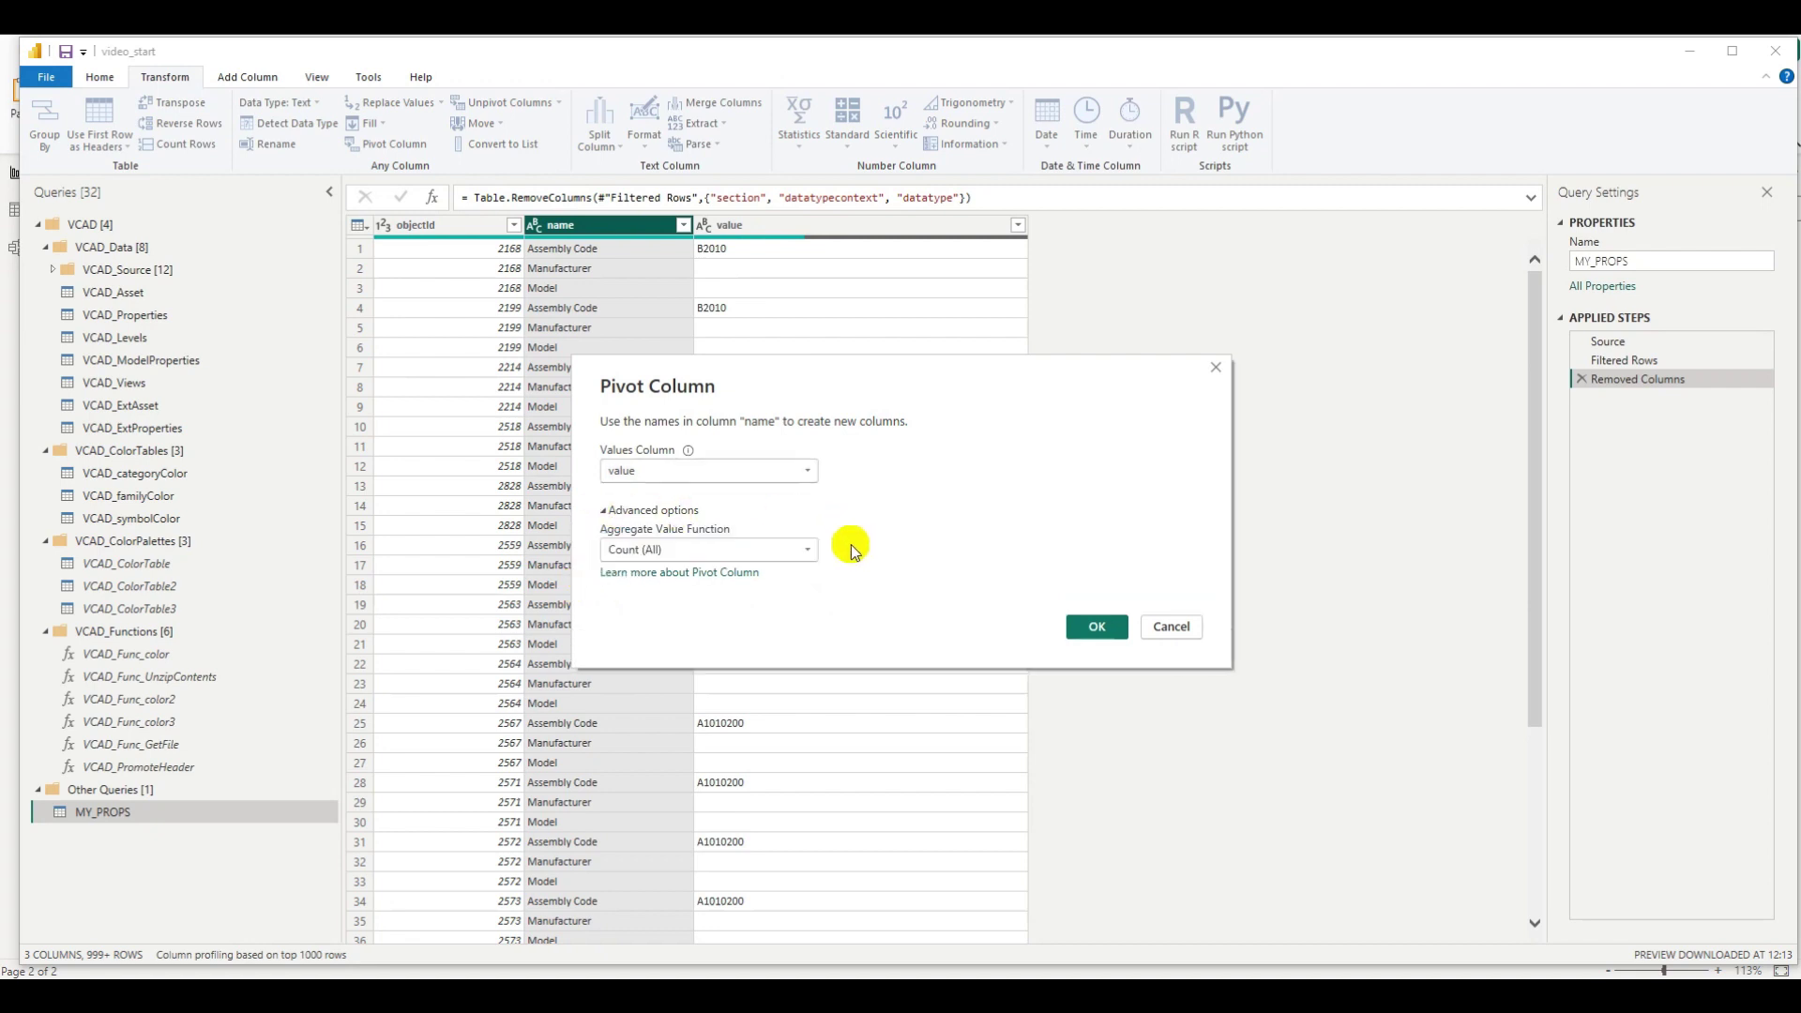
{"action": "left_click", "coordinate": [793, 553]}
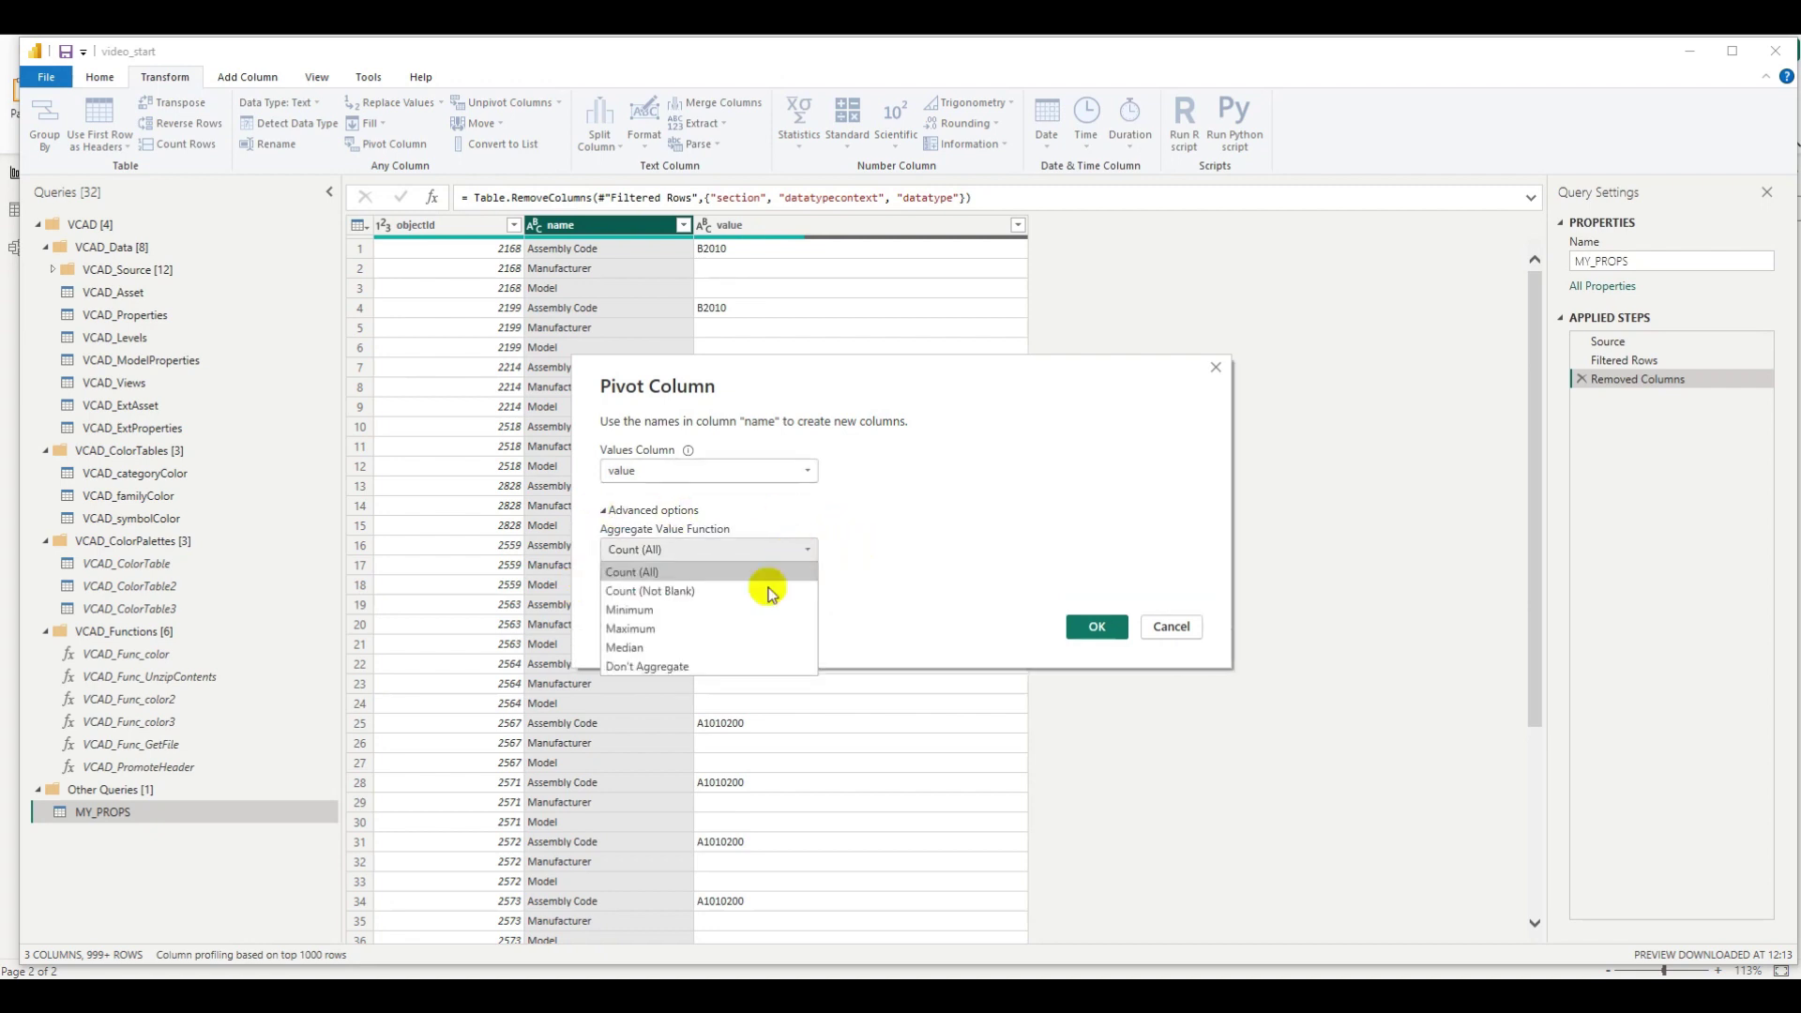
{"action": "left_click", "coordinate": [698, 668]}
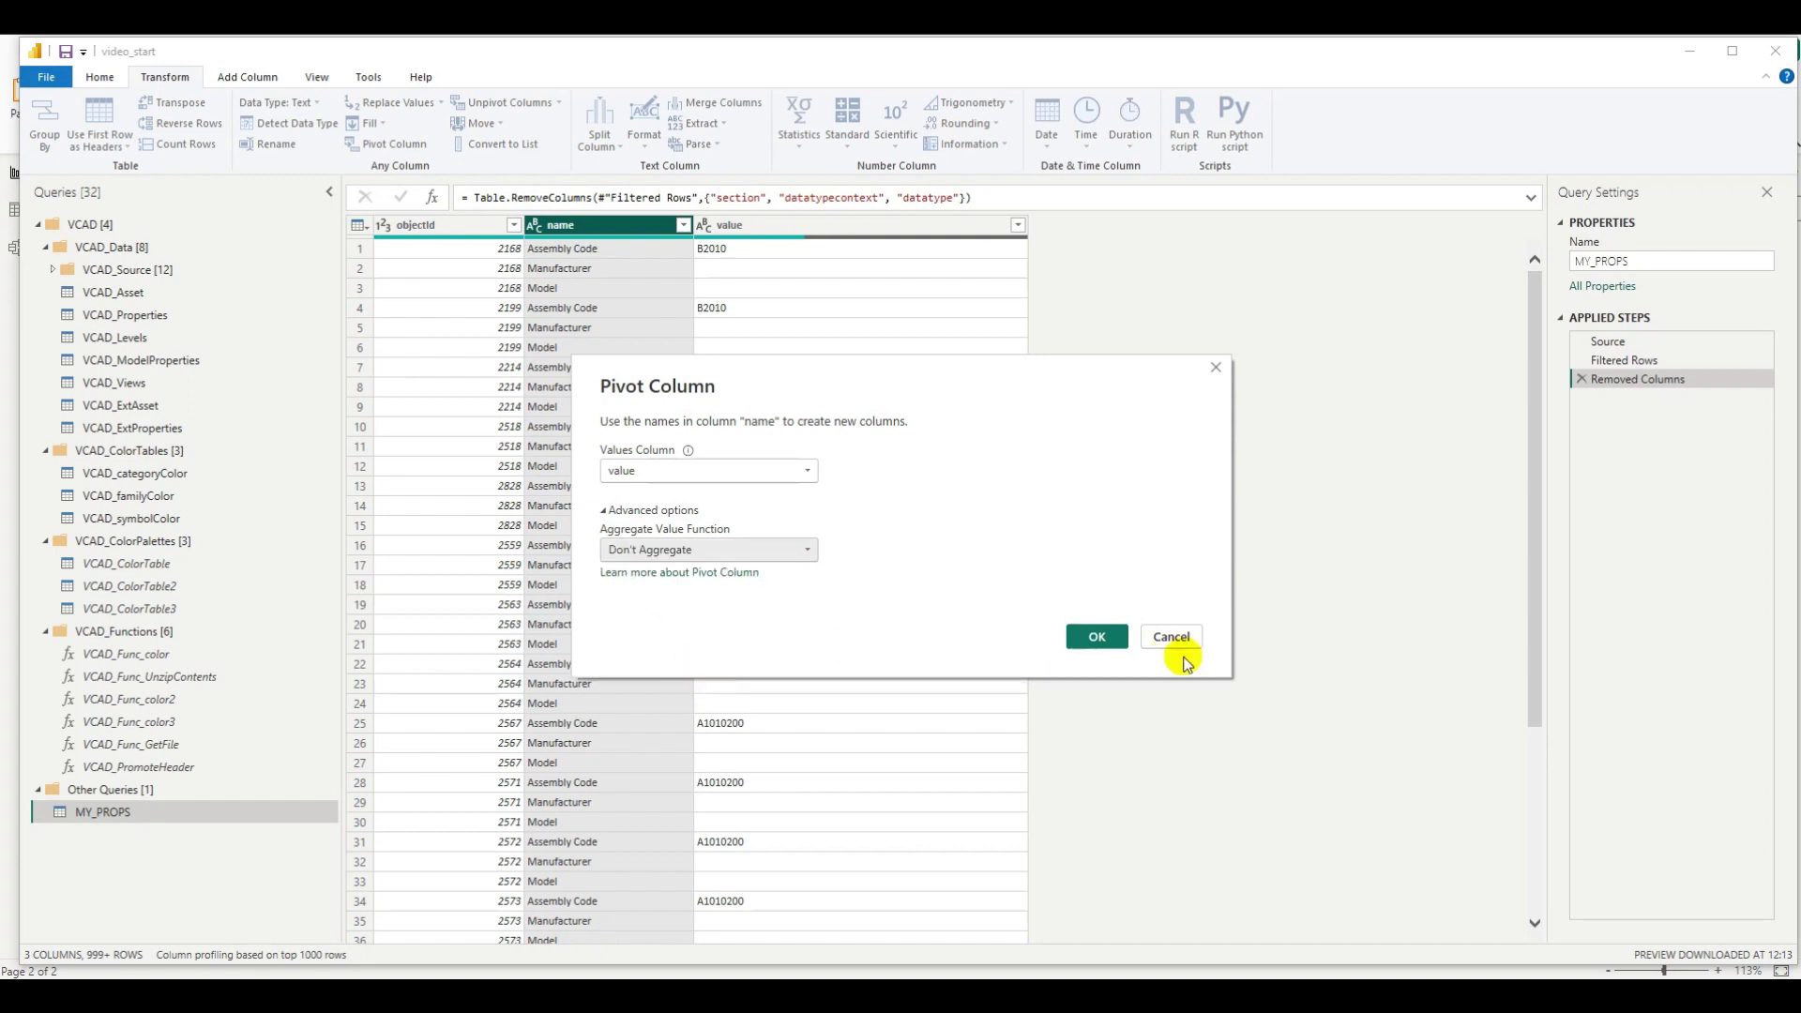
{"action": "left_click", "coordinate": [1092, 642]}
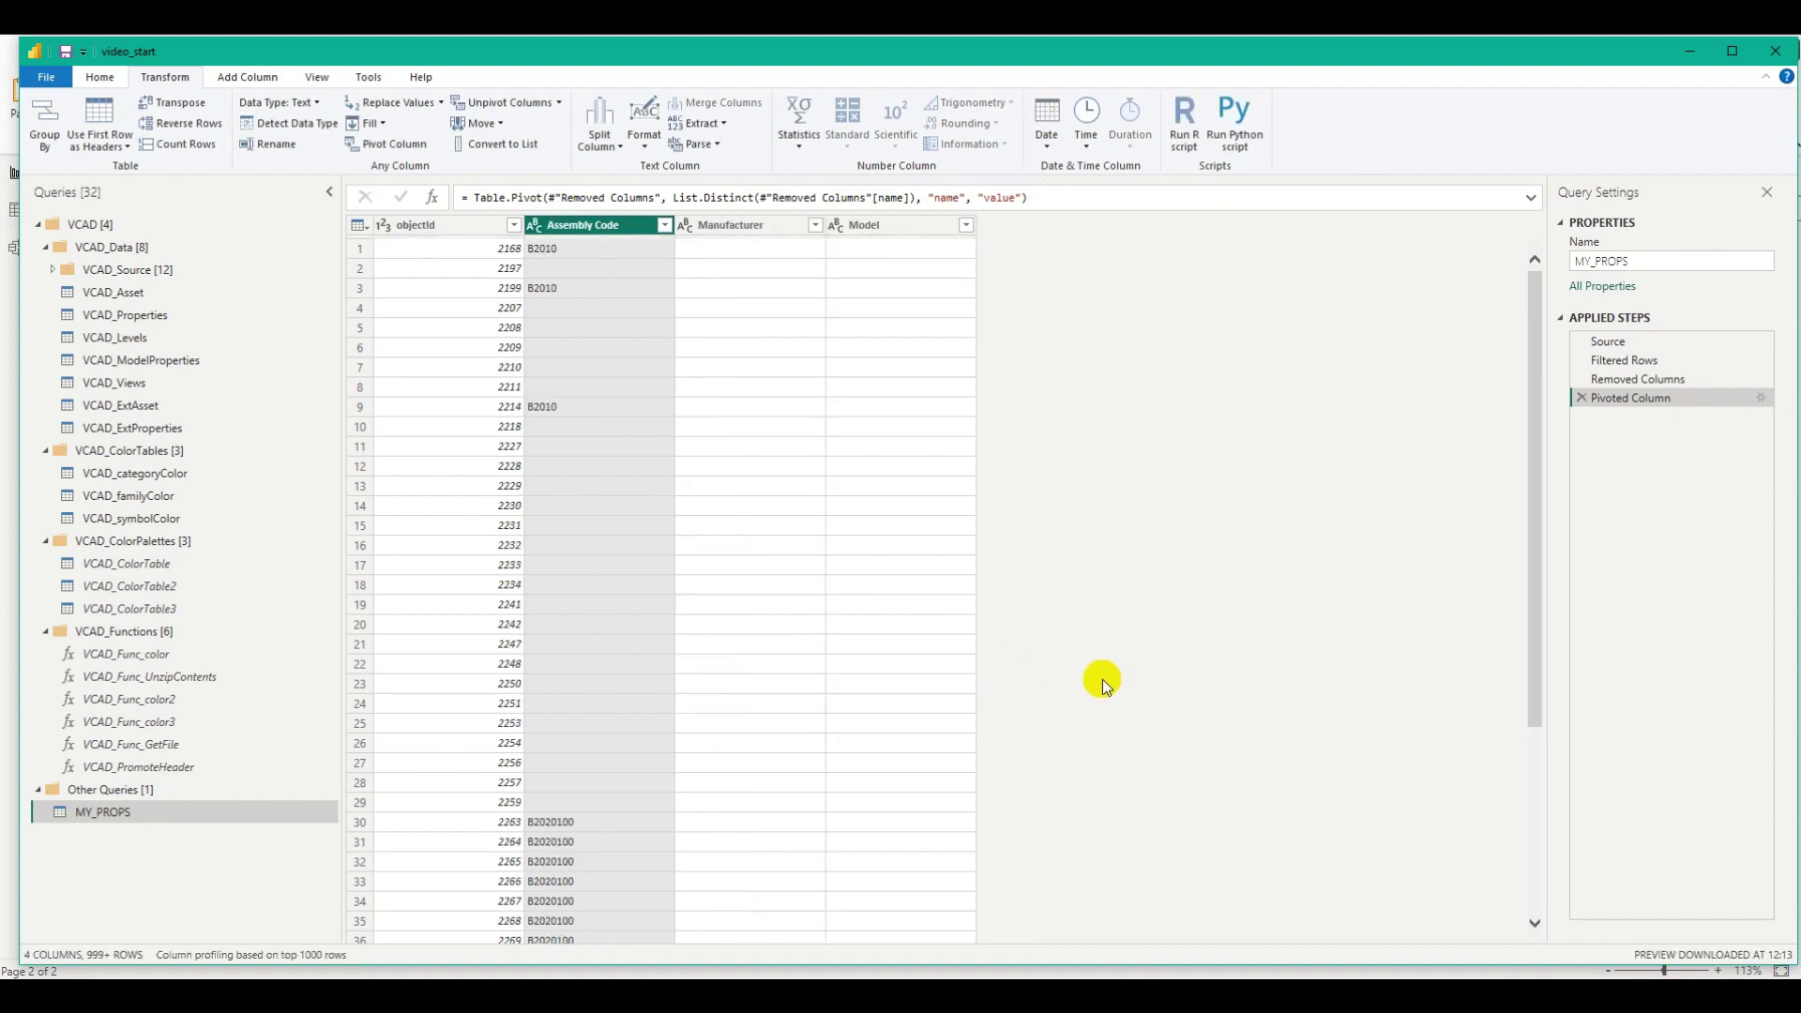
{"action": "left_click", "coordinate": [409, 251]}
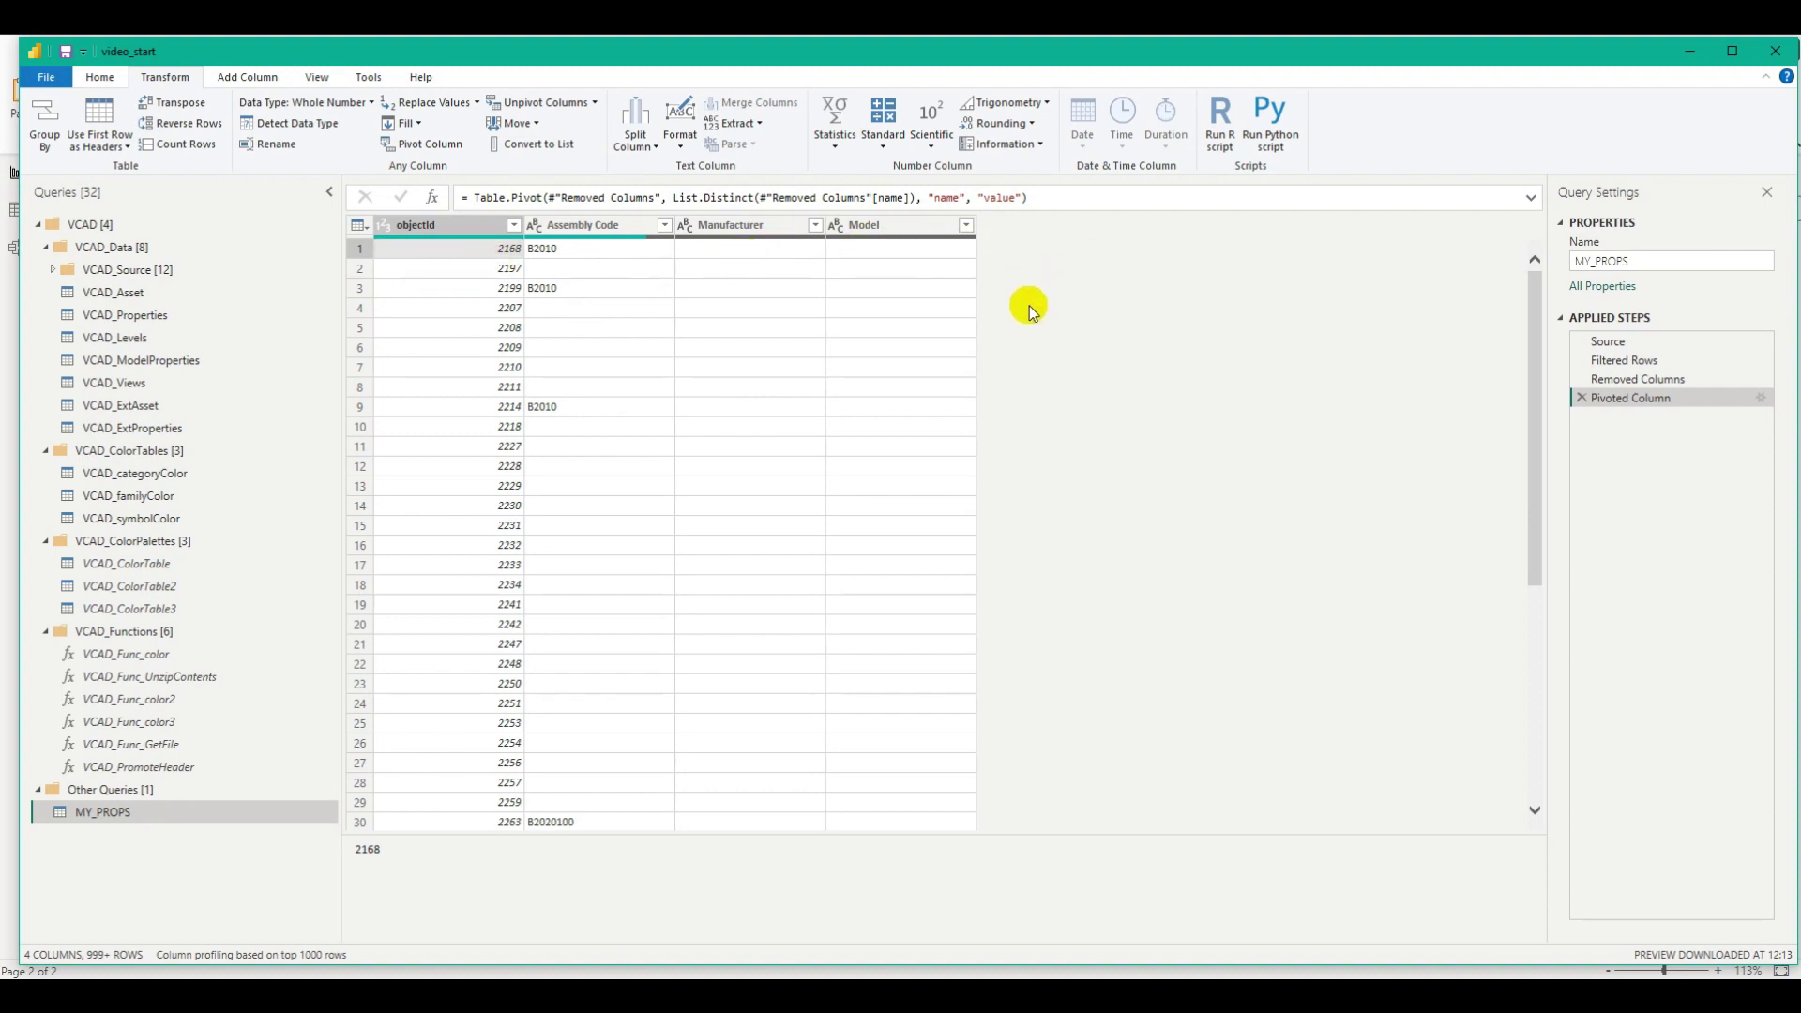
{"action": "scroll", "coordinate": [668, 501], "scroll_direction": "down", "scroll_amount": 20}
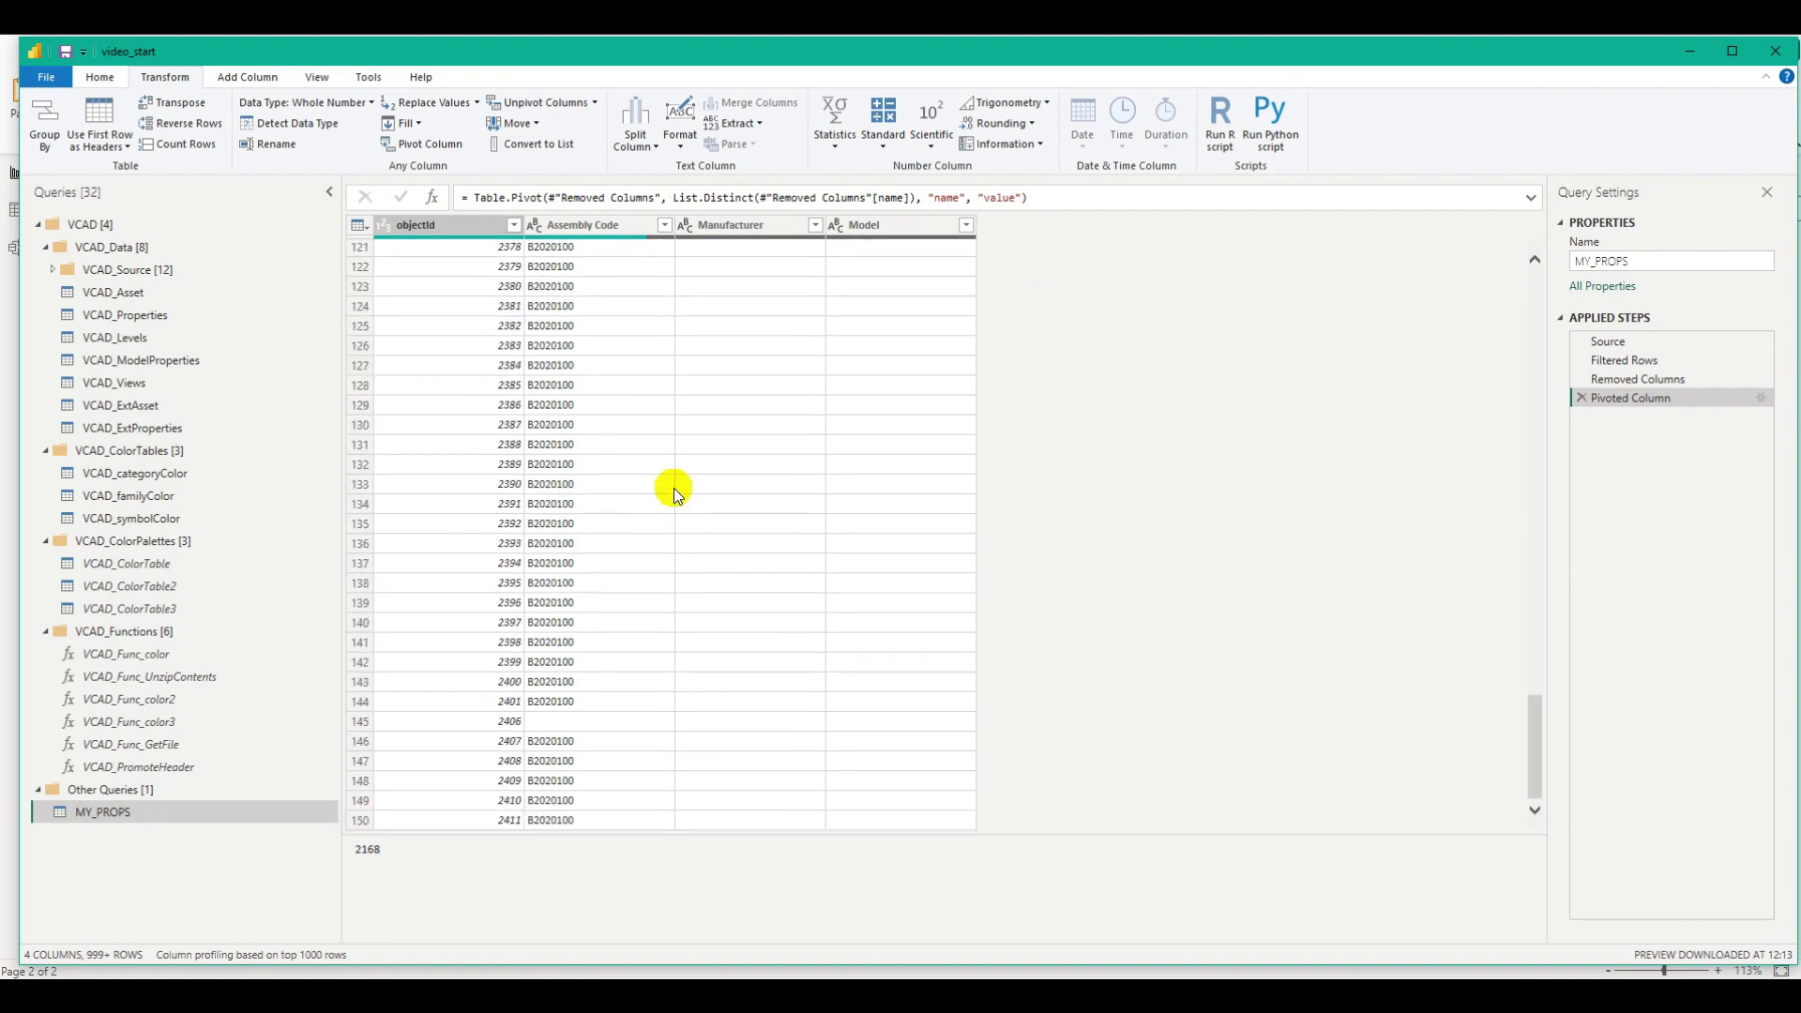
{"action": "scroll", "coordinate": [679, 490], "scroll_direction": "down", "scroll_amount": 20}
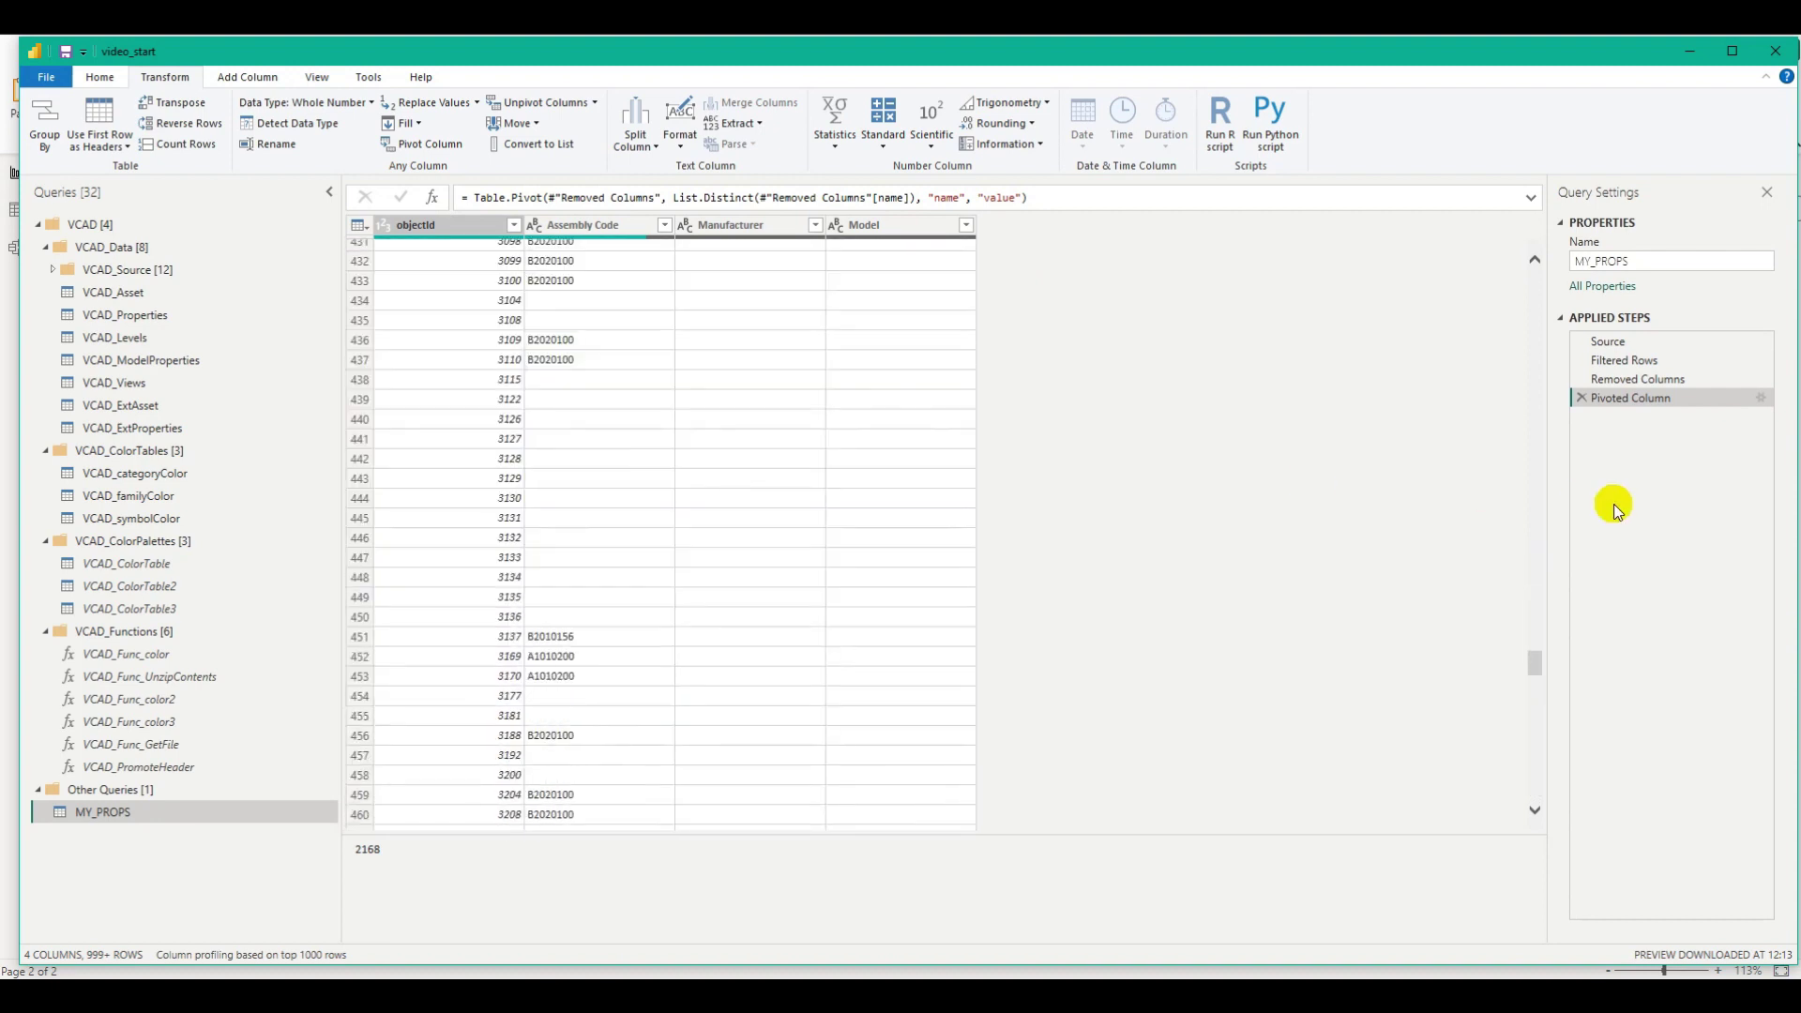
{"action": "left_click_drag", "start_coordinate": [1533, 657], "coordinate": [1544, 313]}
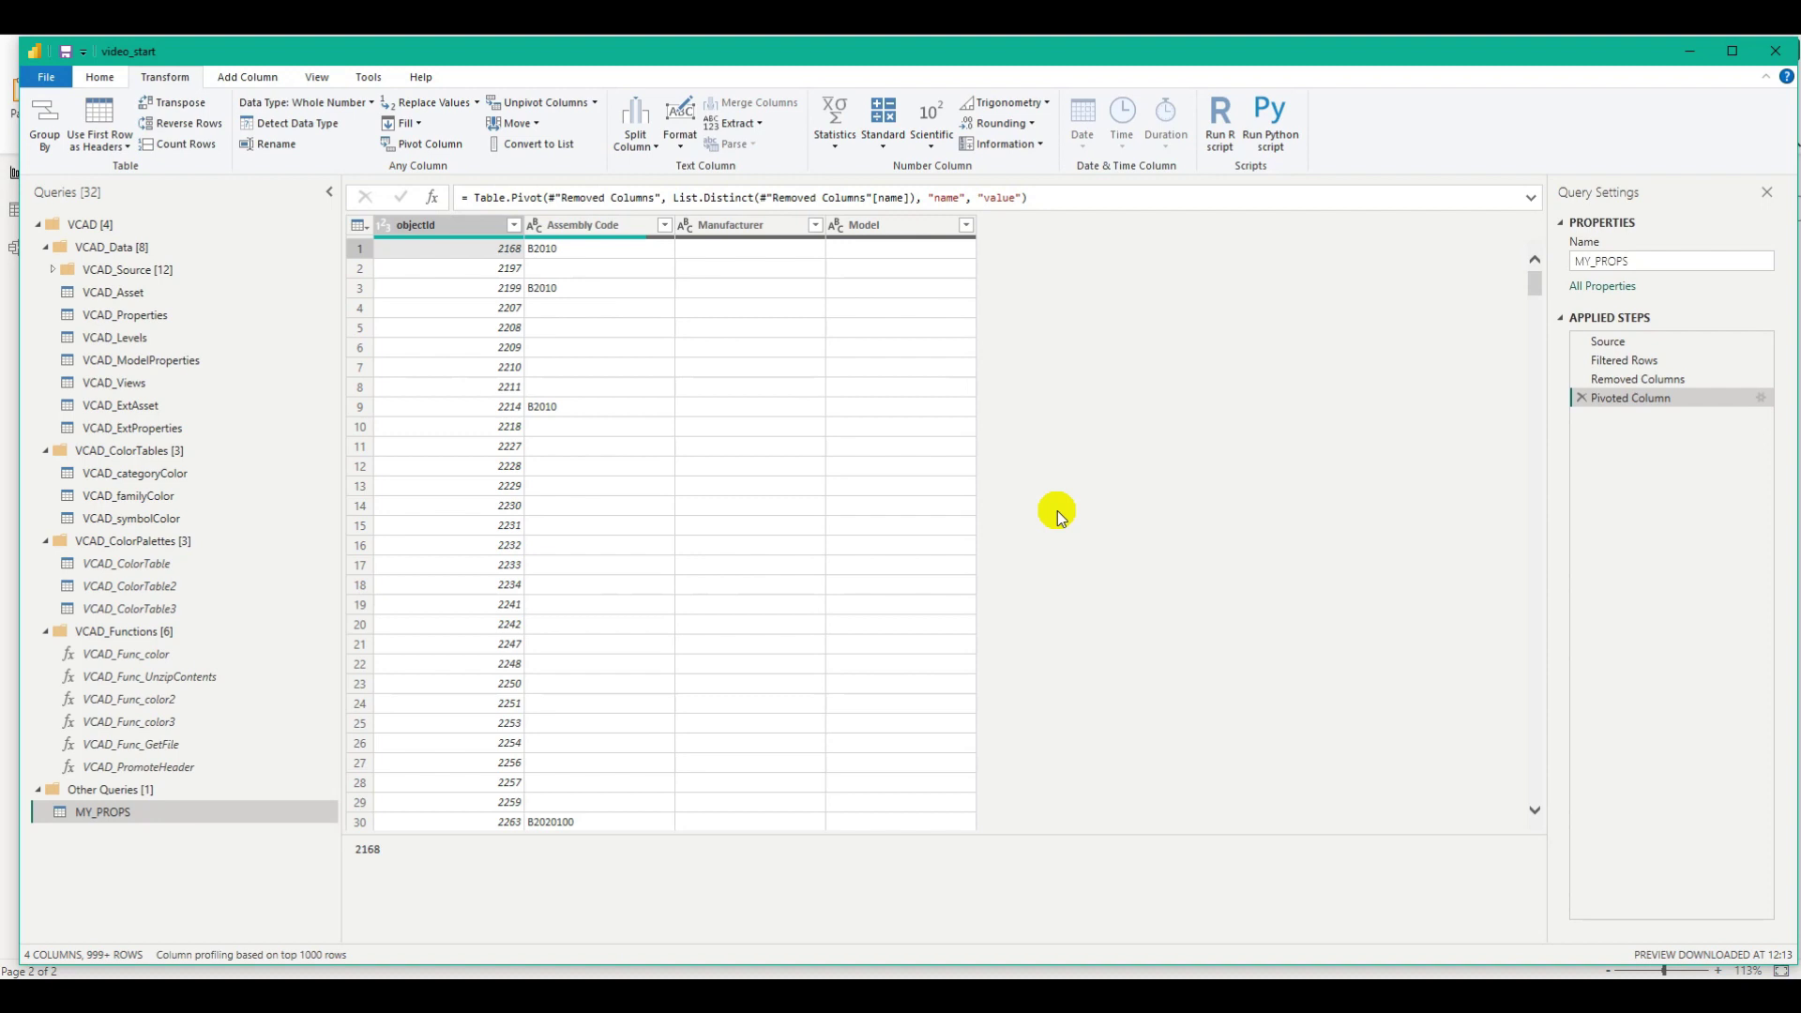
- Merge MY_PROPS into the VCAD_Asset query, matching both tables on objectId with a Left Outer join
{"action": "left_click", "coordinate": [117, 296]}
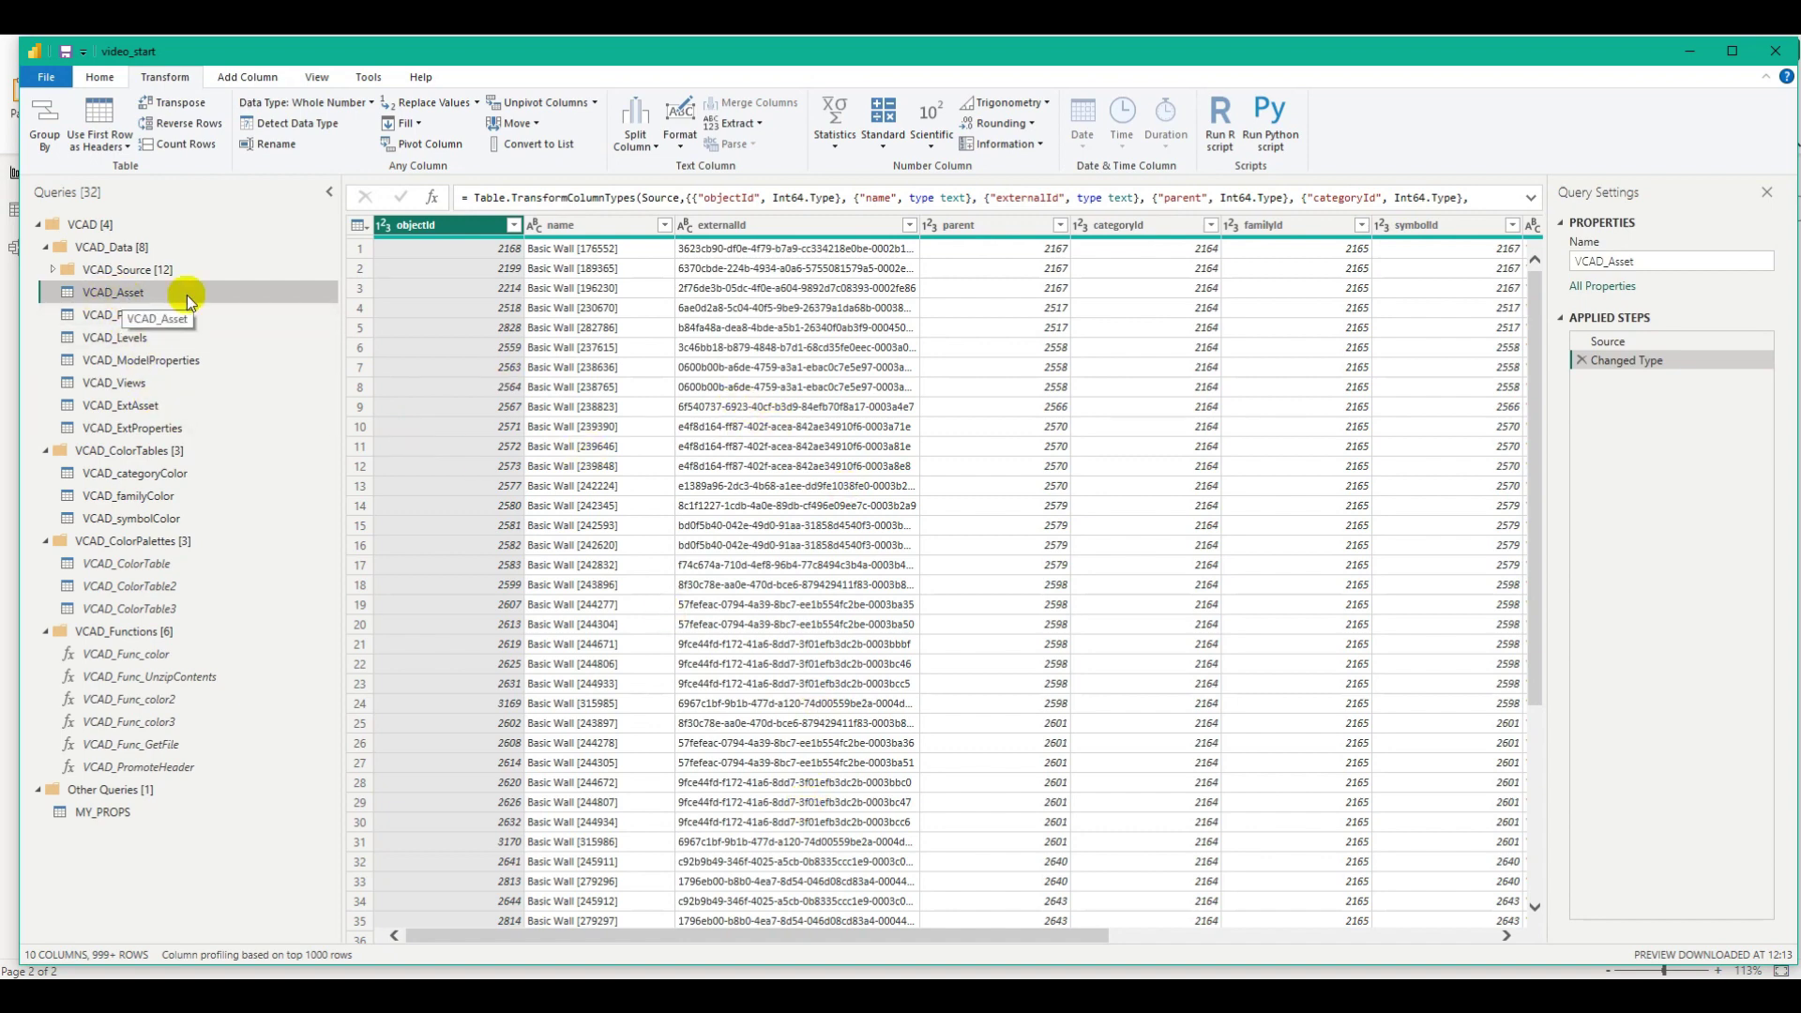
{"action": "left_click", "coordinate": [94, 78]}
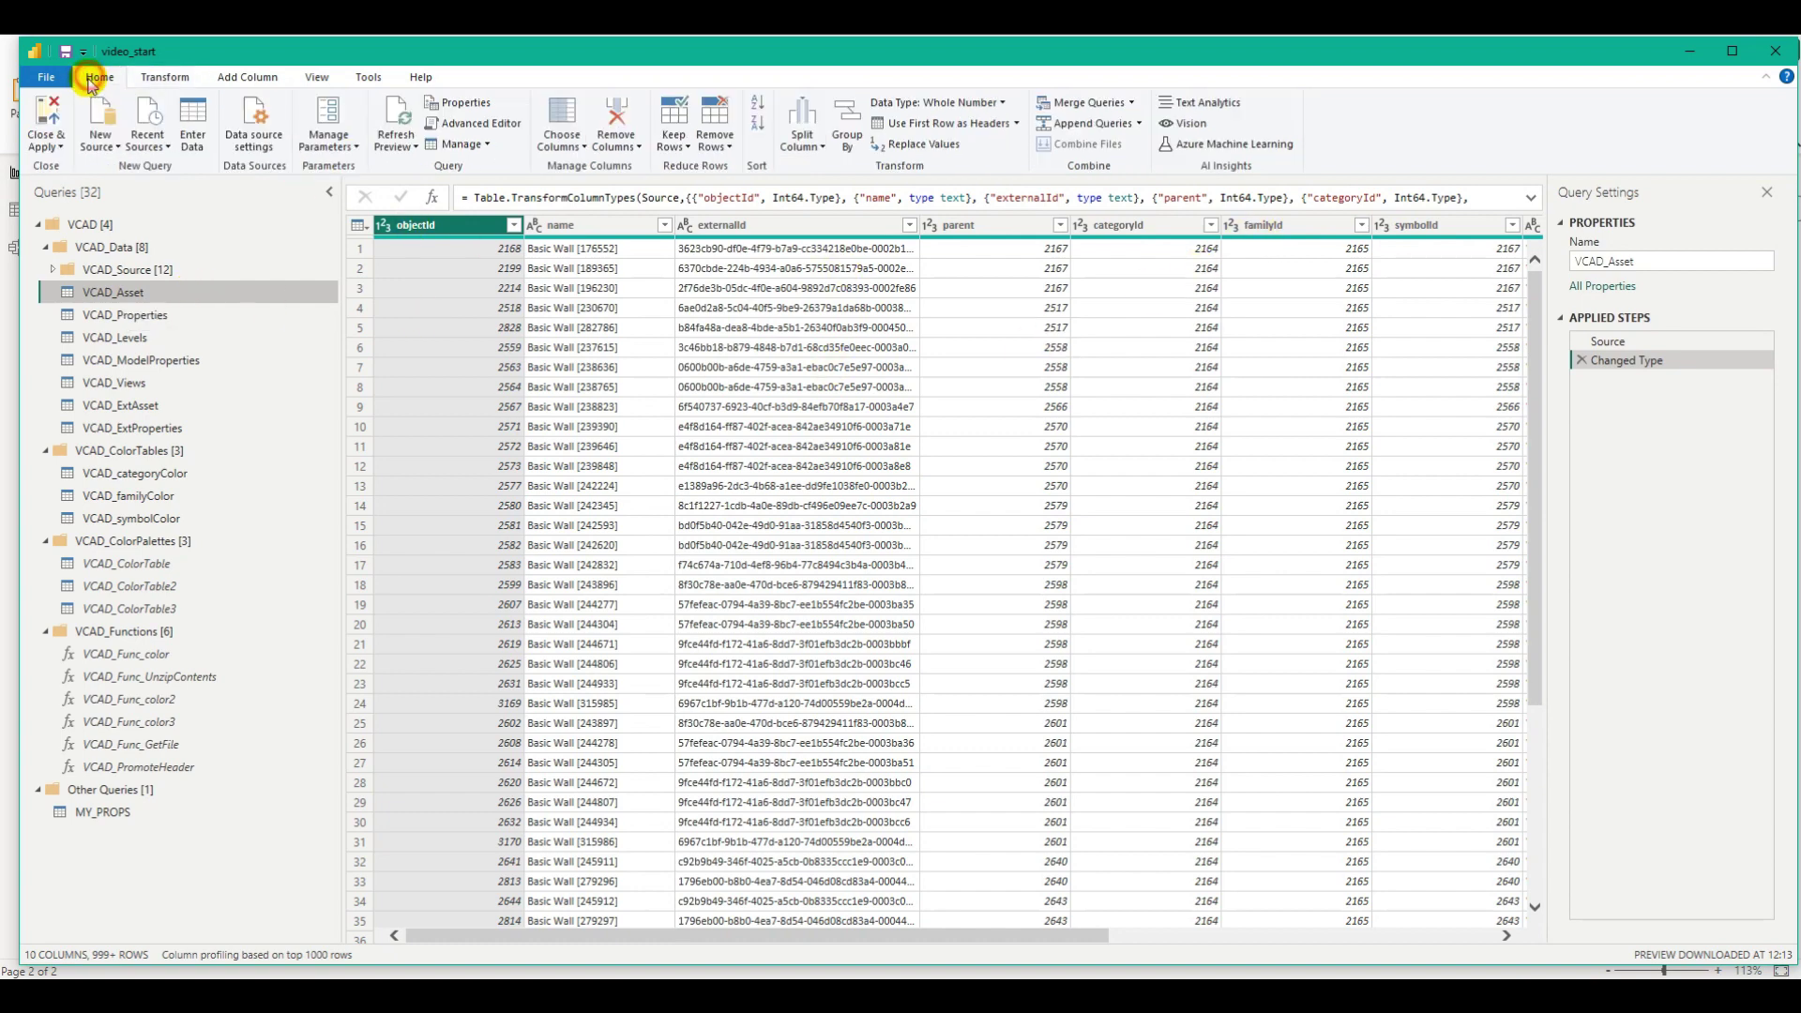
{"action": "left_click", "coordinate": [1088, 104]}
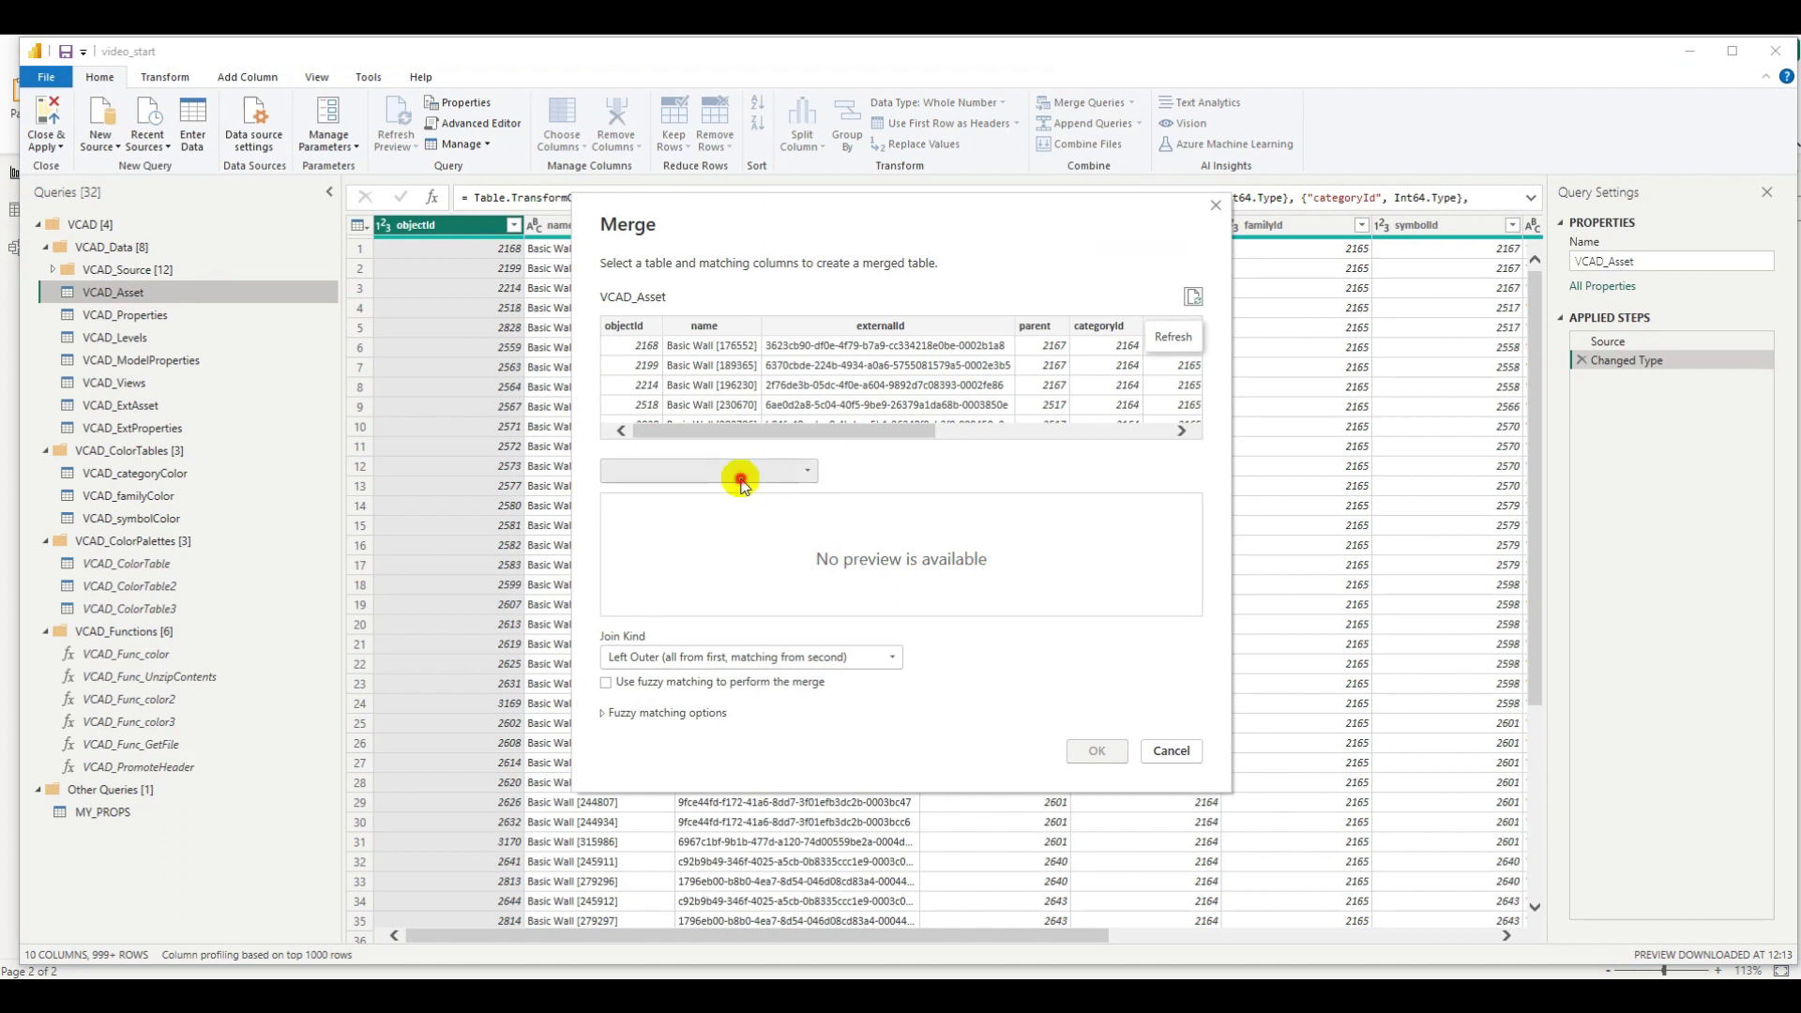
{"action": "left_click", "coordinate": [722, 470]}
{"action": "left_click", "coordinate": [646, 568]}
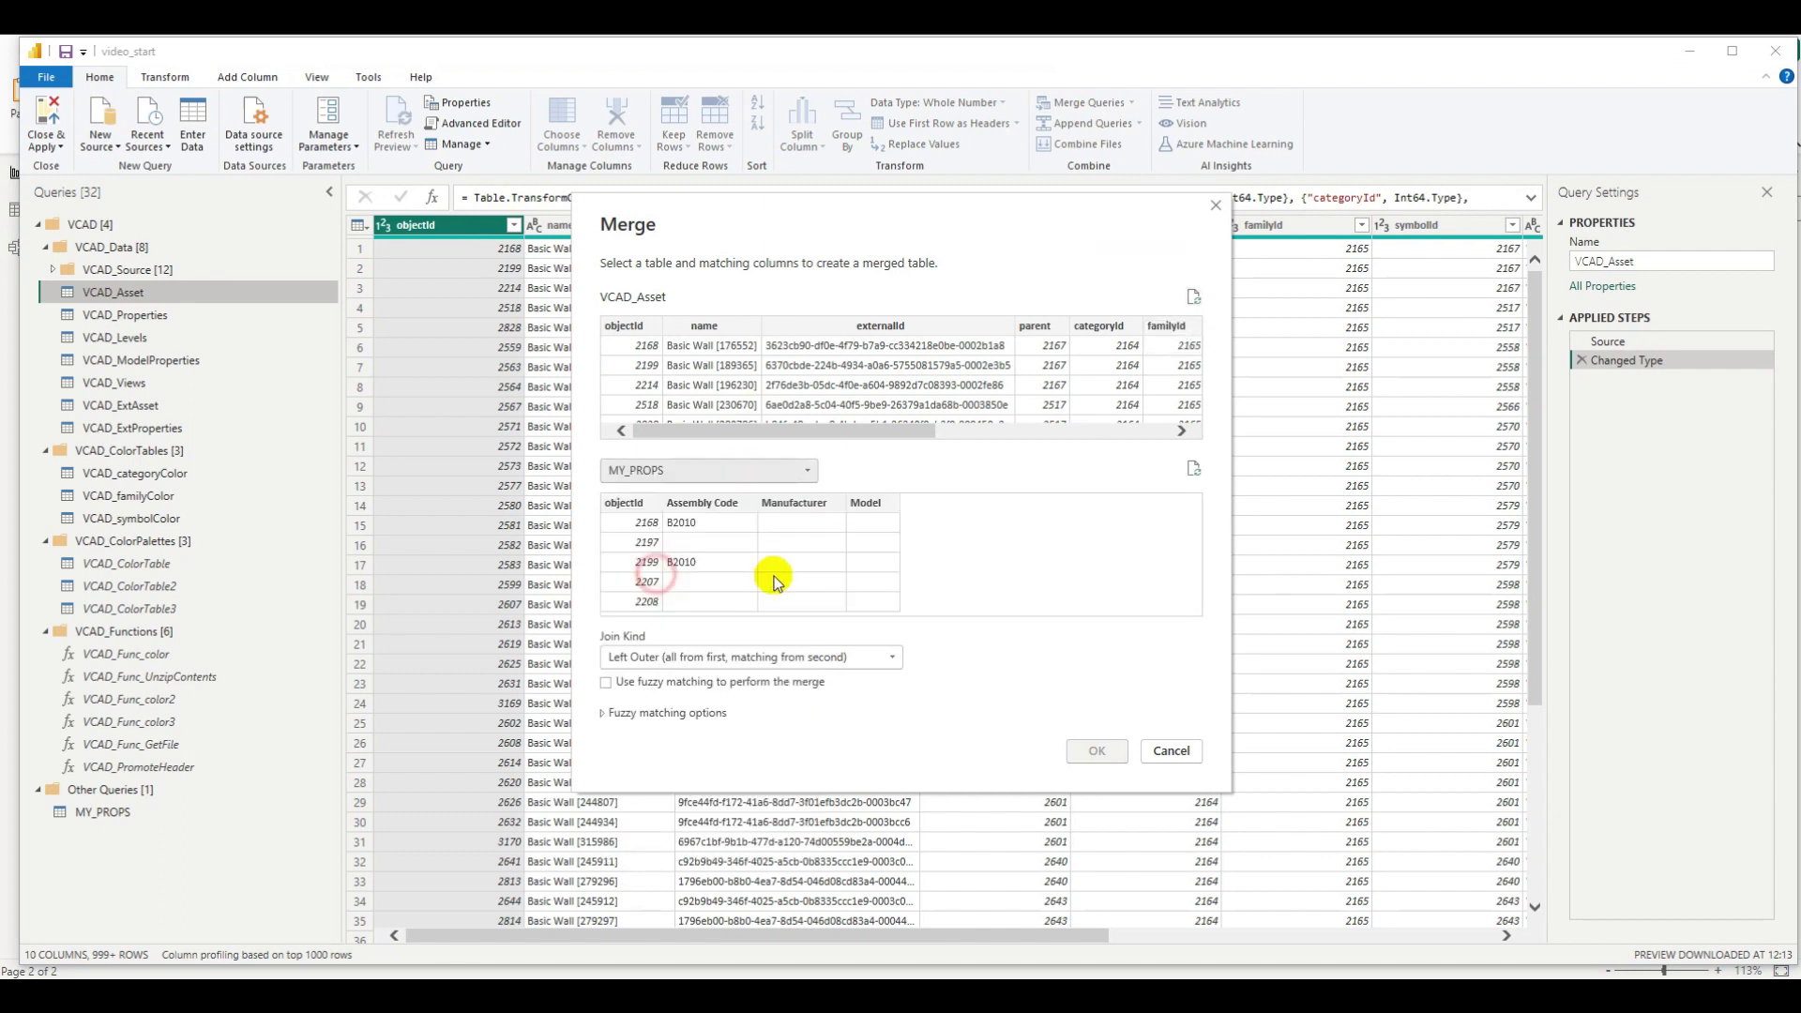
{"action": "left_click", "coordinate": [627, 500]}
{"action": "left_click", "coordinate": [626, 326]}
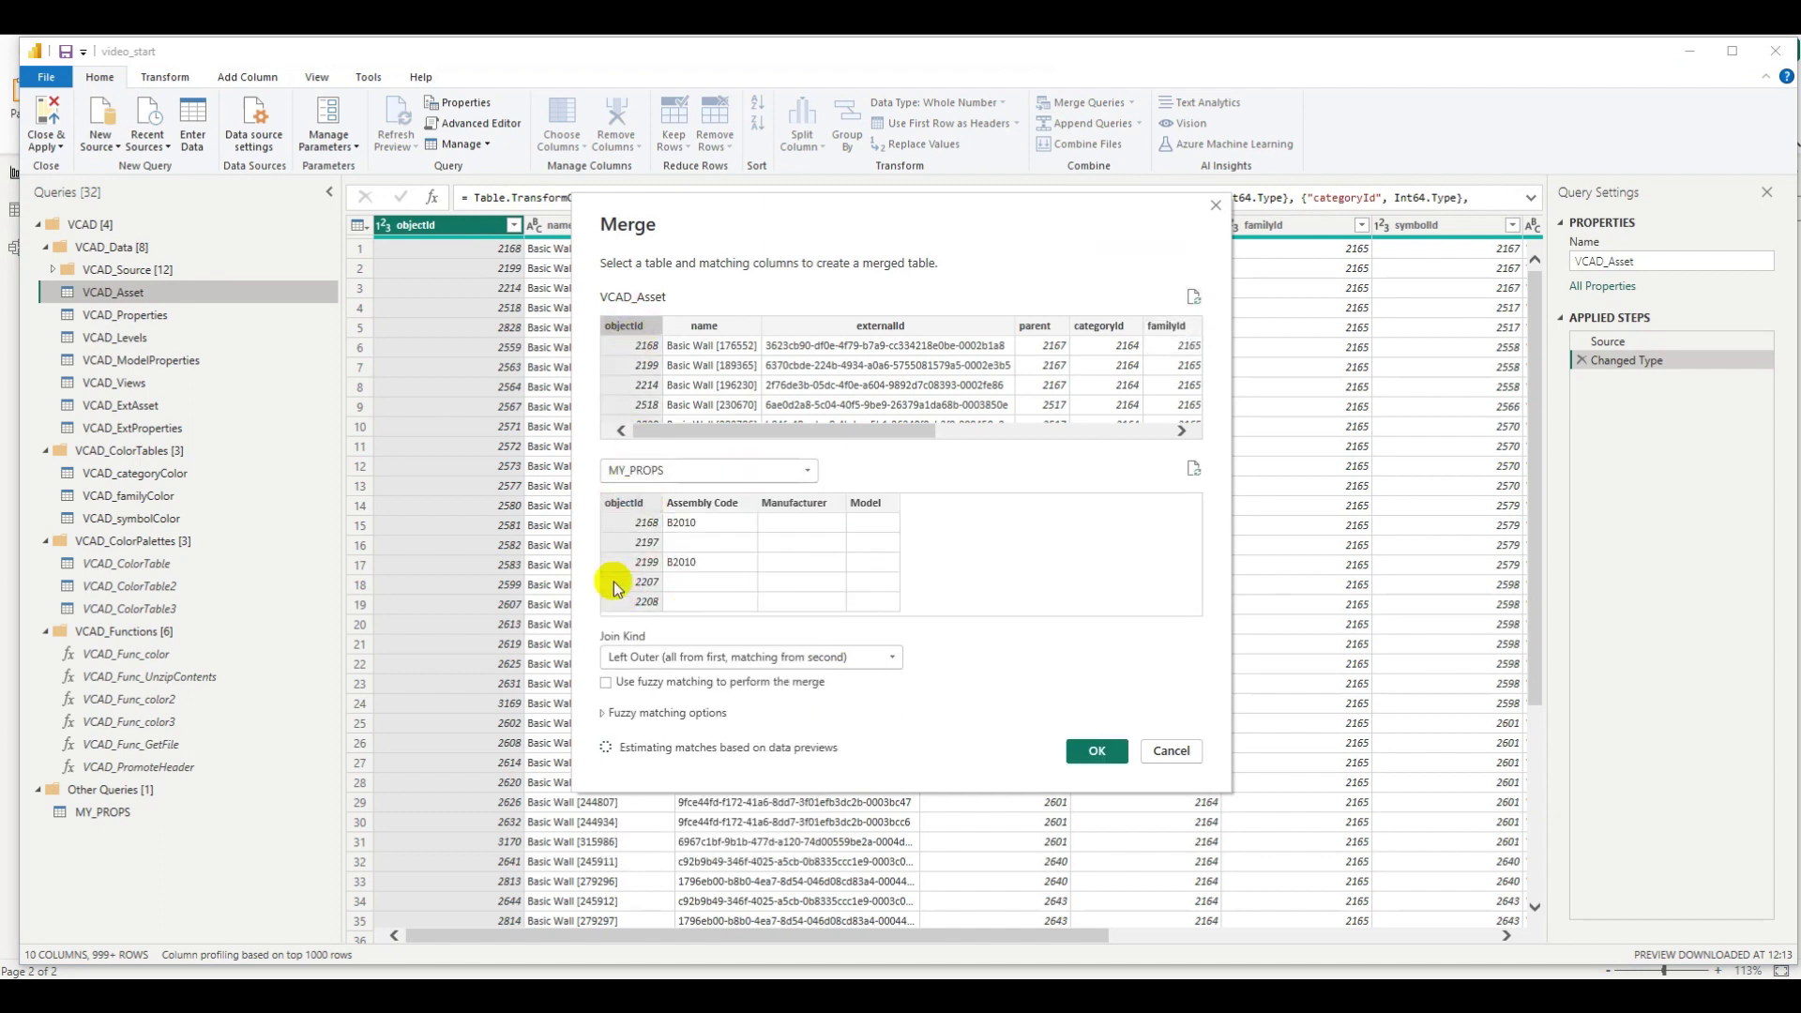
{"action": "left_click", "coordinate": [1090, 750]}
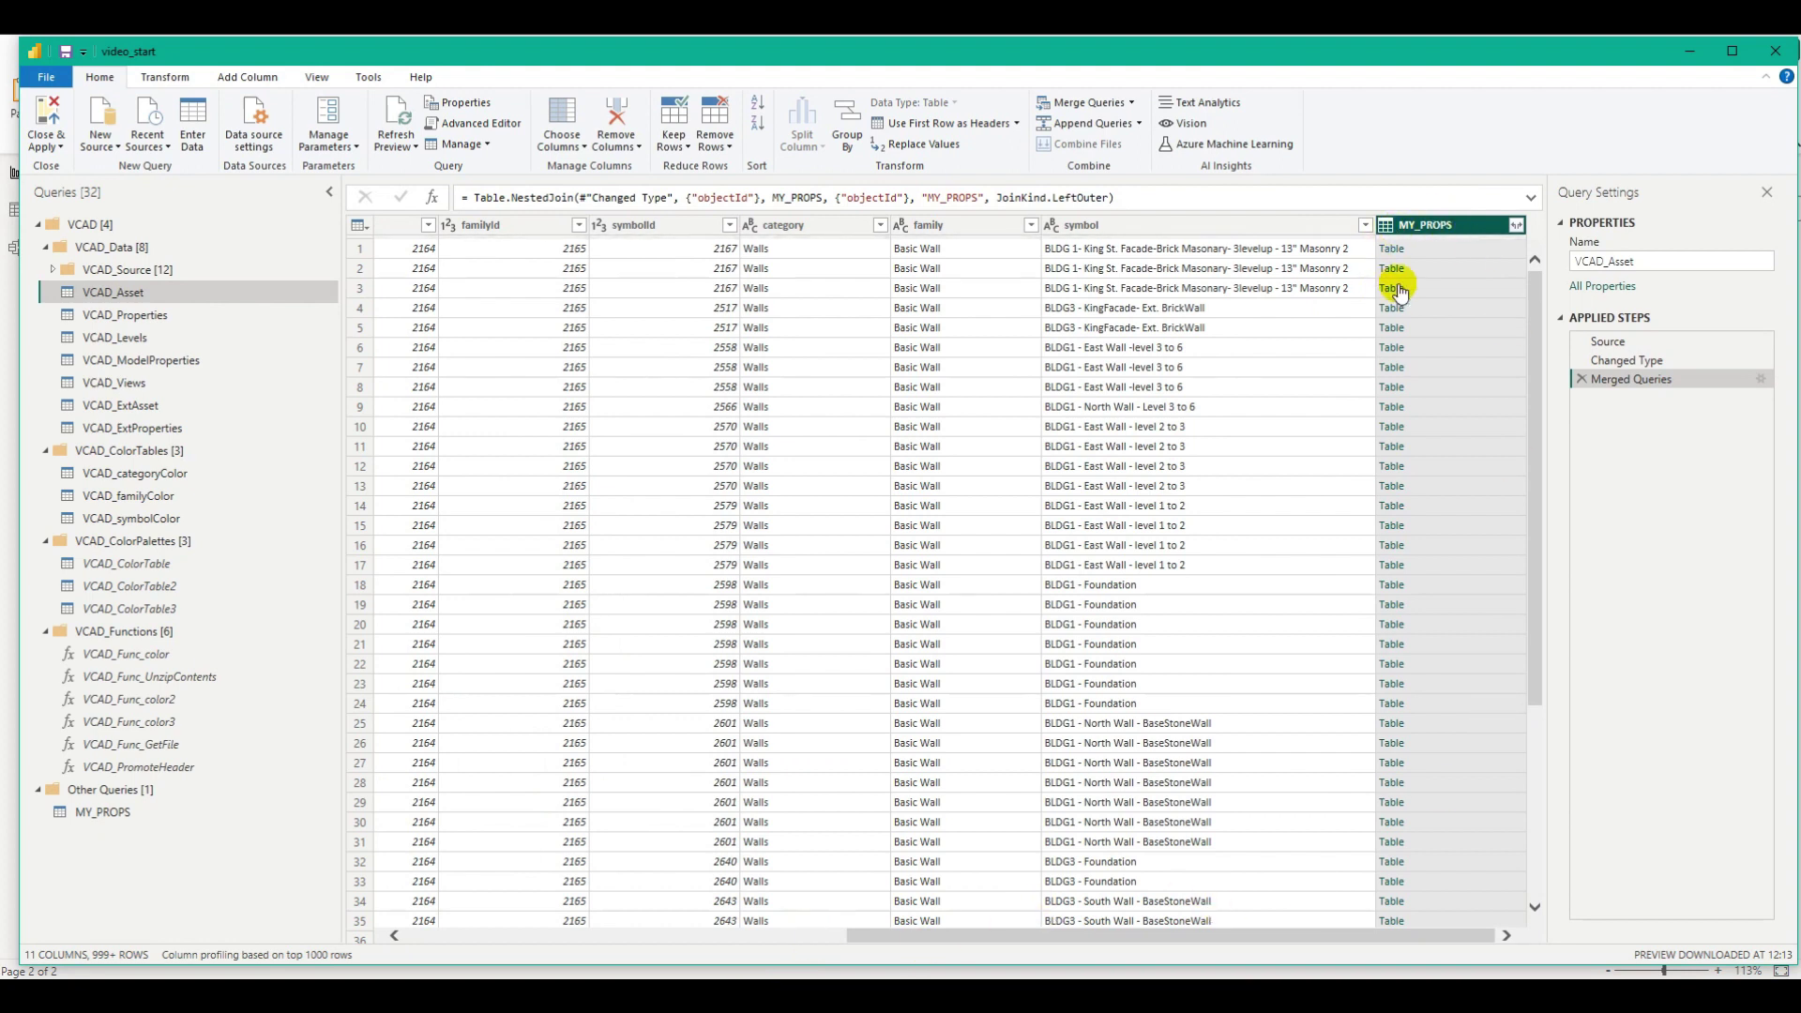
- Expand the merged MY_PROPS column into Assembly Code, Manufacturer and Model, excluding objectId and without the original column name as prefix
{"action": "left_click", "coordinate": [1516, 225]}
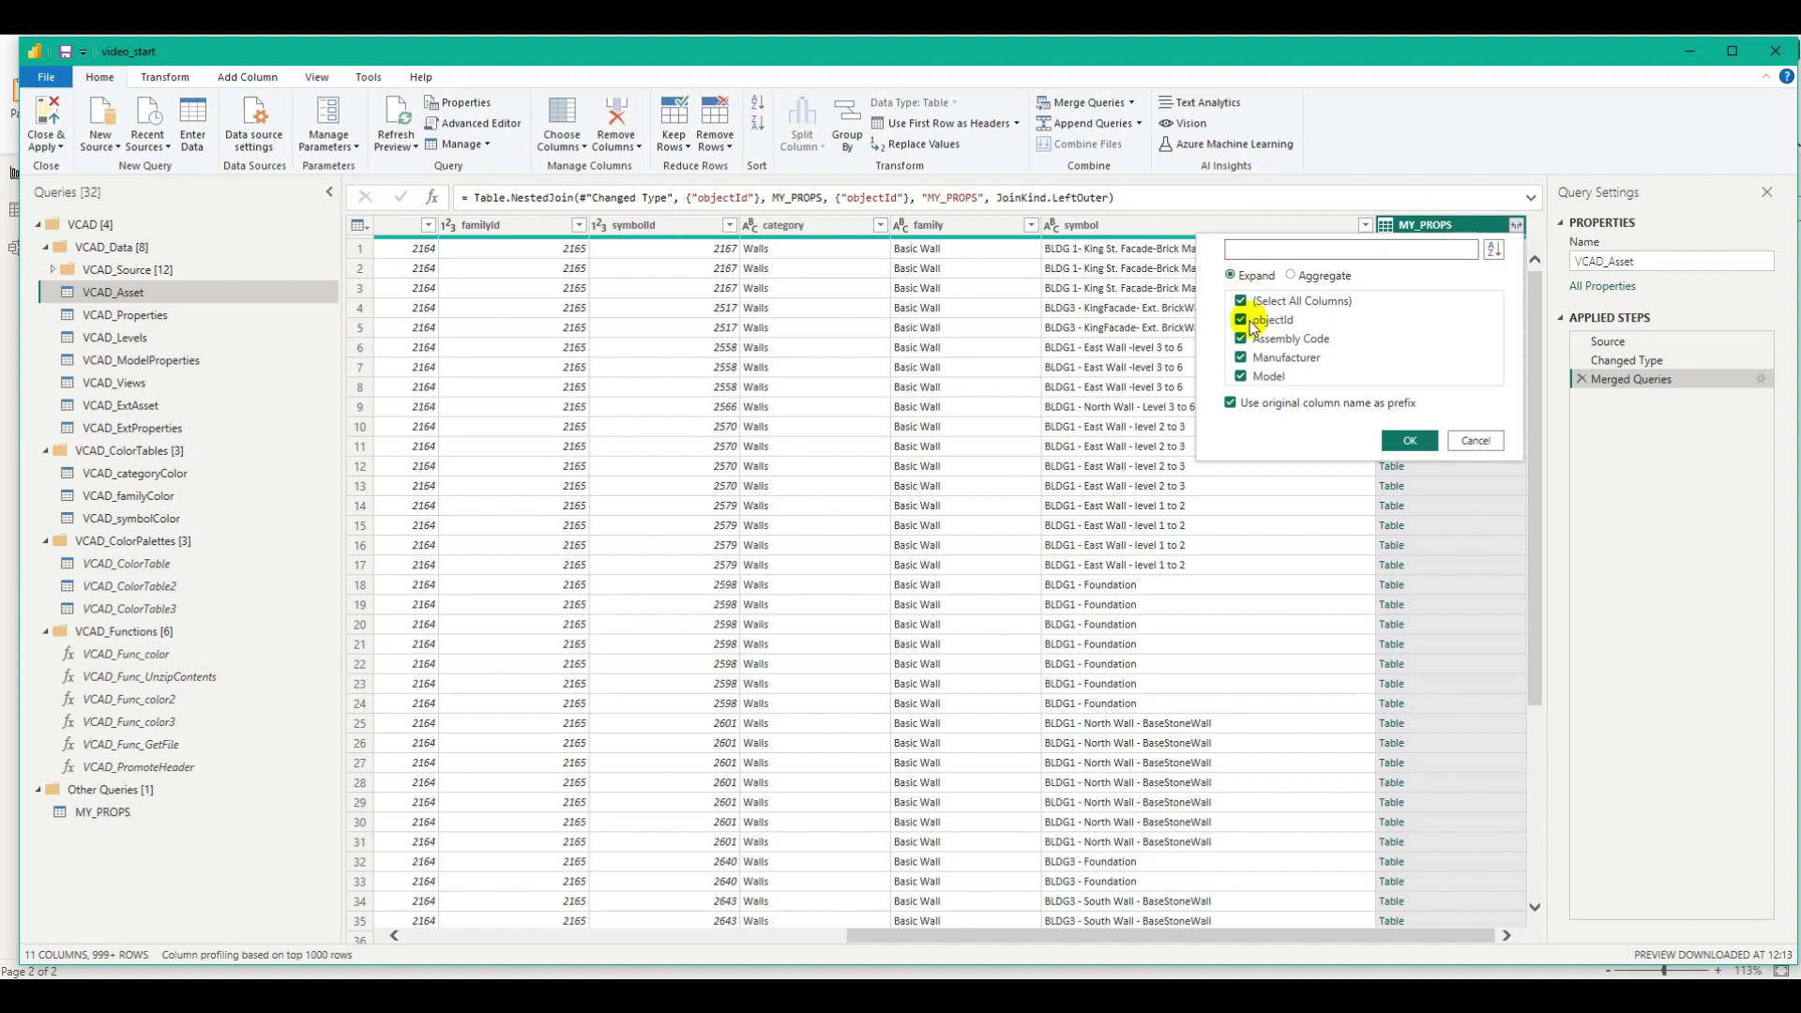
{"action": "left_click", "coordinate": [1261, 323]}
{"action": "left_click", "coordinate": [1231, 403]}
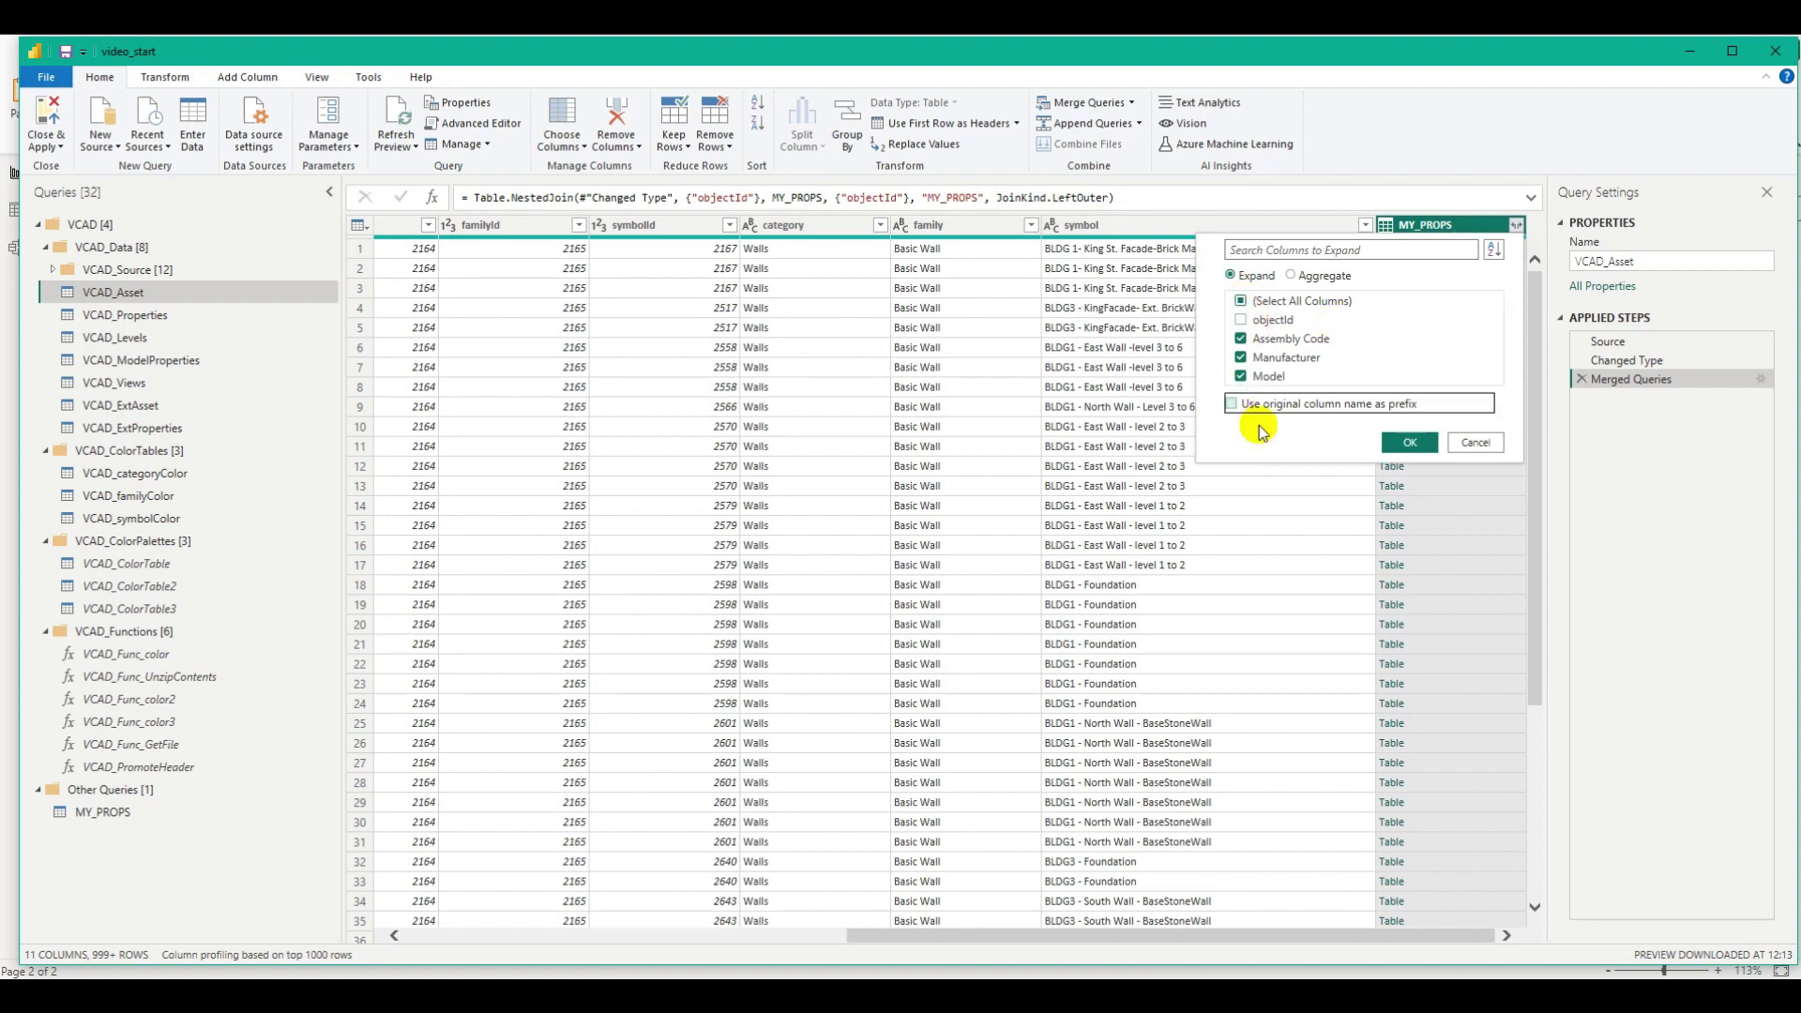
{"action": "left_click", "coordinate": [1412, 444]}
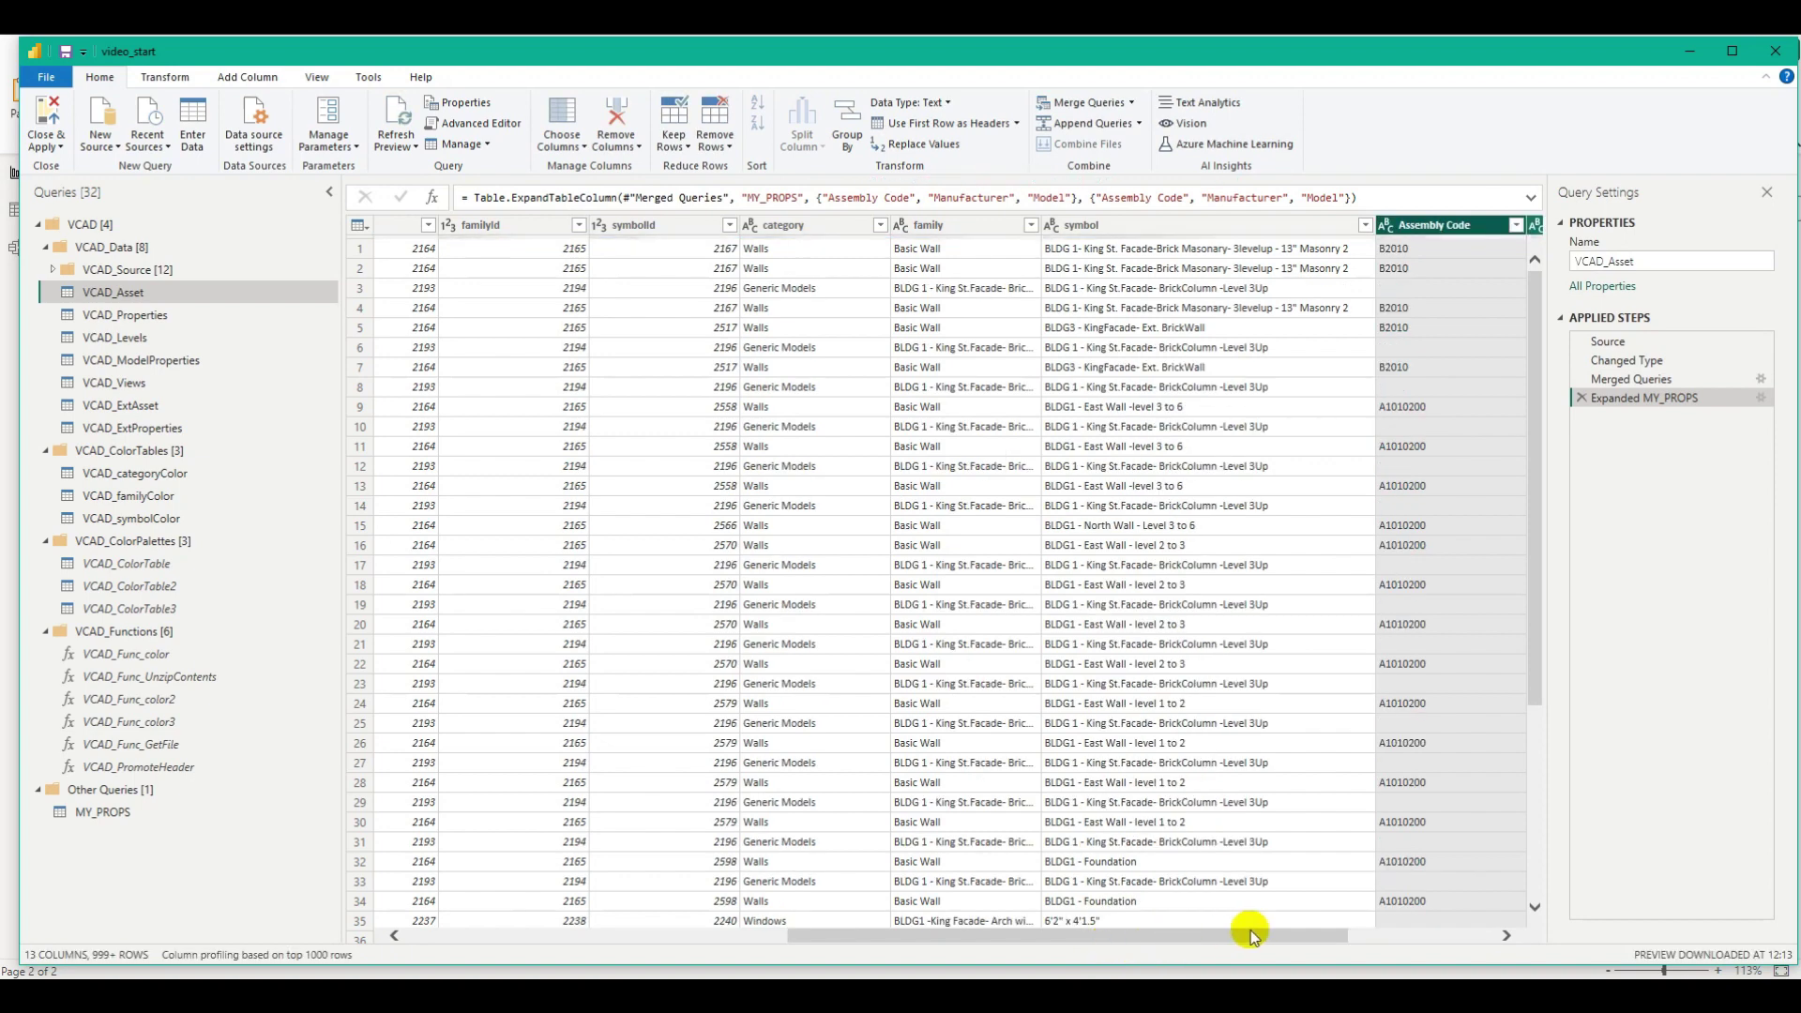
{"action": "left_click_drag", "start_coordinate": [1314, 933], "coordinate": [1501, 929]}
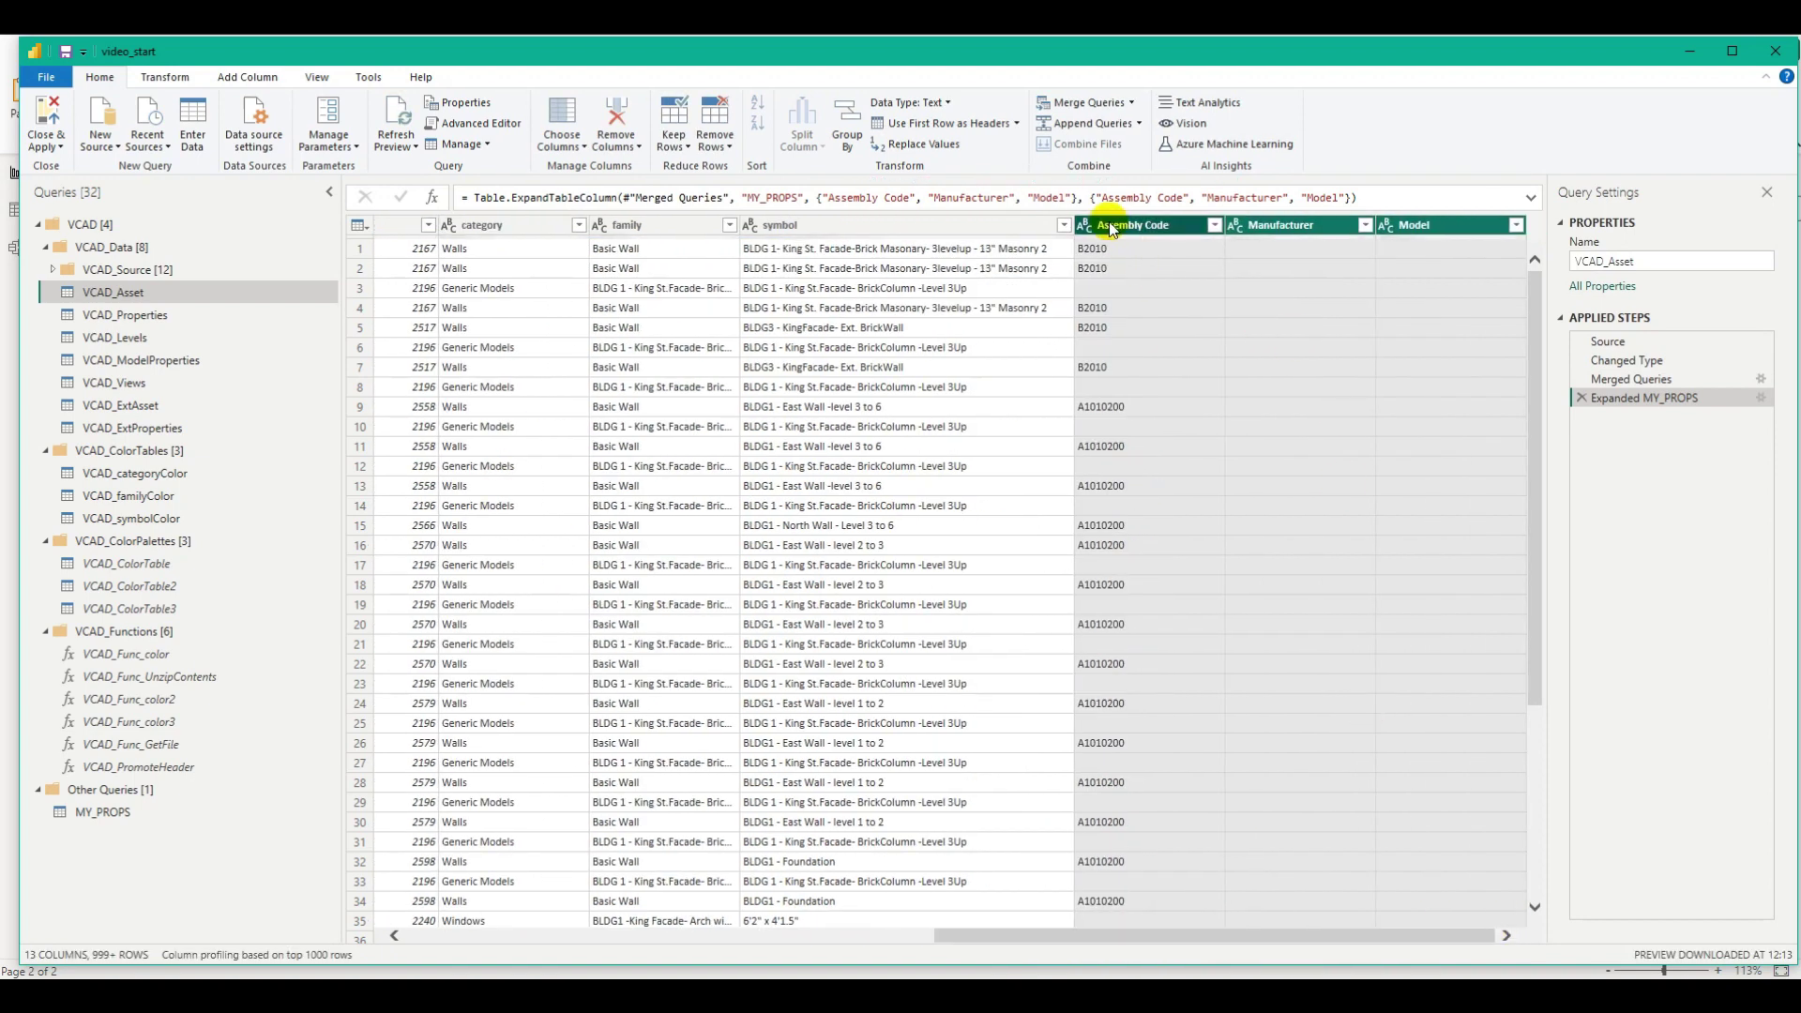
- Apply the query changes to the data model and close the query editor
{"action": "left_click_drag", "start_coordinate": [1154, 935], "coordinate": [1018, 935]}
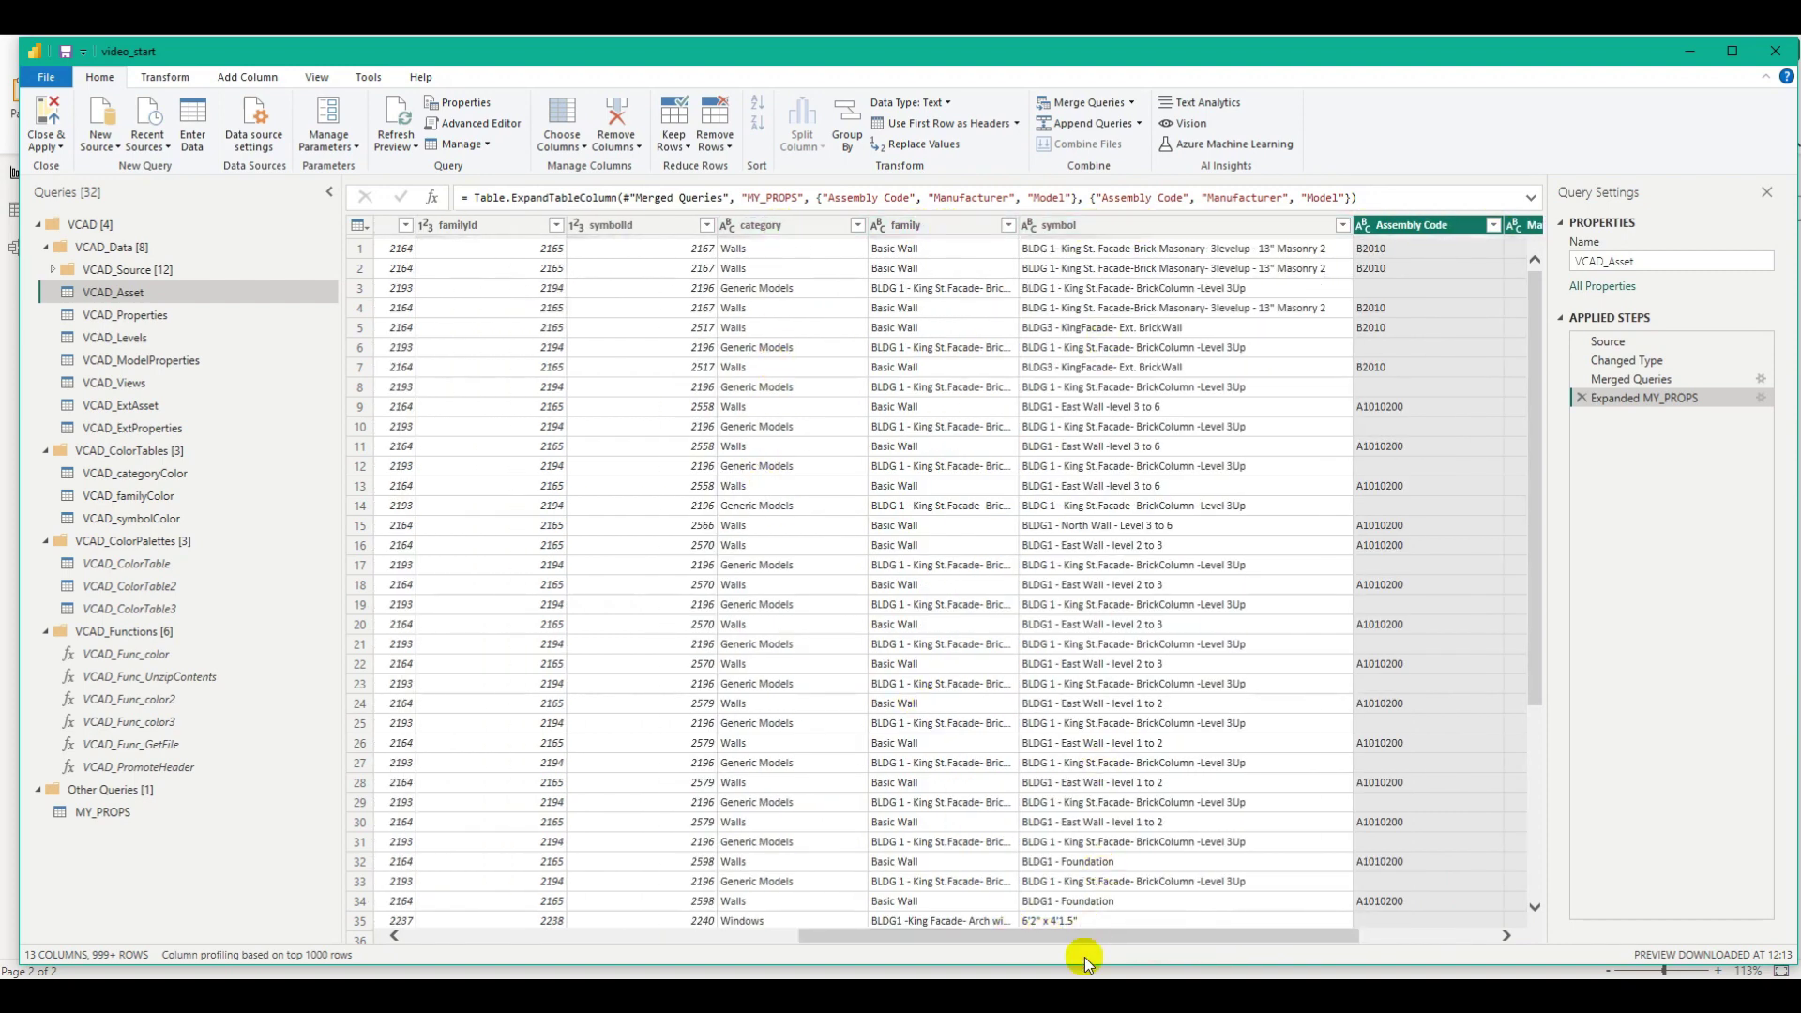
{"action": "left_click_drag", "start_coordinate": [1158, 935], "coordinate": [1293, 935]}
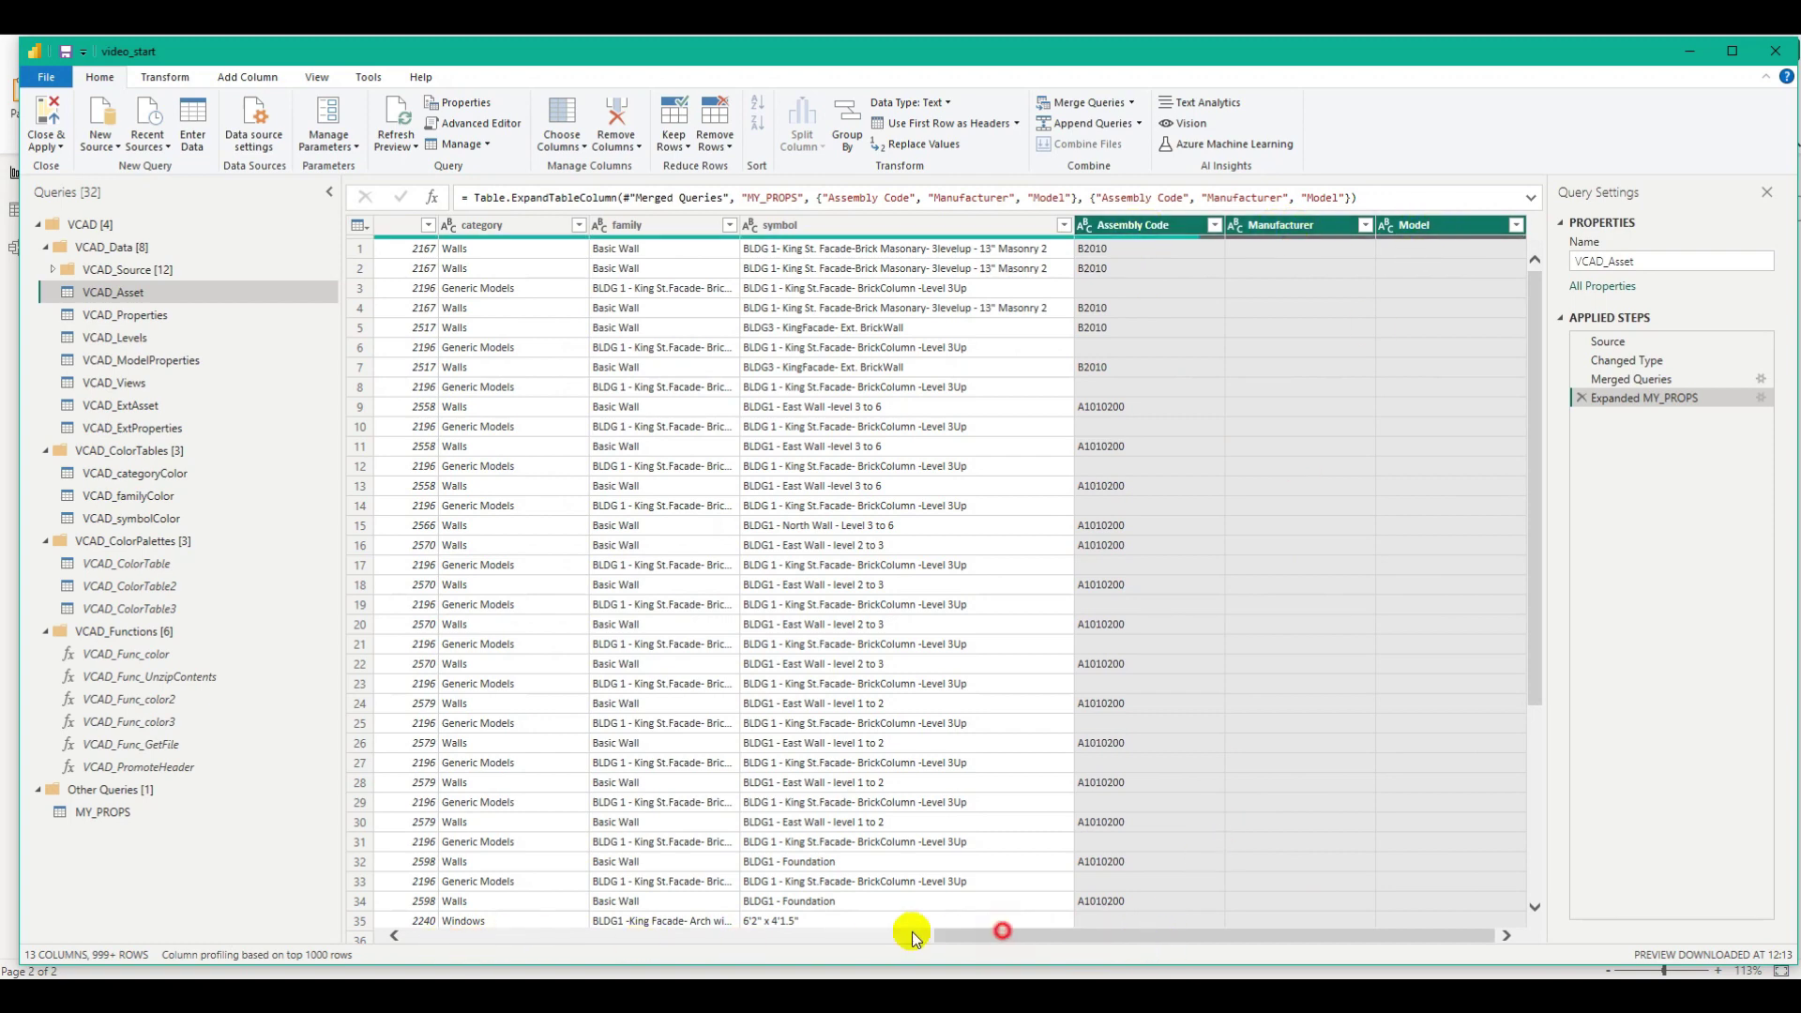
{"action": "left_click_drag", "start_coordinate": [904, 935], "coordinate": [791, 941]}
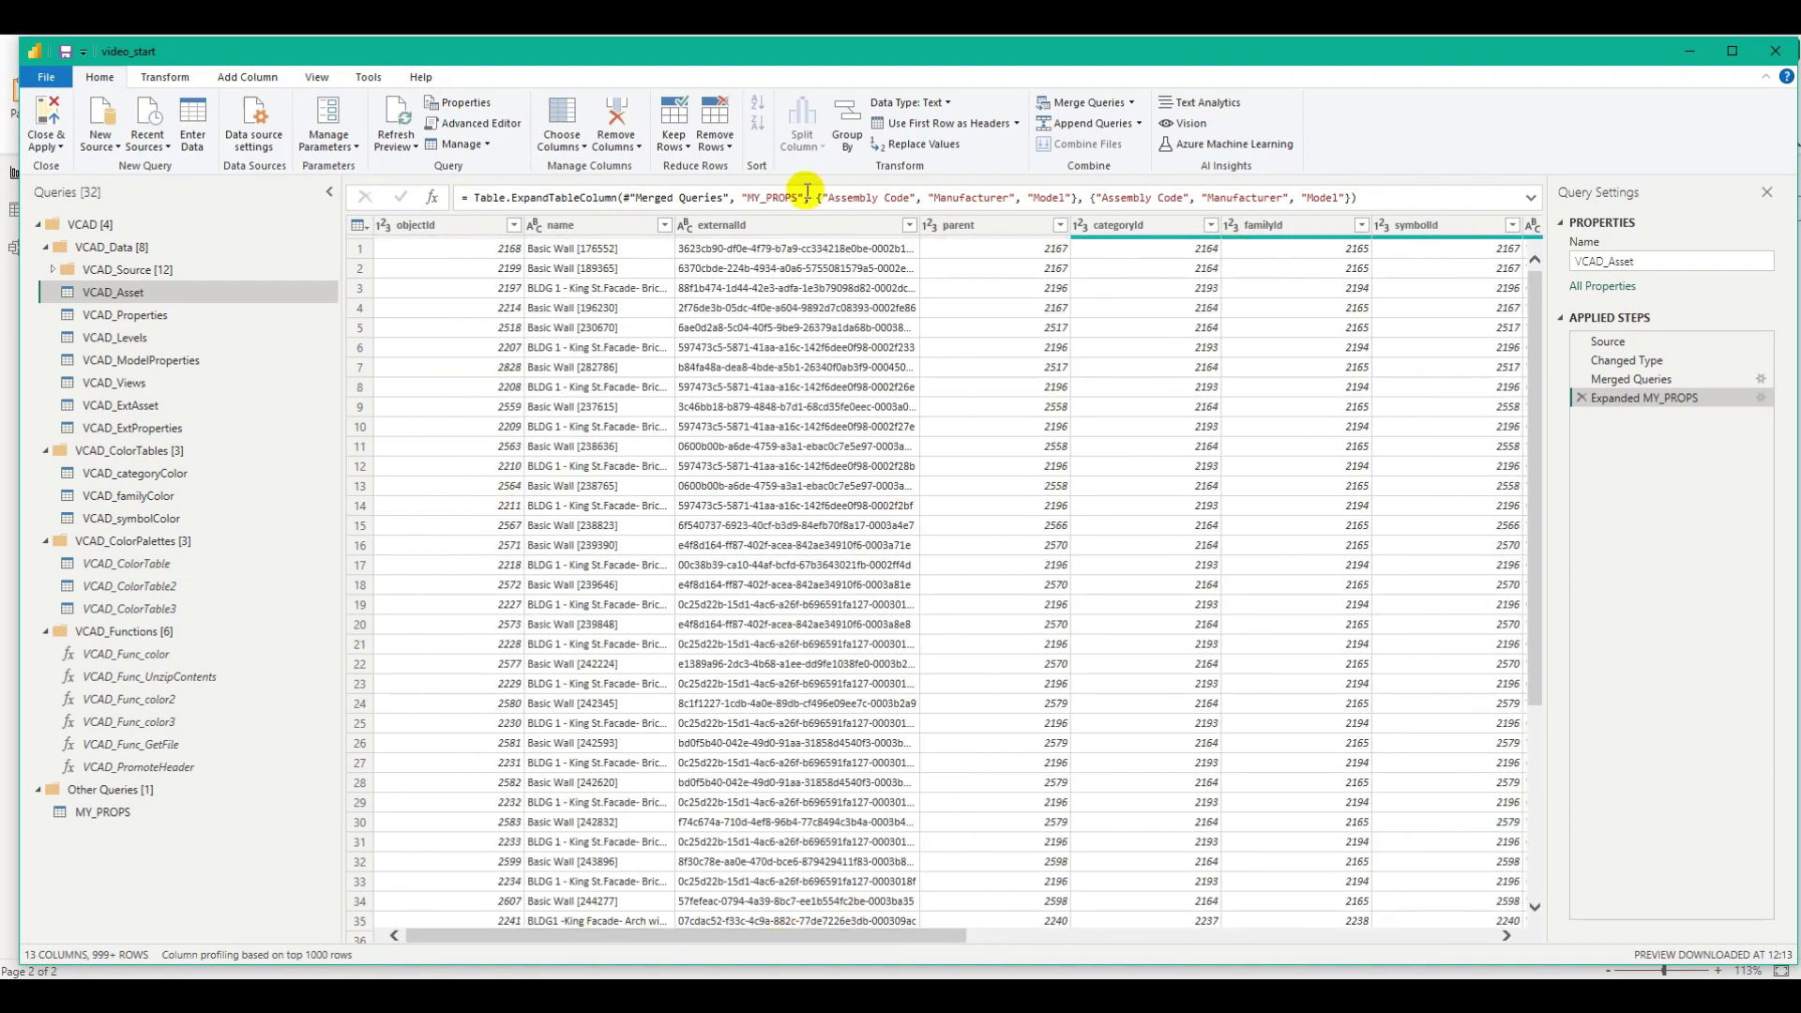
{"action": "left_click", "coordinate": [64, 152]}
{"action": "left_click", "coordinate": [60, 181]}
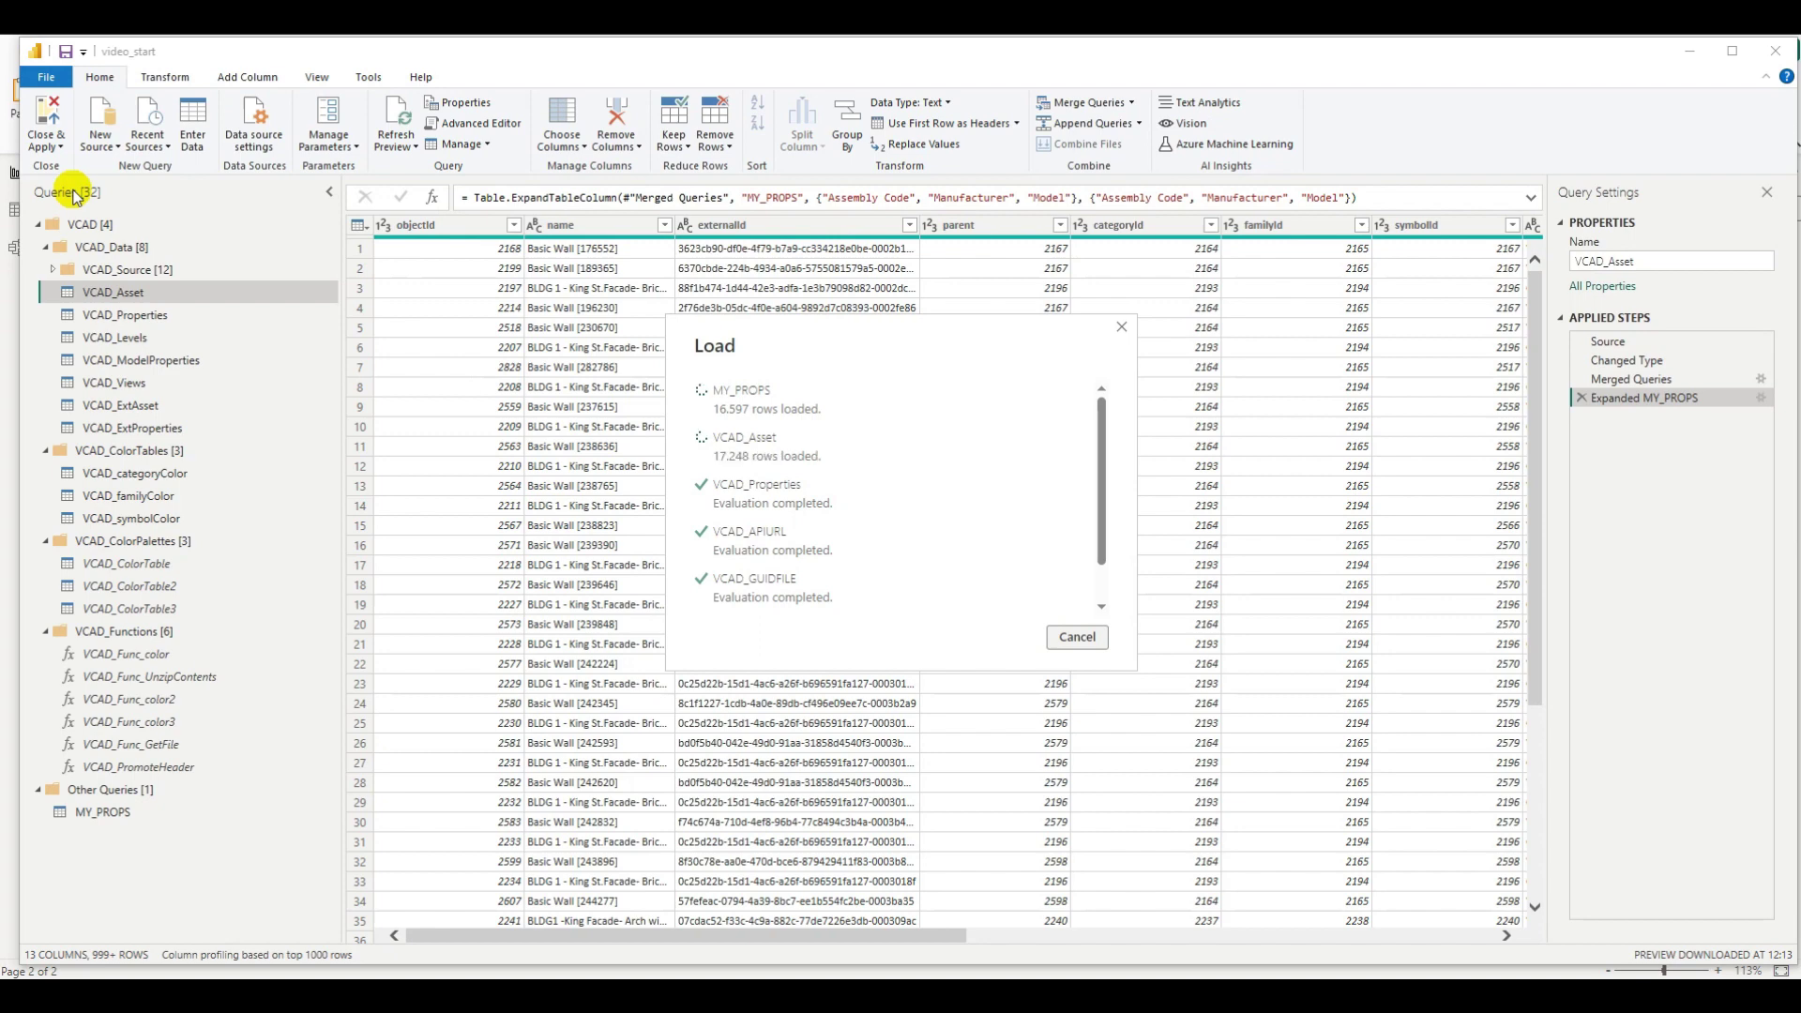
- Arrange the model diagram so the MY_PROPS table sits below VCAD_symbolColor, near VCAD_Asset
{"action": "left_click", "coordinate": [14, 292]}
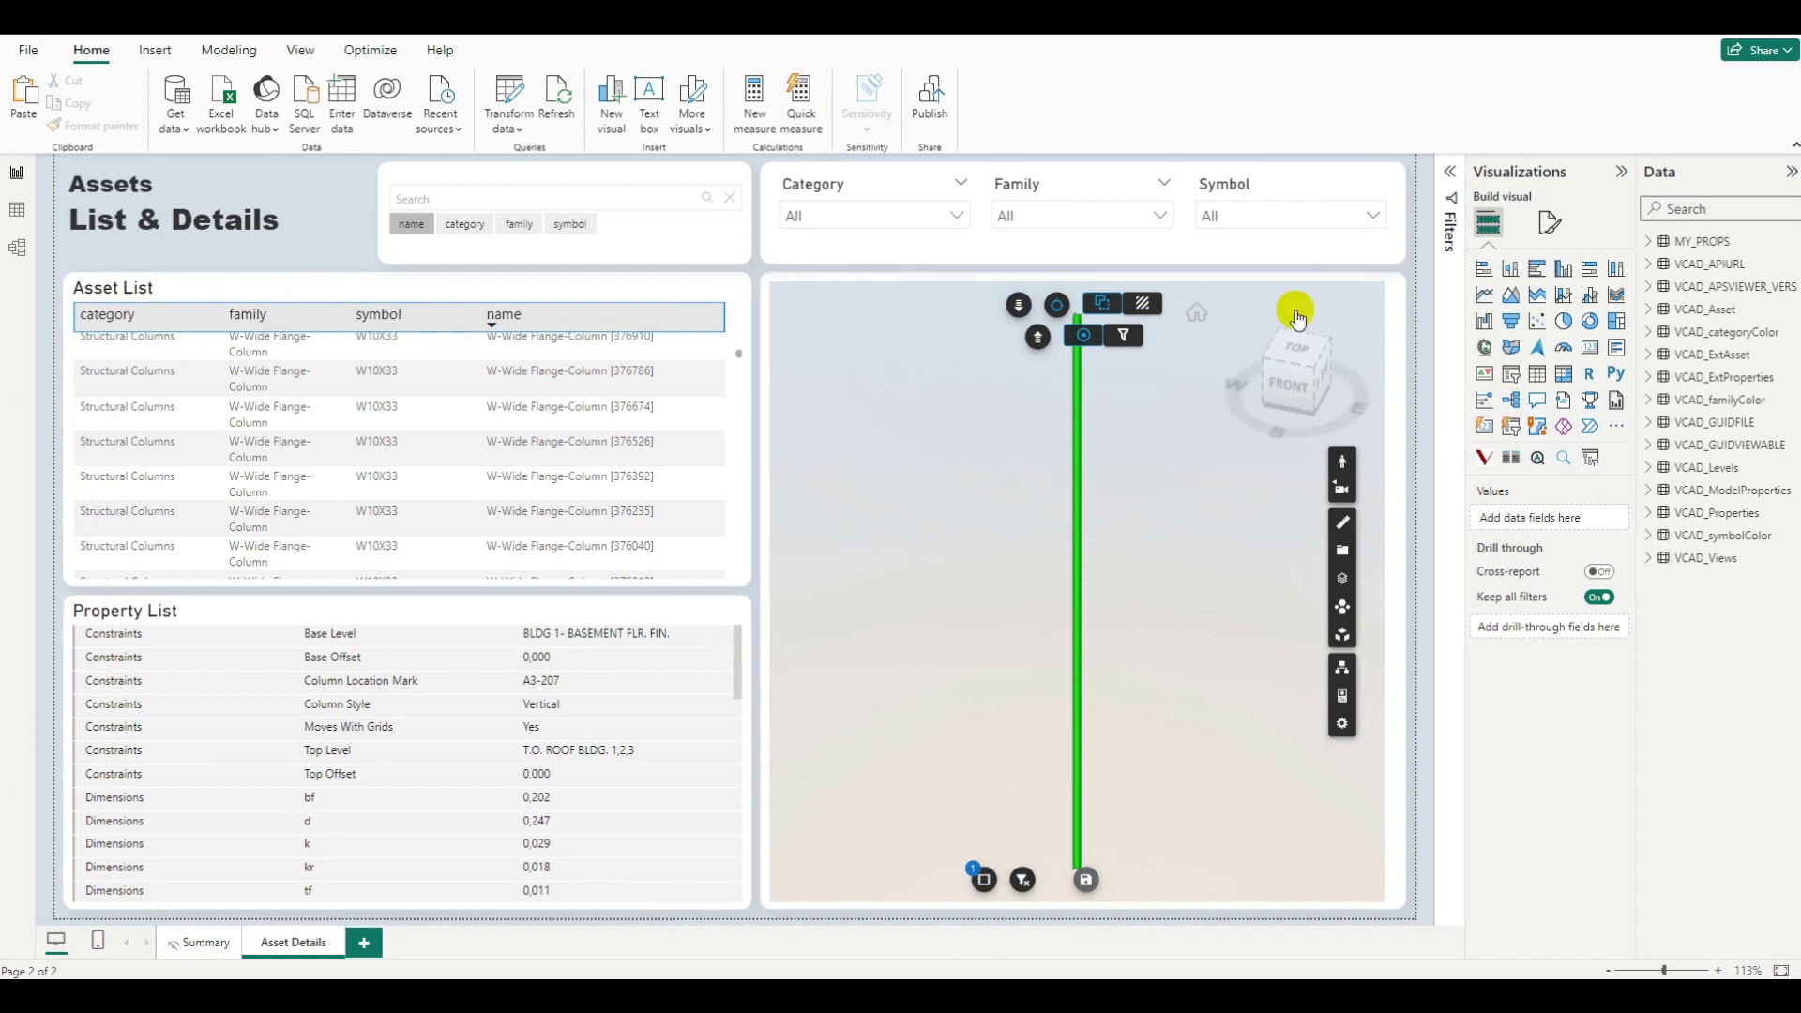
{"action": "left_click", "coordinate": [16, 247]}
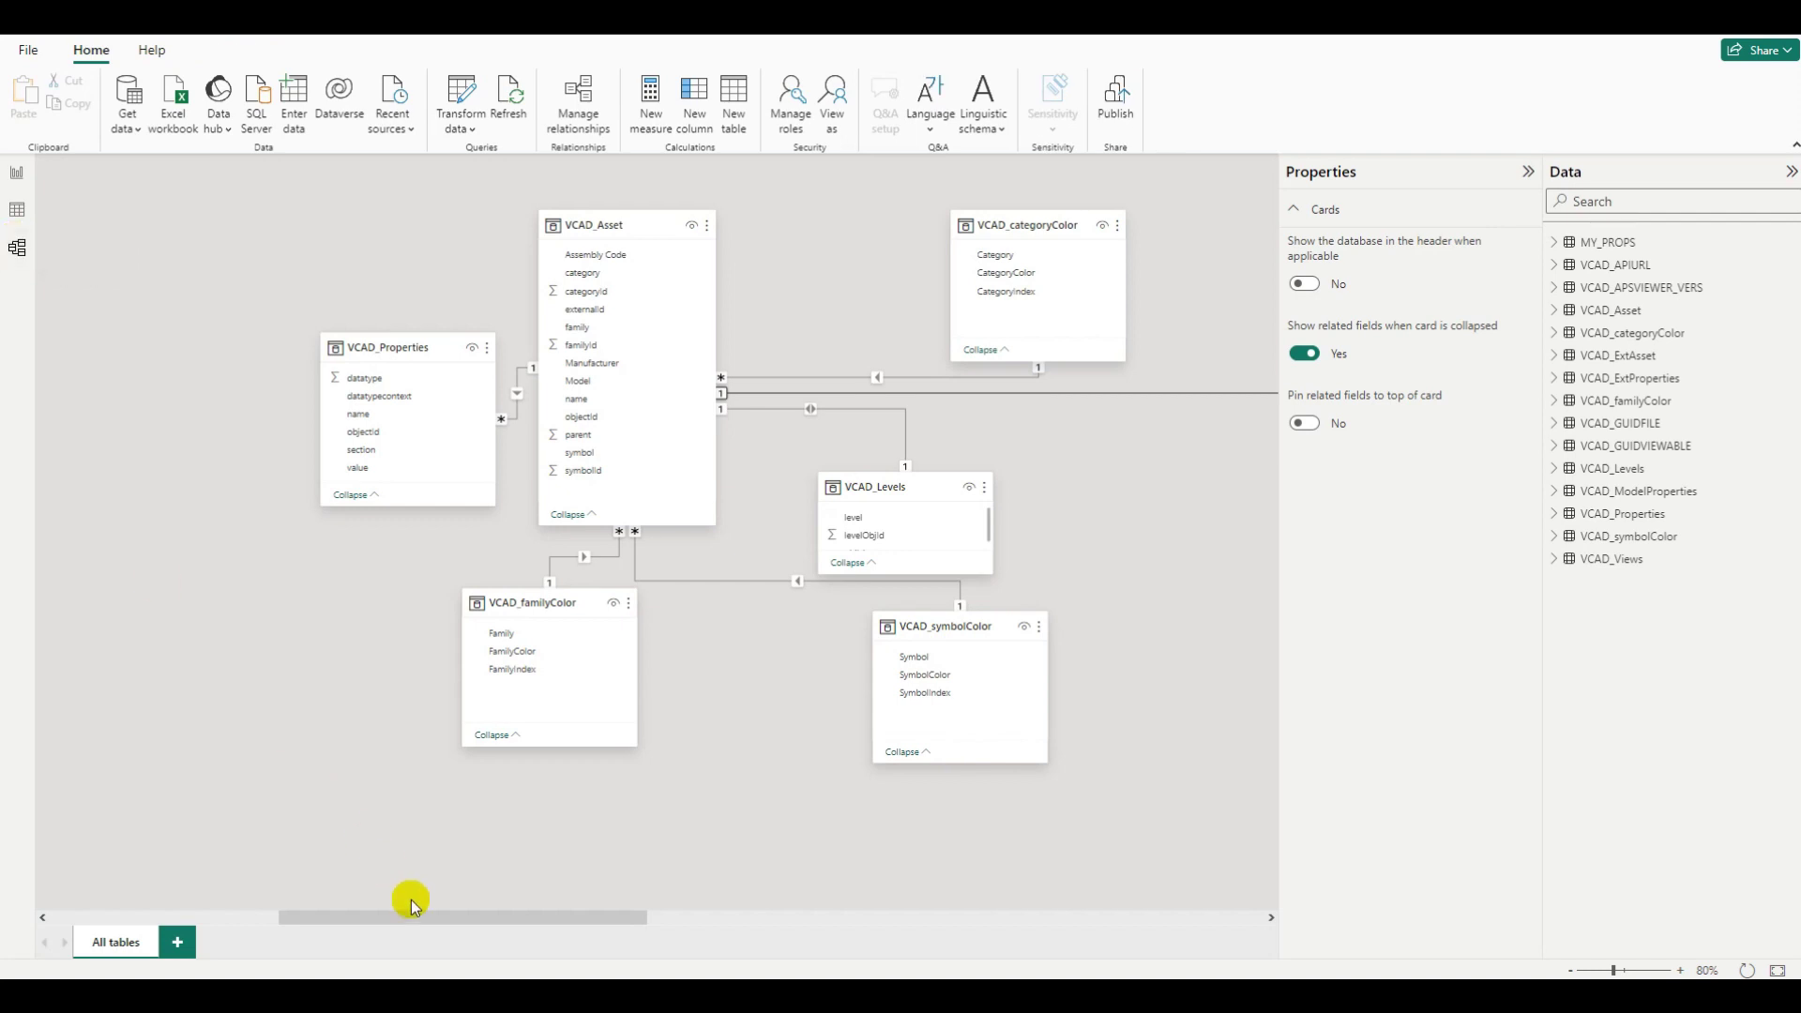
{"action": "left_click_drag", "start_coordinate": [418, 915], "coordinate": [891, 916]}
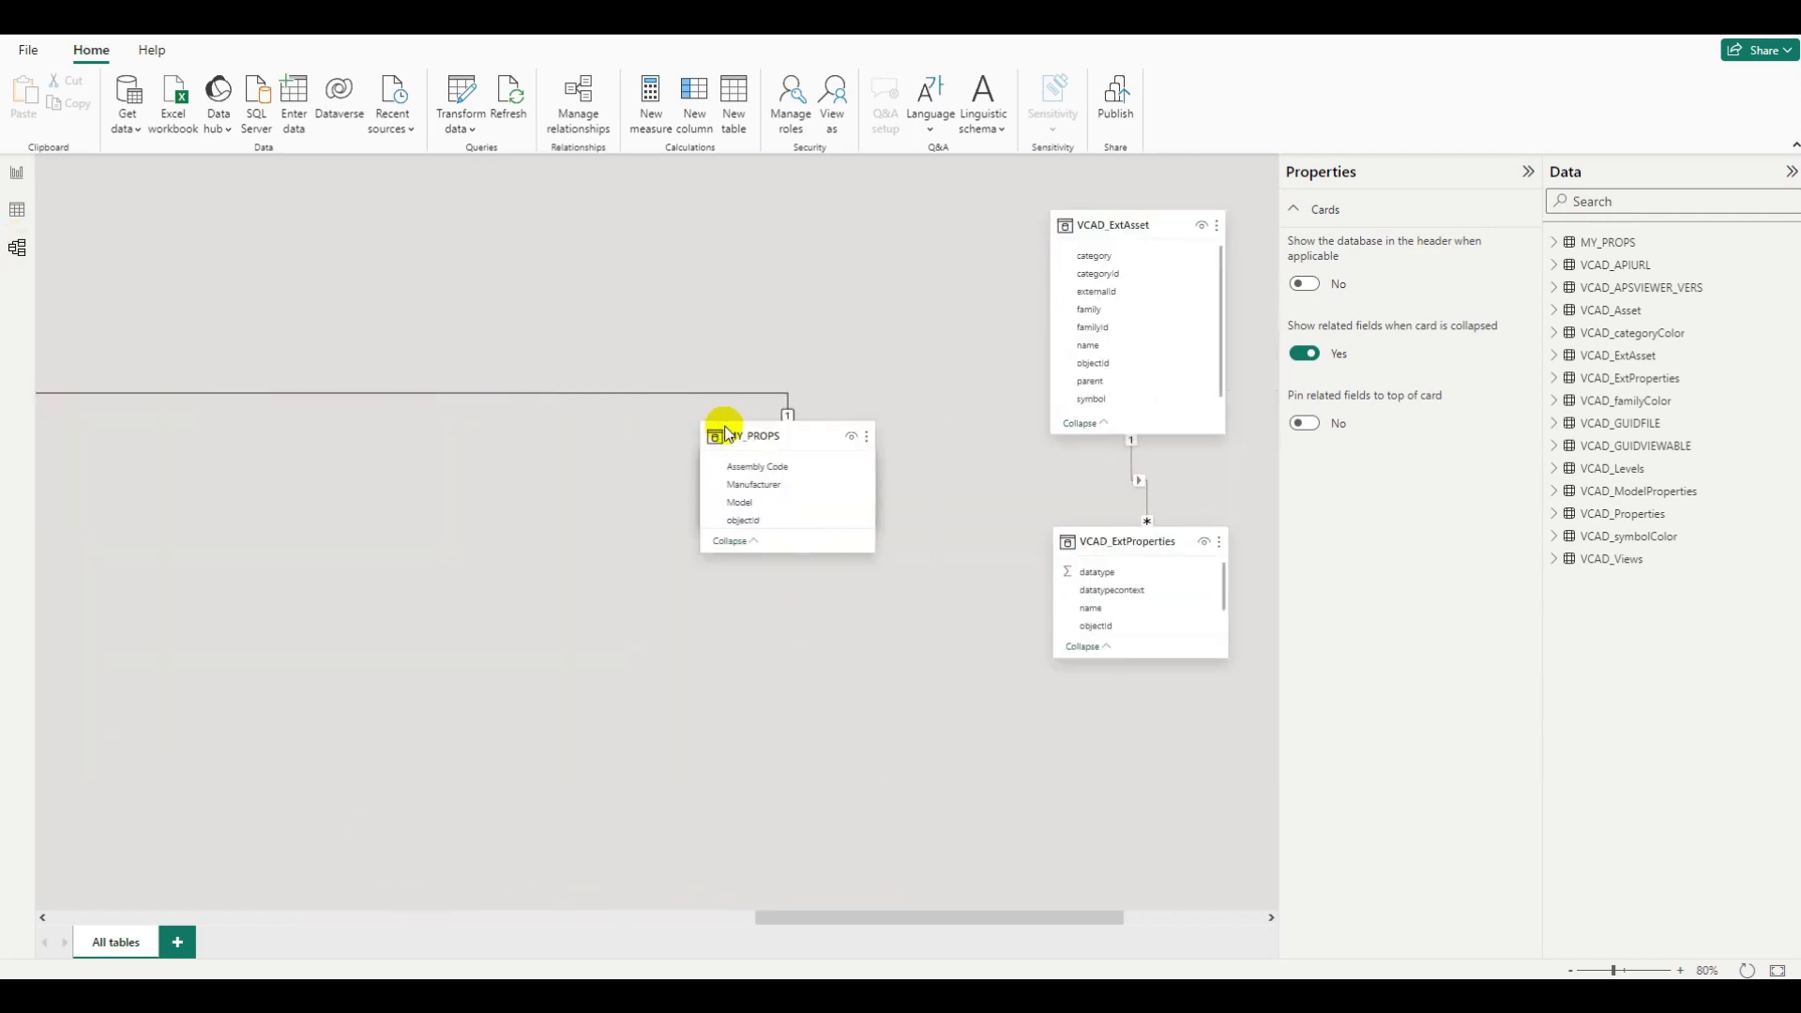
{"action": "scroll", "coordinate": [536, 480], "scroll_direction": "down", "scroll_amount": 3}
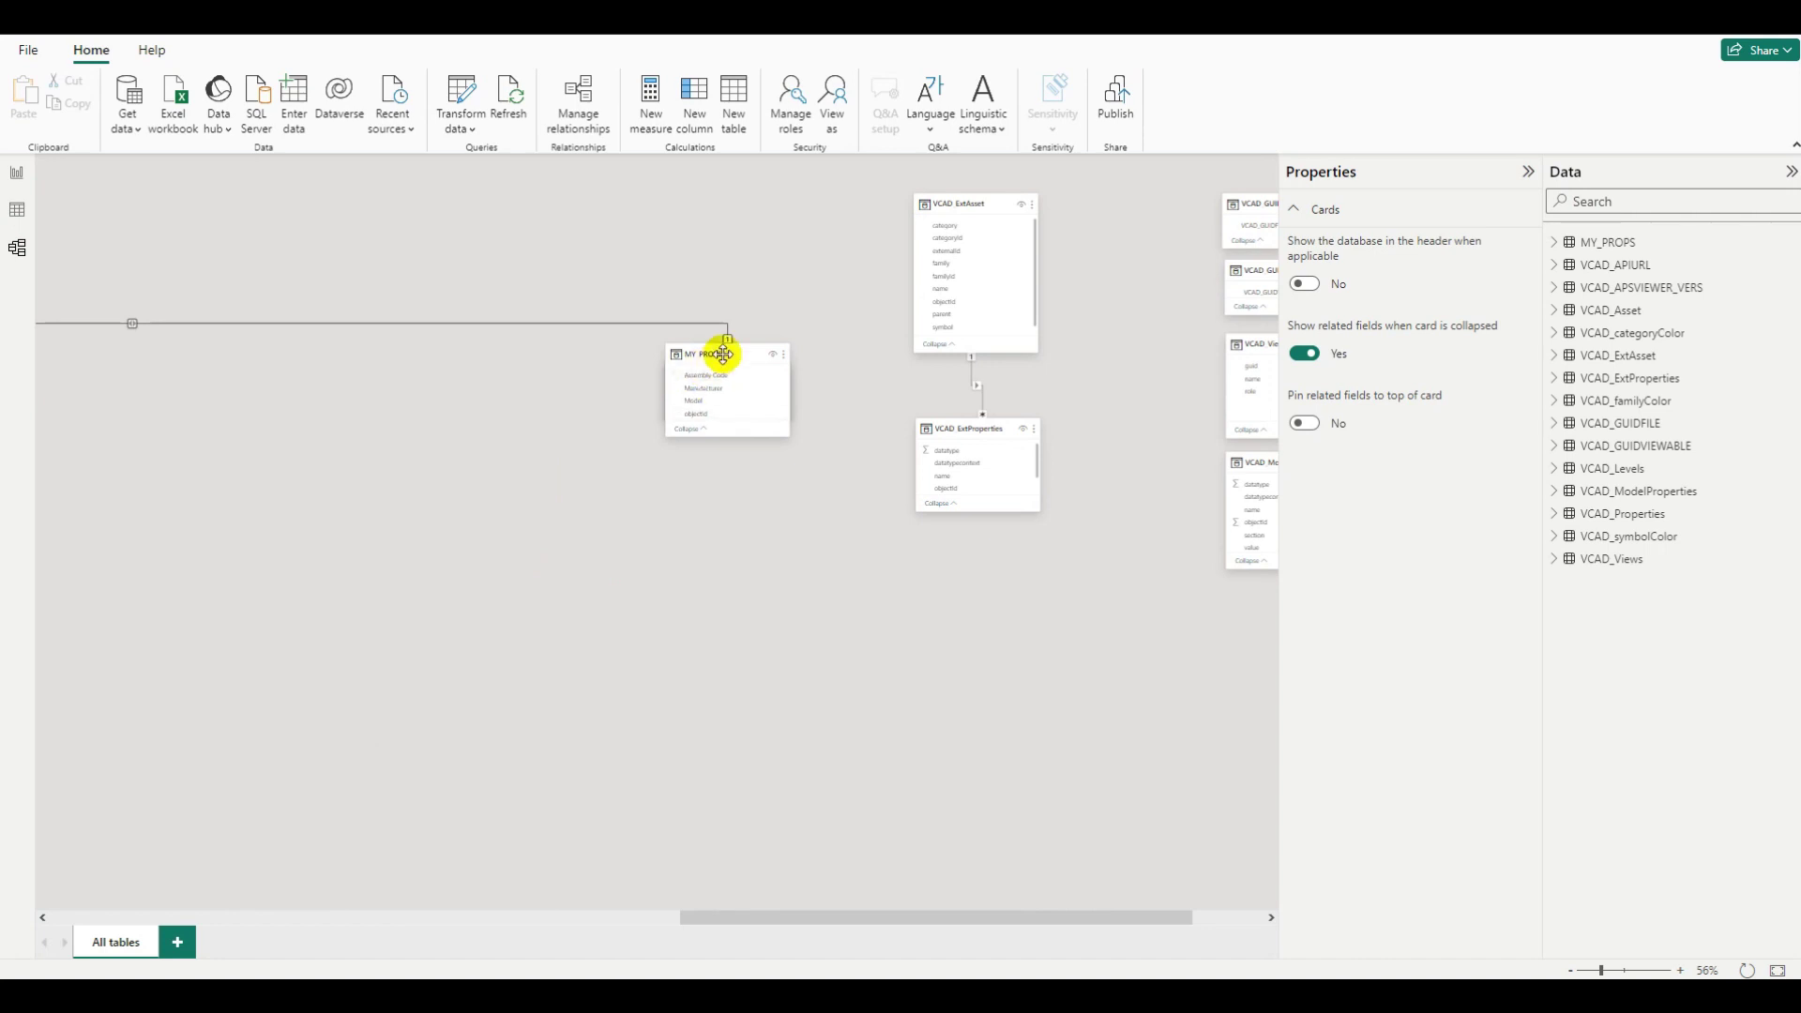
{"action": "left_click_drag", "start_coordinate": [715, 354], "coordinate": [166, 659]}
{"action": "left_click_drag", "start_coordinate": [776, 919], "coordinate": [435, 917]}
{"action": "left_click_drag", "start_coordinate": [1003, 664], "coordinate": [522, 663]}
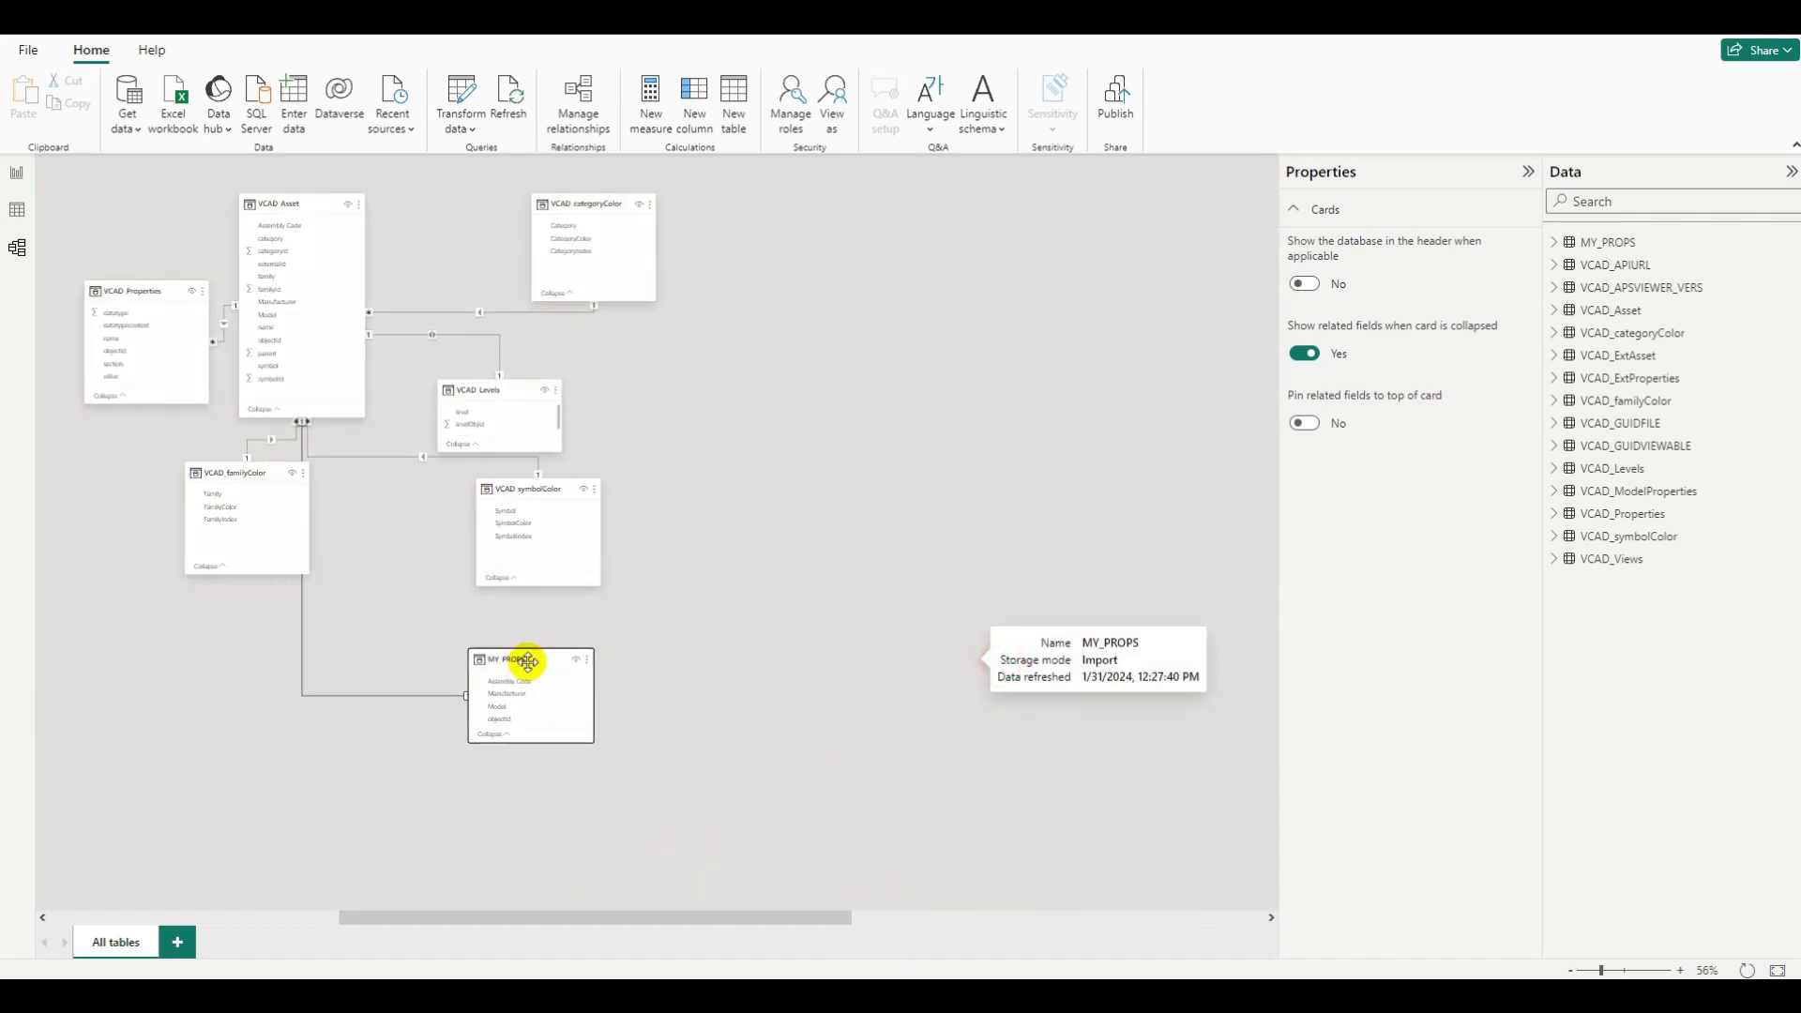
{"action": "left_click_drag", "start_coordinate": [521, 915], "coordinate": [589, 630]}
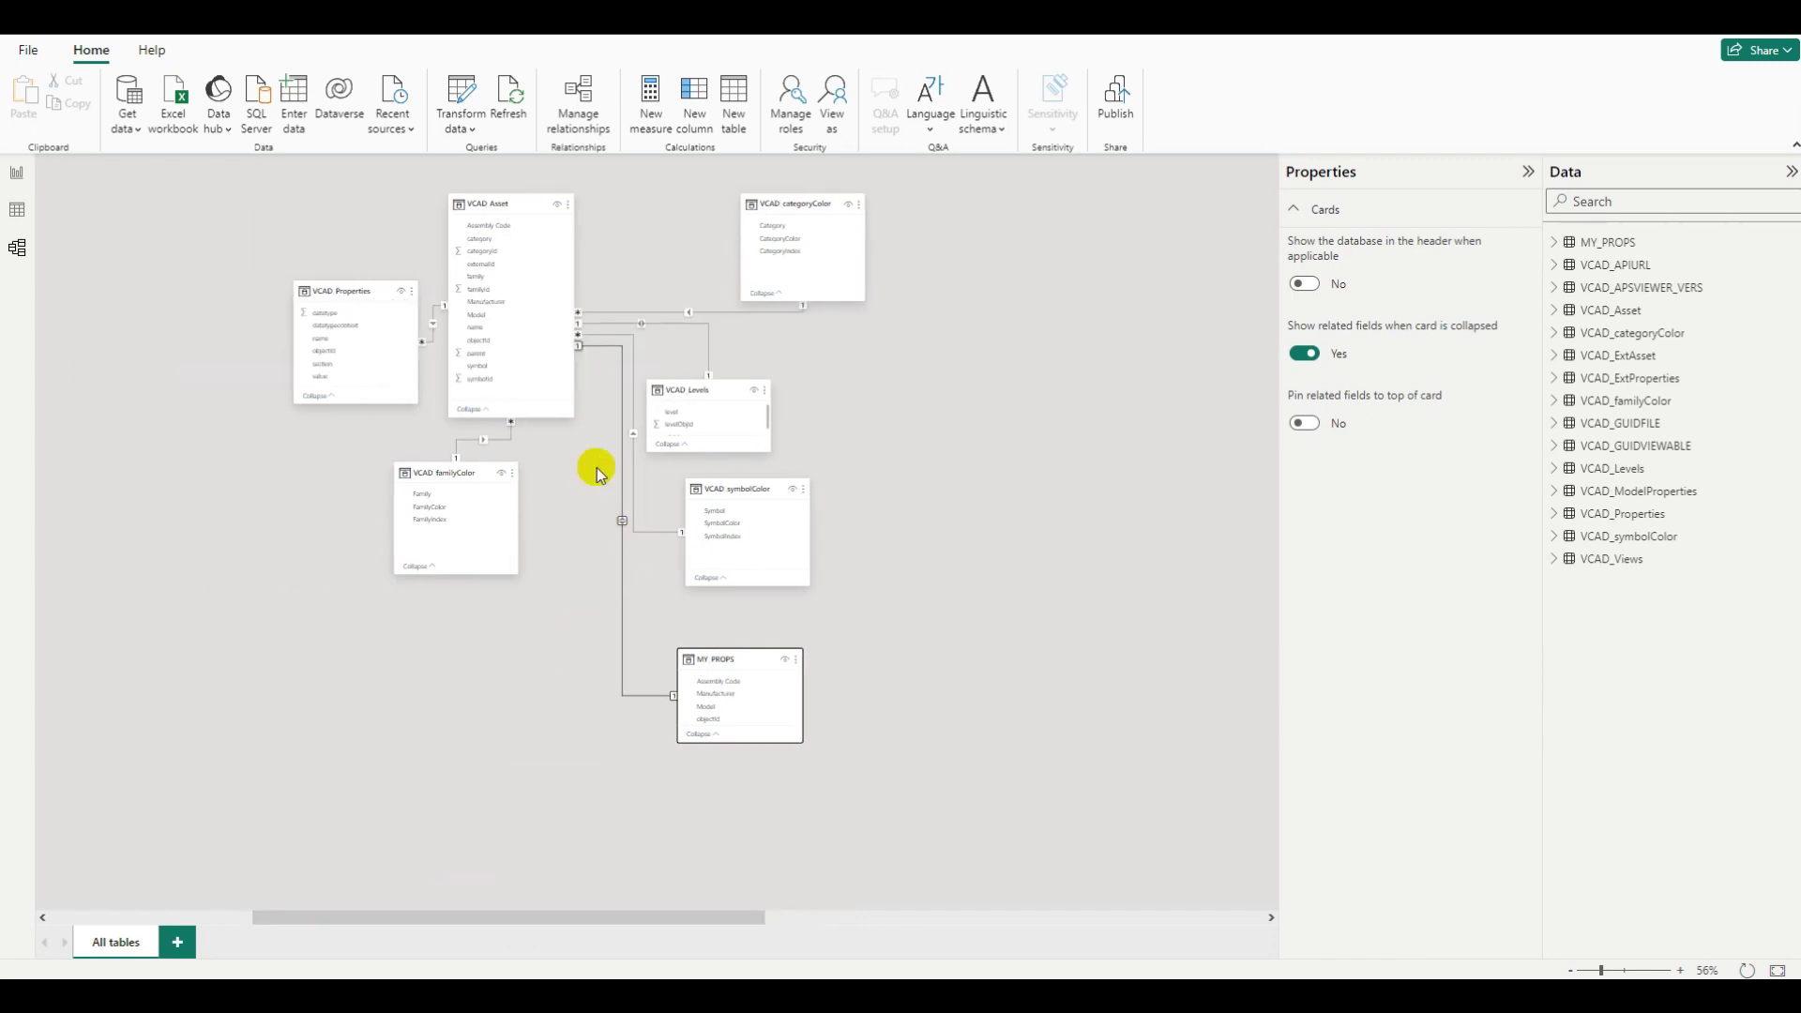
- Delete the objectId relationship between MY_PROPS and VCAD_Asset and shift the MY_PROPS table away from the connected tables
{"action": "left_click", "coordinate": [622, 574]}
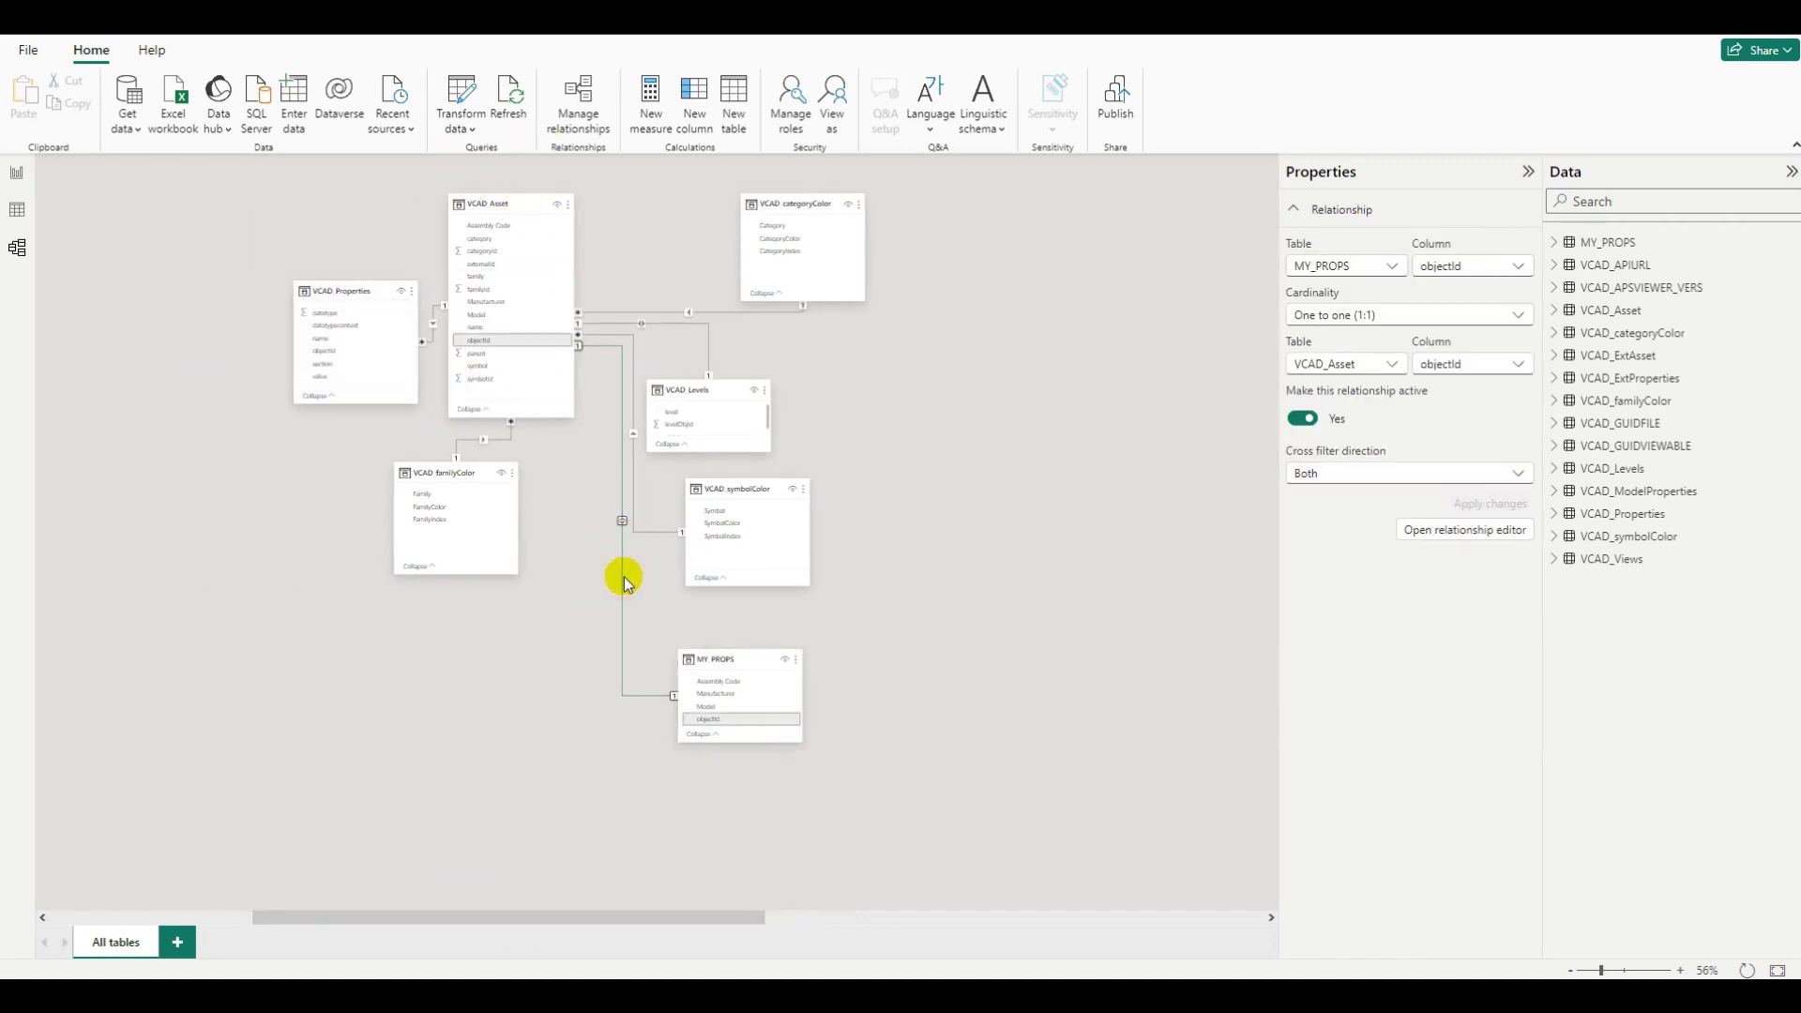
{"action": "key", "text": "Delete"}
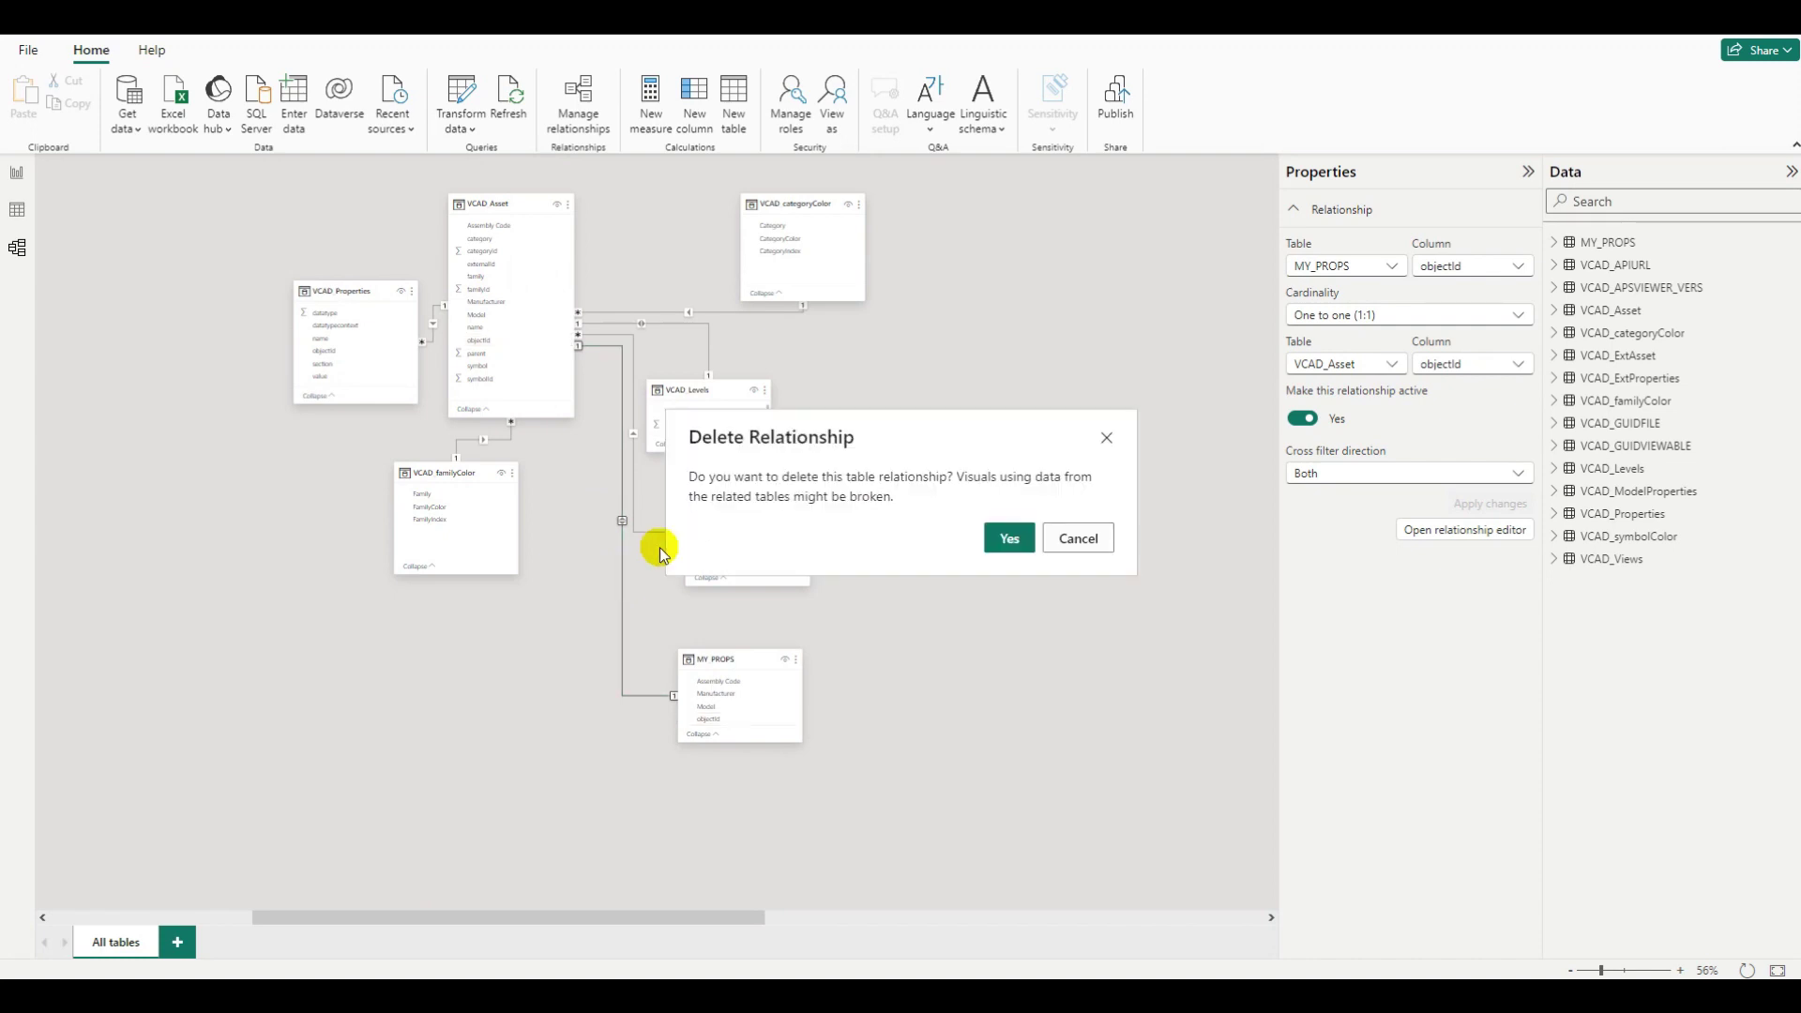
{"action": "left_click", "coordinate": [1004, 535]}
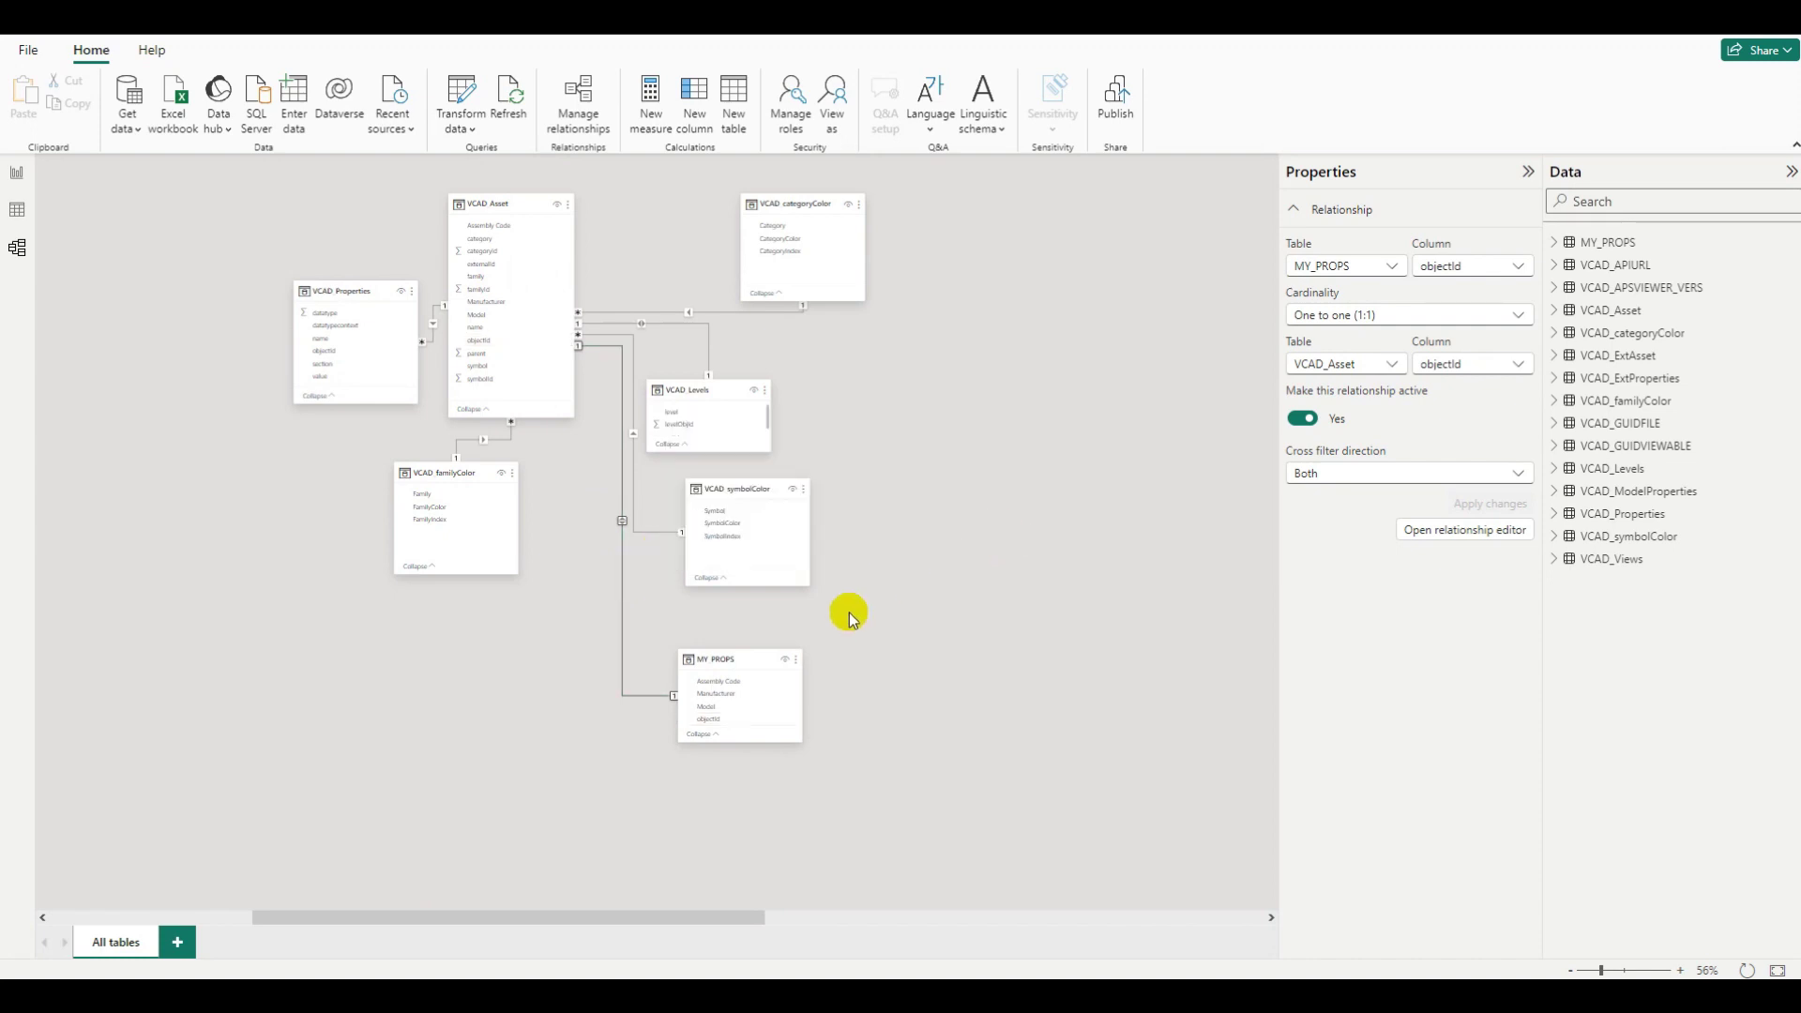
{"action": "left_click_drag", "start_coordinate": [715, 659], "coordinate": [568, 661]}
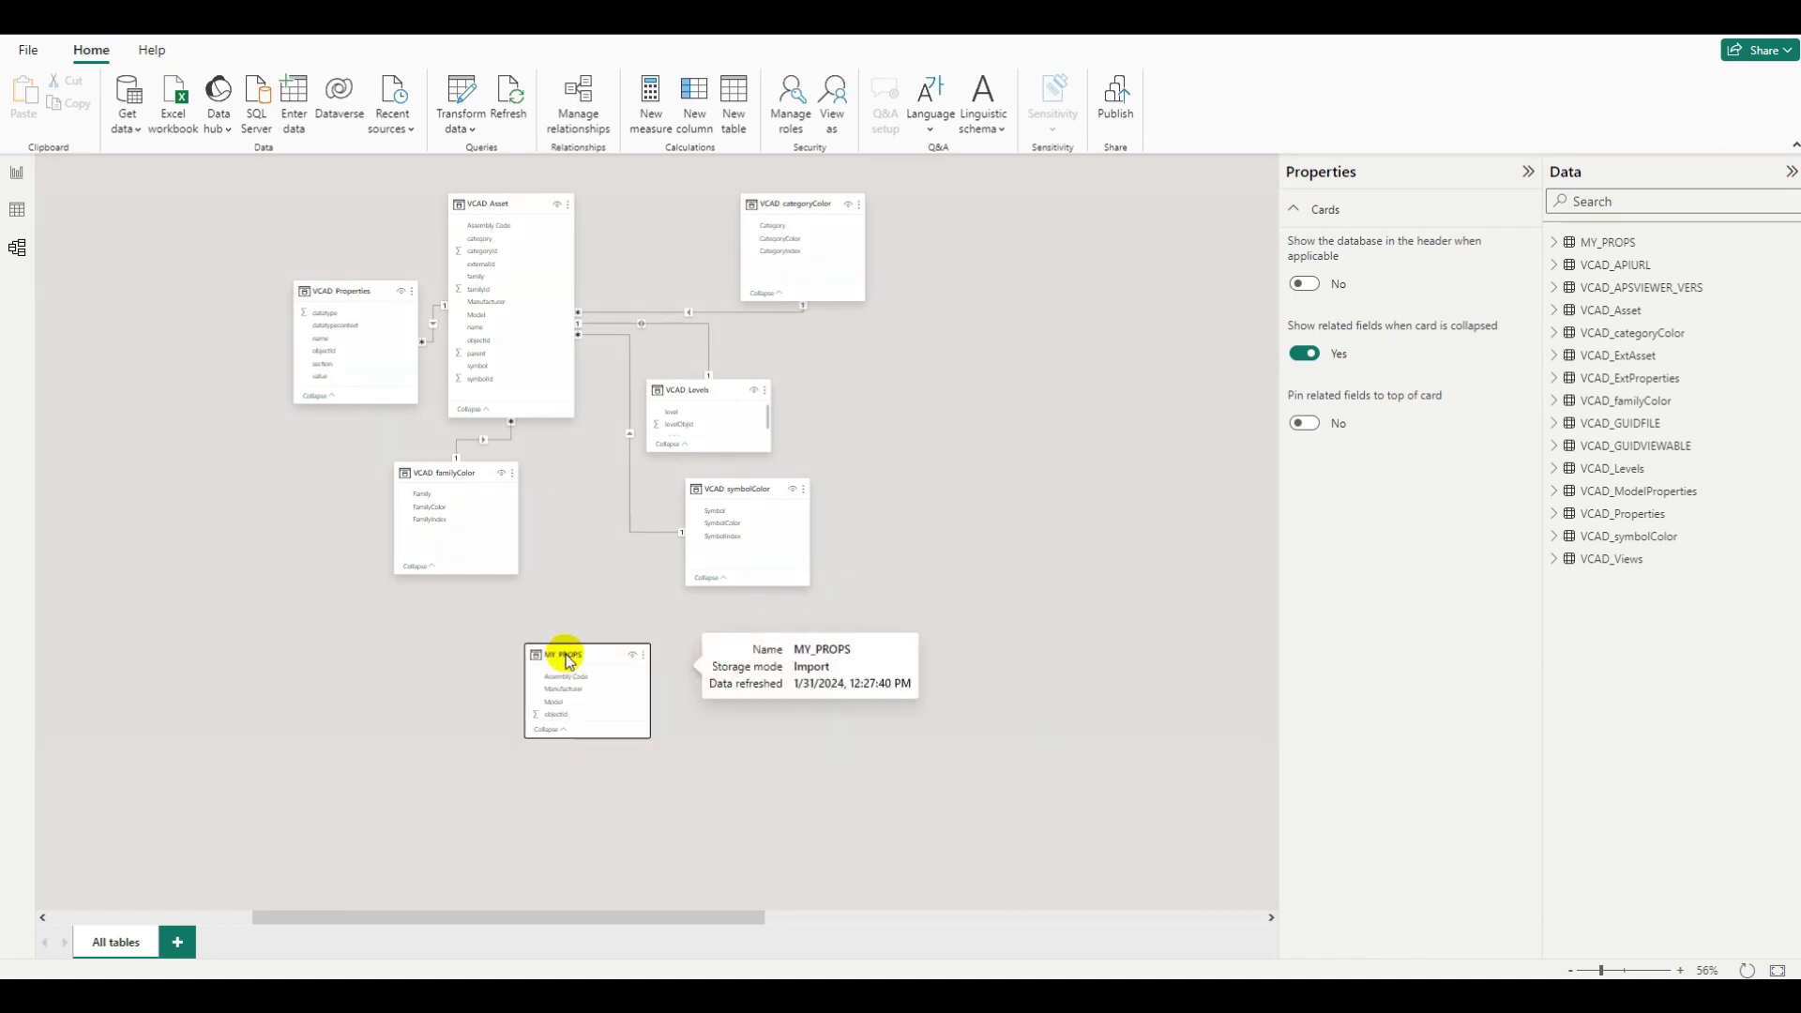
{"action": "scroll", "coordinate": [581, 608], "scroll_direction": "up", "scroll_amount": 1}
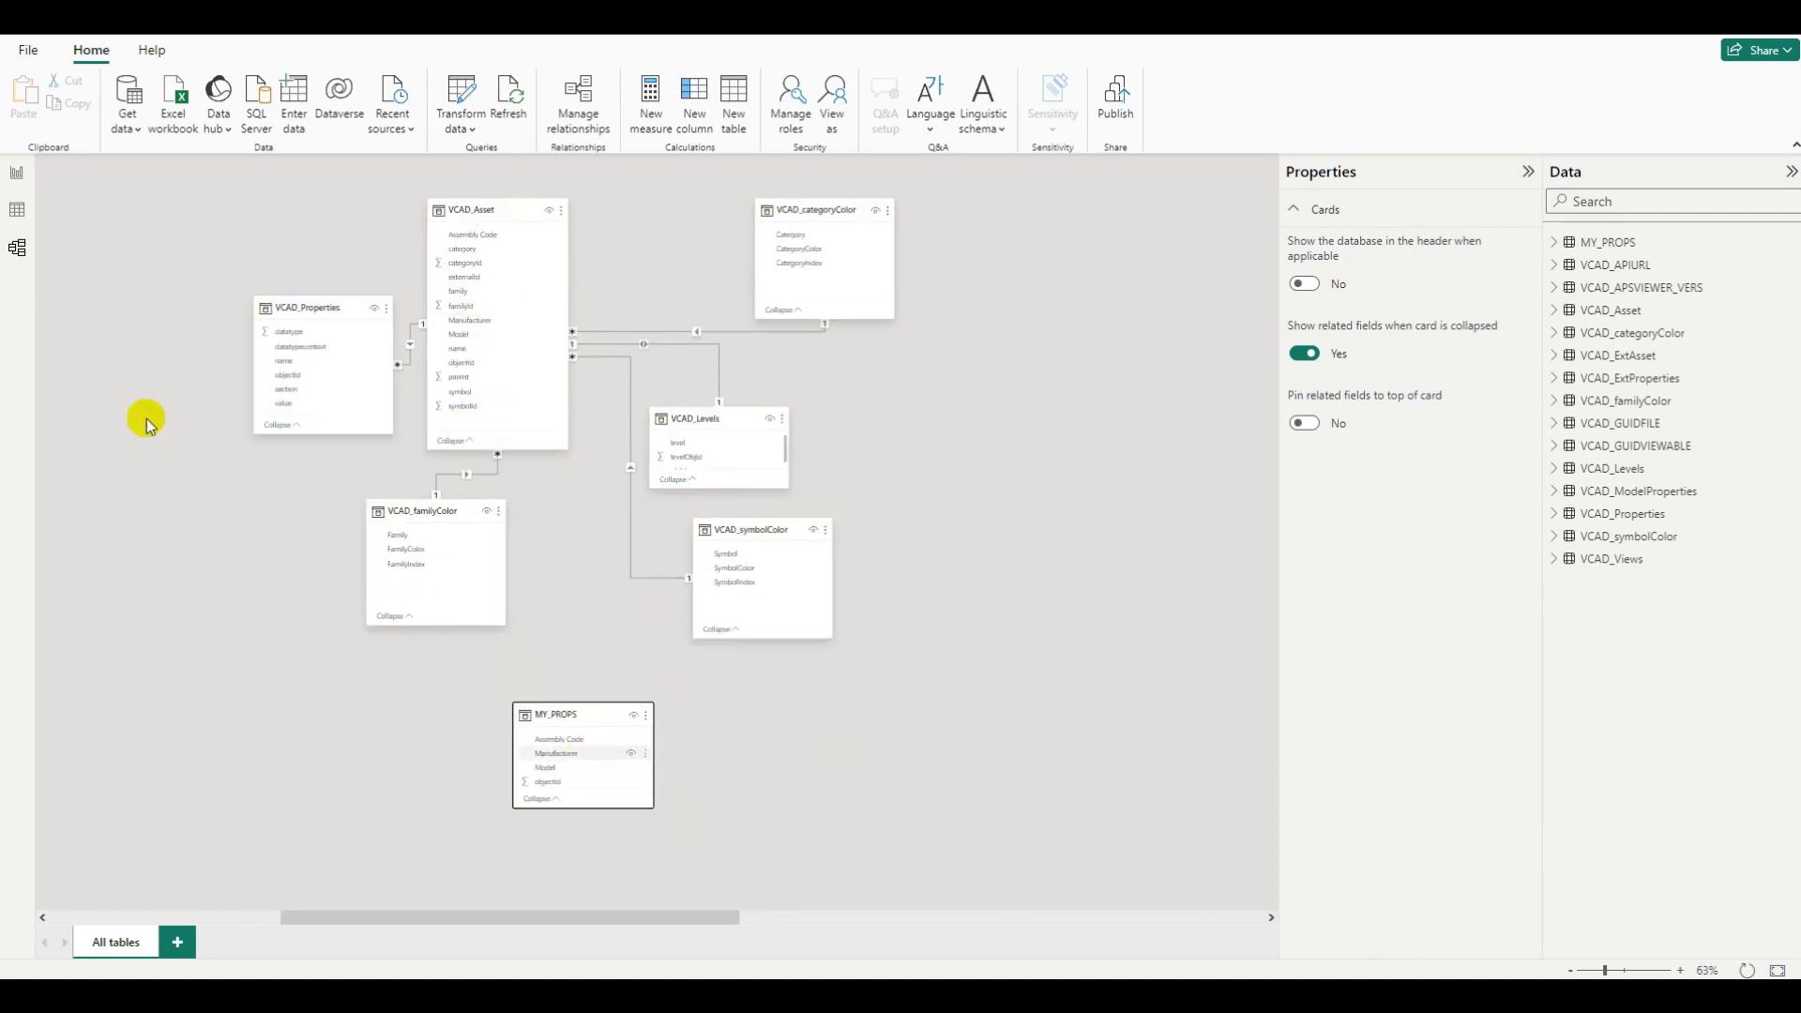
- Delete the Property List visual from the Asset Details report page
{"action": "left_click", "coordinate": [13, 175]}
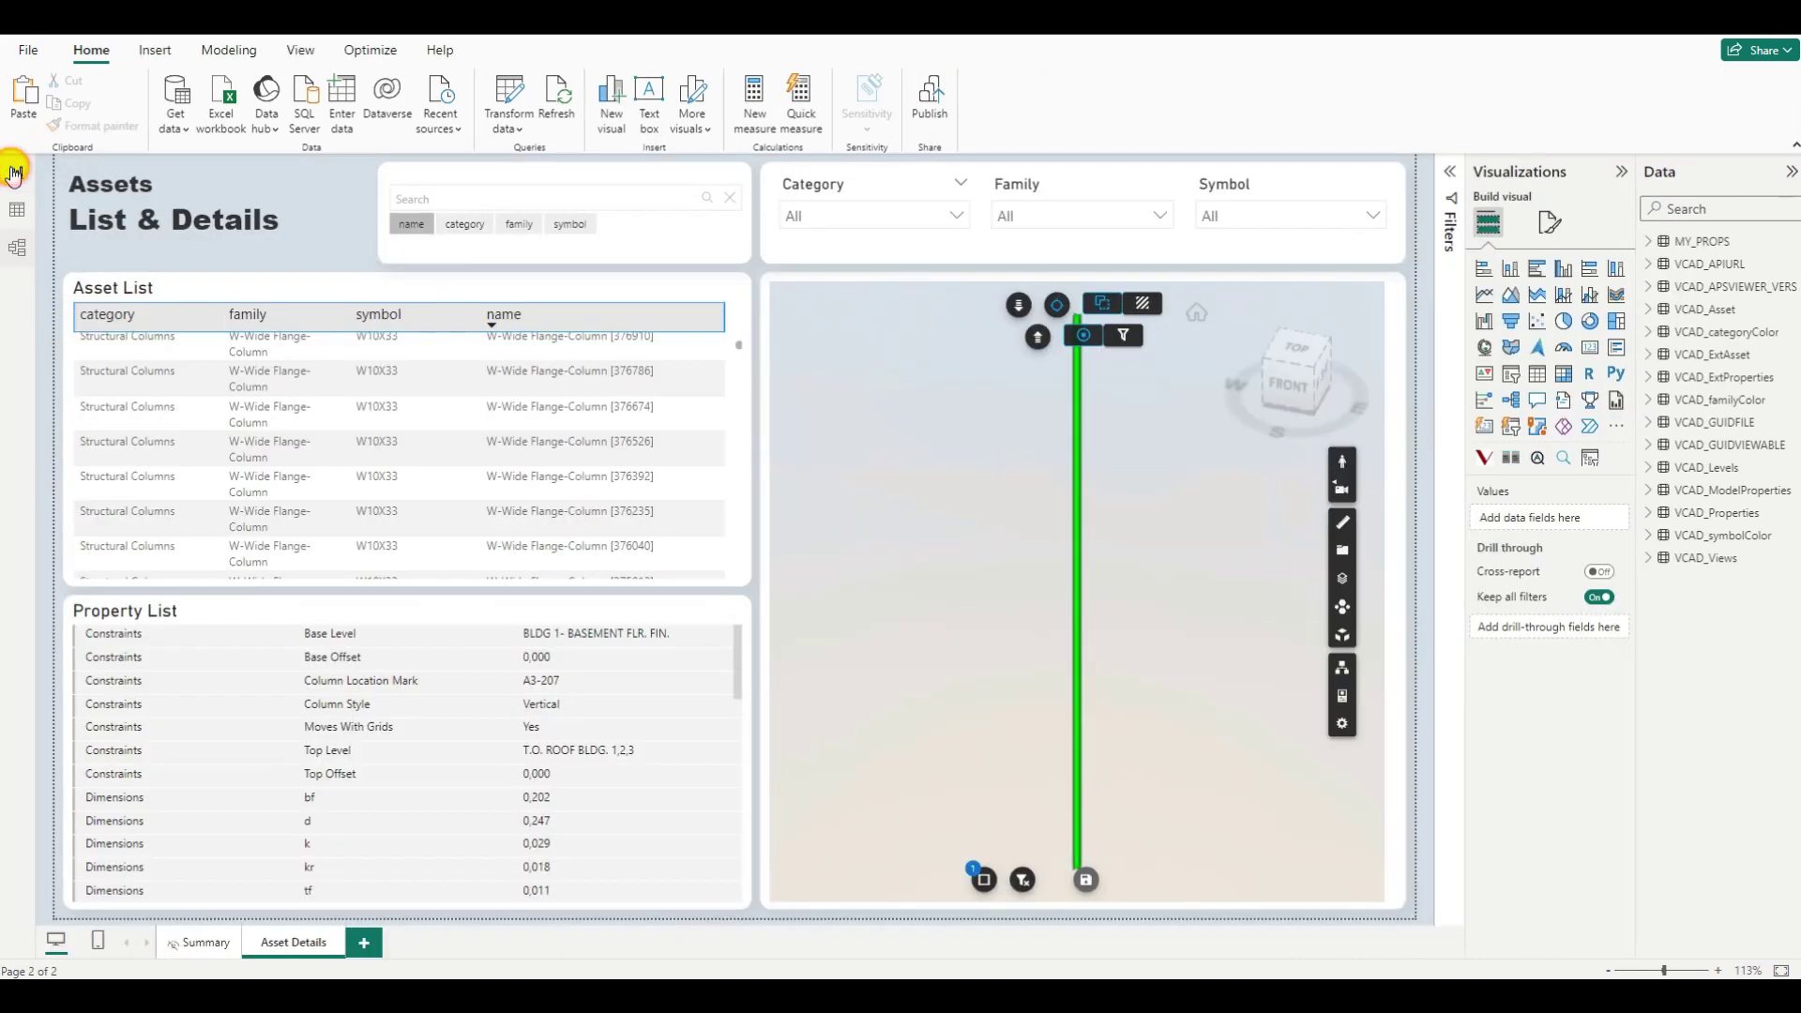
{"action": "left_click", "coordinate": [286, 607]}
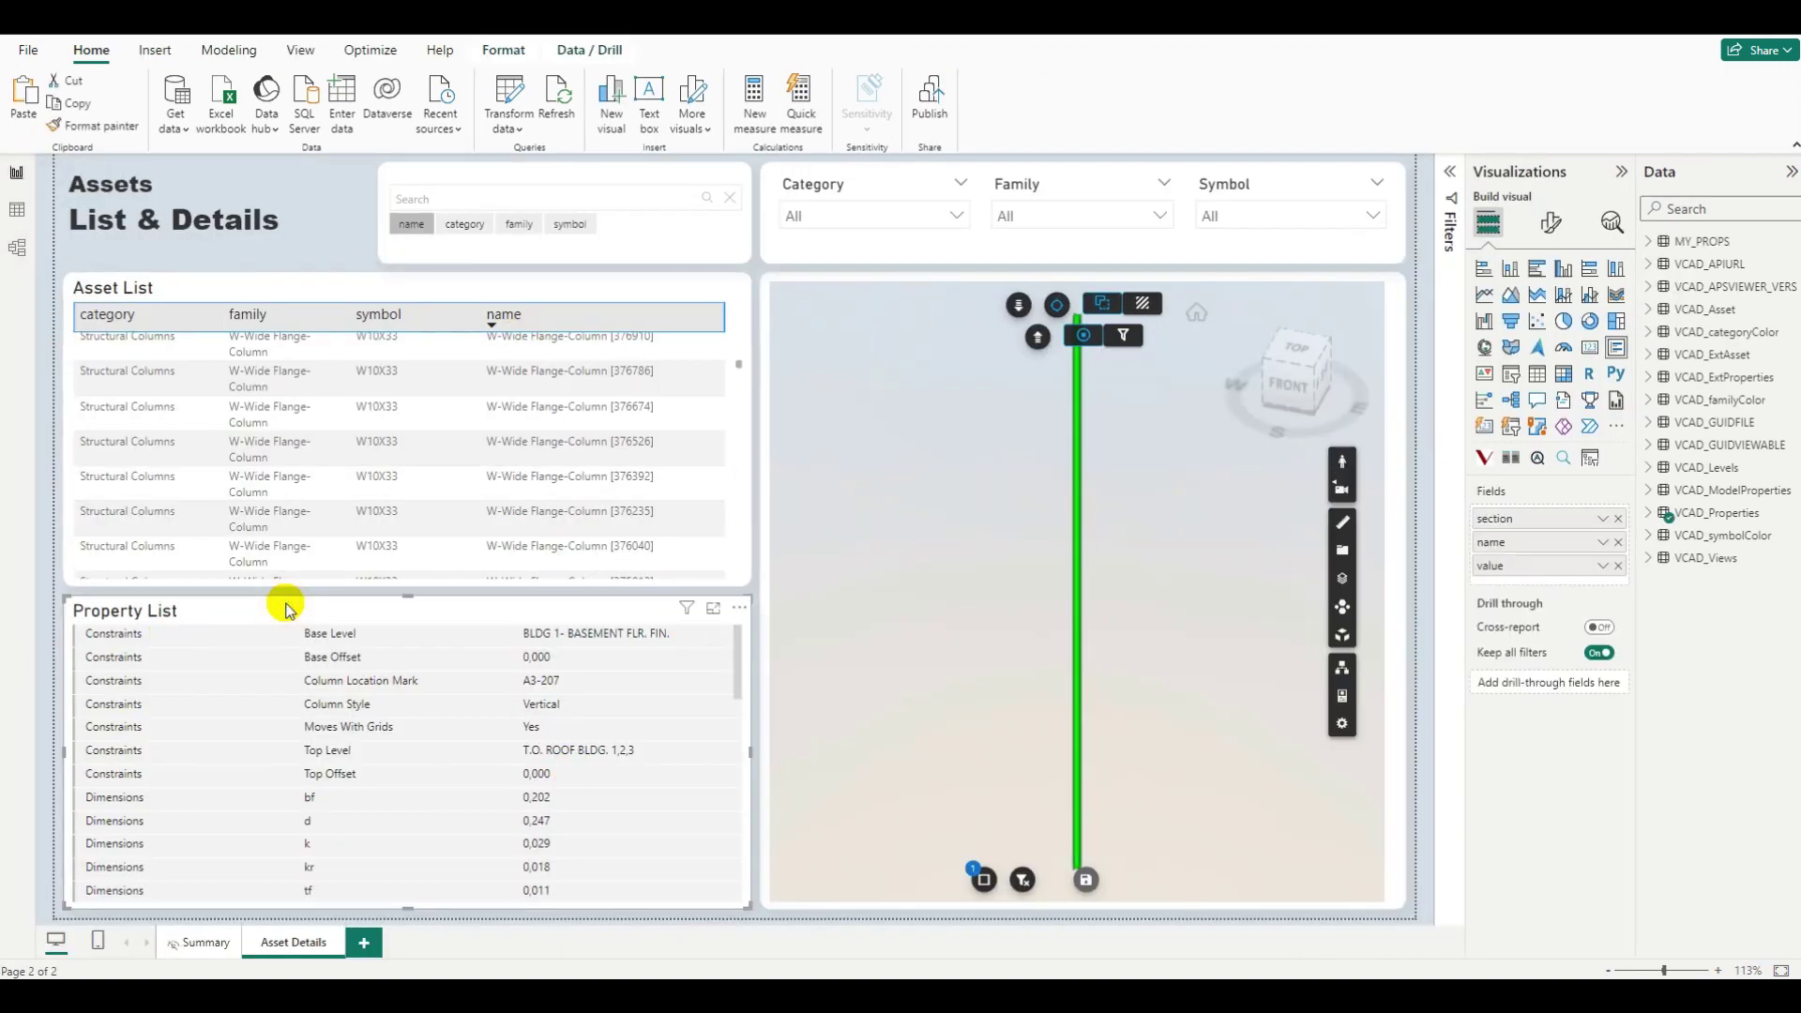
{"action": "key", "text": "Delete"}
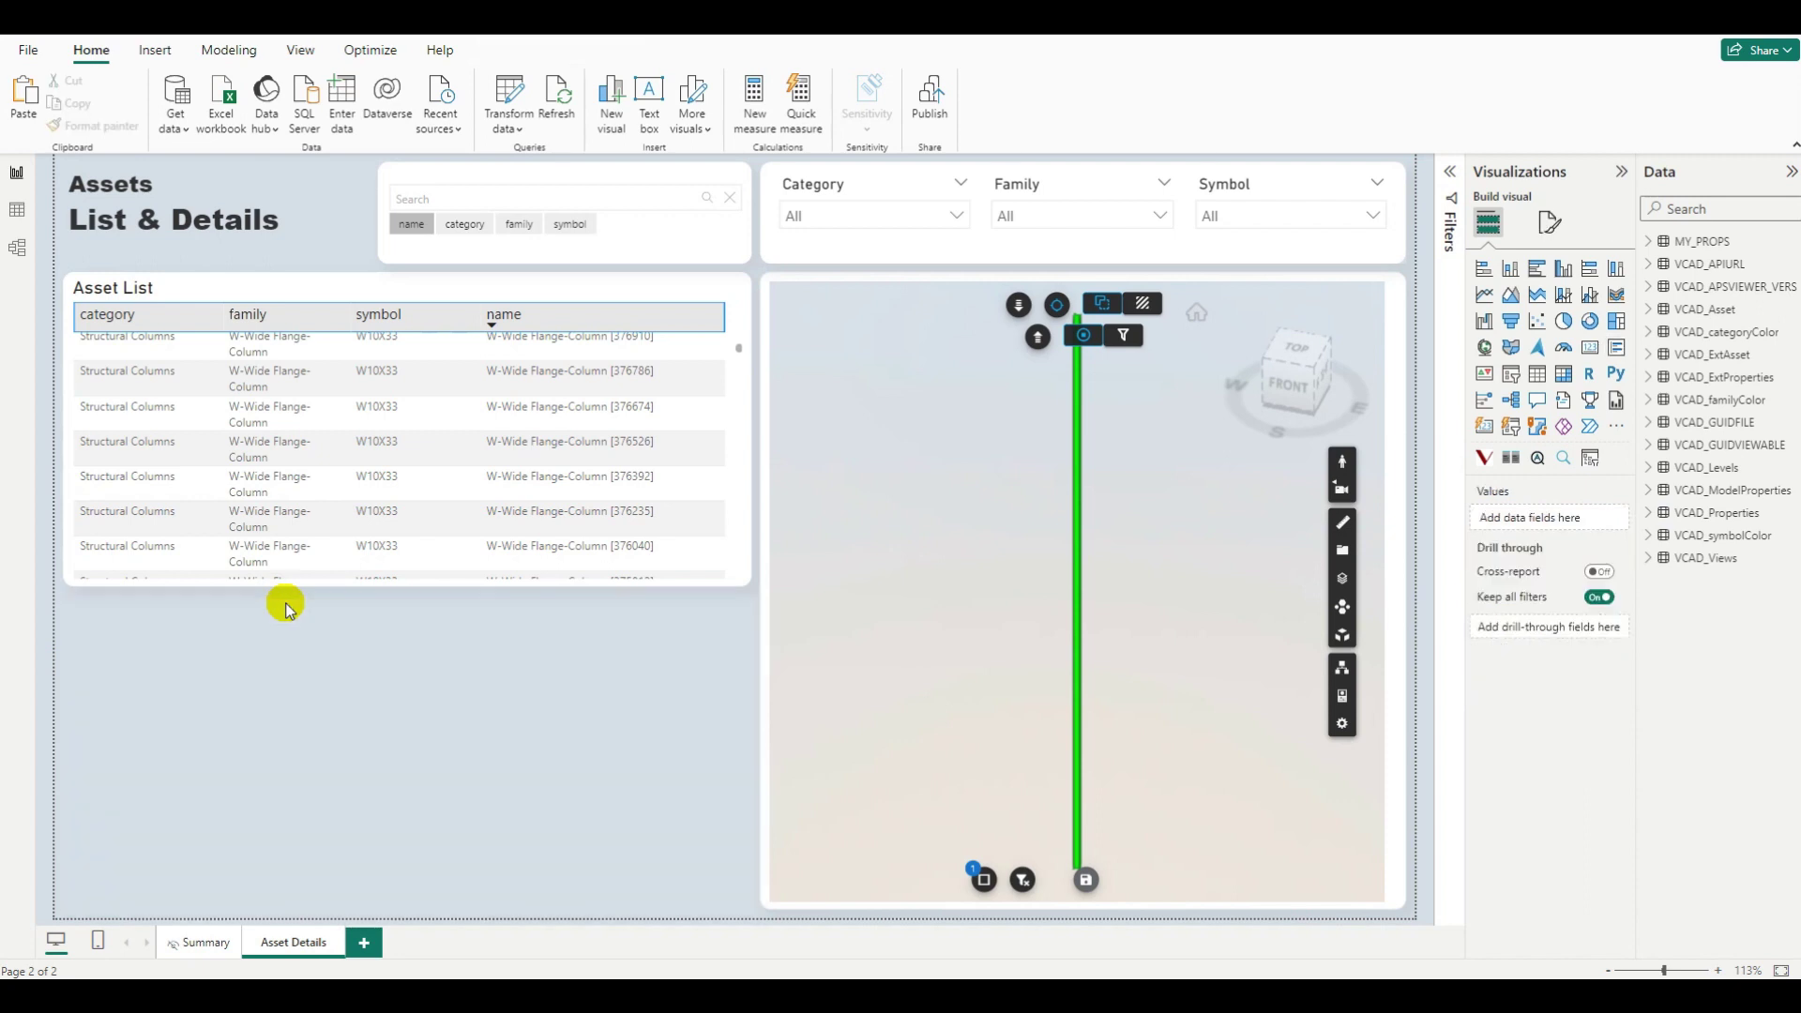
- Duplicate the Asset List table, place the copy directly beneath the original and narrow it to about half the width
{"action": "left_click", "coordinate": [507, 476]}
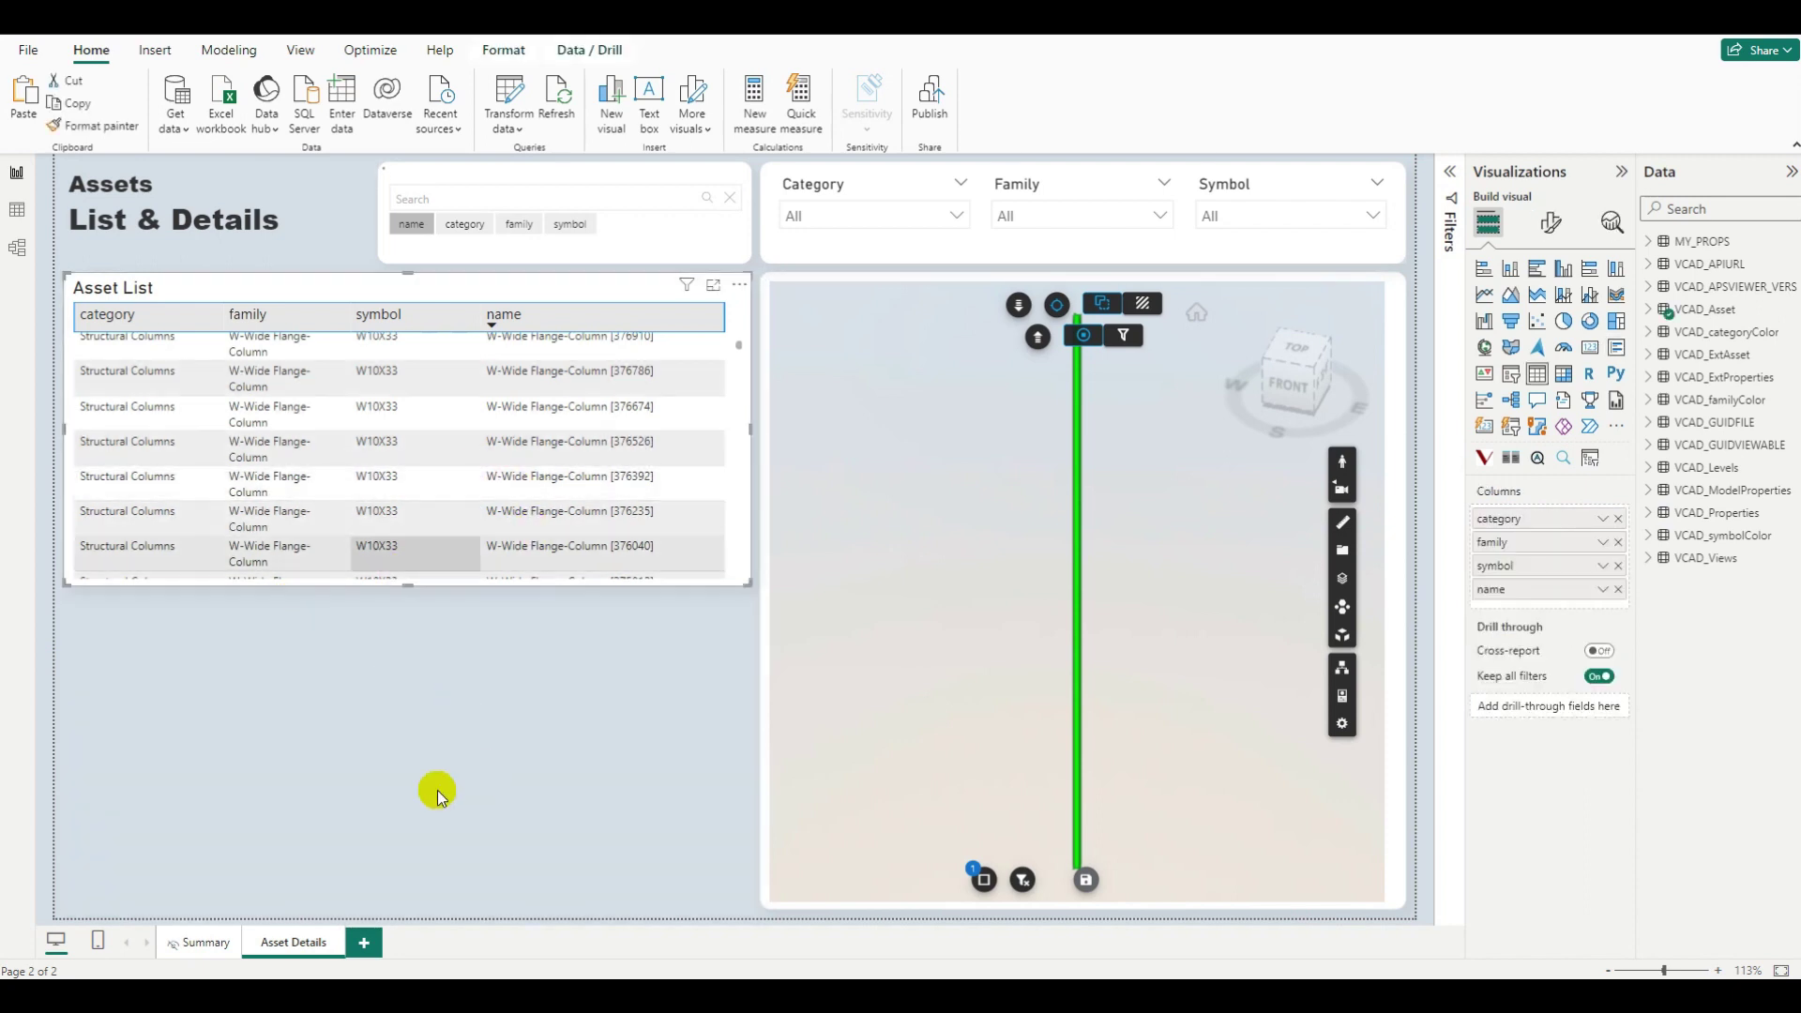
{"action": "left_click_drag", "start_coordinate": [352, 586], "coordinate": [351, 588]}
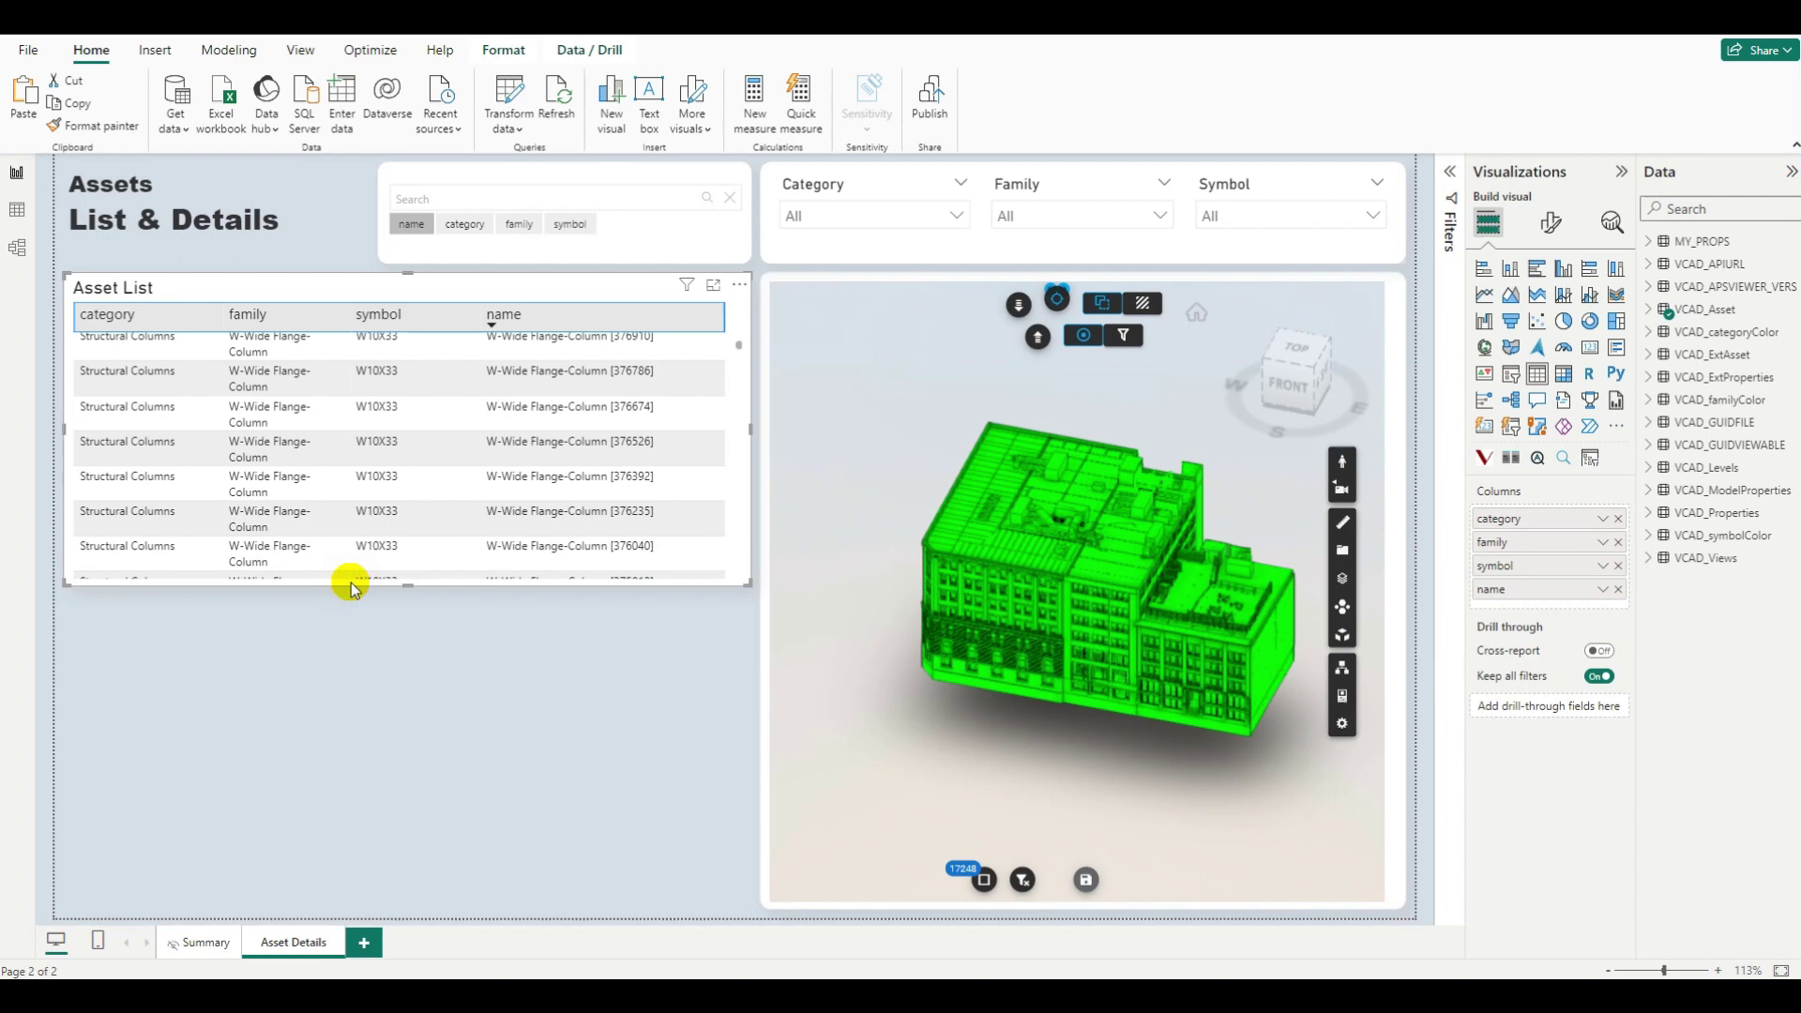
{"action": "key", "text": "ctrl+v"}
{"action": "left_click_drag", "start_coordinate": [437, 290], "coordinate": [423, 600]}
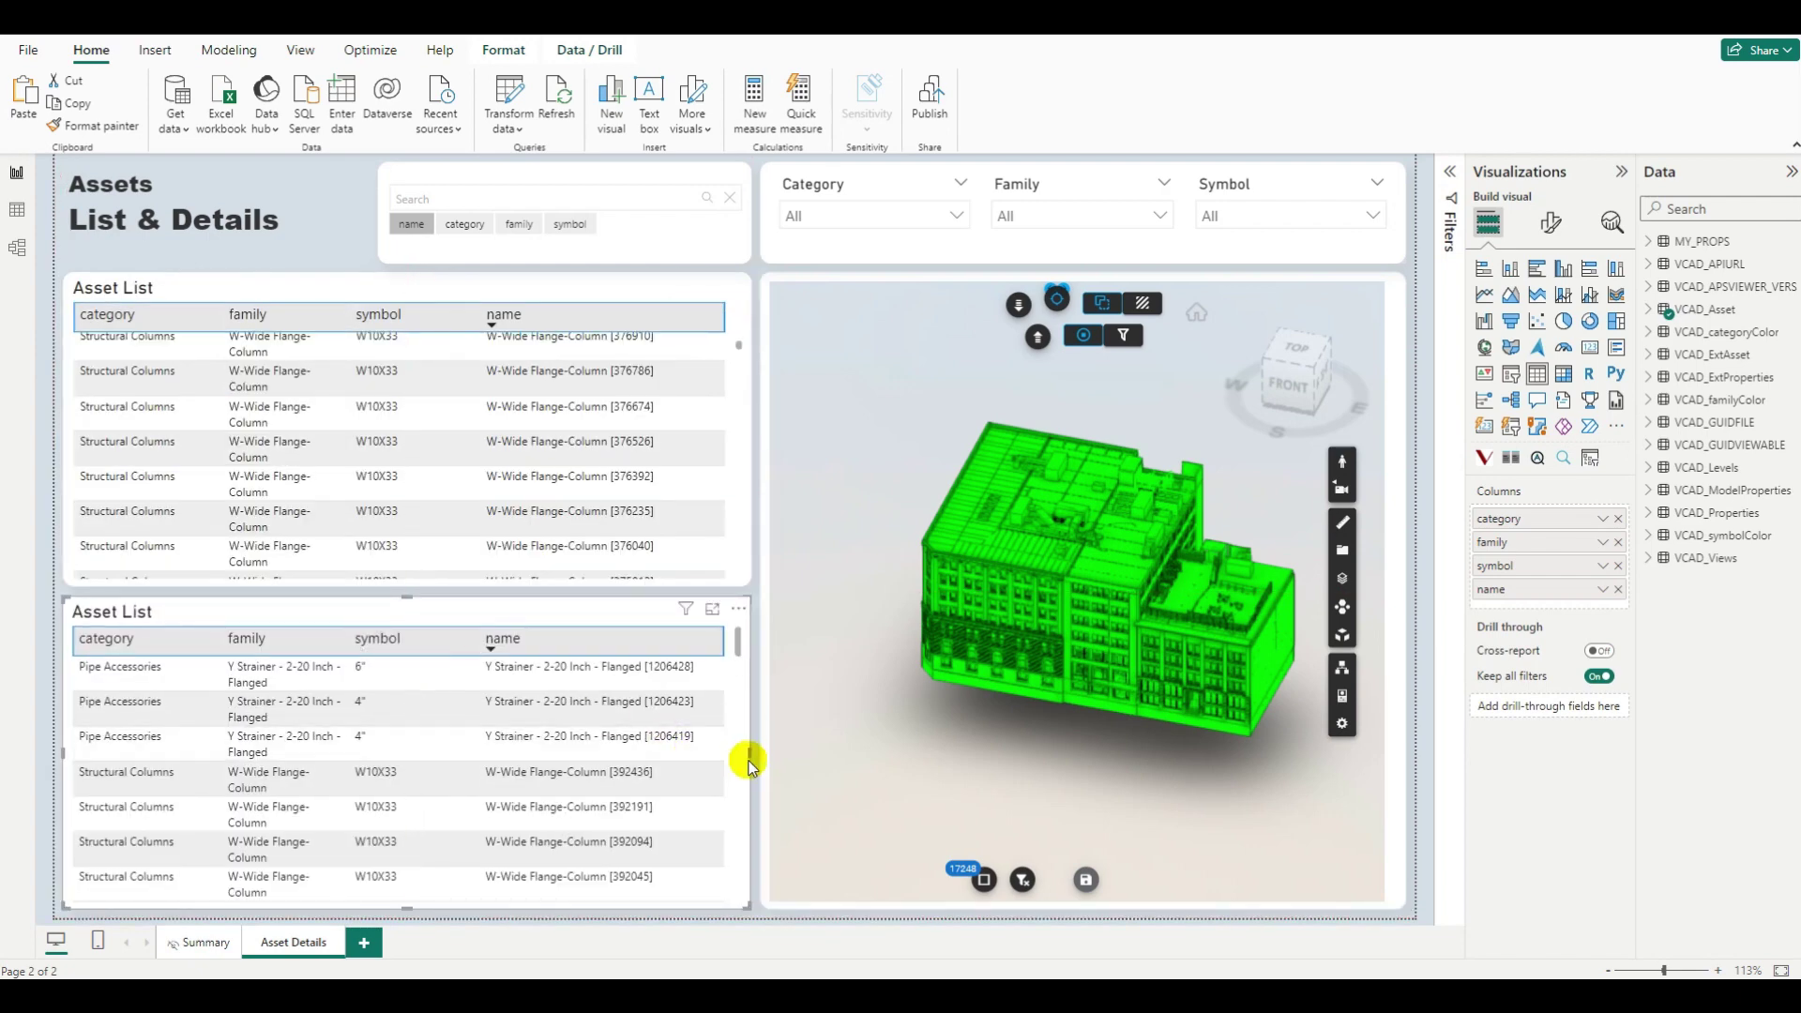
{"action": "left_click_drag", "start_coordinate": [749, 752], "coordinate": [366, 729]}
- Remove the category, family, symbol and name columns from the duplicated Asset List table
{"action": "left_click", "coordinate": [1618, 519]}
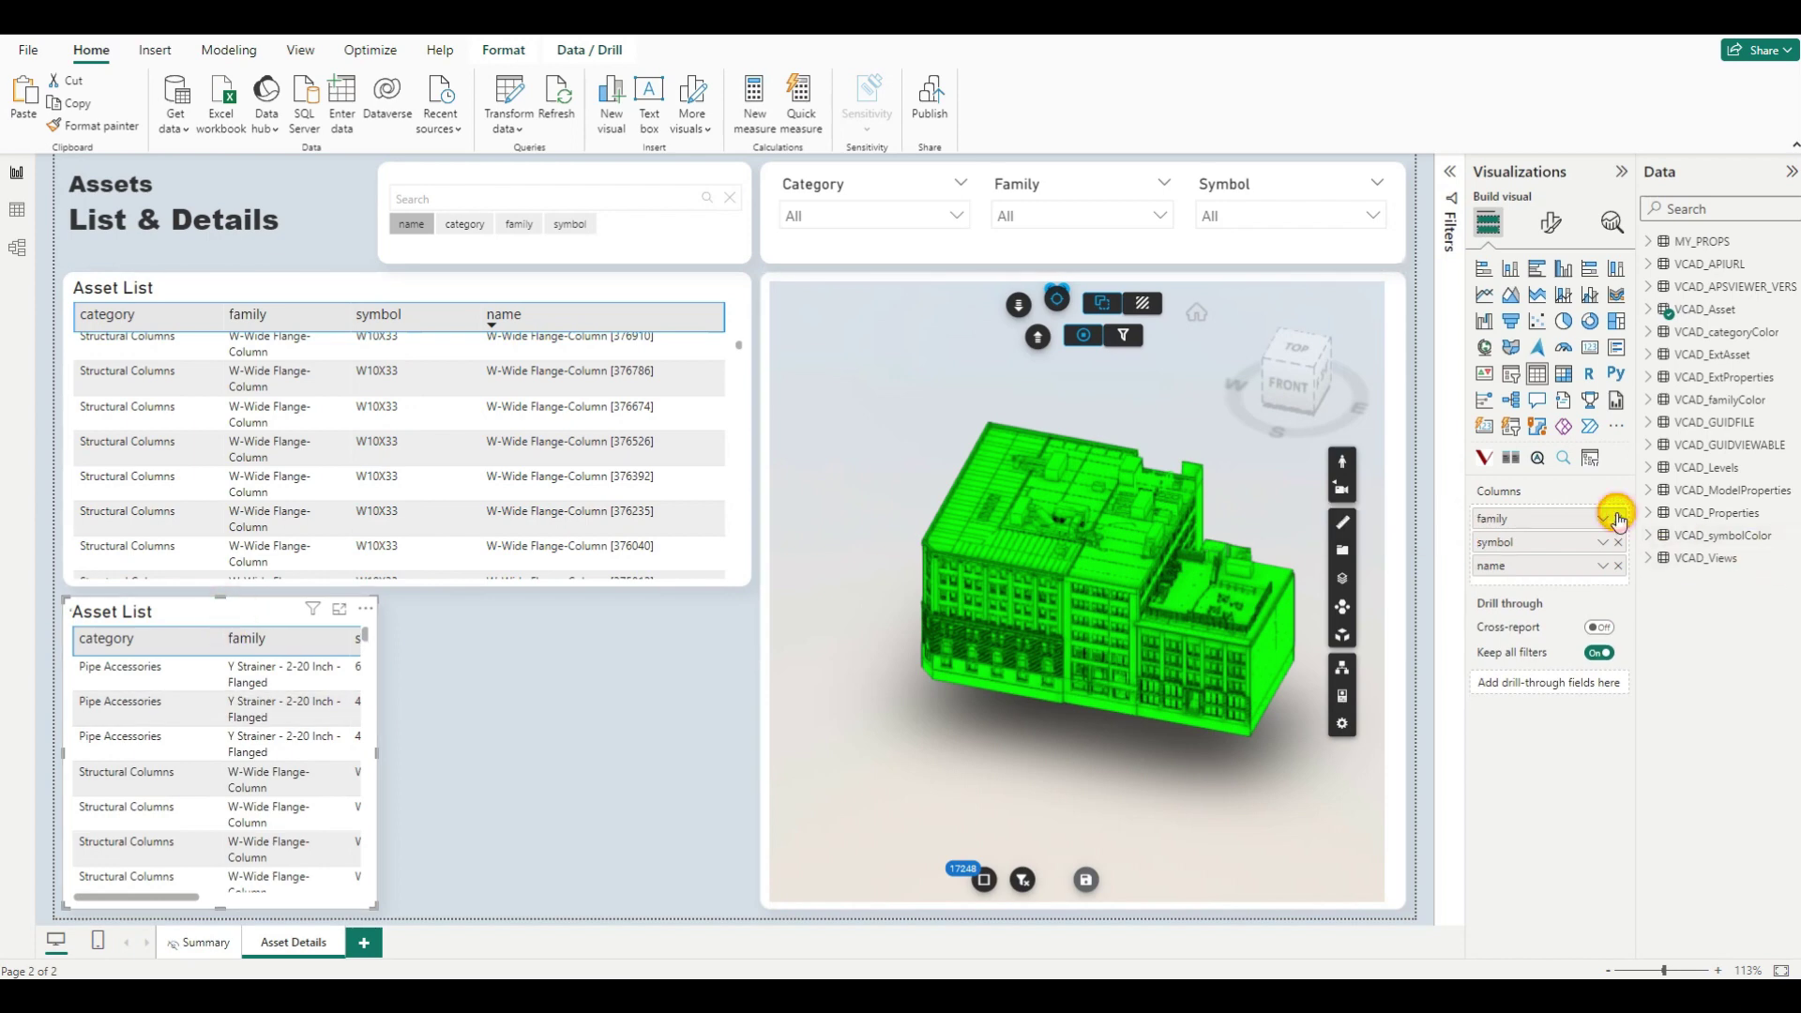
{"action": "left_click", "coordinate": [1618, 519]}
{"action": "left_click", "coordinate": [1618, 519]}
{"action": "left_click", "coordinate": [1618, 518]}
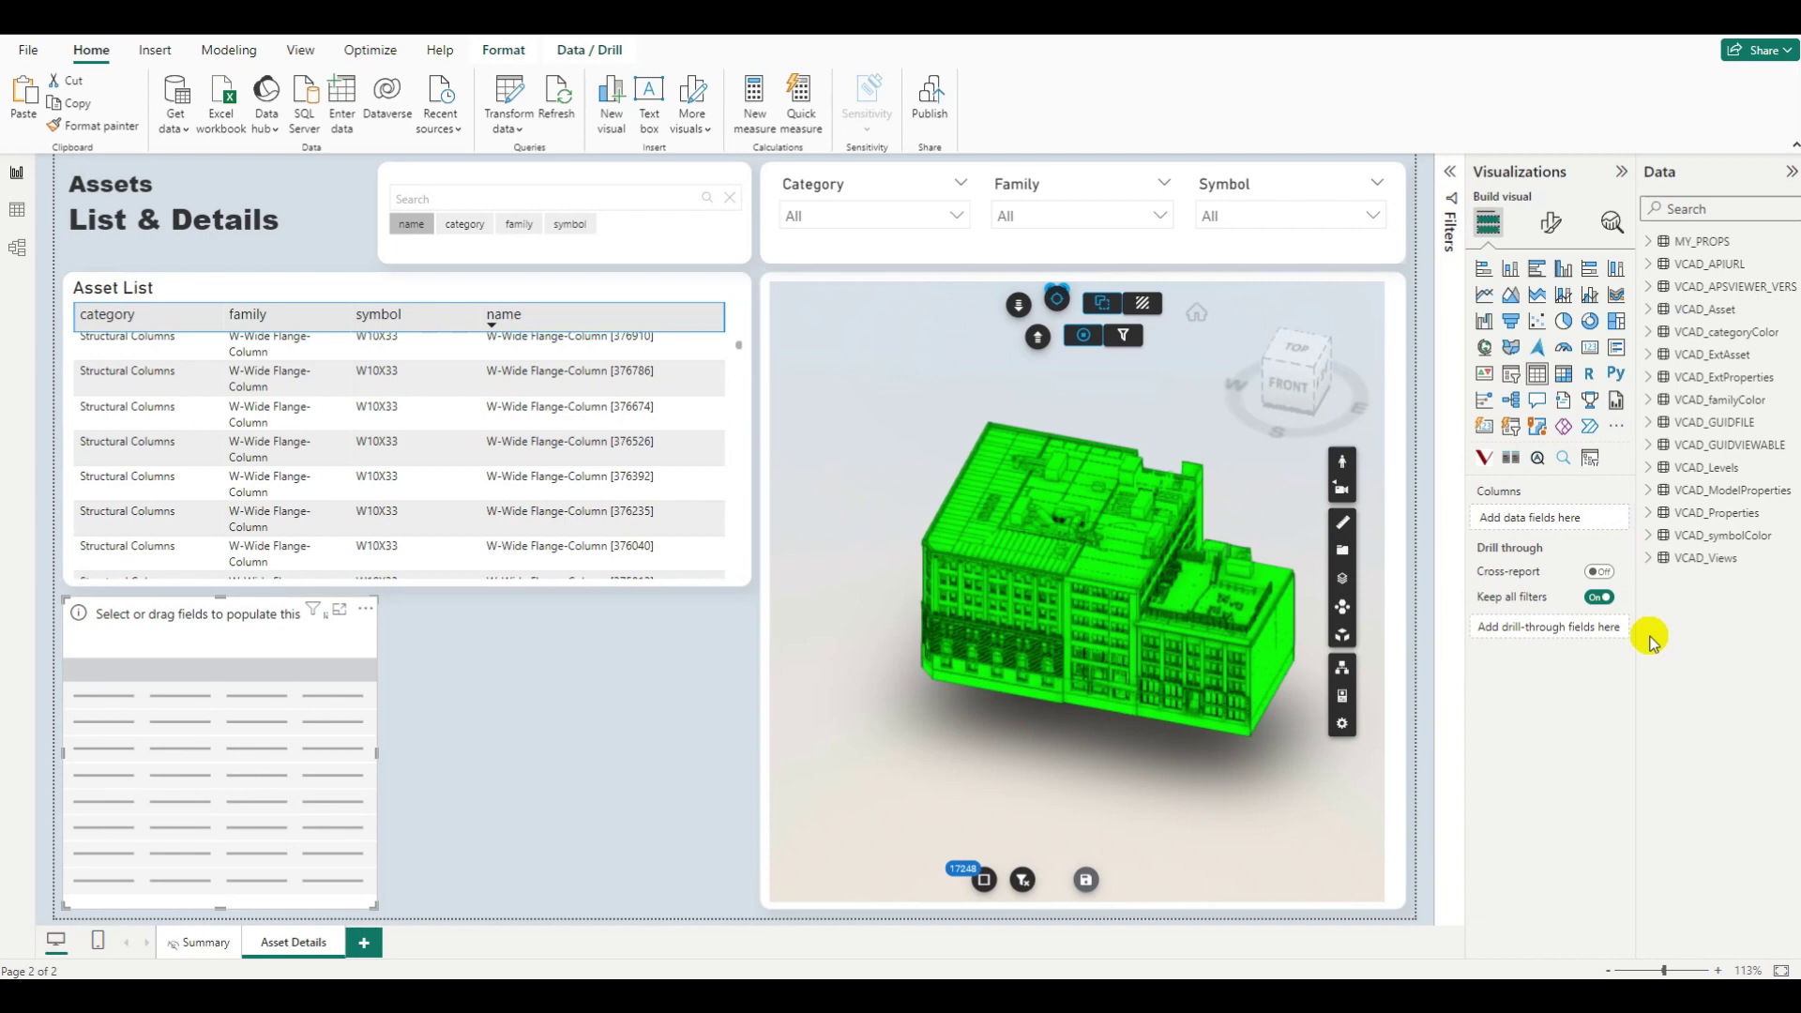
- Add Assembly Code, Manufacturer and Model from VCAD_Asset to the duplicated table and widen it slightly
{"action": "left_click", "coordinate": [1649, 311]}
{"action": "left_click", "coordinate": [1678, 333]}
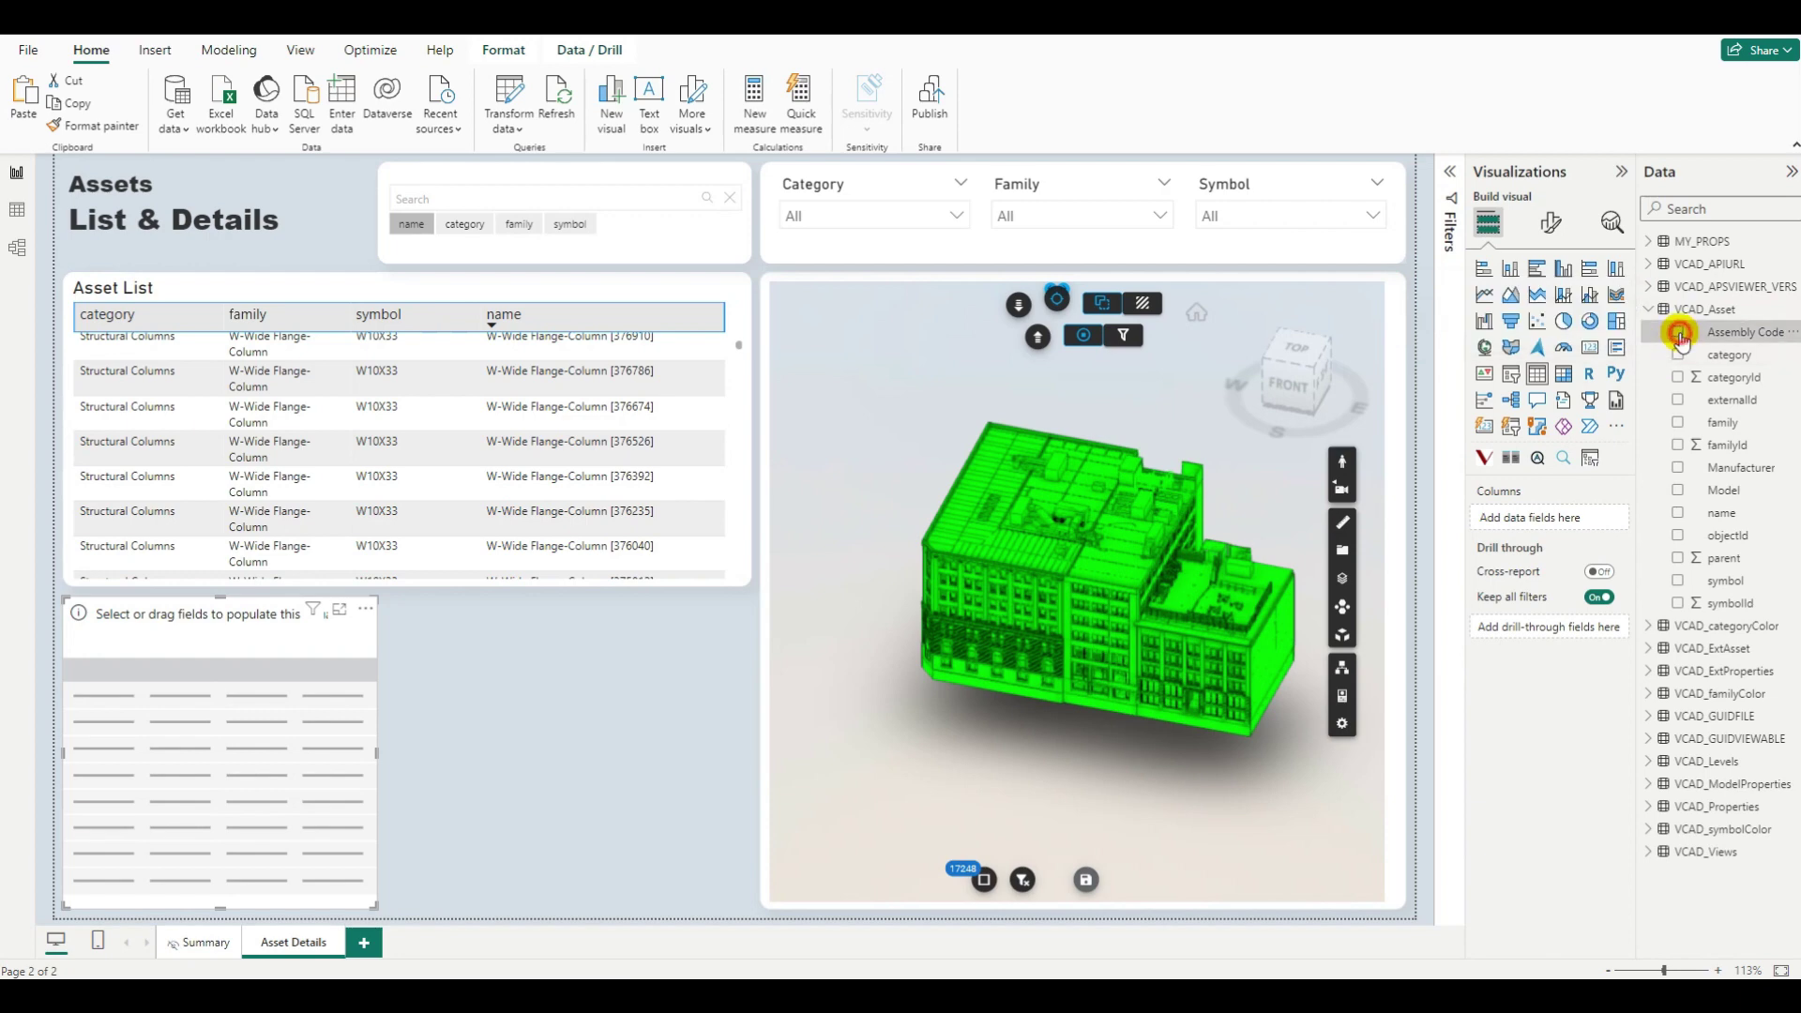
{"action": "left_click", "coordinate": [1678, 468]}
{"action": "left_click", "coordinate": [1678, 489]}
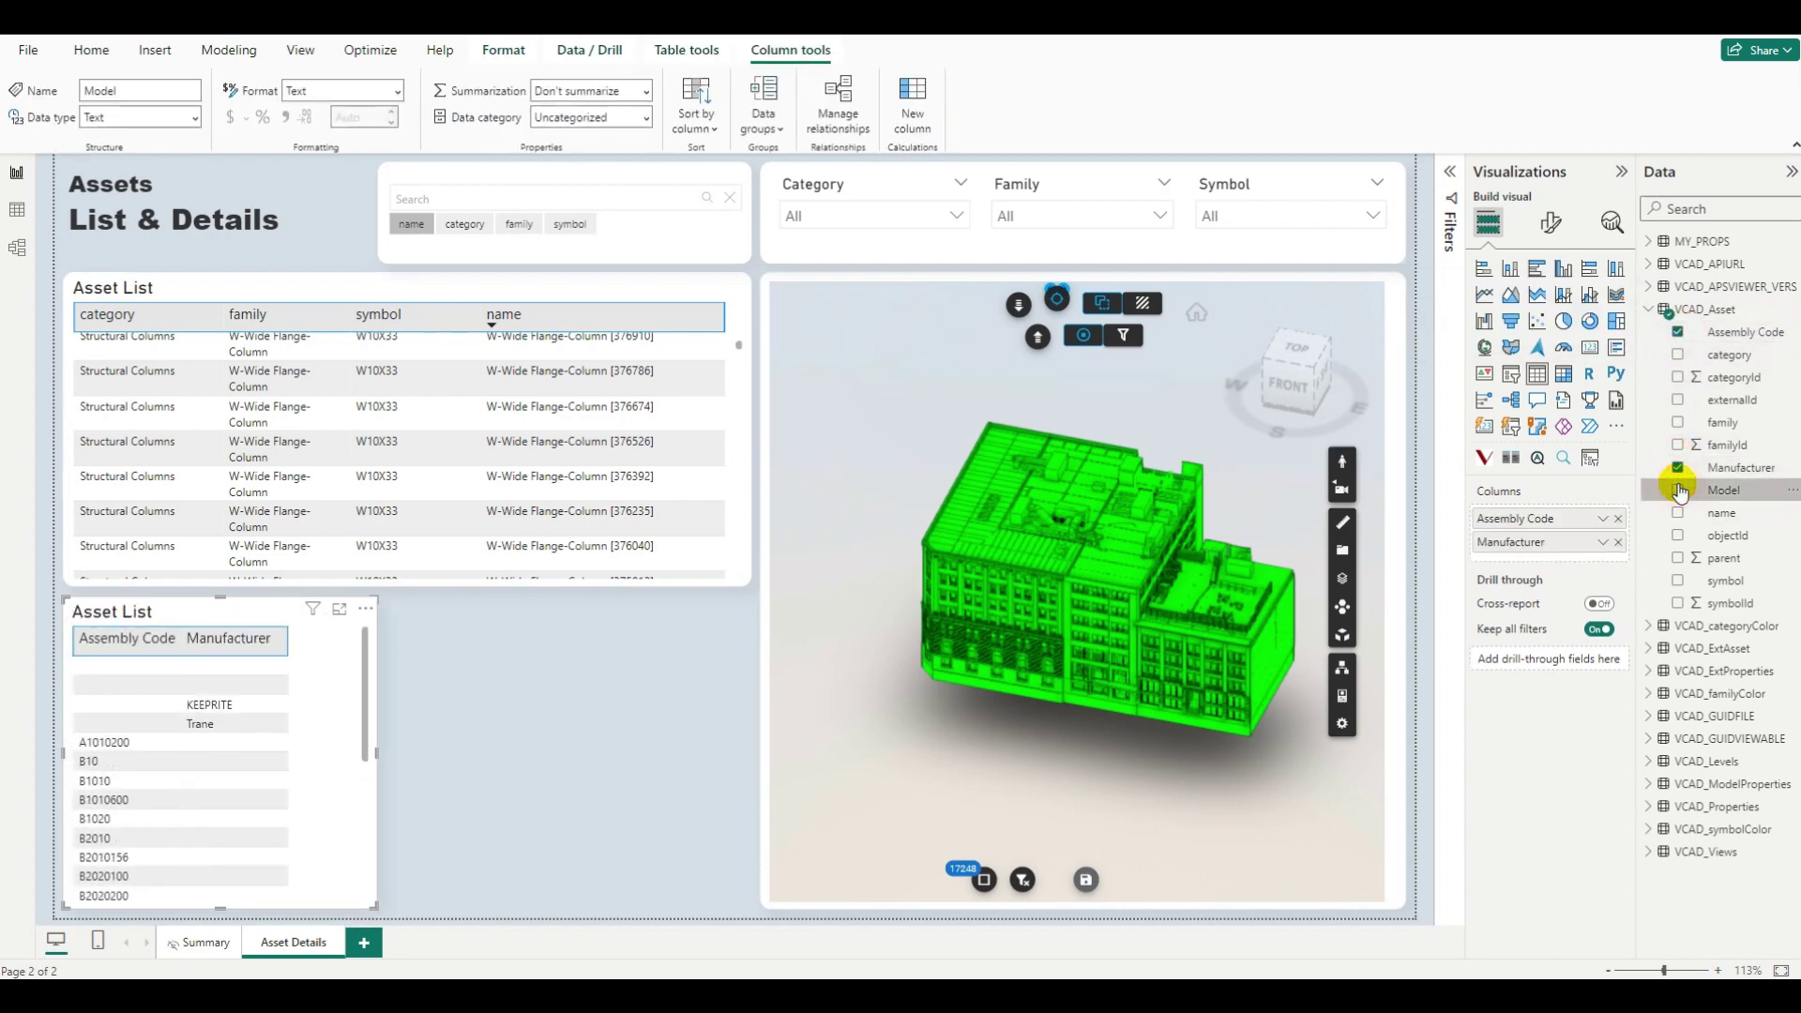
{"action": "left_click", "coordinate": [1678, 491]}
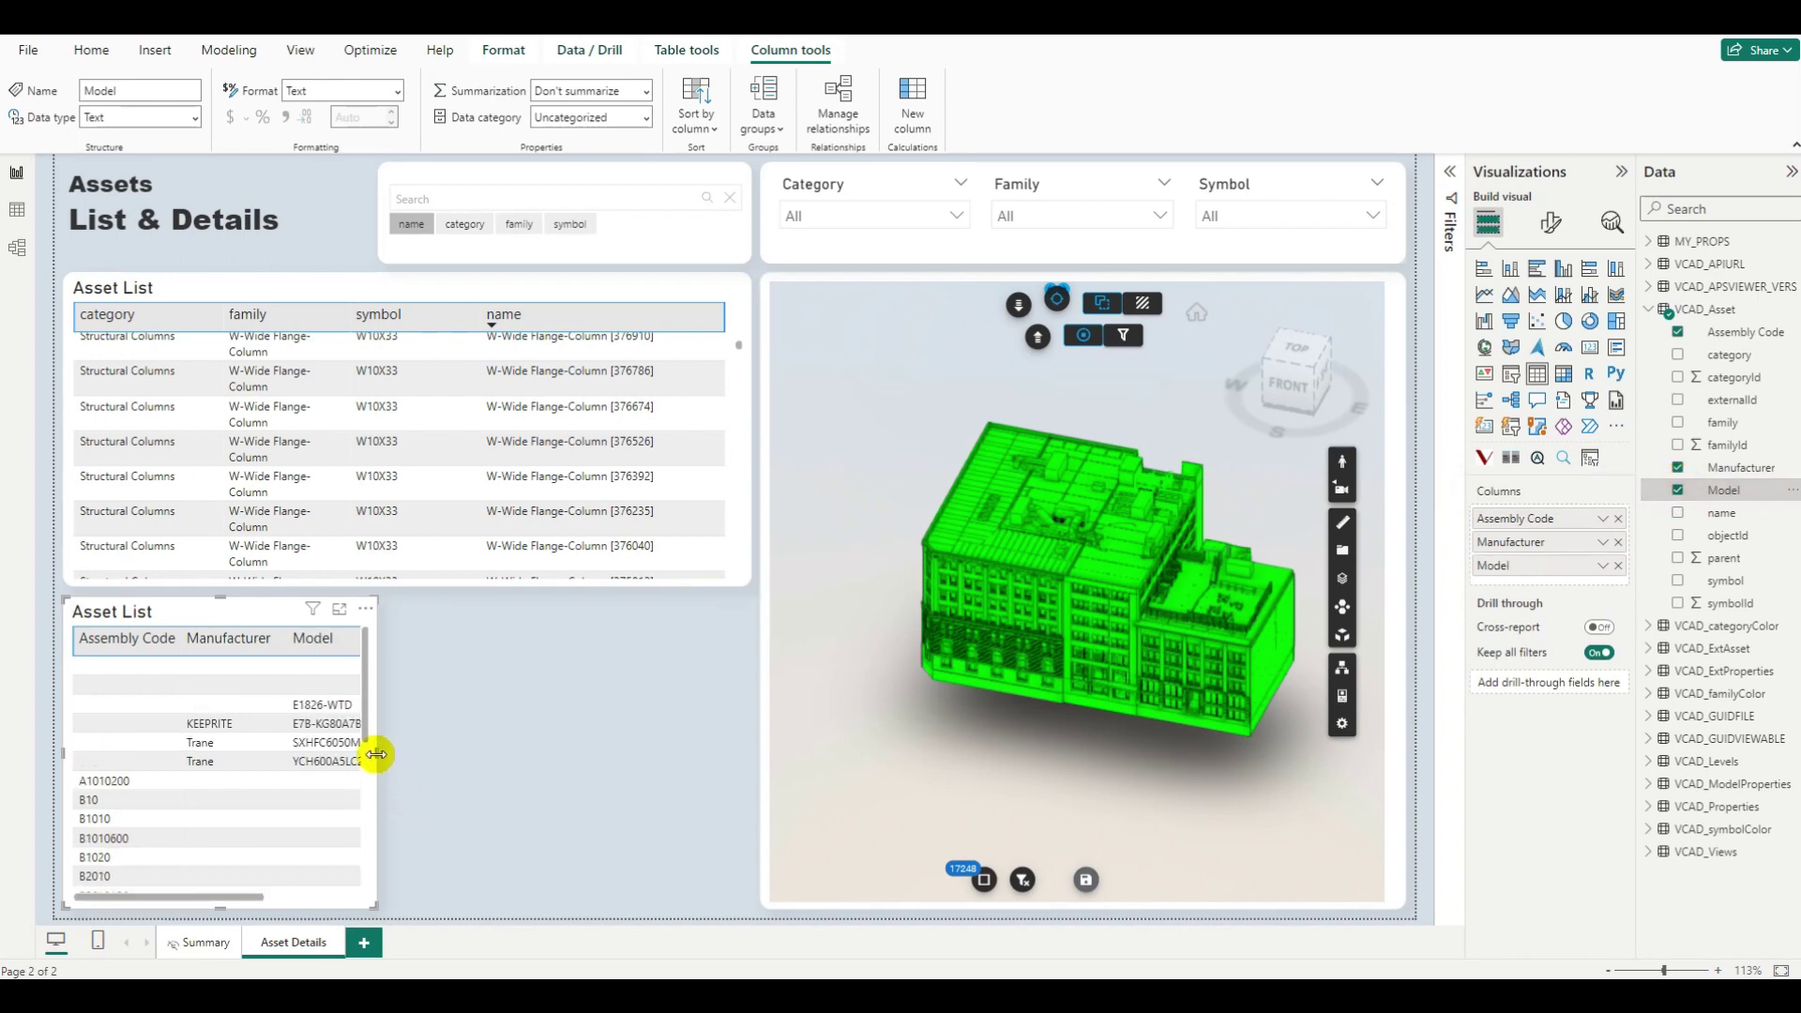
{"action": "mouse_move", "coordinate": [376, 754]}
{"action": "left_mouse_down"}
{"action": "mouse_move", "coordinate": [420, 754]}
{"action": "mouse_move", "coordinate": [405, 756]}
{"action": "left_mouse_up"}
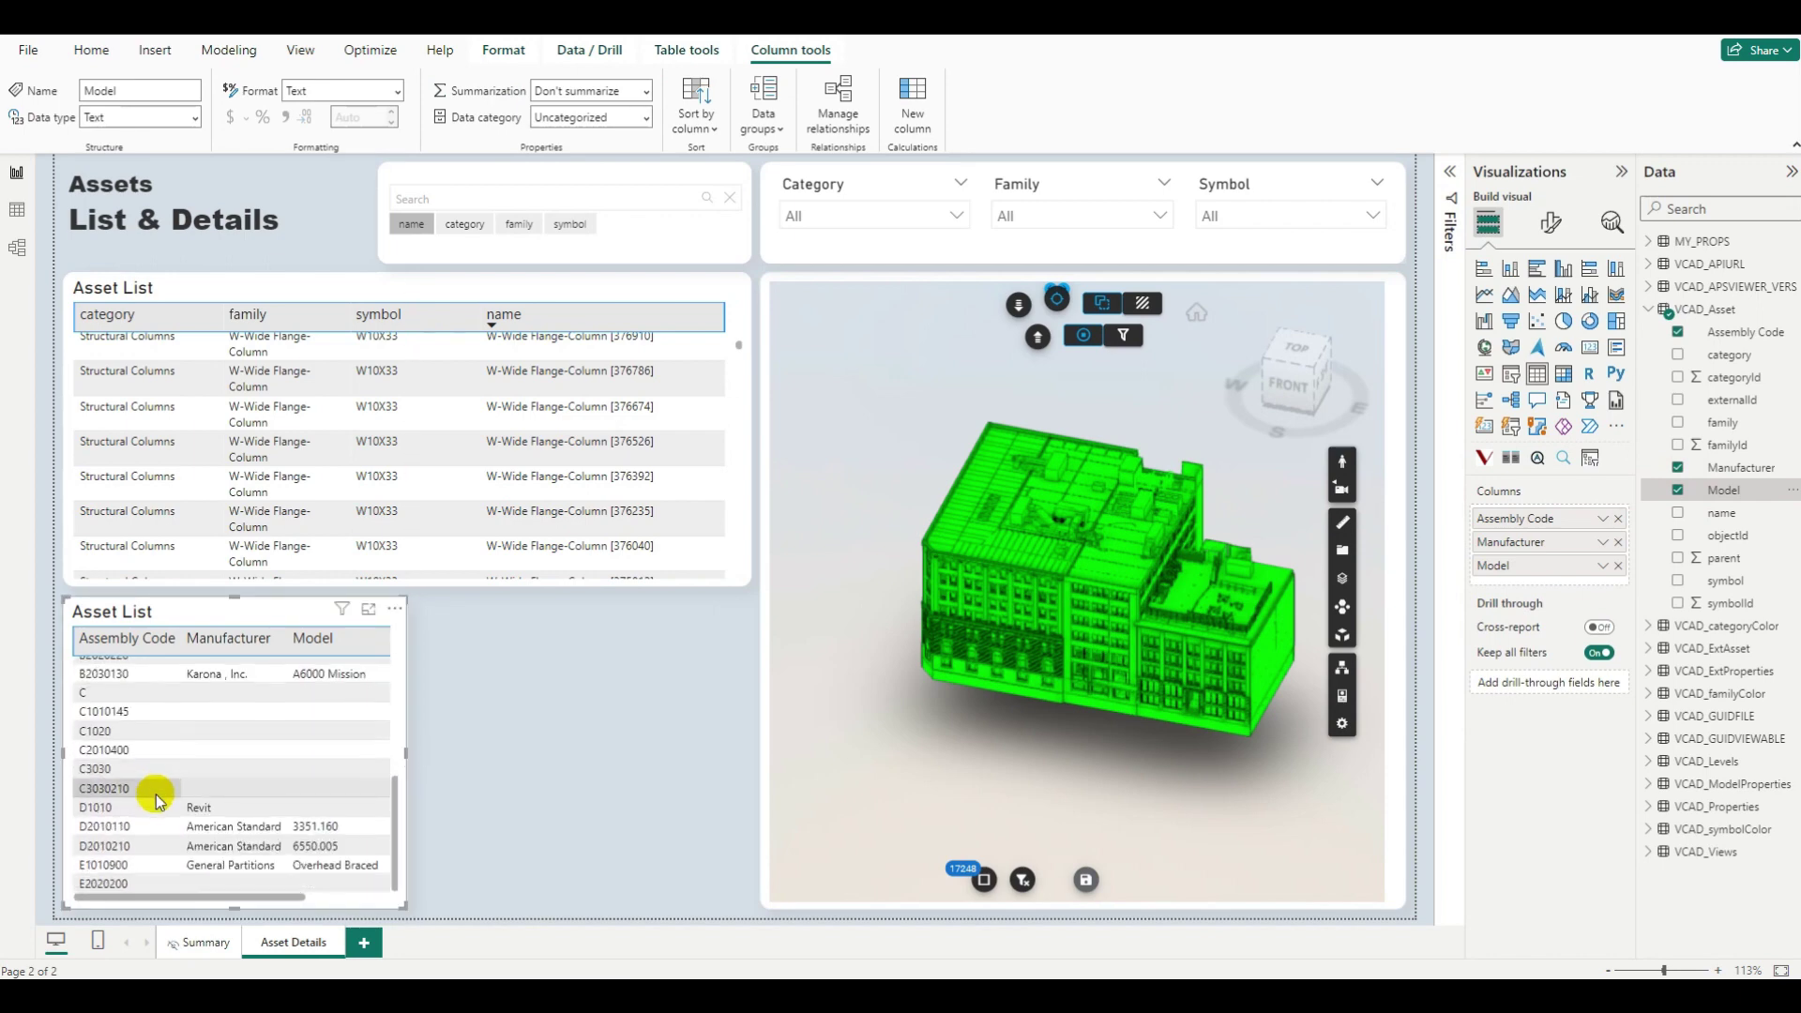
- Check the new table's cross-filtering by selecting the W-Wide Flange [394056] row in the original Asset List, and clear the selection
{"action": "scroll", "coordinate": [158, 800], "scroll_direction": "down", "scroll_amount": 5}
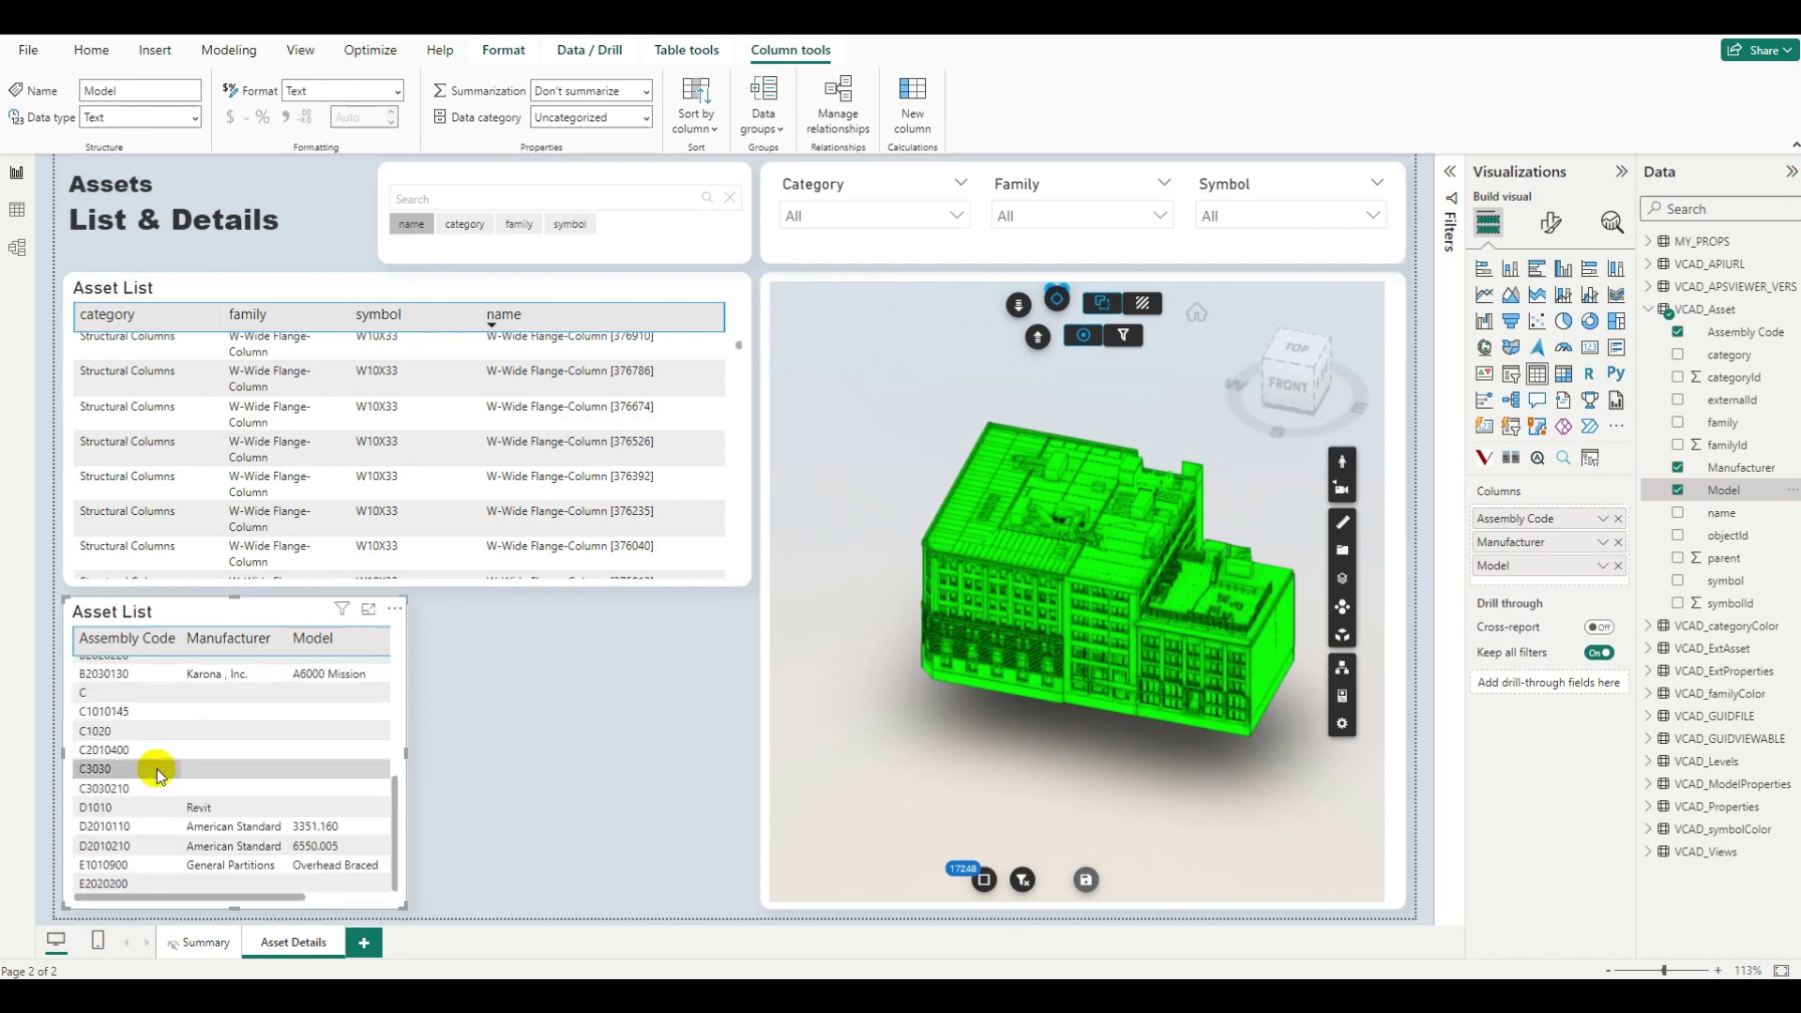
{"action": "left_click", "coordinate": [524, 668]}
{"action": "left_click", "coordinate": [290, 403]}
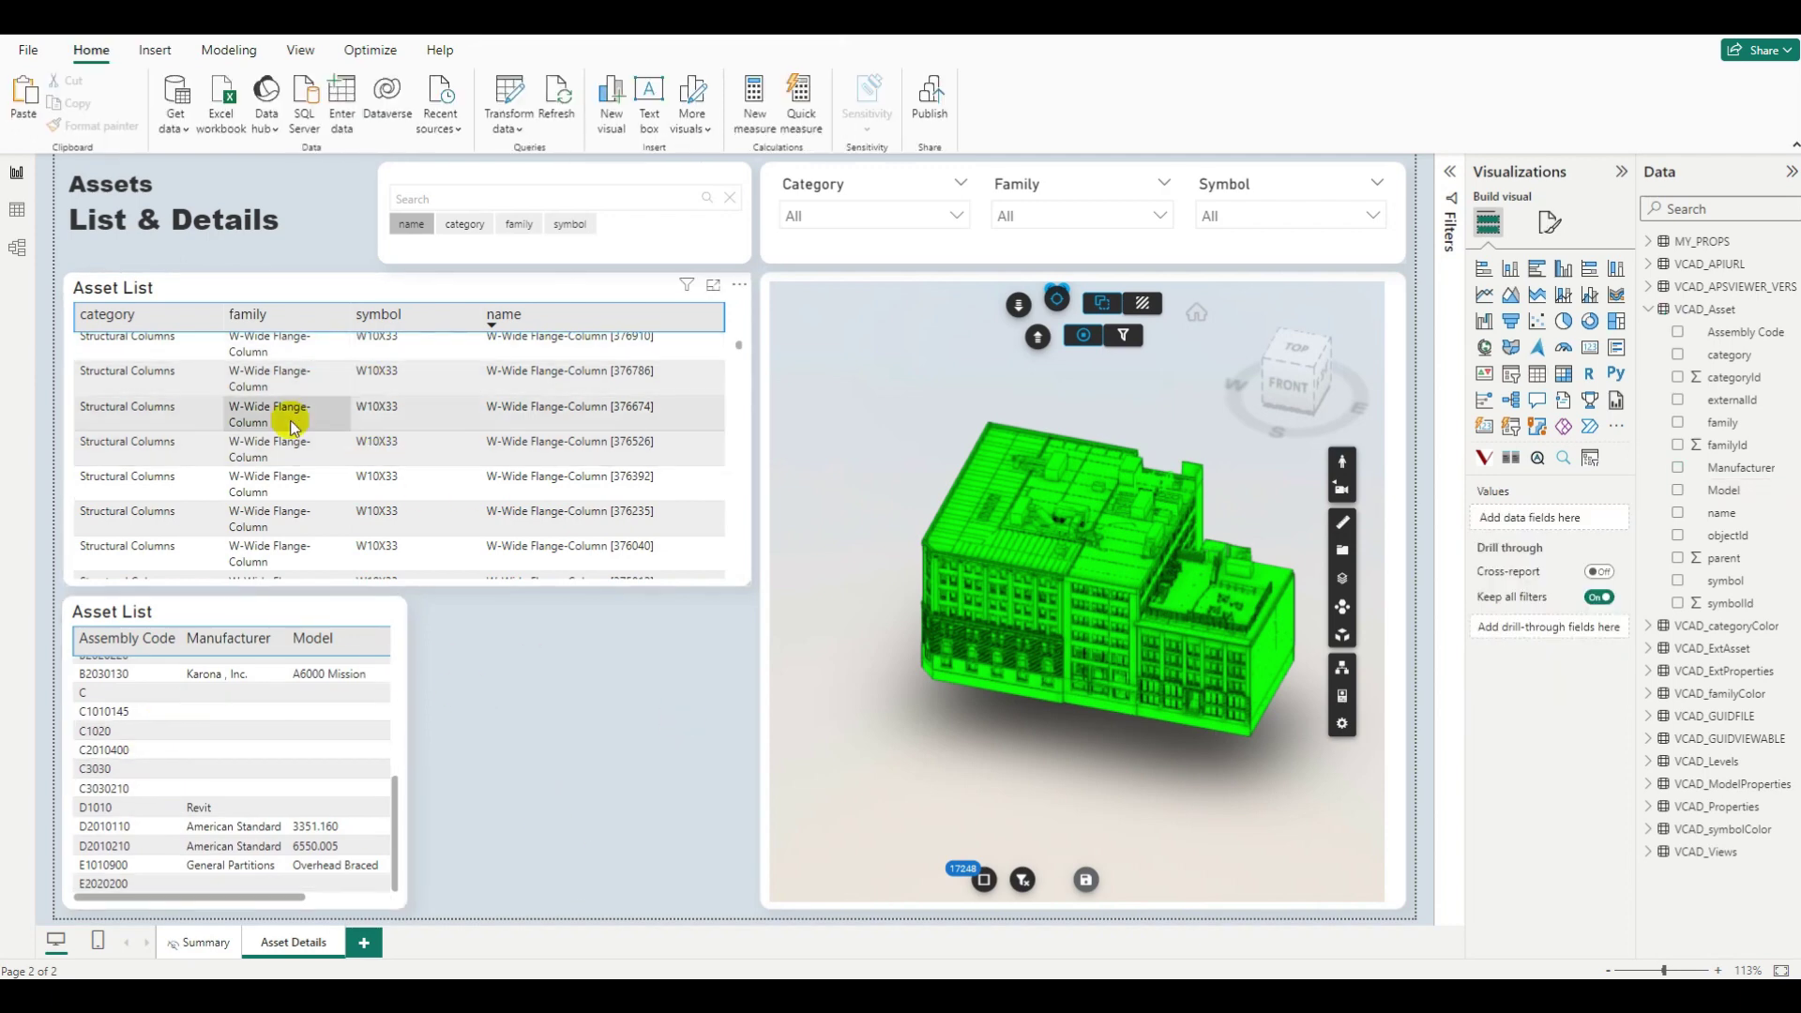
{"action": "scroll", "coordinate": [292, 412], "scroll_direction": "down", "scroll_amount": 10}
{"action": "left_click", "coordinate": [293, 423]}
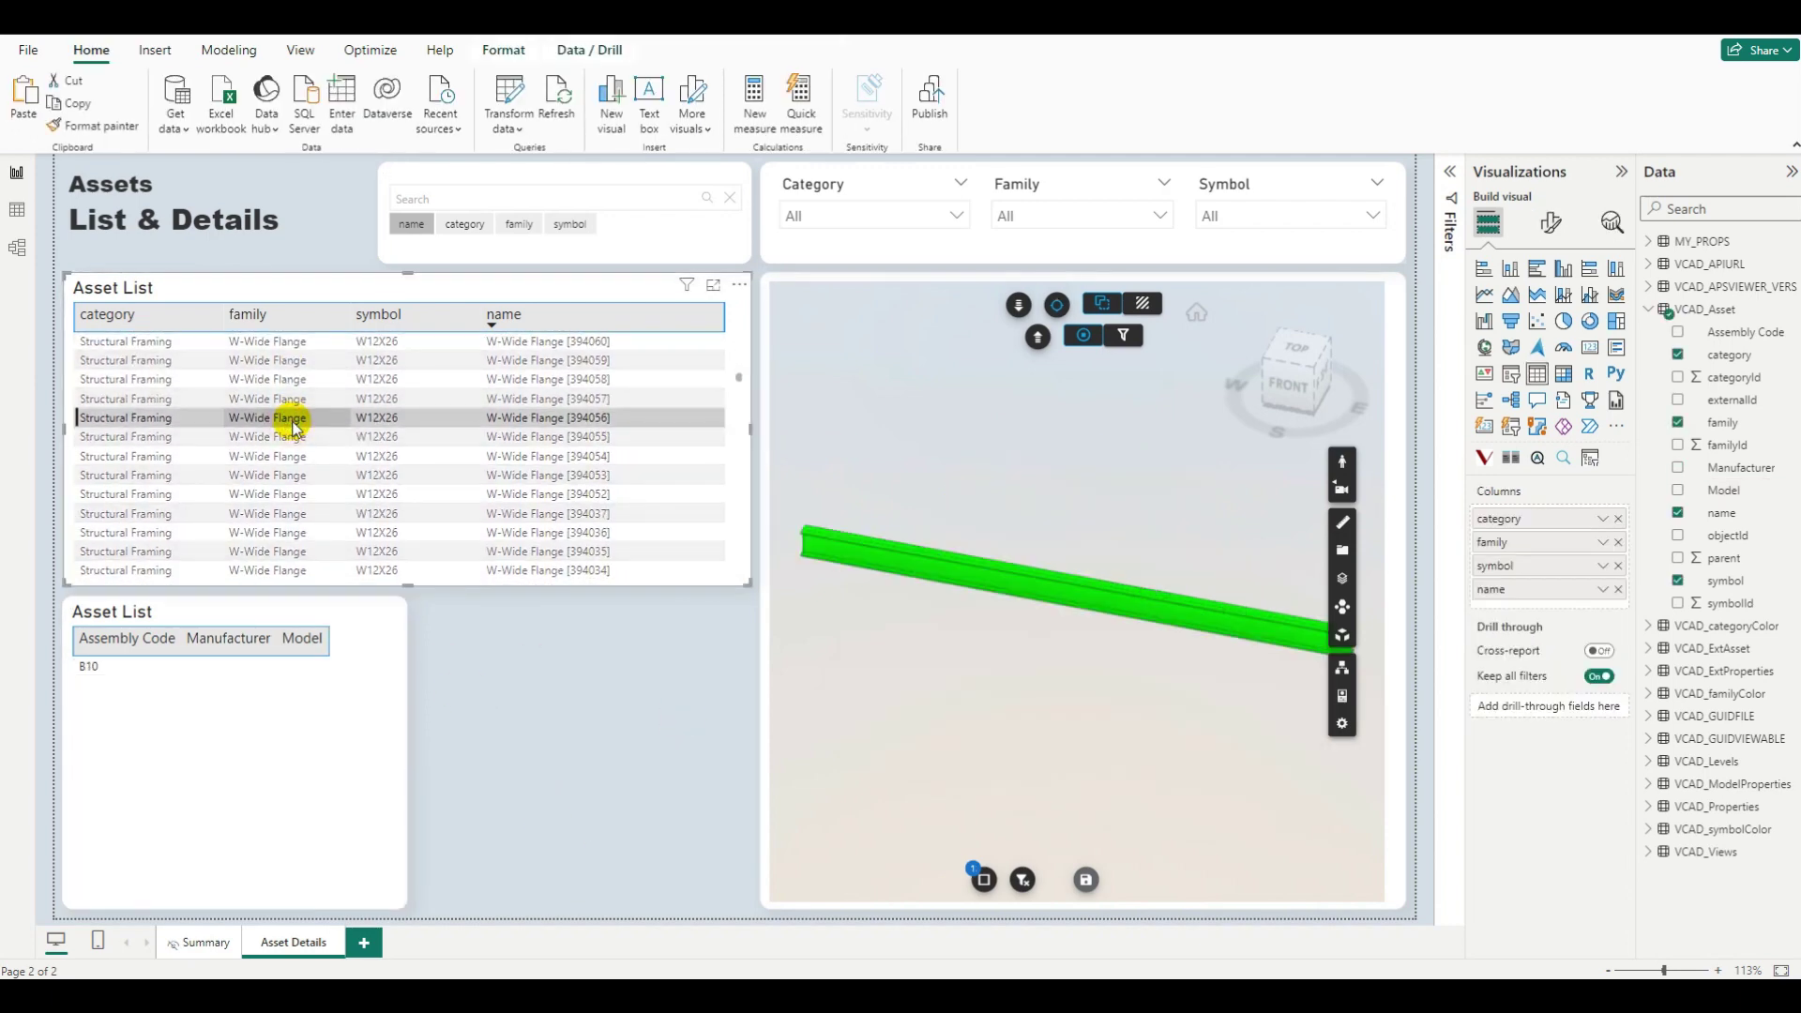
{"action": "left_click", "coordinate": [531, 716]}
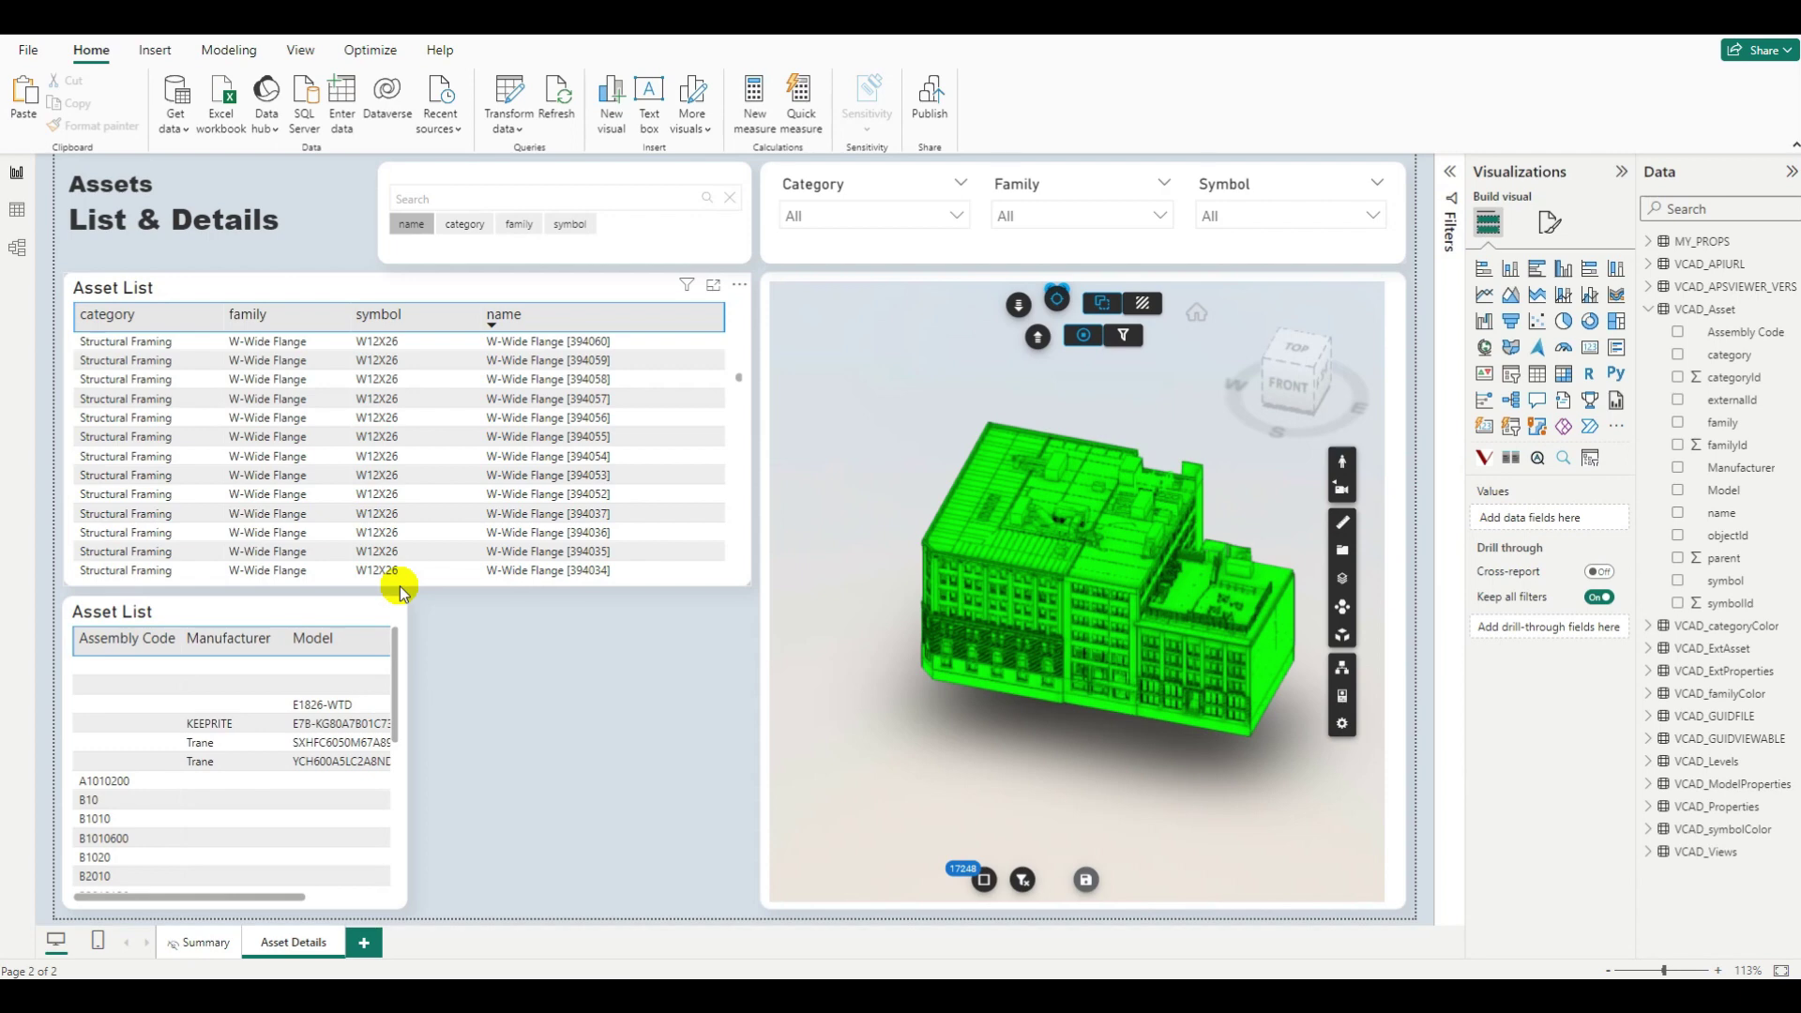
- Filter the report page by the categories Plumbing Fixtures and Specialty Equipment
{"action": "left_click", "coordinate": [954, 217]}
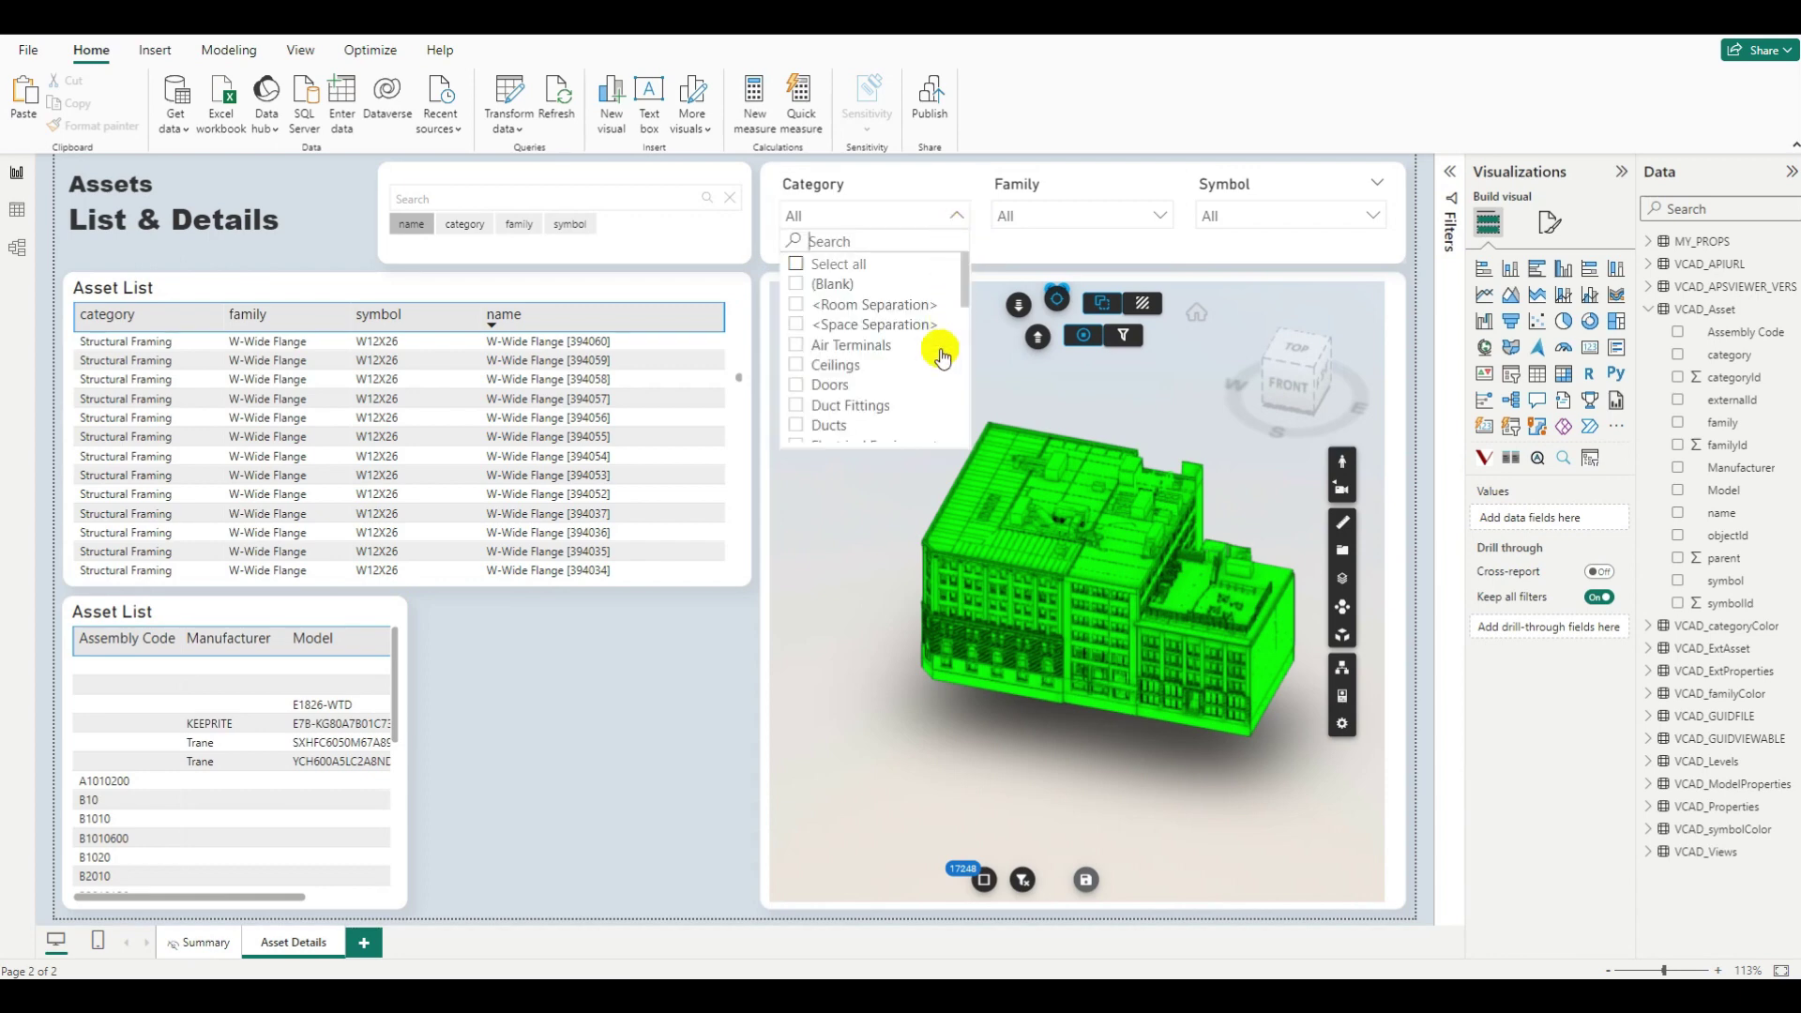
{"action": "scroll", "coordinate": [887, 389], "scroll_direction": "down", "scroll_amount": 3}
{"action": "scroll", "coordinate": [887, 390], "scroll_direction": "down", "scroll_amount": 3}
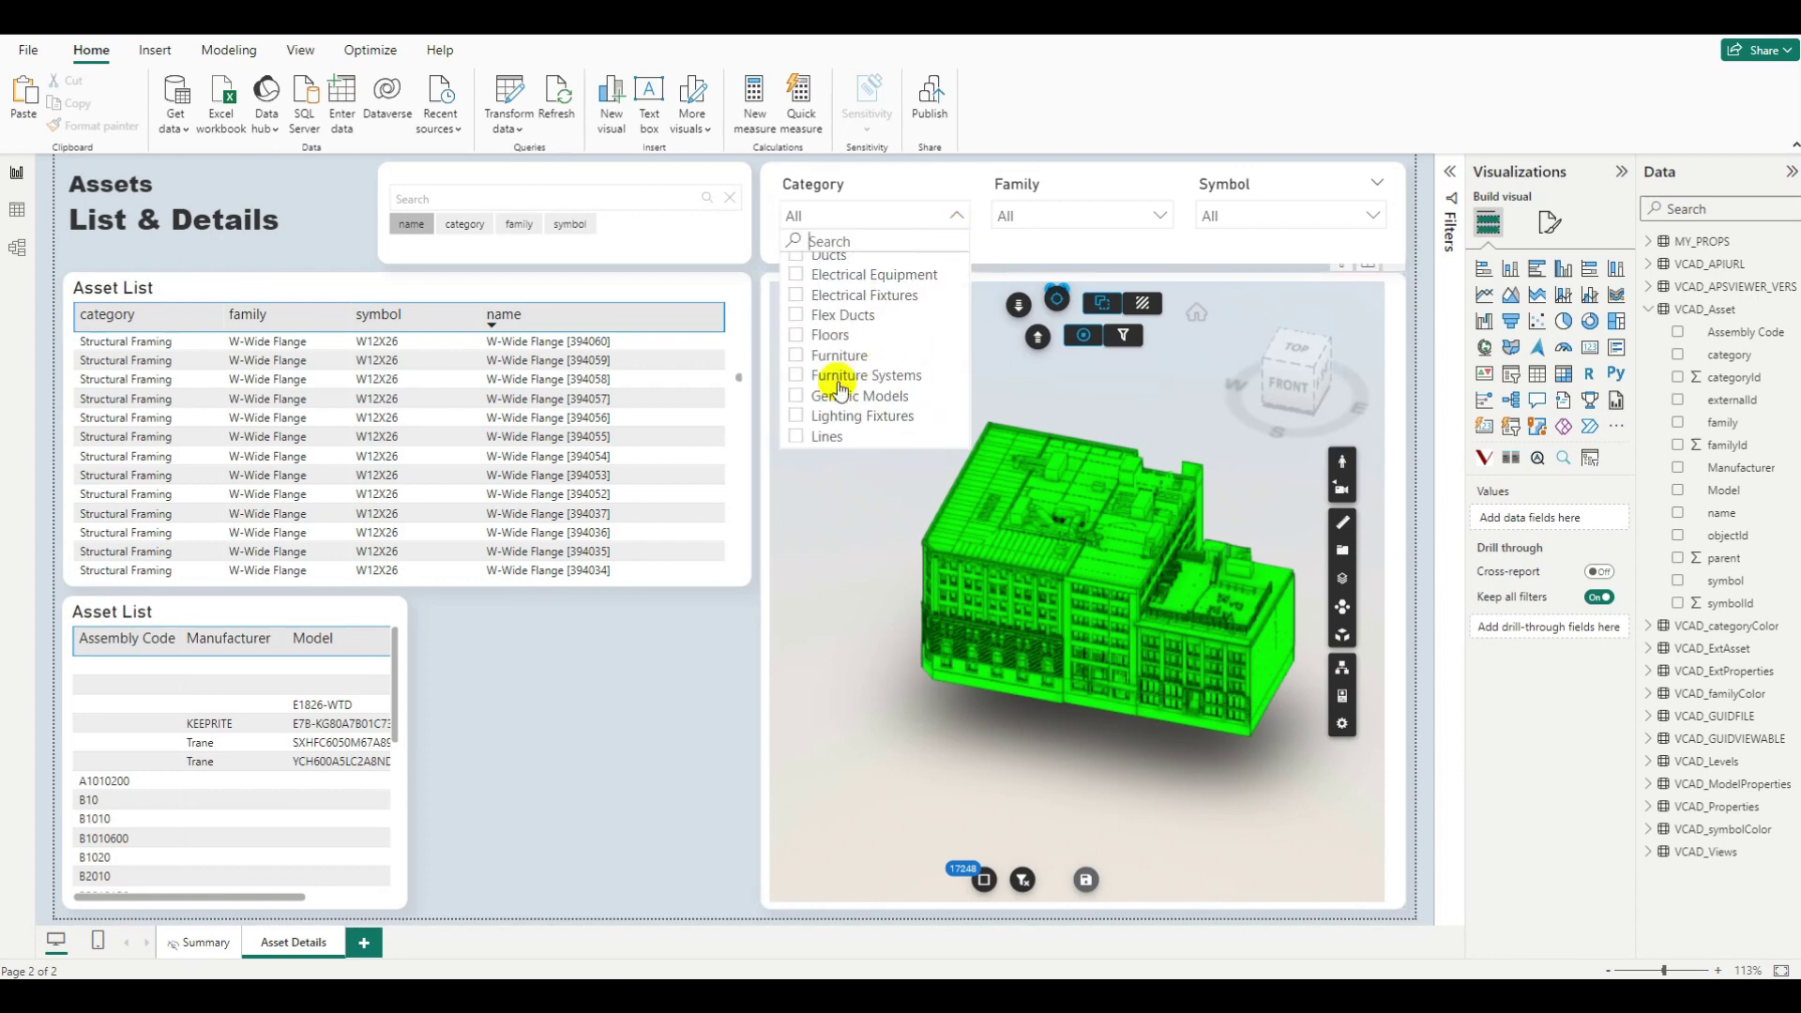
{"action": "left_click", "coordinate": [797, 422]}
{"action": "scroll", "coordinate": [877, 382], "scroll_direction": "down", "scroll_amount": 4}
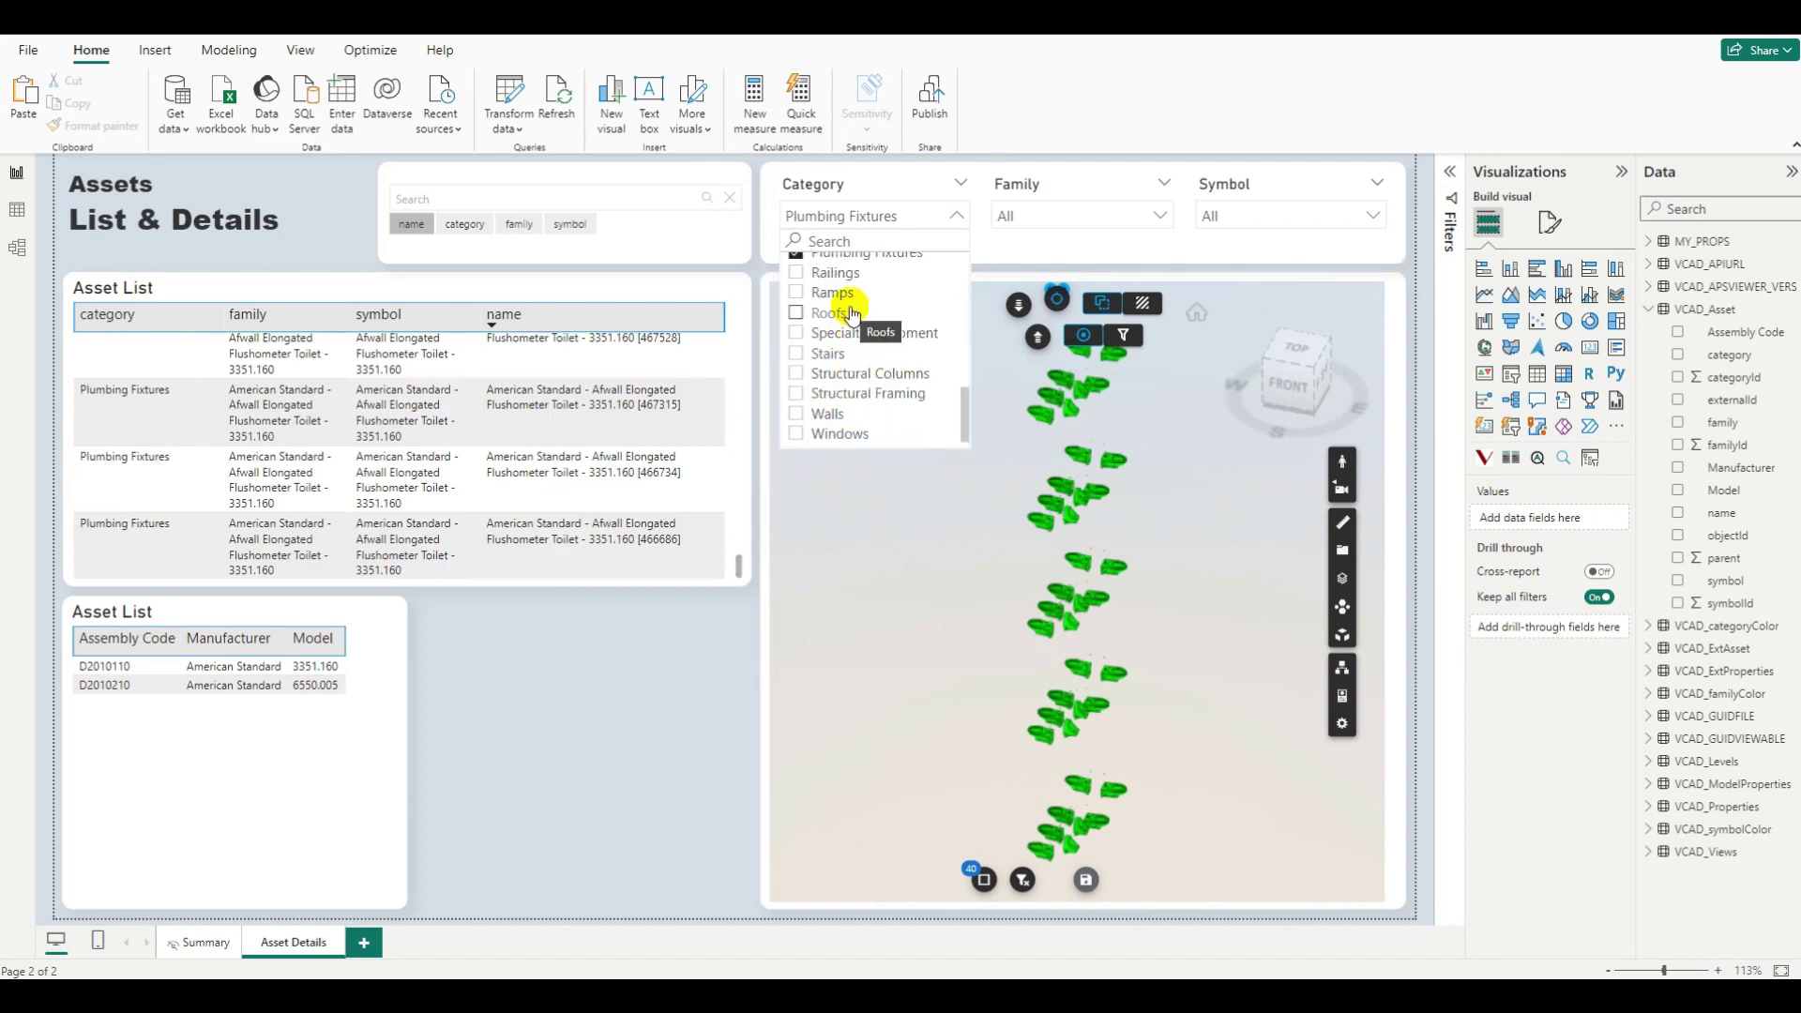
{"action": "left_click", "coordinate": [798, 334]}
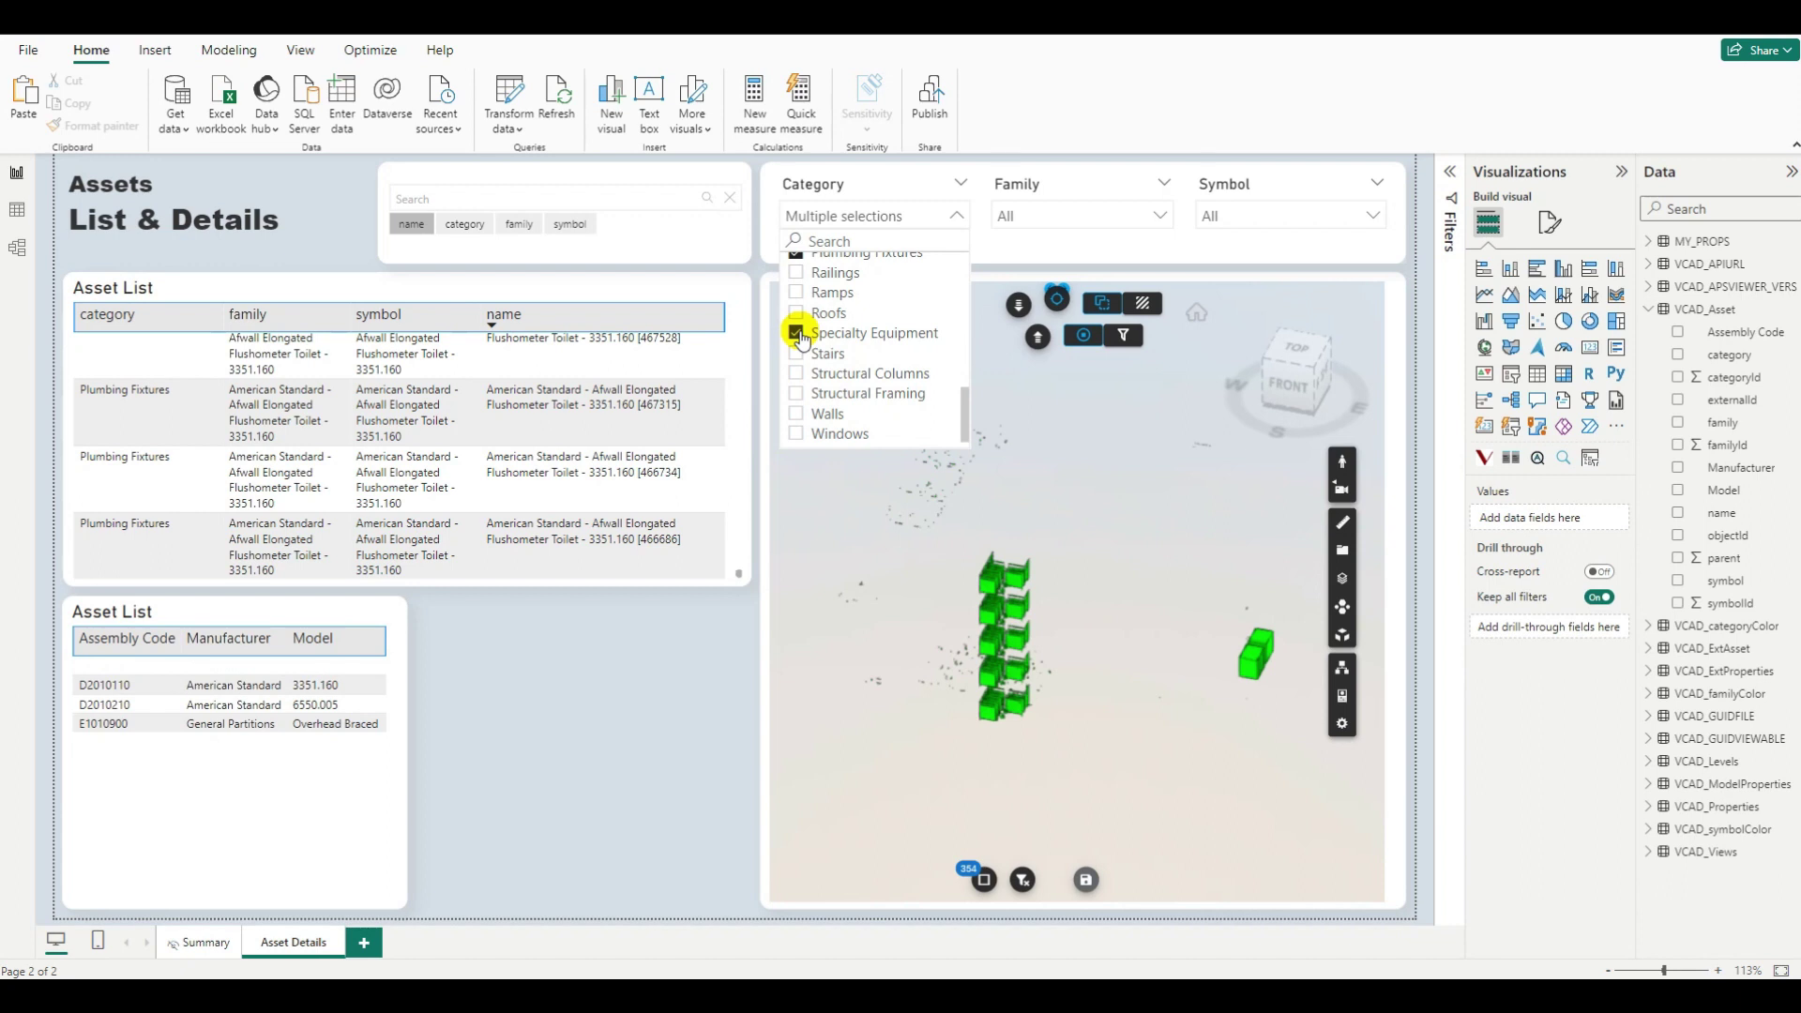
- Check the Assembly Code, Manufacturer and Model table by selecting individual Plumbing Fixtures toilet and urinal rows in the original Asset List
{"action": "left_click", "coordinate": [957, 220]}
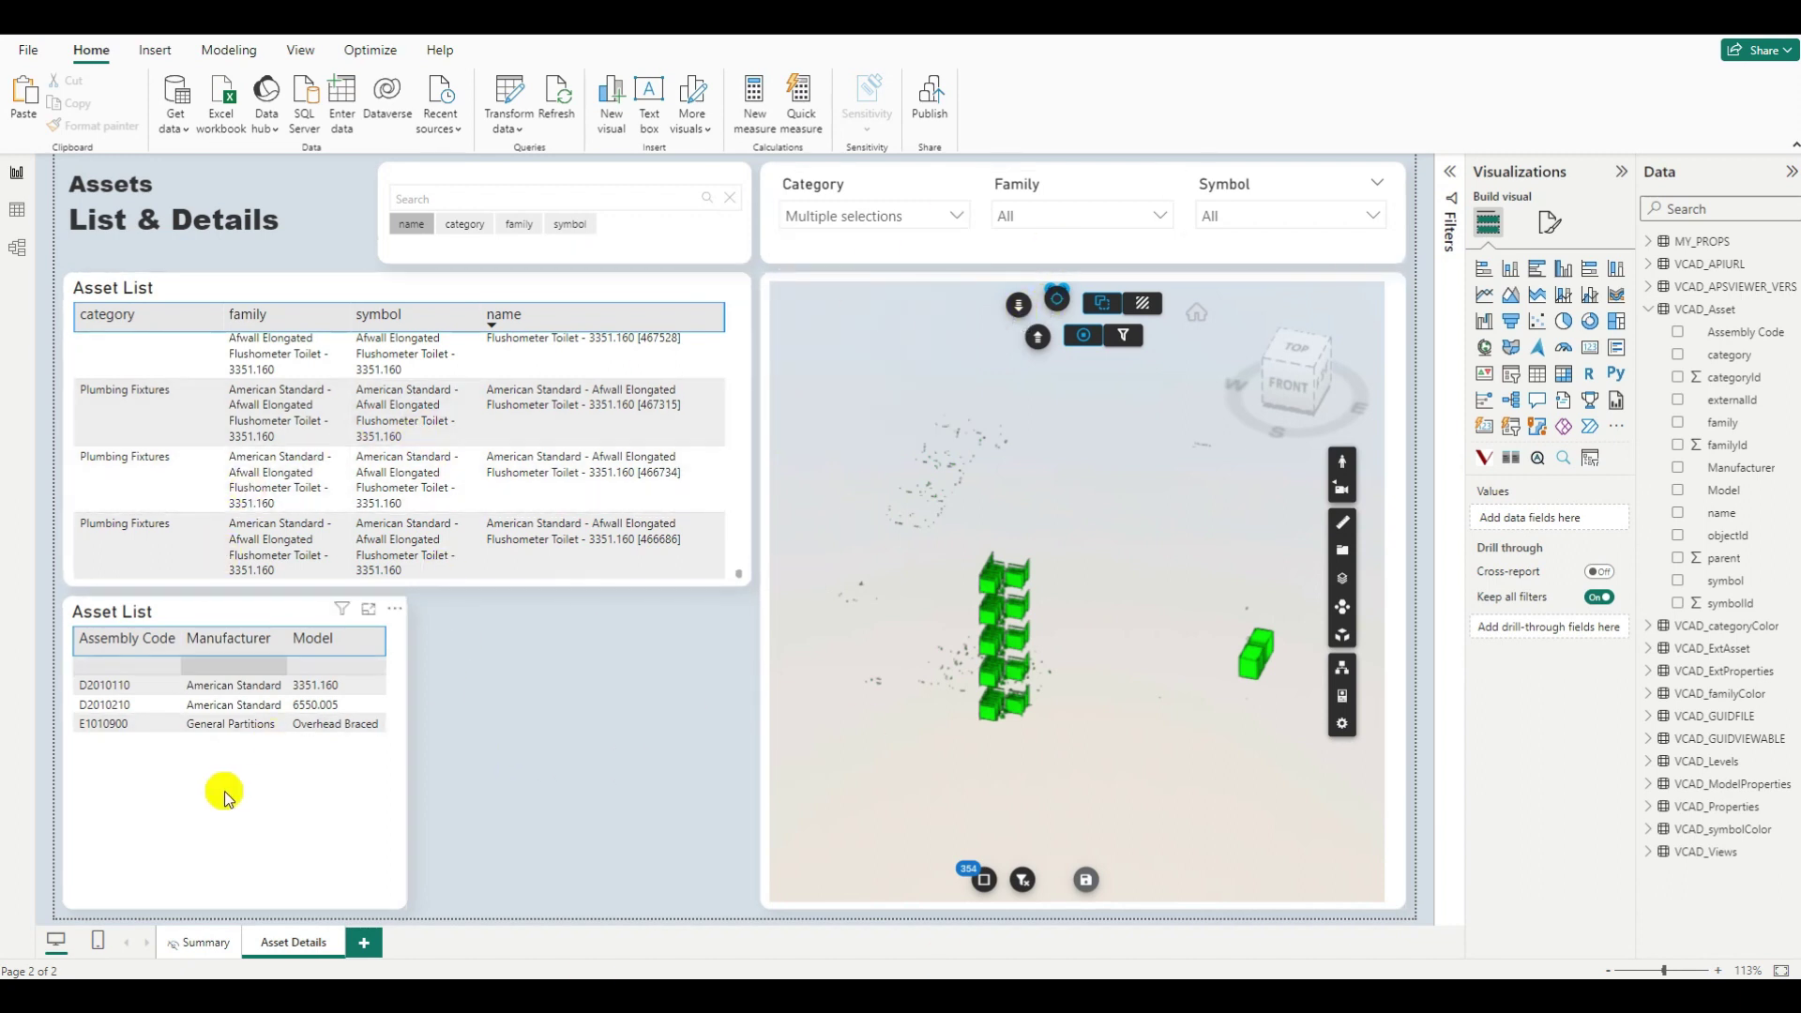
{"action": "left_click", "coordinate": [127, 639]}
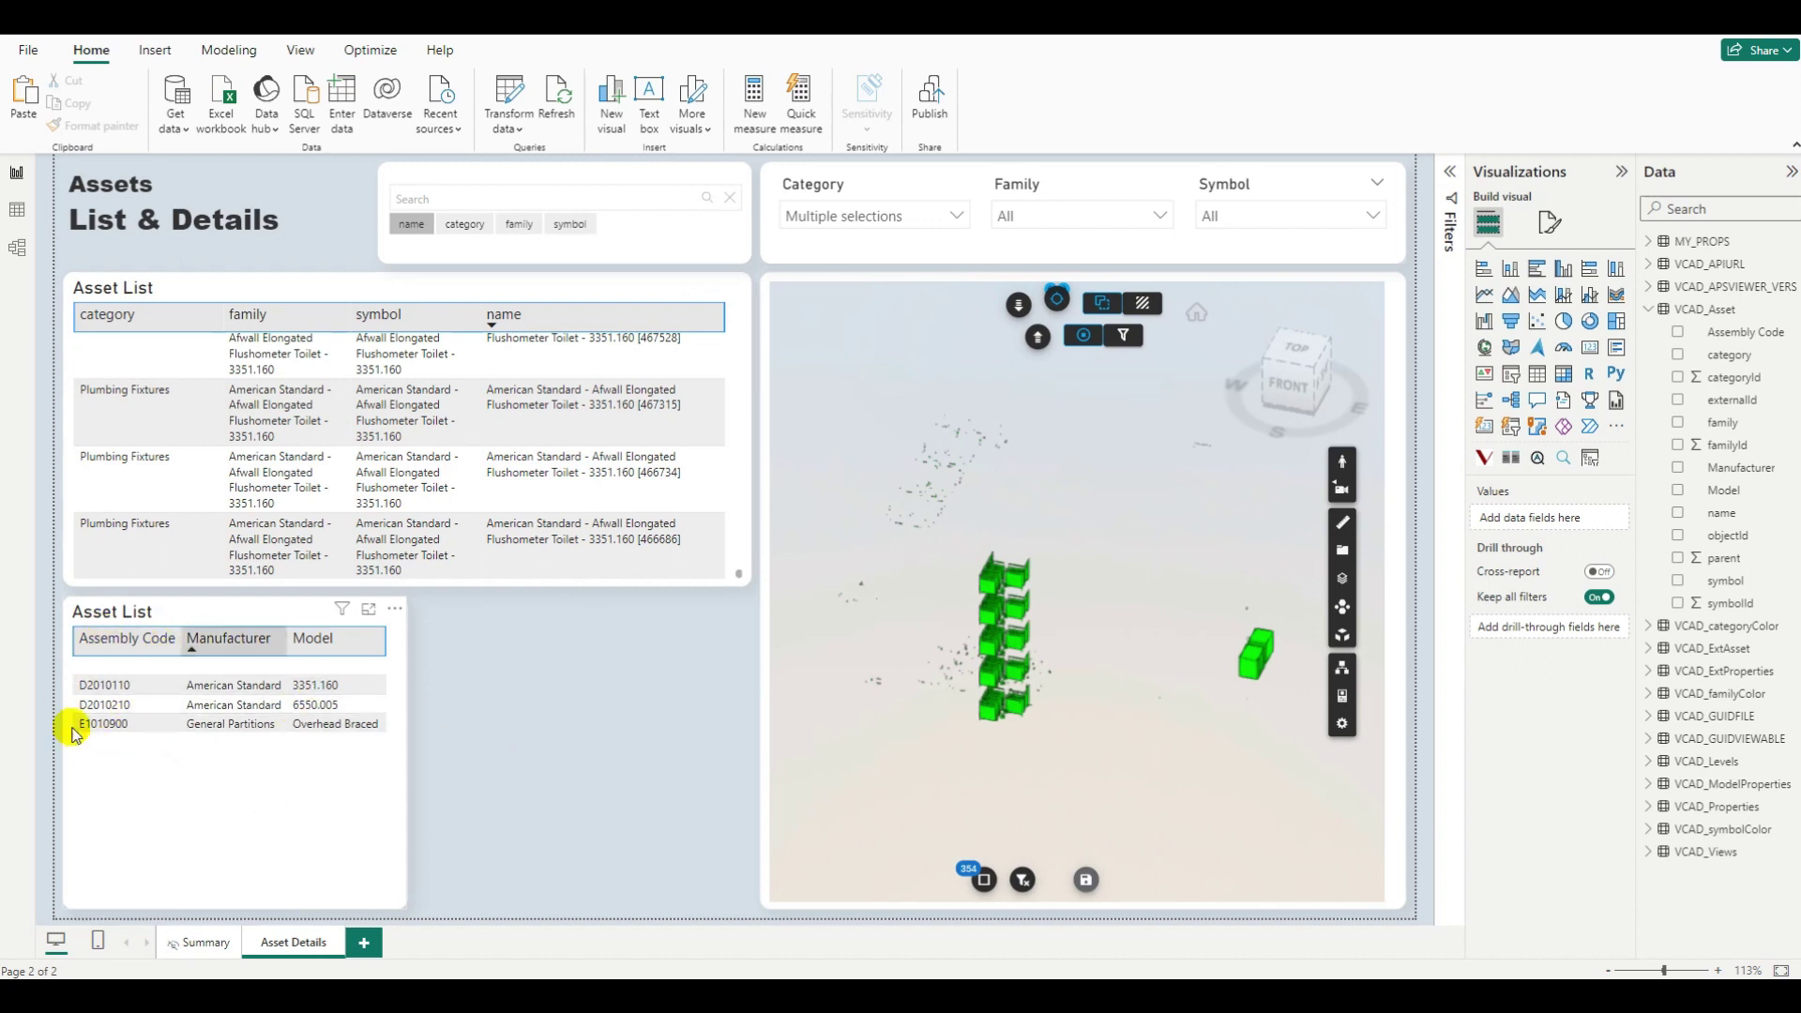
{"action": "left_click", "coordinate": [103, 481]}
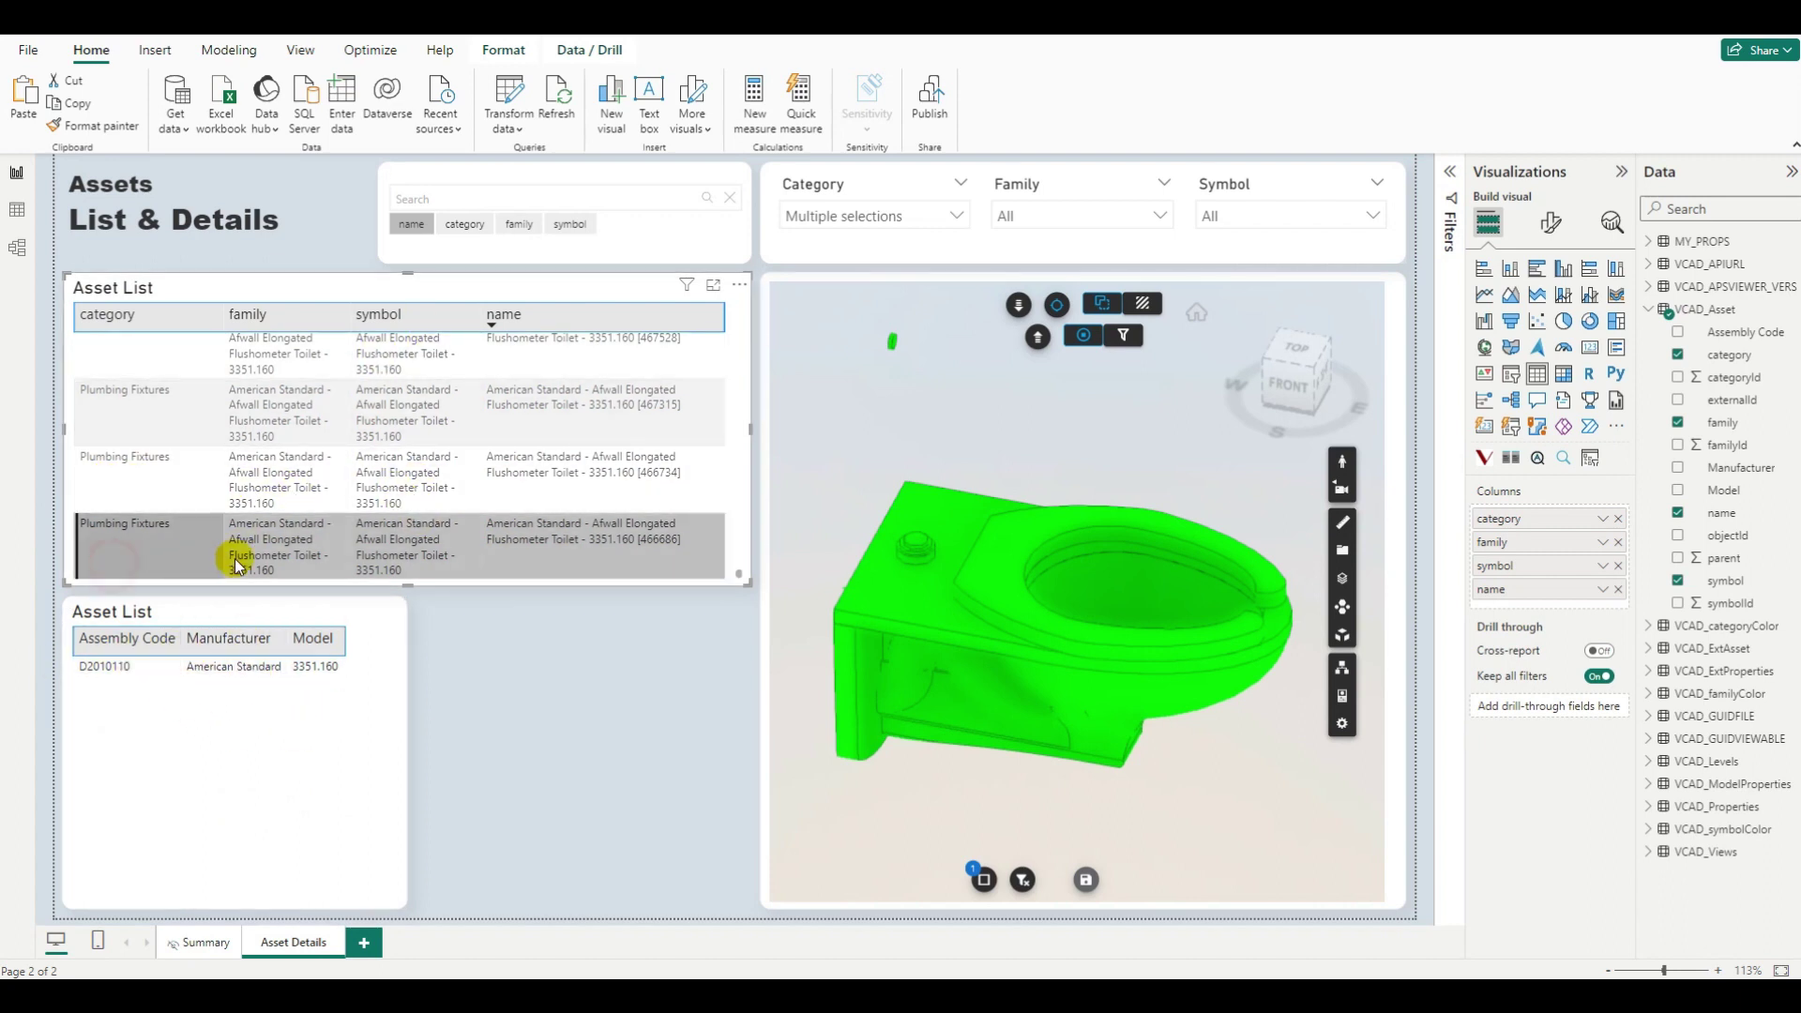
{"action": "scroll", "coordinate": [230, 469], "scroll_direction": "down", "scroll_amount": 5}
{"action": "left_click", "coordinate": [150, 458]}
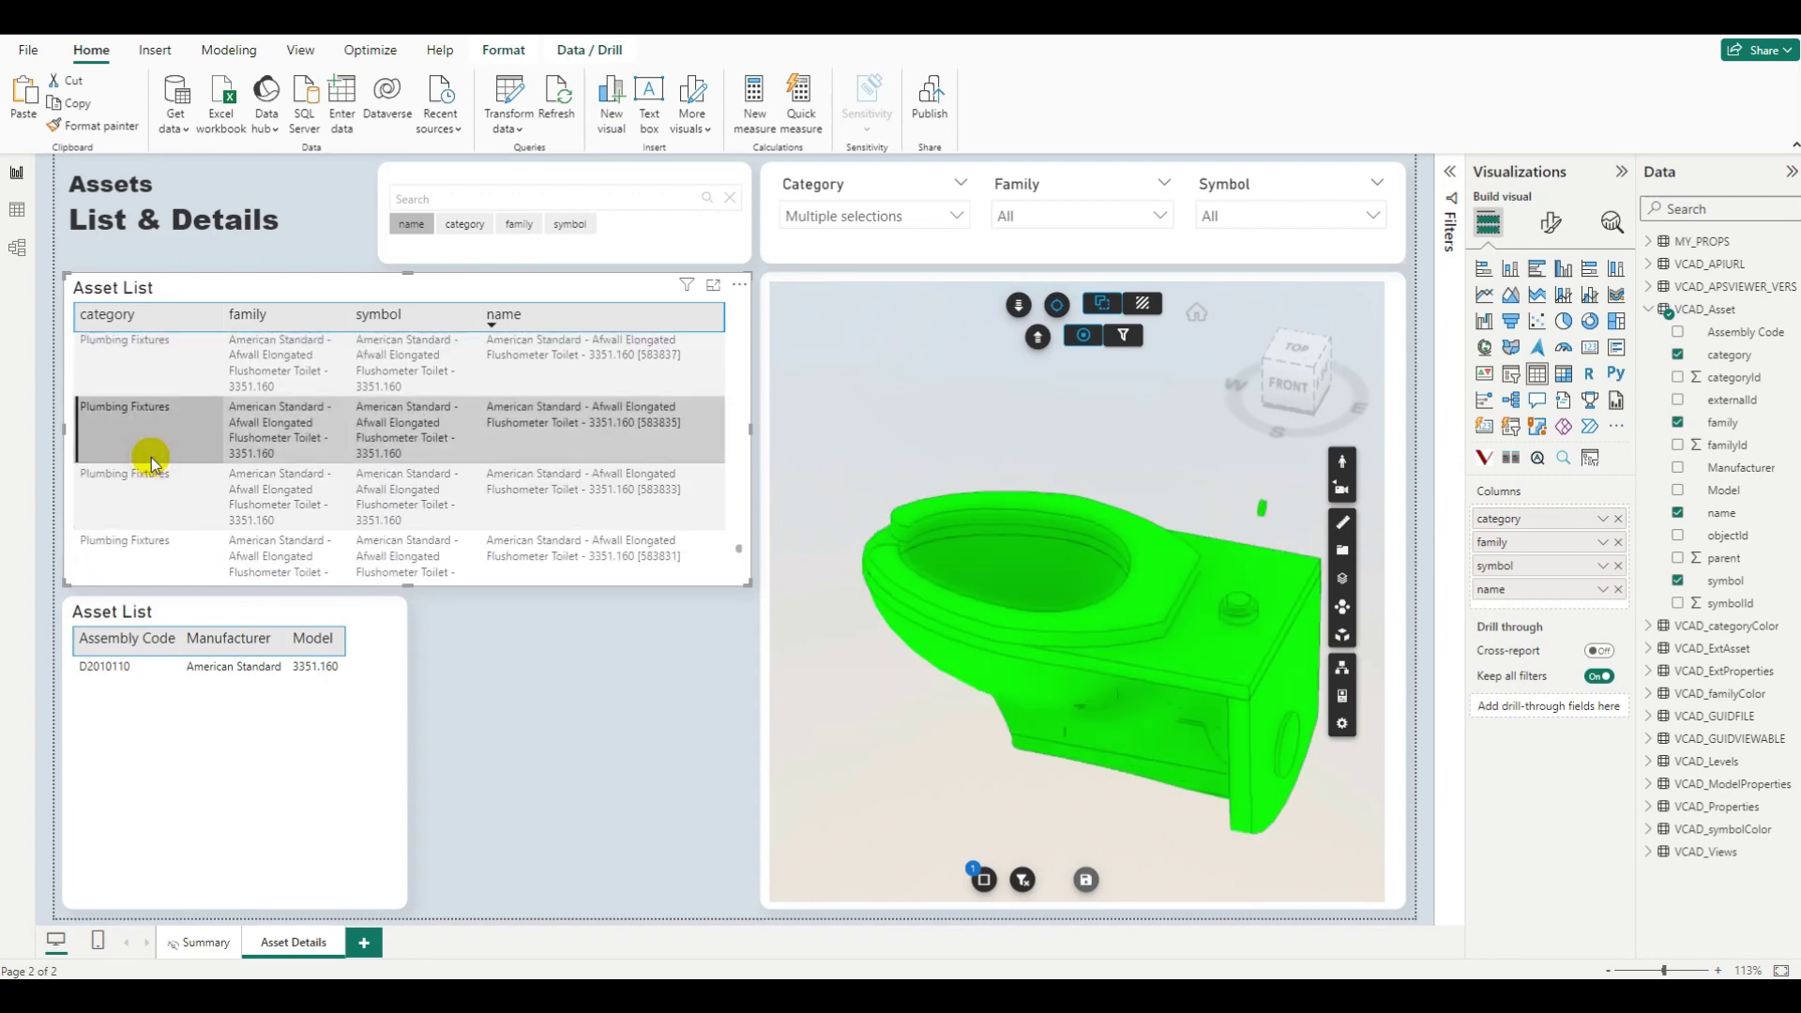
{"action": "scroll", "coordinate": [150, 458], "scroll_direction": "down", "scroll_amount": 5}
{"action": "scroll", "coordinate": [150, 455], "scroll_direction": "up", "scroll_amount": 10}
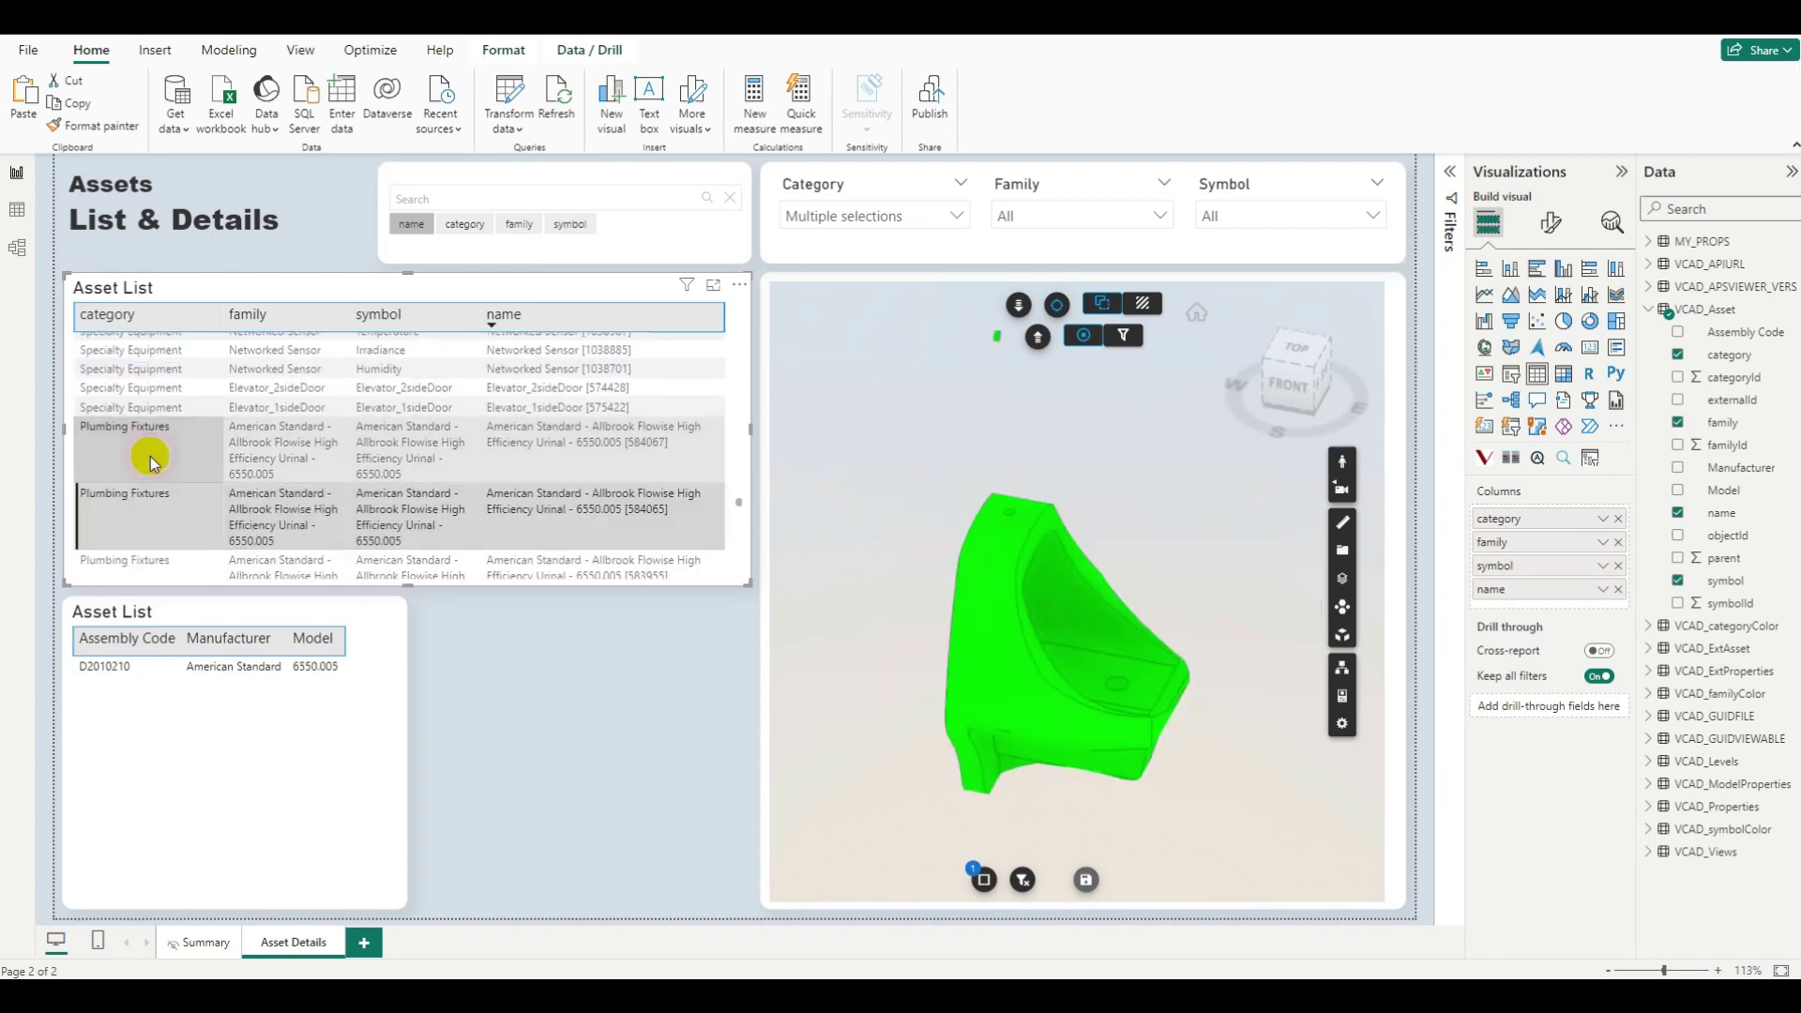
- Check the property table and 3D view for several Networked Sensor rows under Specialty Equipment, and clear the selection
{"action": "left_click", "coordinate": [150, 458]}
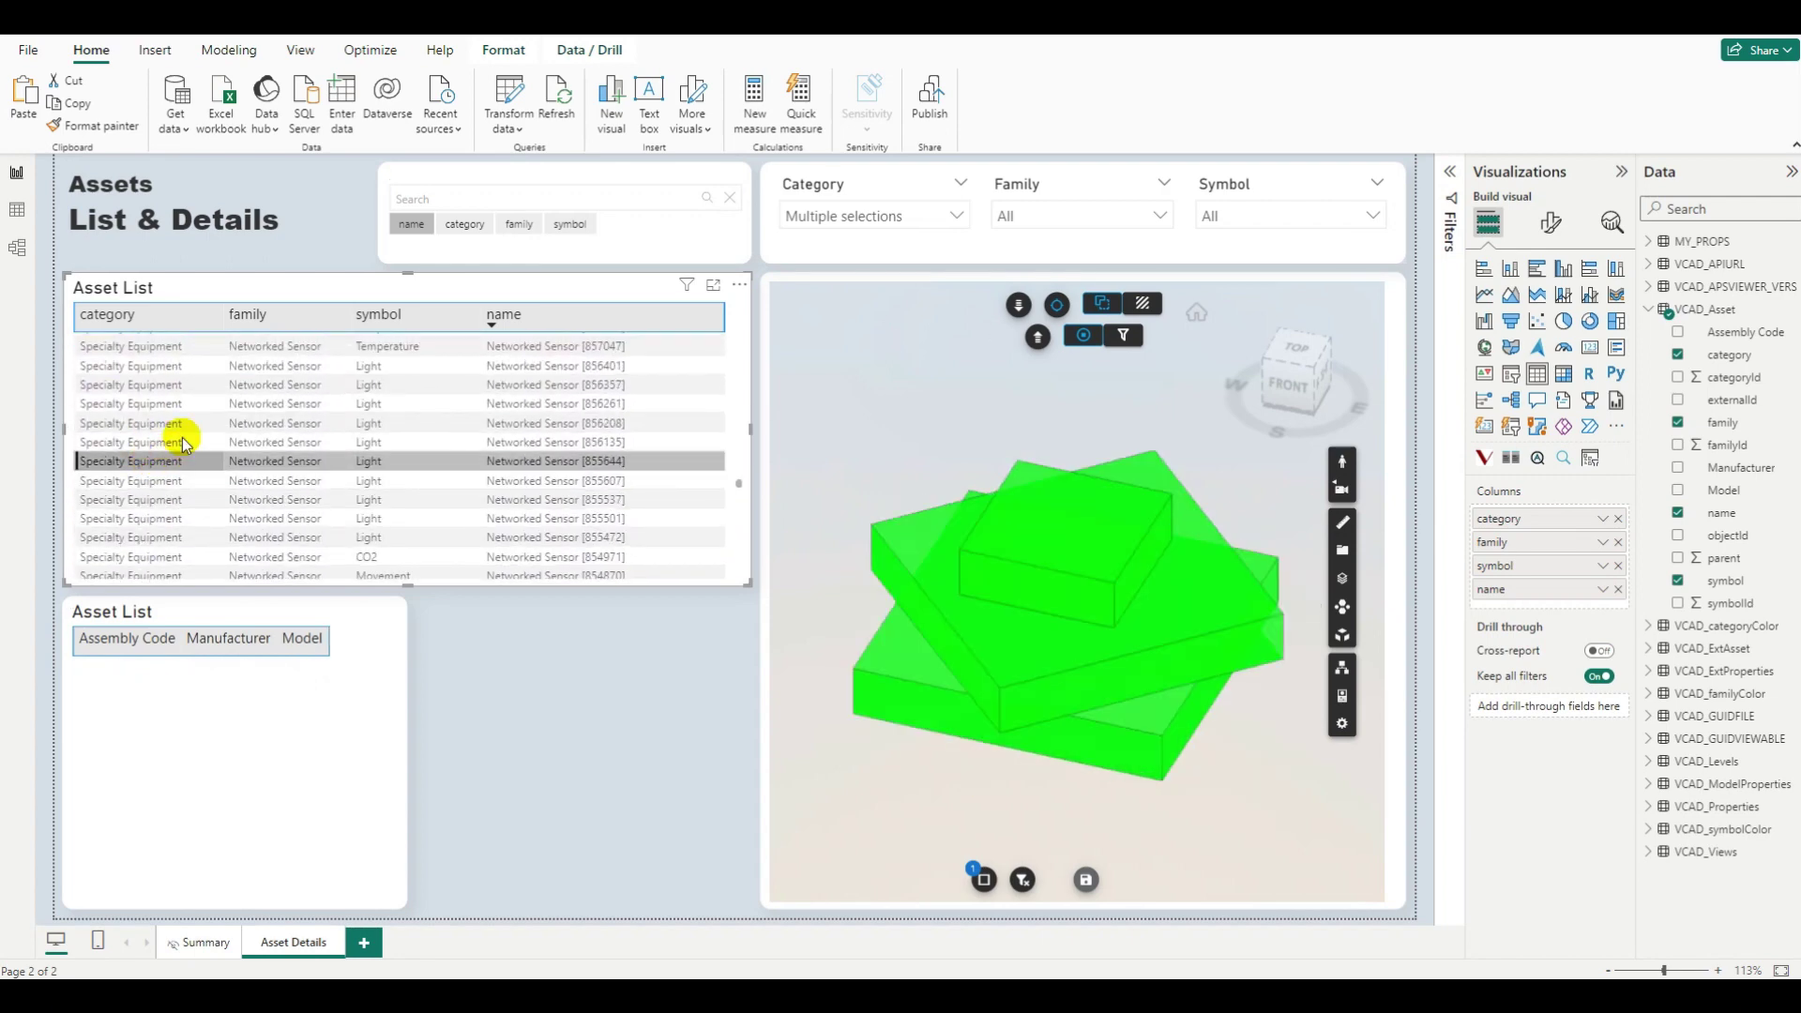
{"action": "scroll", "coordinate": [188, 426], "scroll_direction": "up", "scroll_amount": 5}
{"action": "left_click", "coordinate": [187, 429]}
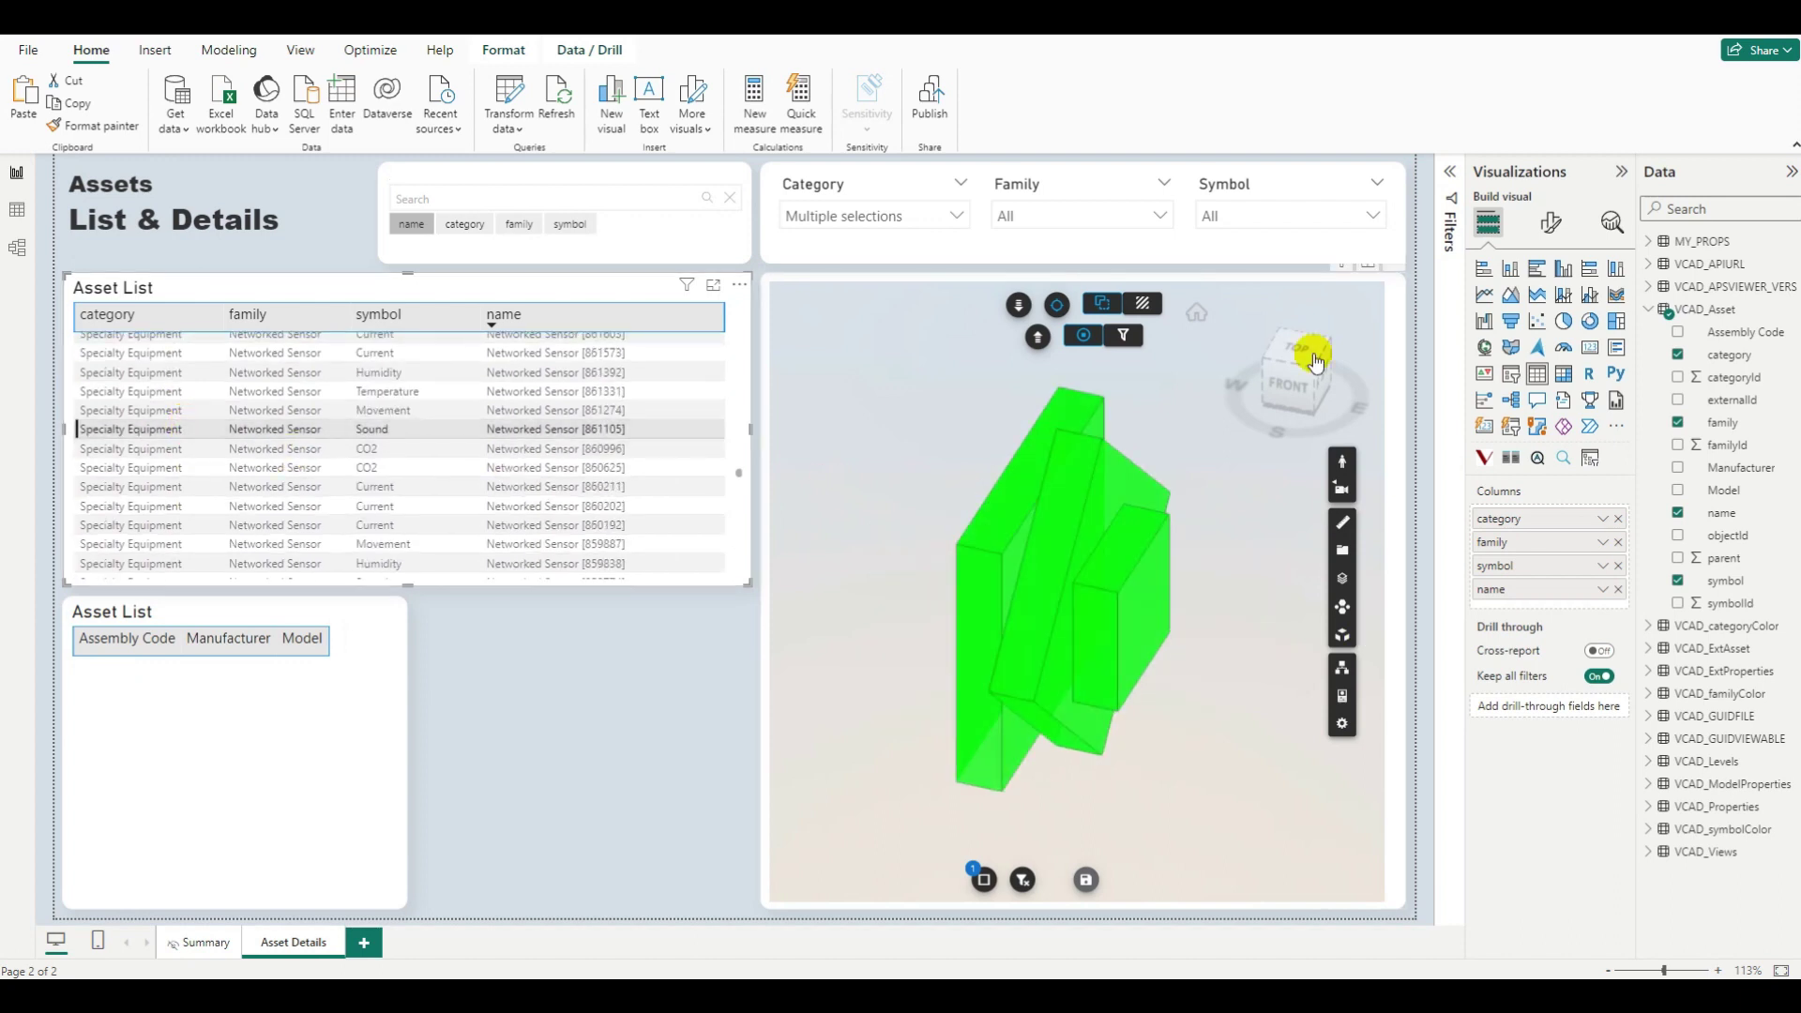
{"action": "left_click_drag", "start_coordinate": [1225, 602], "coordinate": [1172, 653]}
{"action": "scroll", "coordinate": [96, 478], "scroll_direction": "up", "scroll_amount": 5}
{"action": "left_click", "coordinate": [173, 437]}
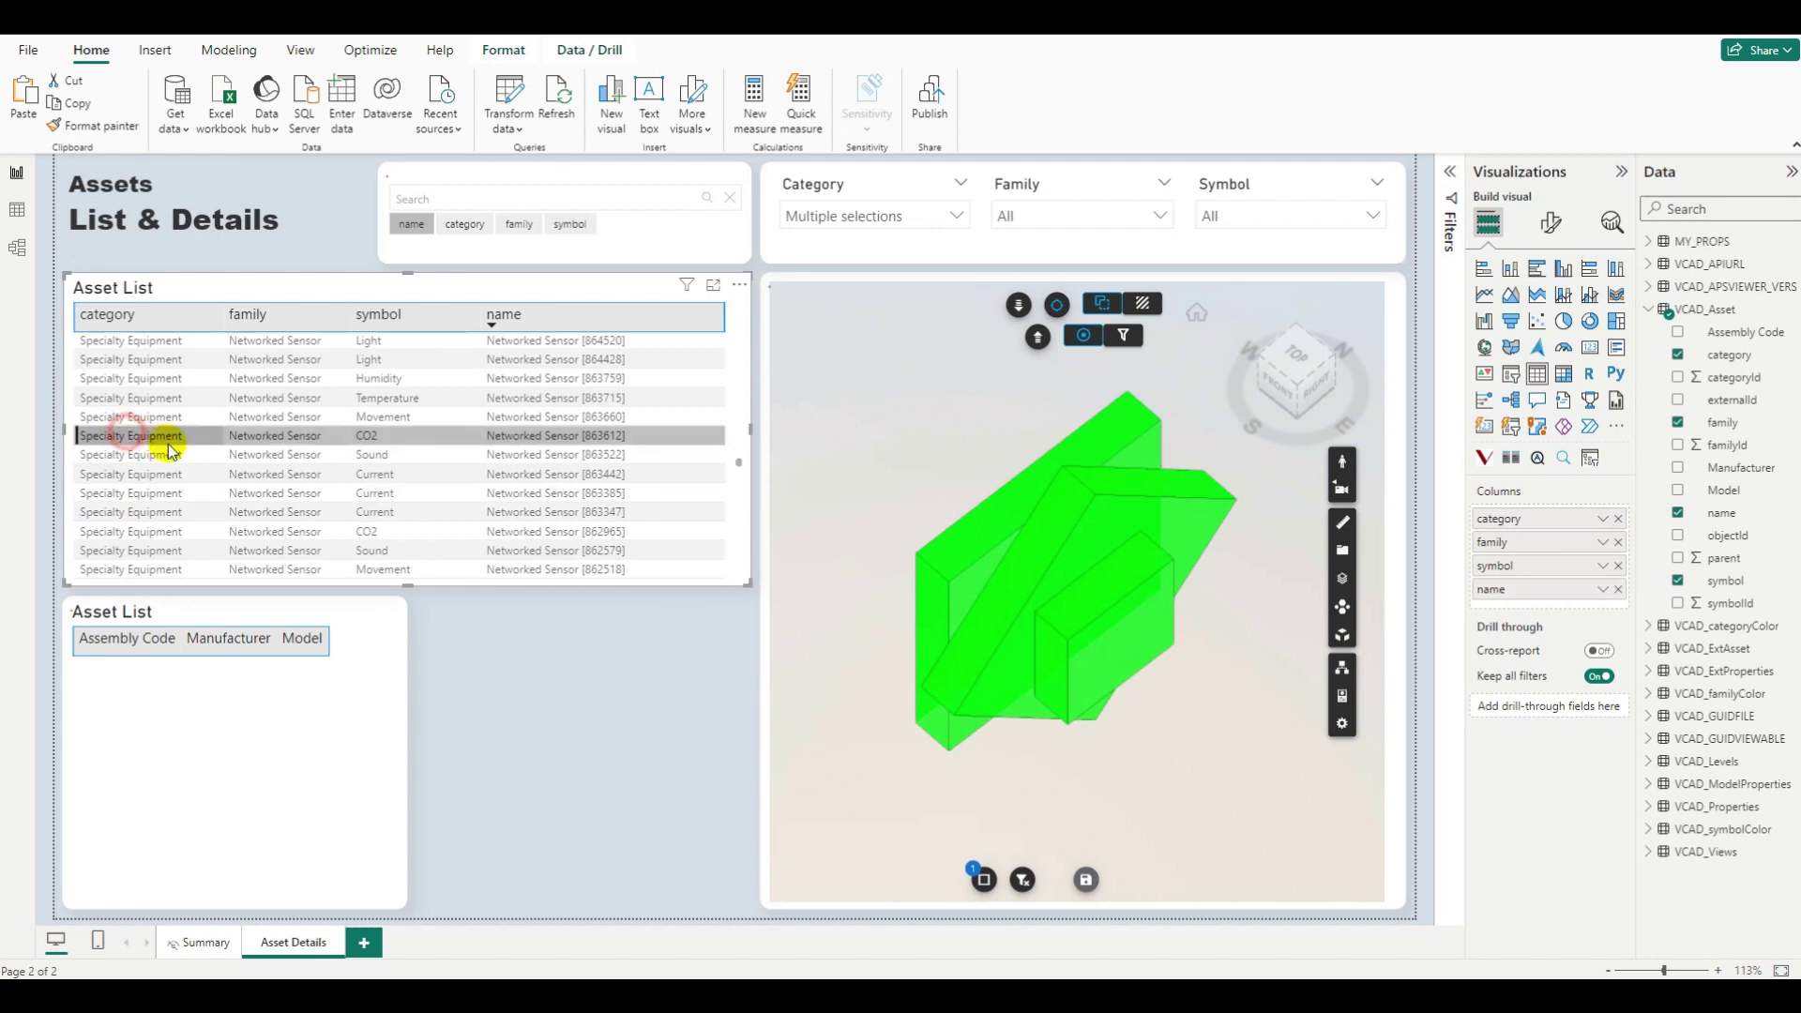
{"action": "left_click_drag", "start_coordinate": [940, 491], "coordinate": [109, 424]}
{"action": "scroll", "coordinate": [108, 424], "scroll_direction": "up", "scroll_amount": 5}
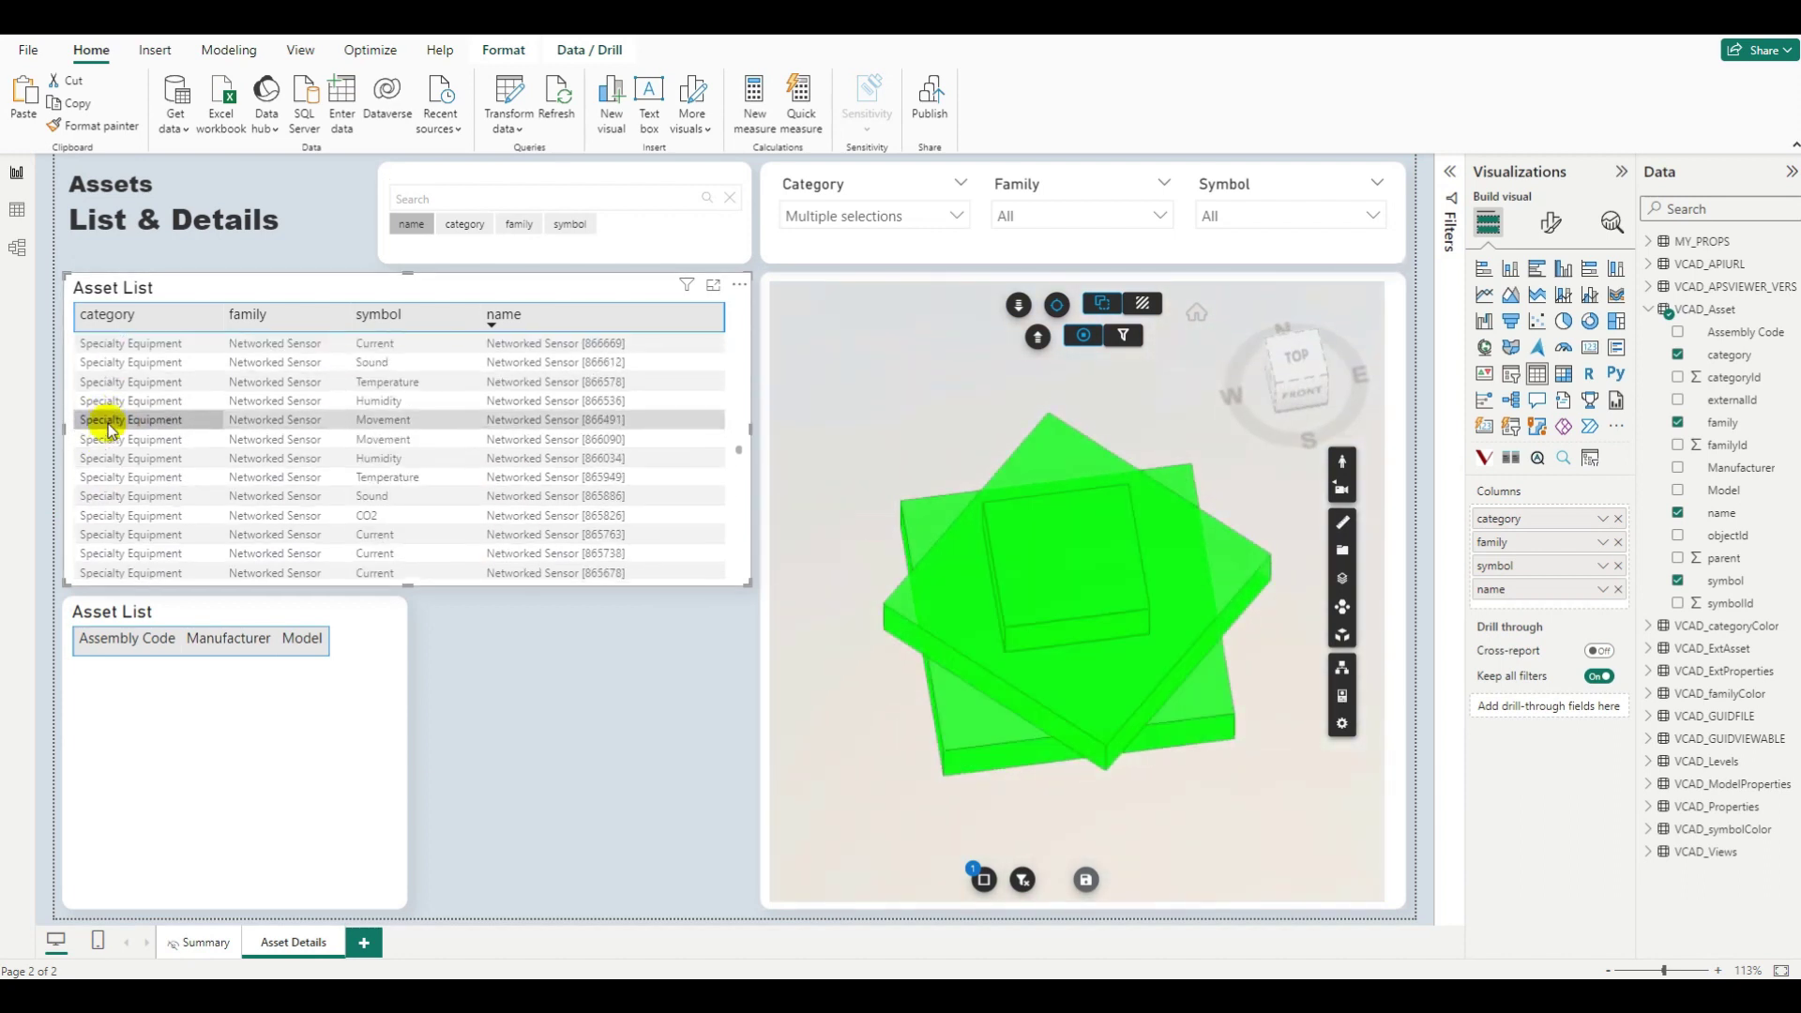
{"action": "left_click", "coordinate": [115, 424]}
{"action": "left_click", "coordinate": [117, 424]}
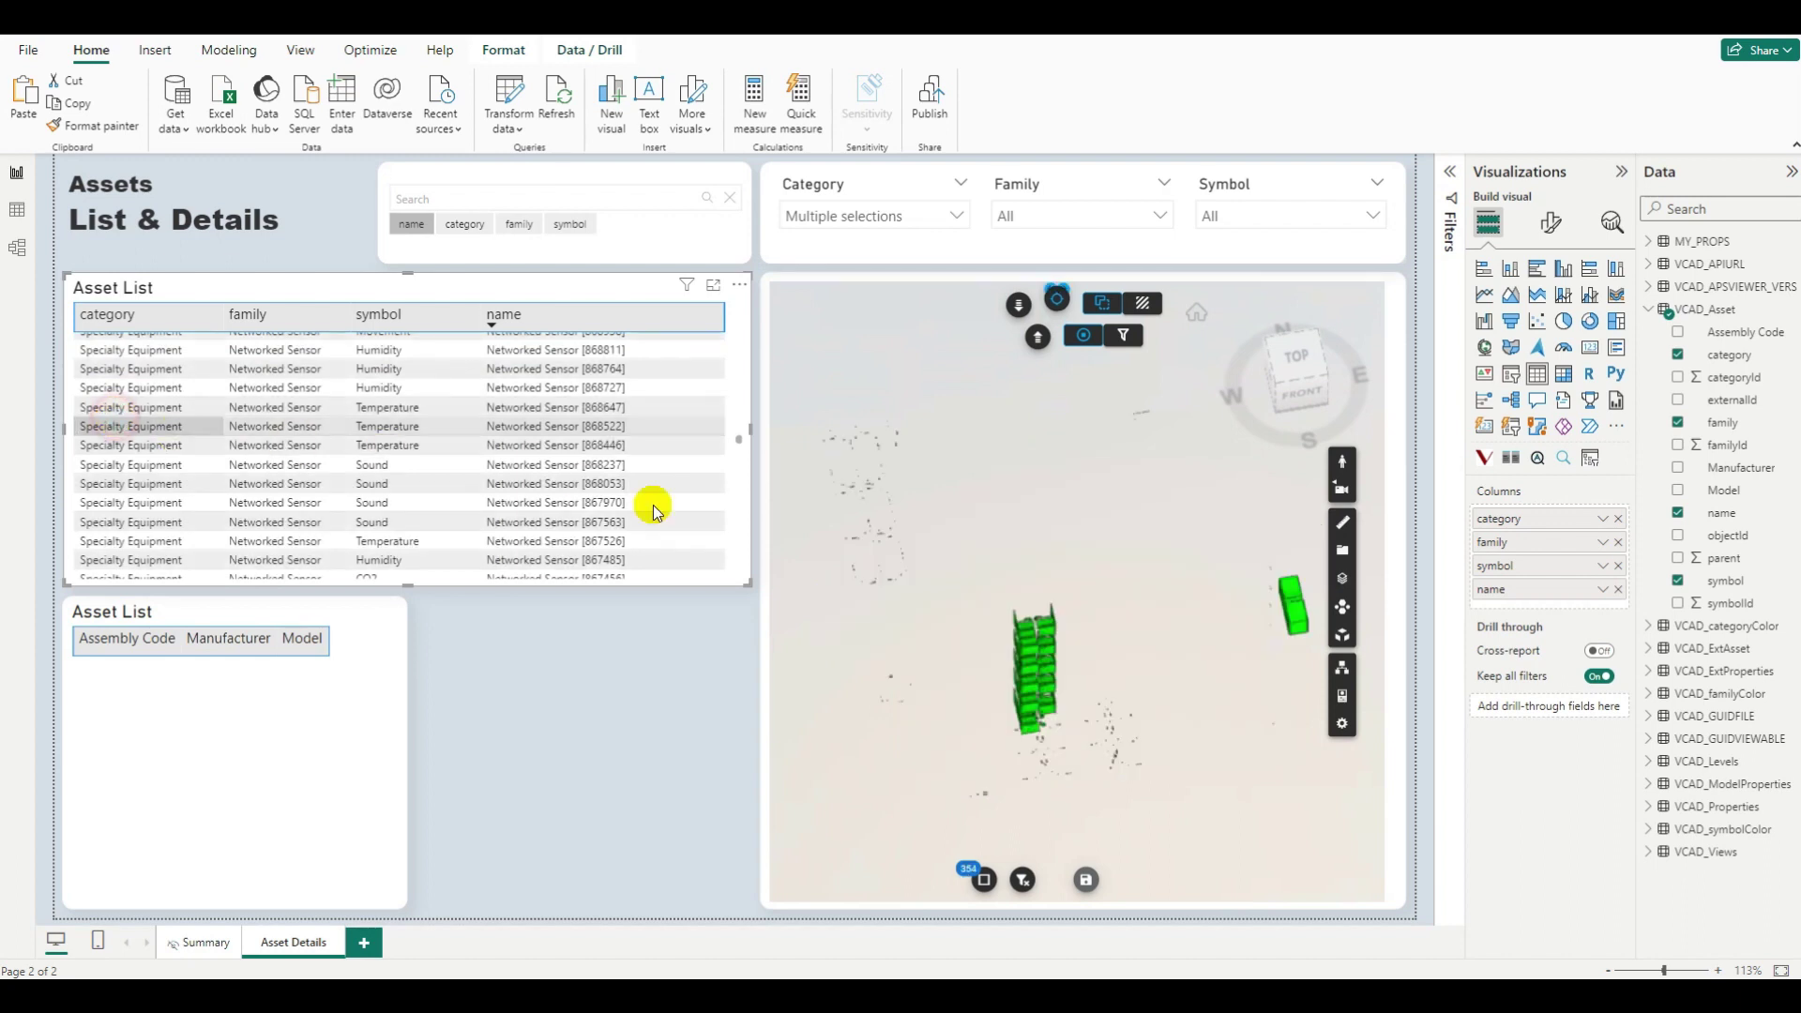
{"action": "left_click", "coordinate": [628, 705]}
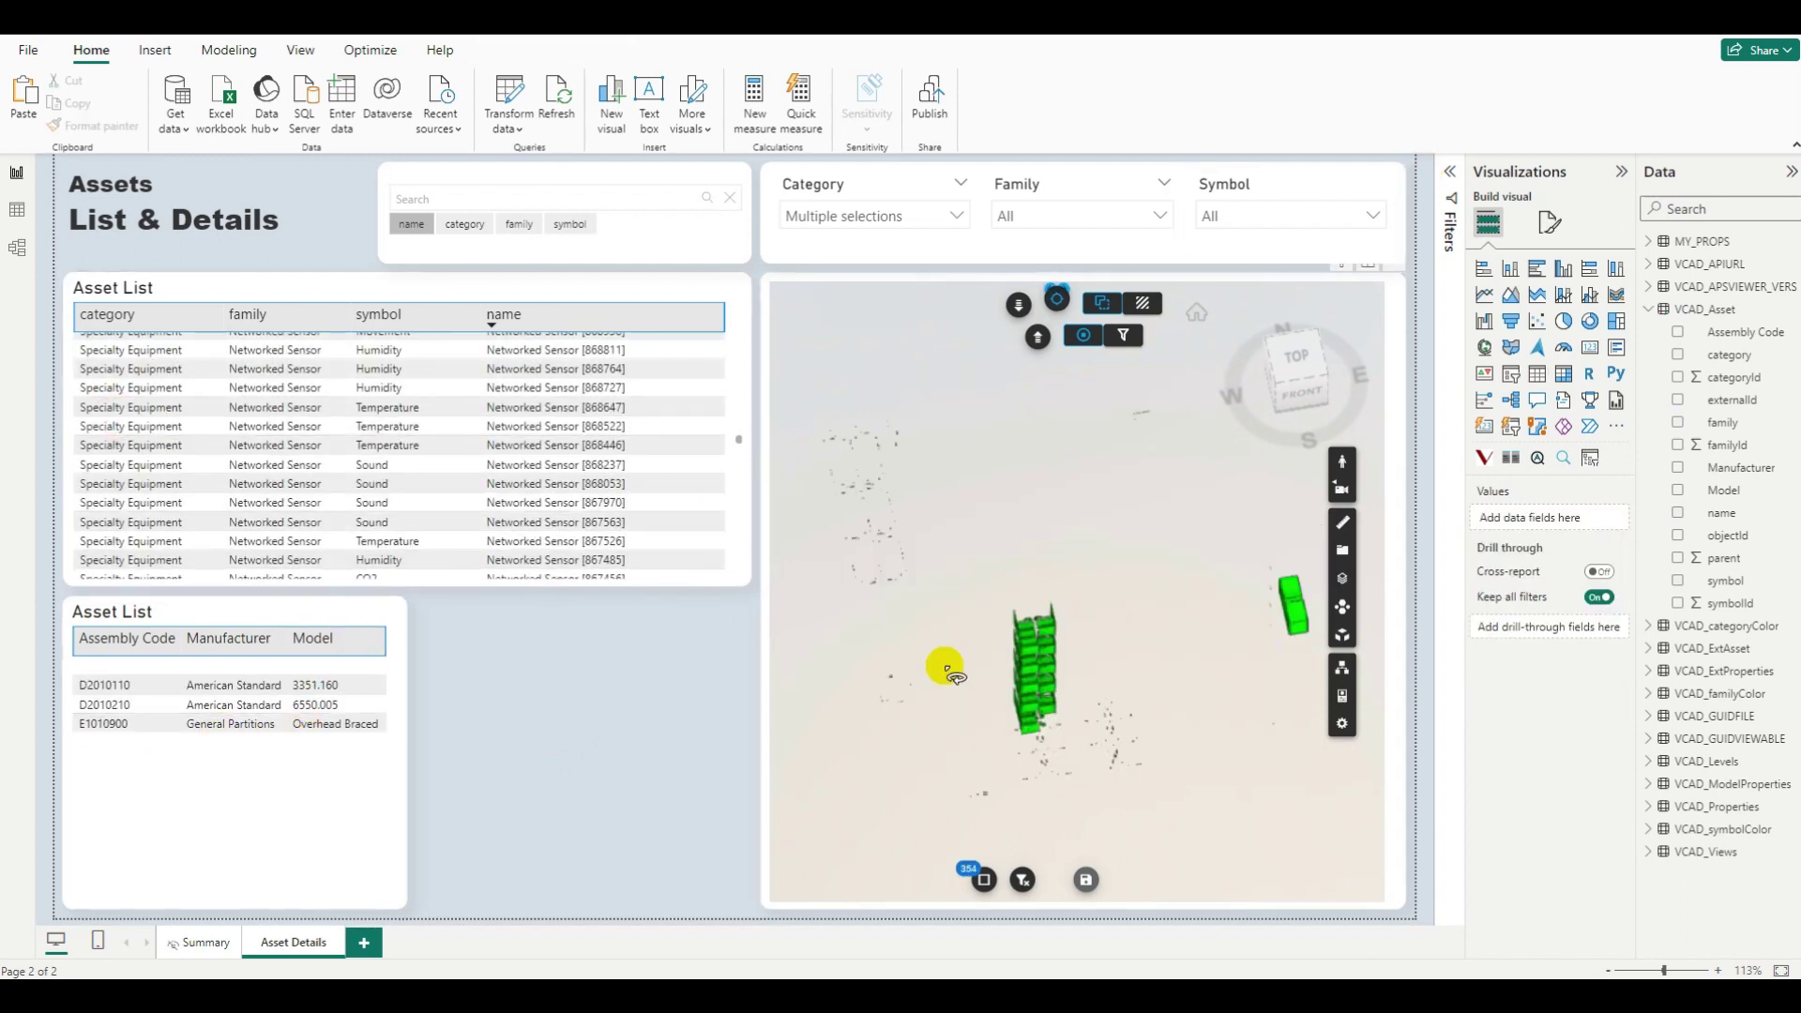
- Replace the Family field of the middle slicer with the Manufacturer field from VCAD_Asset
{"action": "left_click_drag", "start_coordinate": [938, 663], "coordinate": [994, 603]}
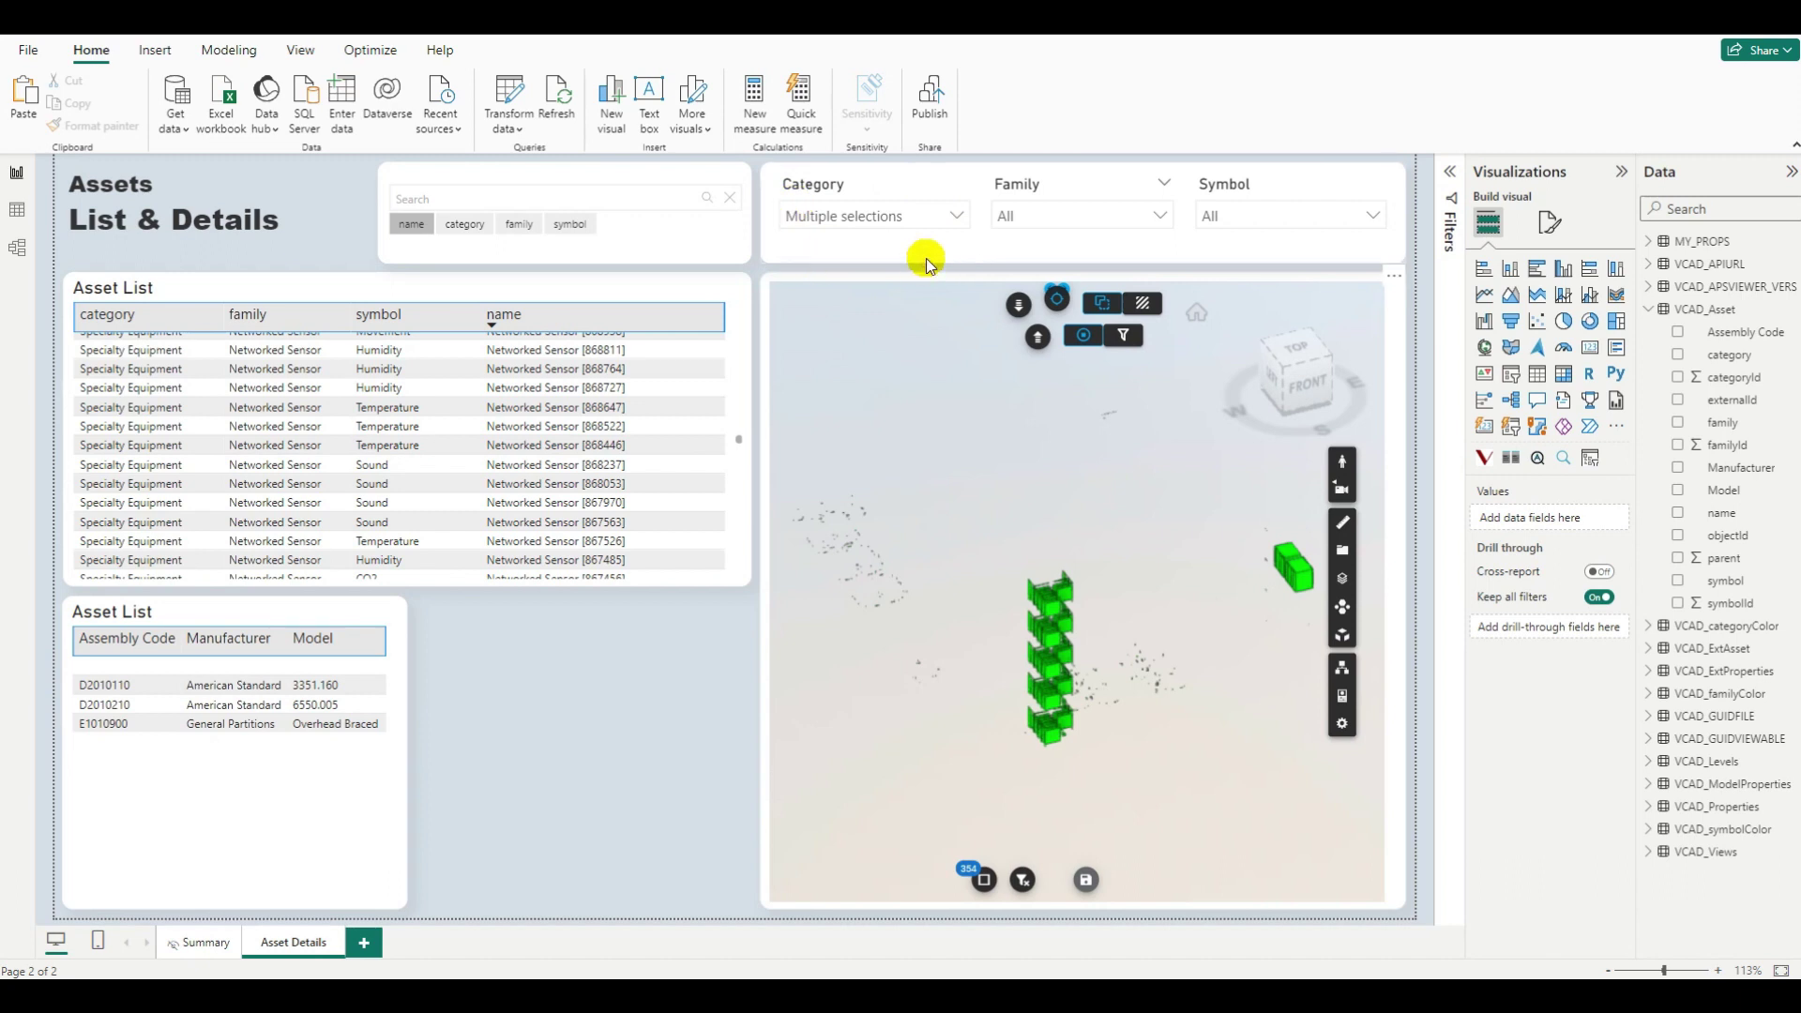
{"action": "left_click", "coordinate": [1095, 239]}
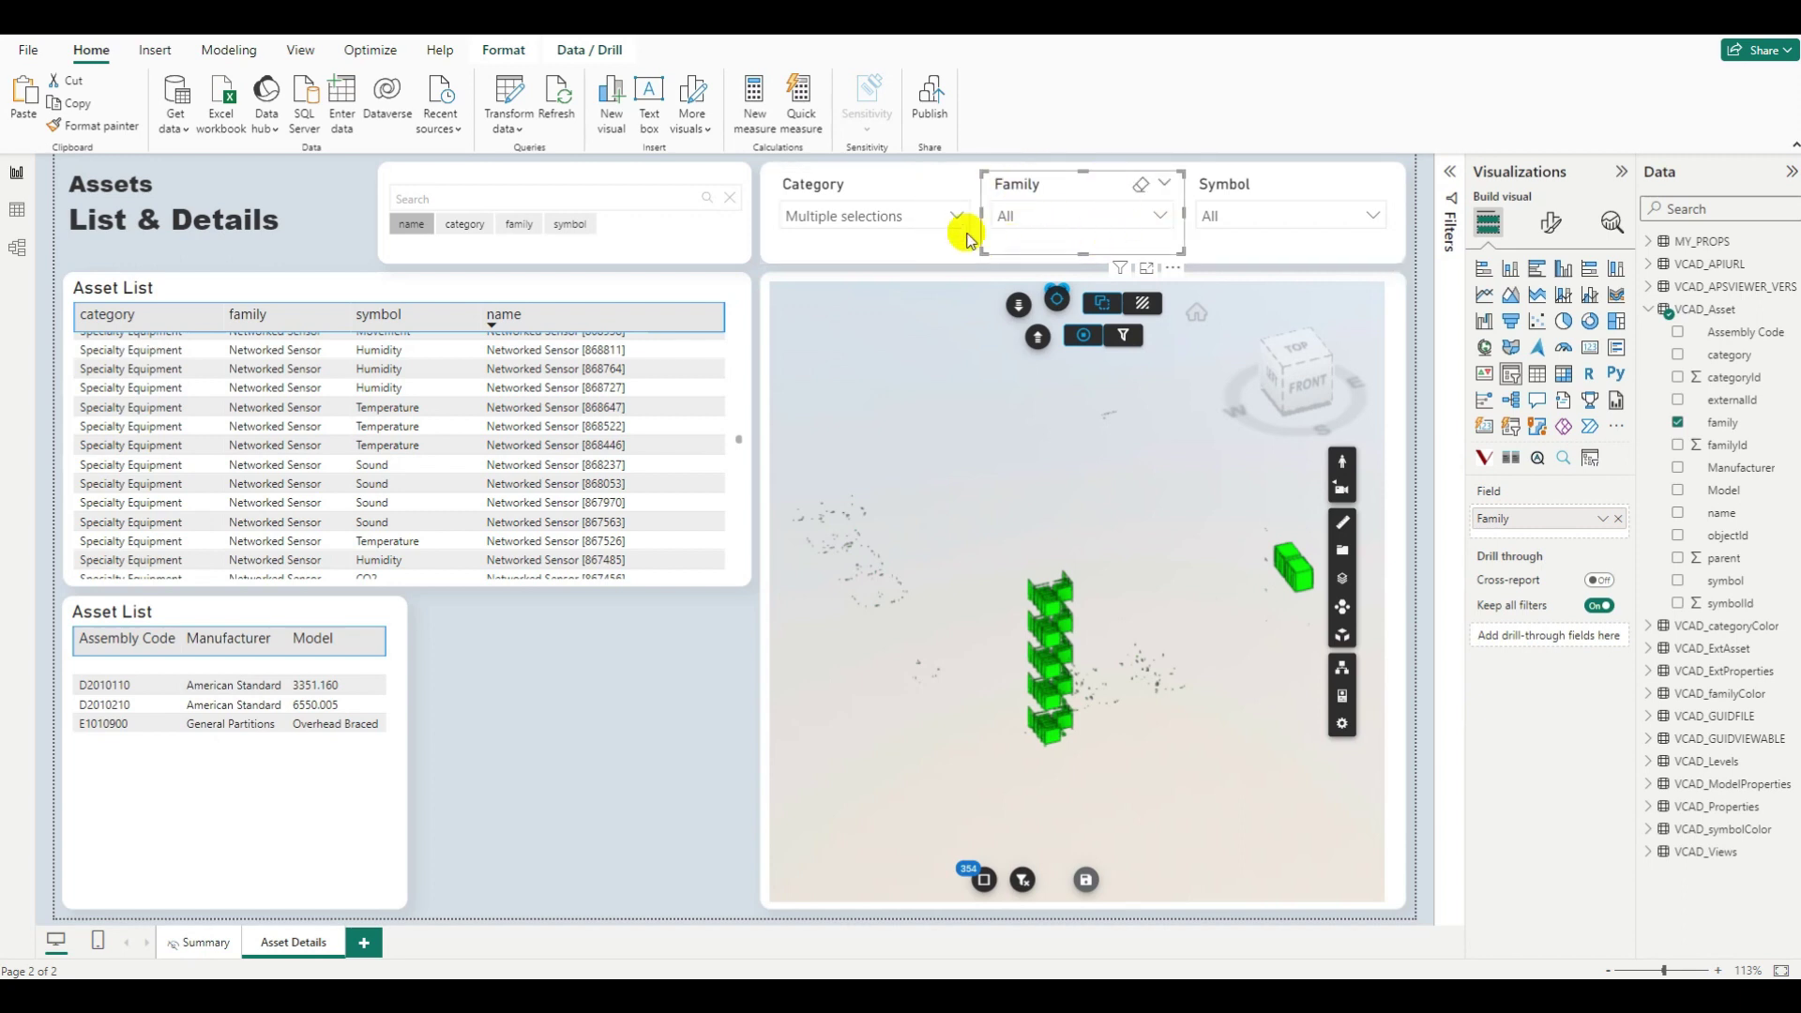
{"action": "left_click", "coordinate": [1618, 519]}
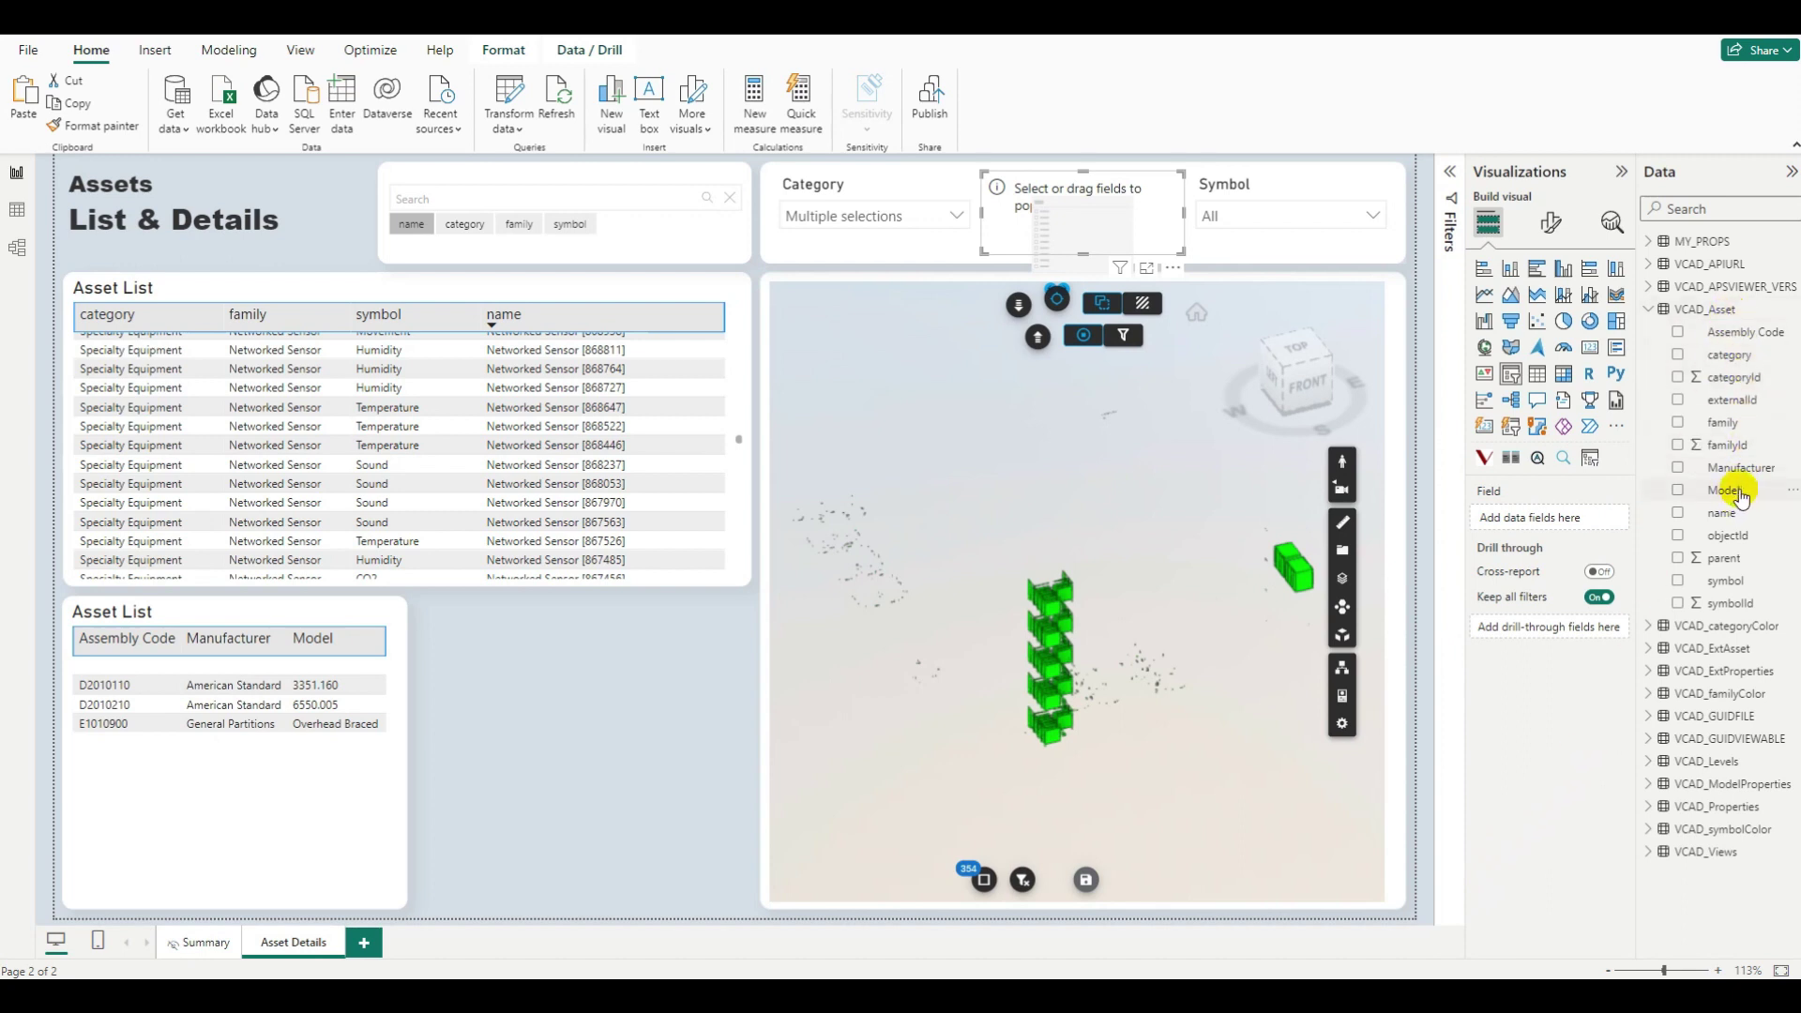
{"action": "left_click_drag", "start_coordinate": [1756, 476], "coordinate": [1560, 515]}
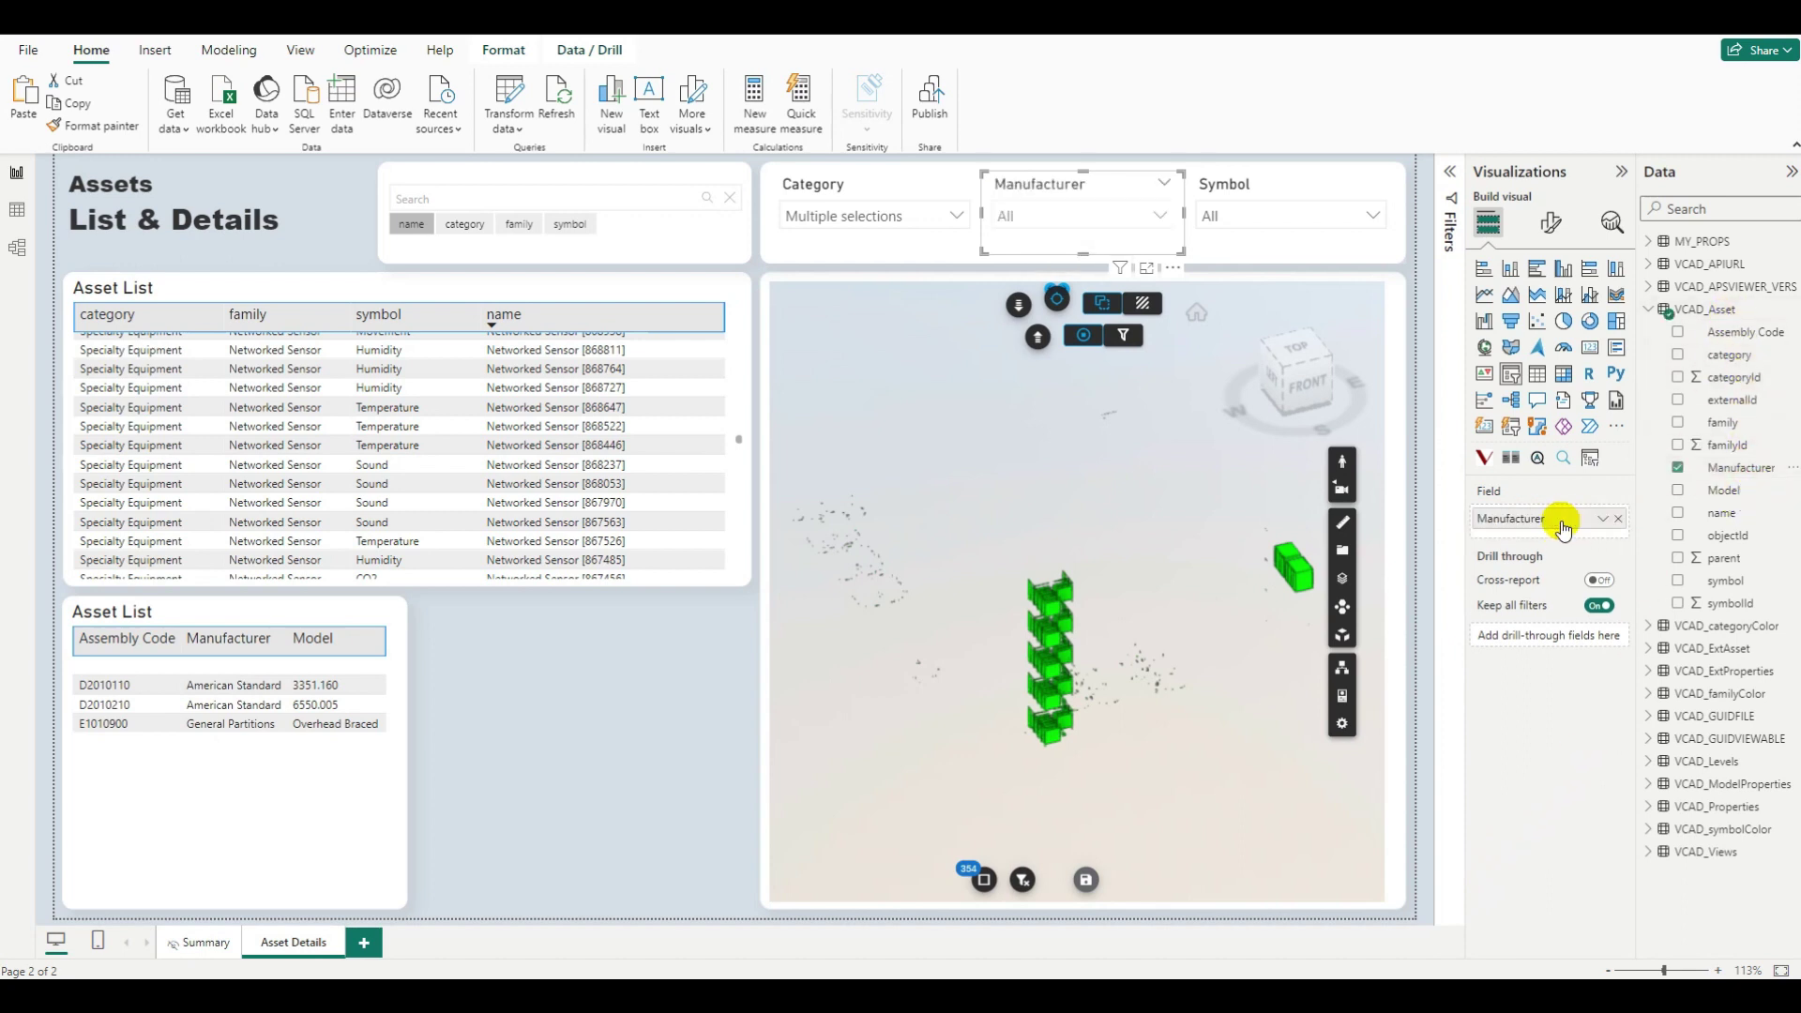
- Try the Manufacturer slicer with General Partitions, and filter the page by American Standard and General Partitions, excluding the blank entry
{"action": "left_click", "coordinate": [1165, 218]}
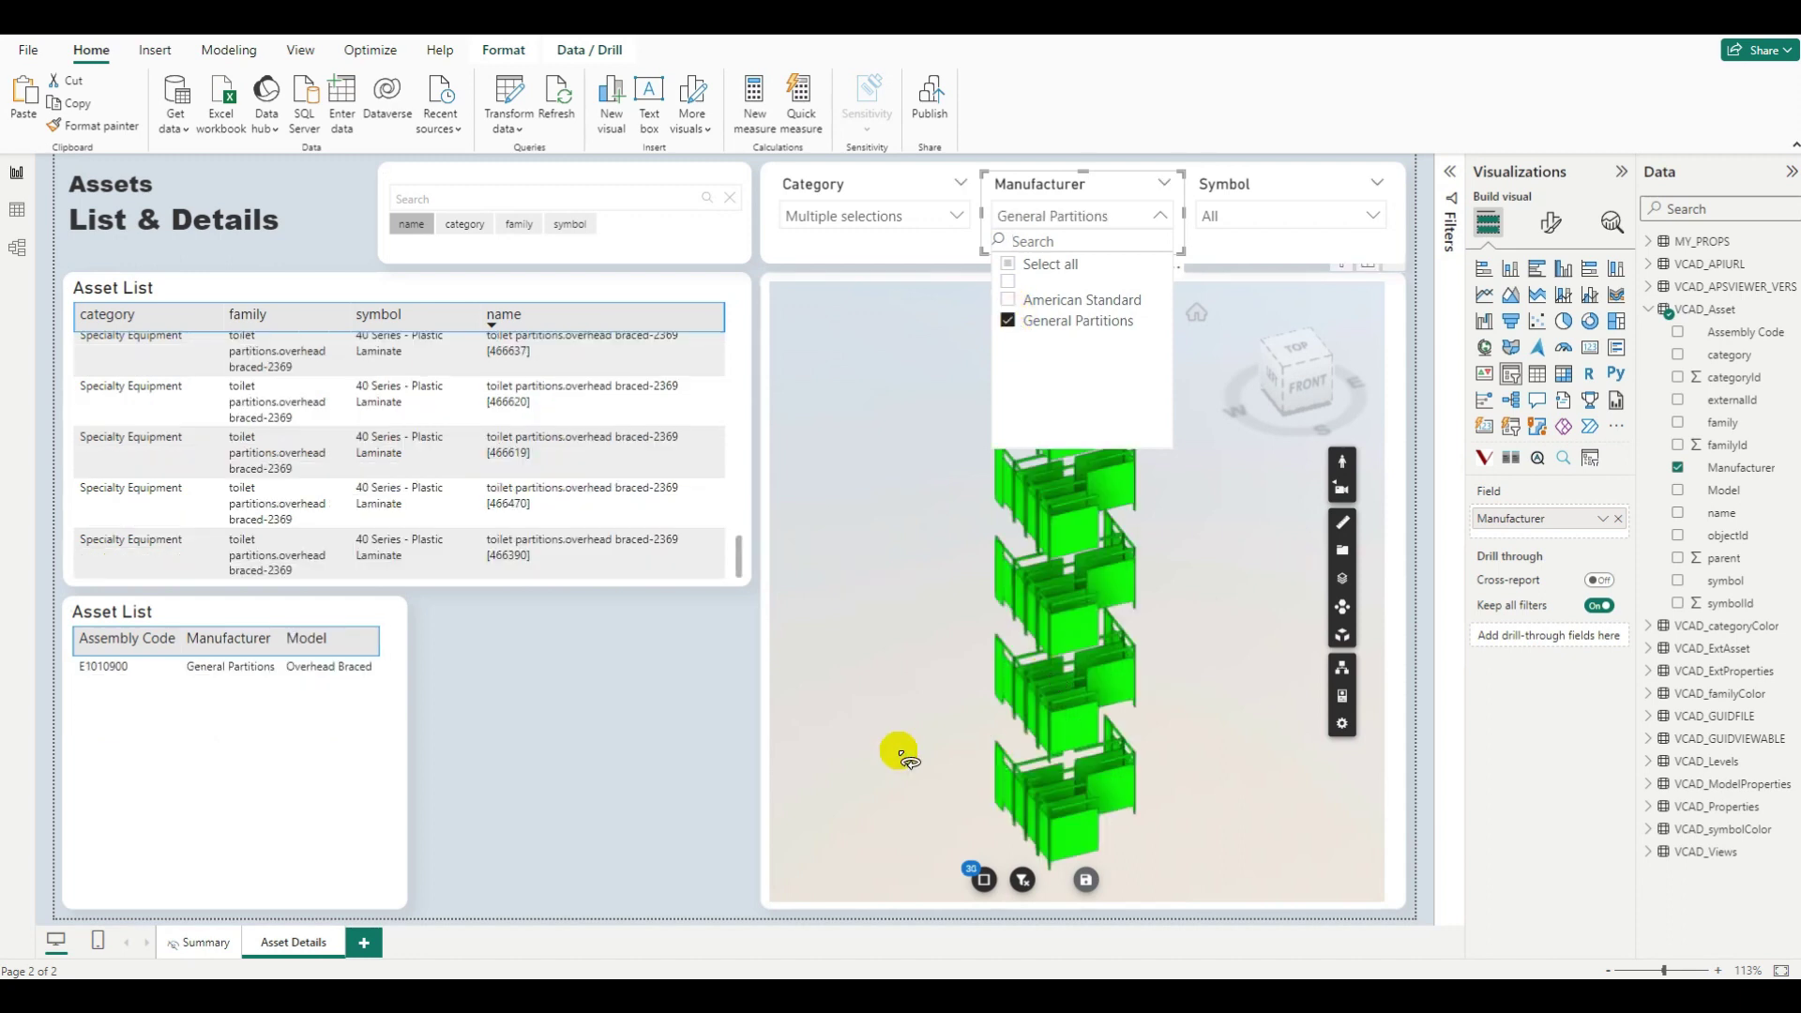
{"action": "left_click_drag", "start_coordinate": [904, 751], "coordinate": [976, 740]}
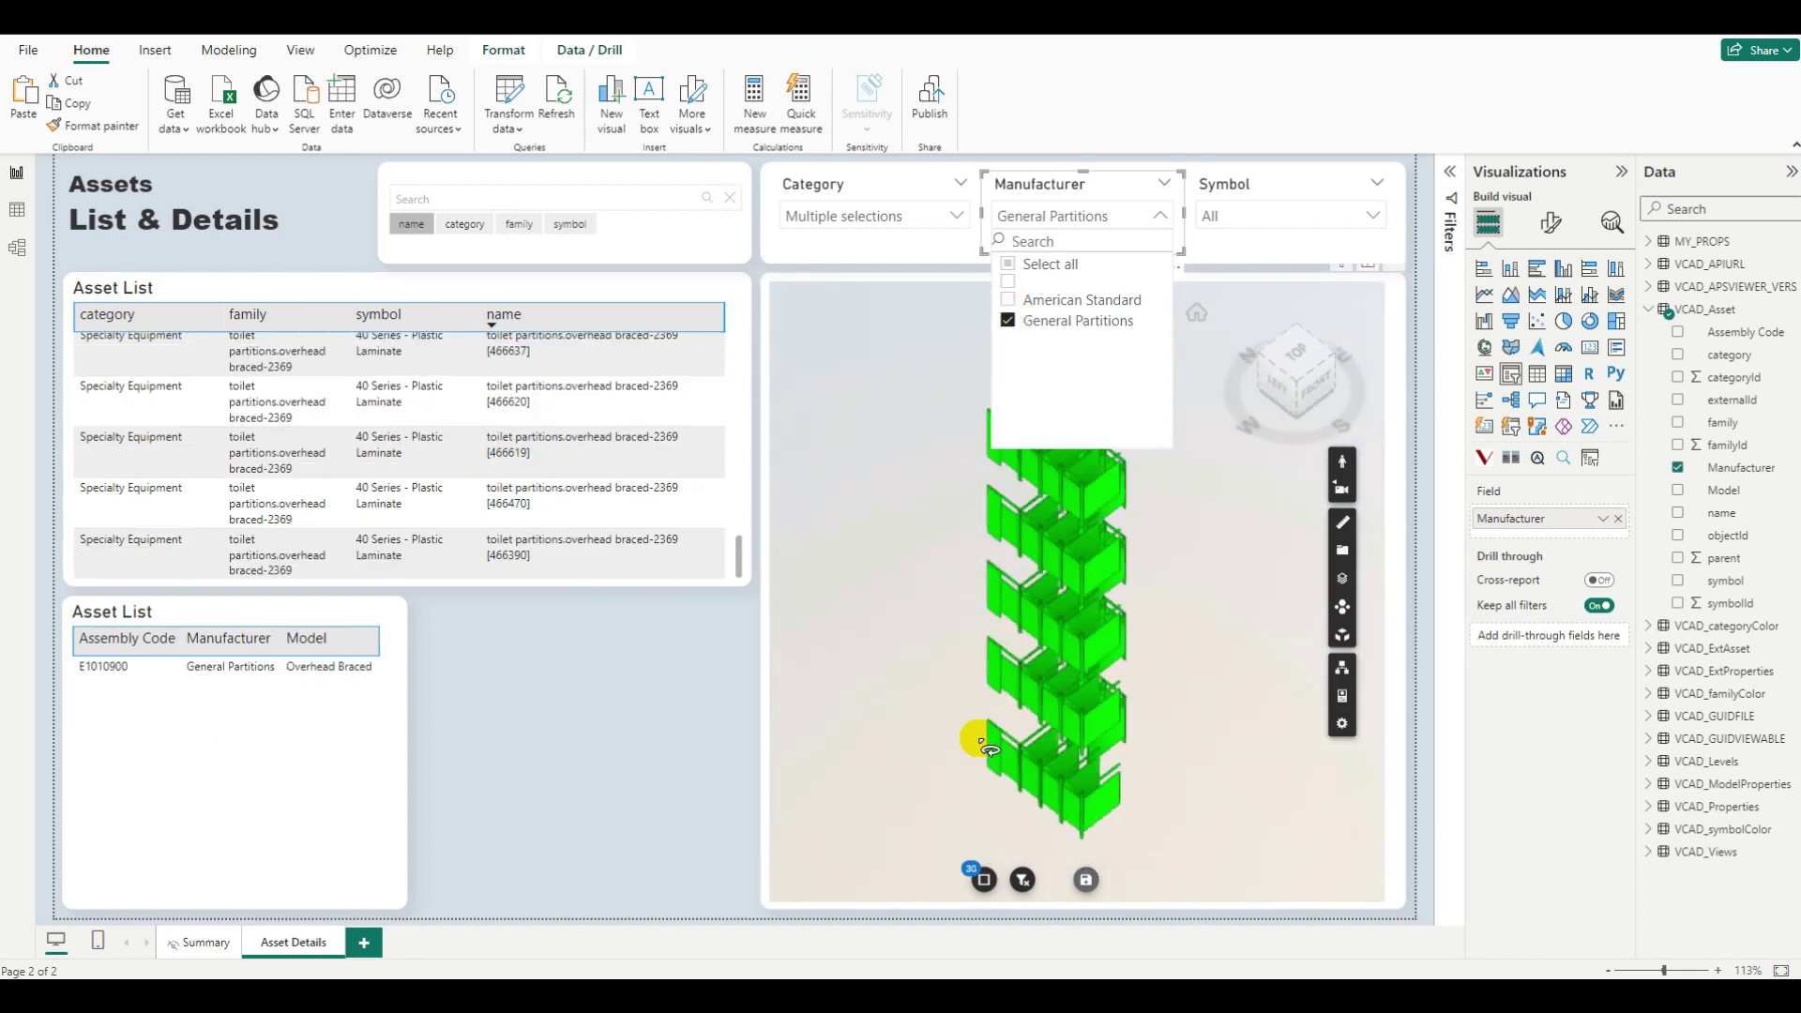
{"action": "left_click", "coordinate": [1008, 264]}
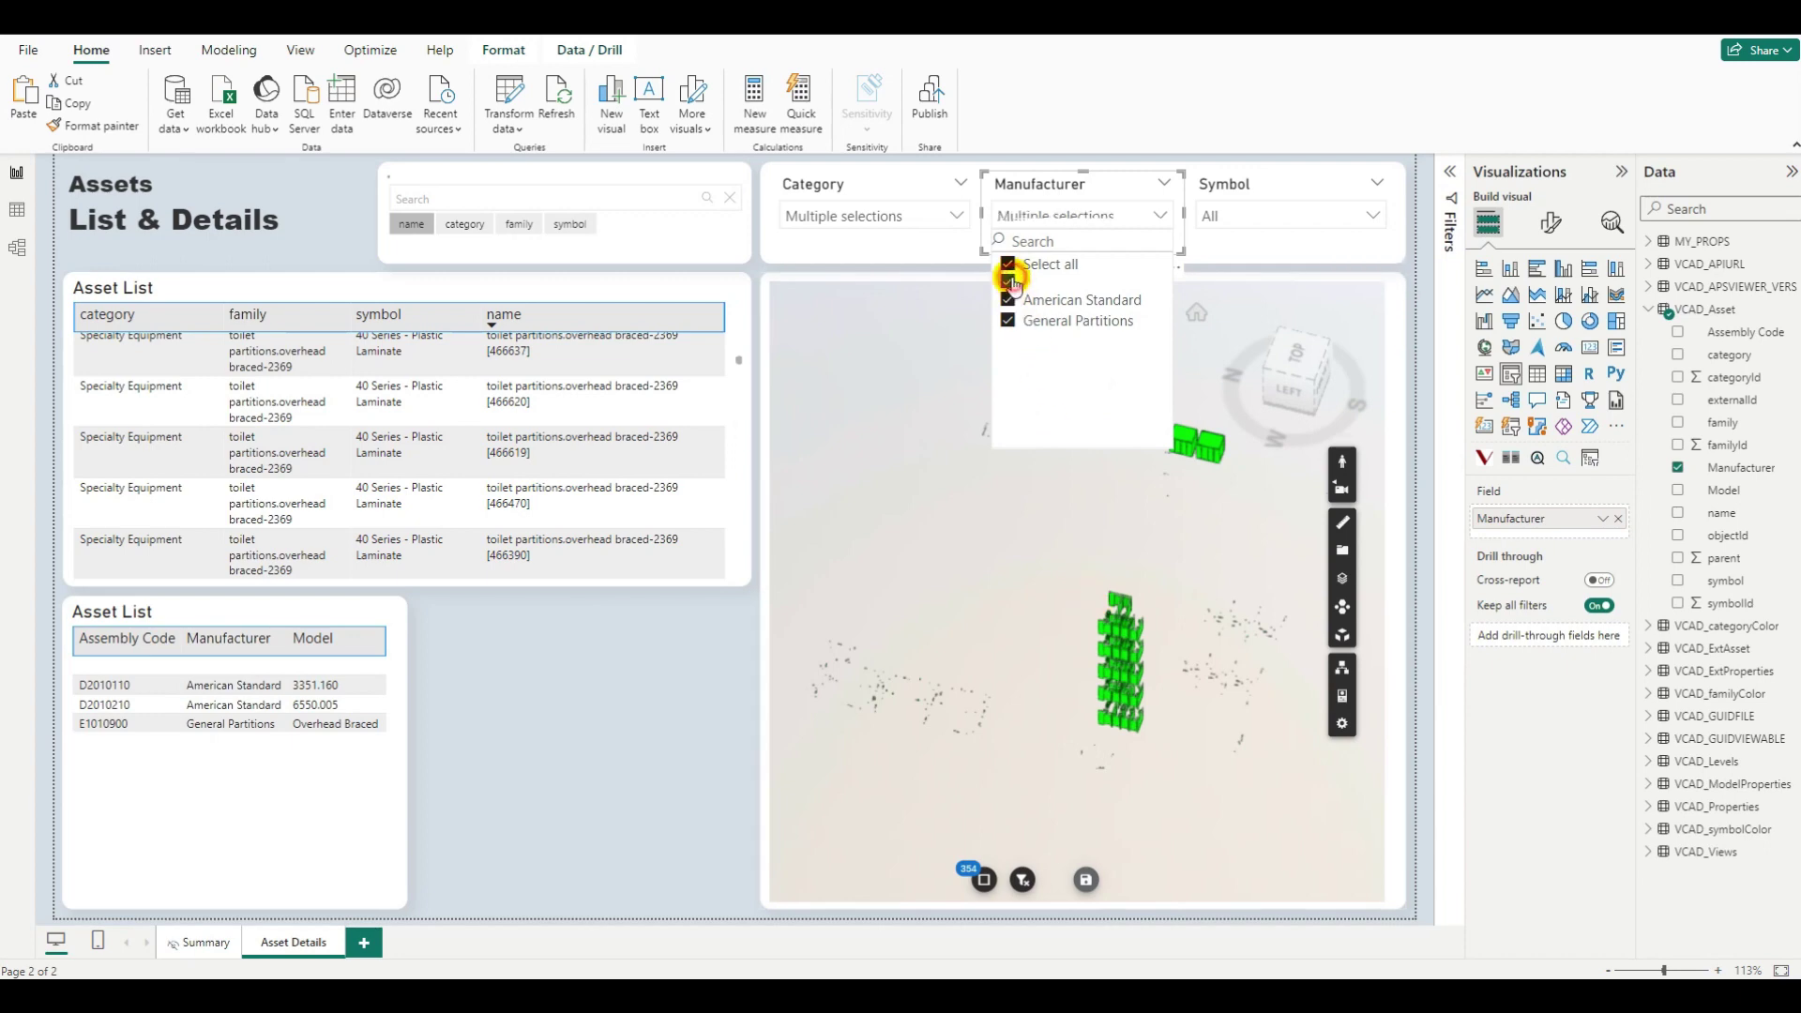
{"action": "left_click", "coordinate": [1009, 282]}
{"action": "mouse_move", "coordinate": [856, 813]}
{"action": "left_mouse_down"}
{"action": "mouse_move", "coordinate": [1008, 699]}
{"action": "mouse_move", "coordinate": [945, 784]}
{"action": "mouse_move", "coordinate": [1162, 723]}
{"action": "mouse_move", "coordinate": [957, 783]}
{"action": "left_mouse_up"}
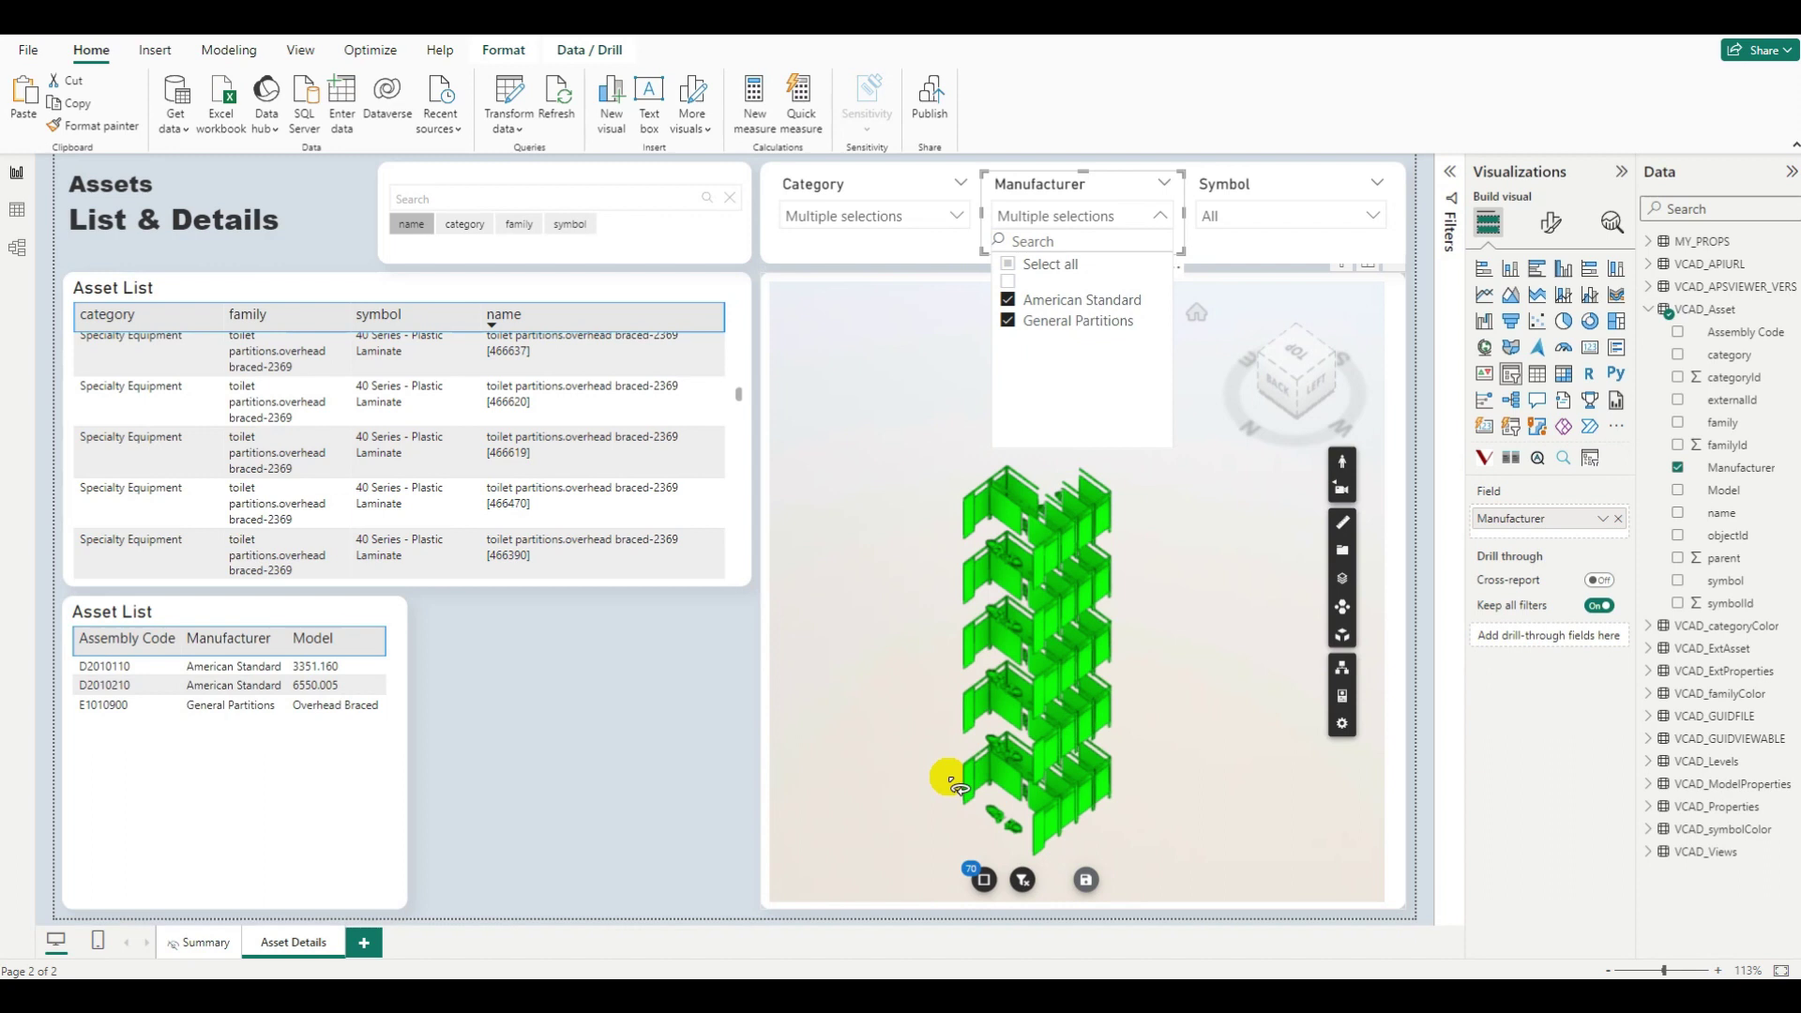
{"action": "left_click", "coordinate": [1166, 217]}
{"action": "left_click", "coordinate": [592, 738]}
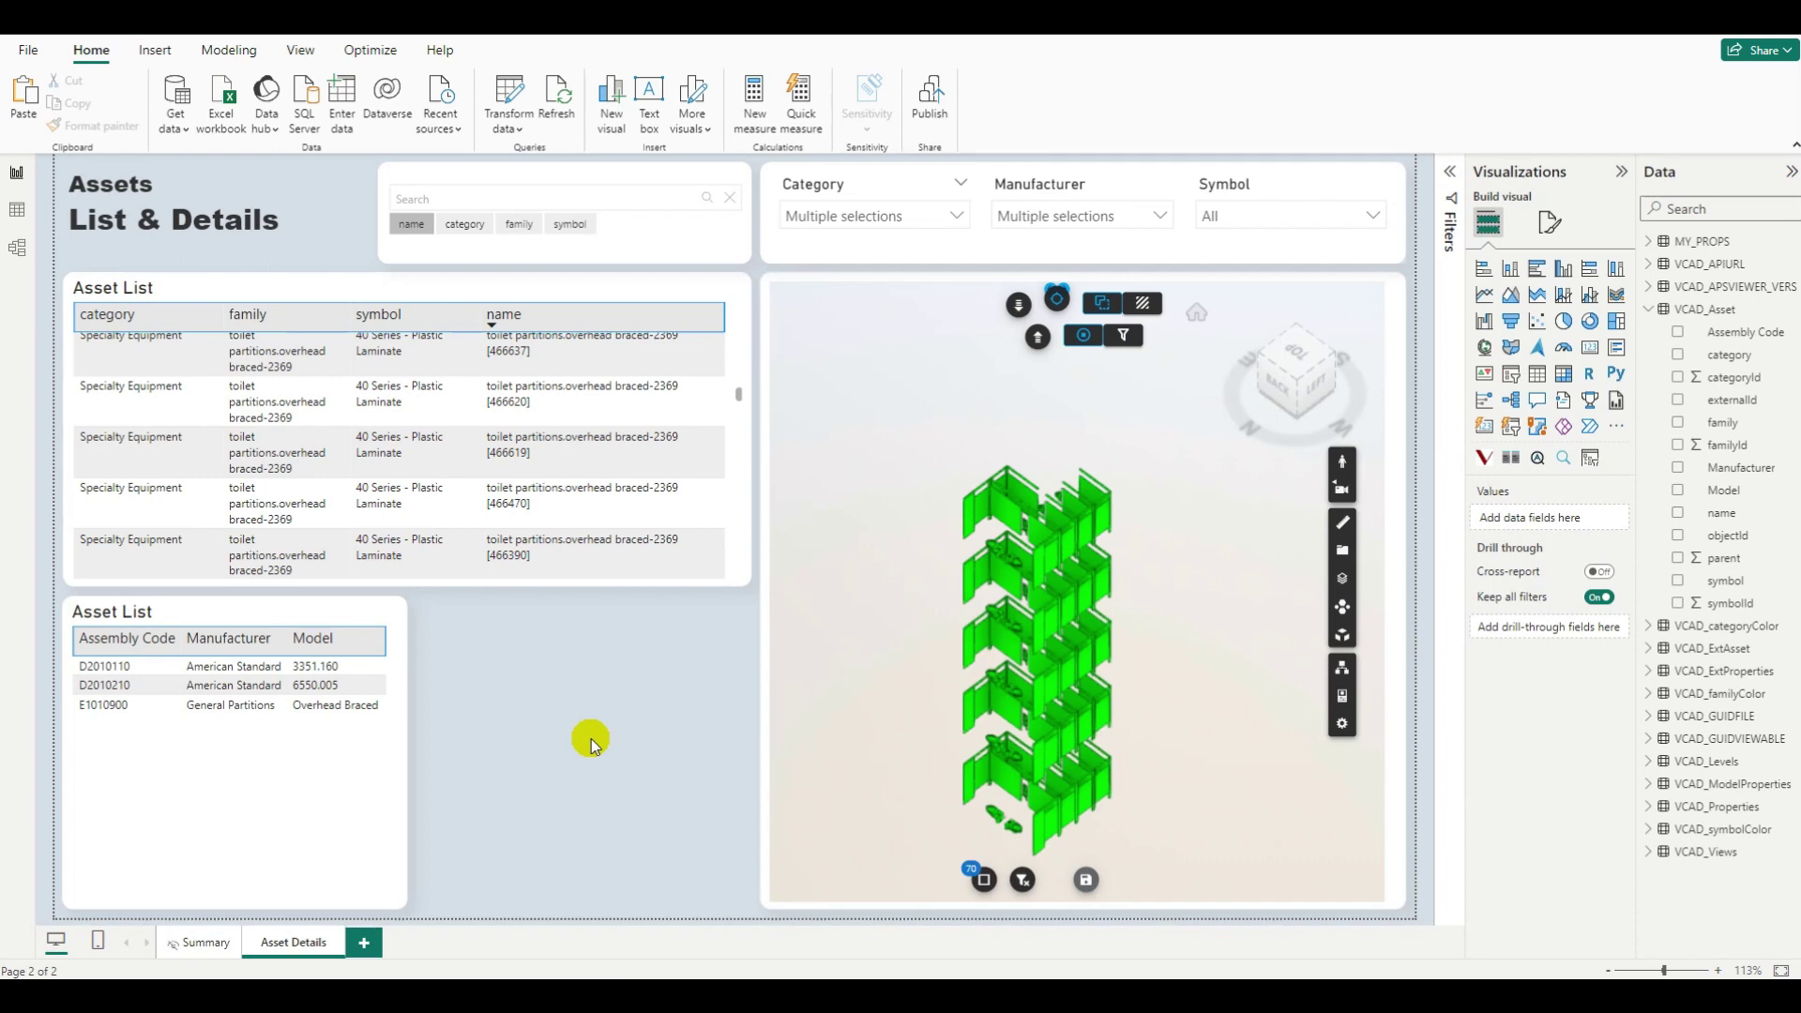
- Review the Category slicer's selections in the report, switch to the Power Query Editor and view the MY_PROPS query
{"action": "left_click", "coordinate": [509, 100]}
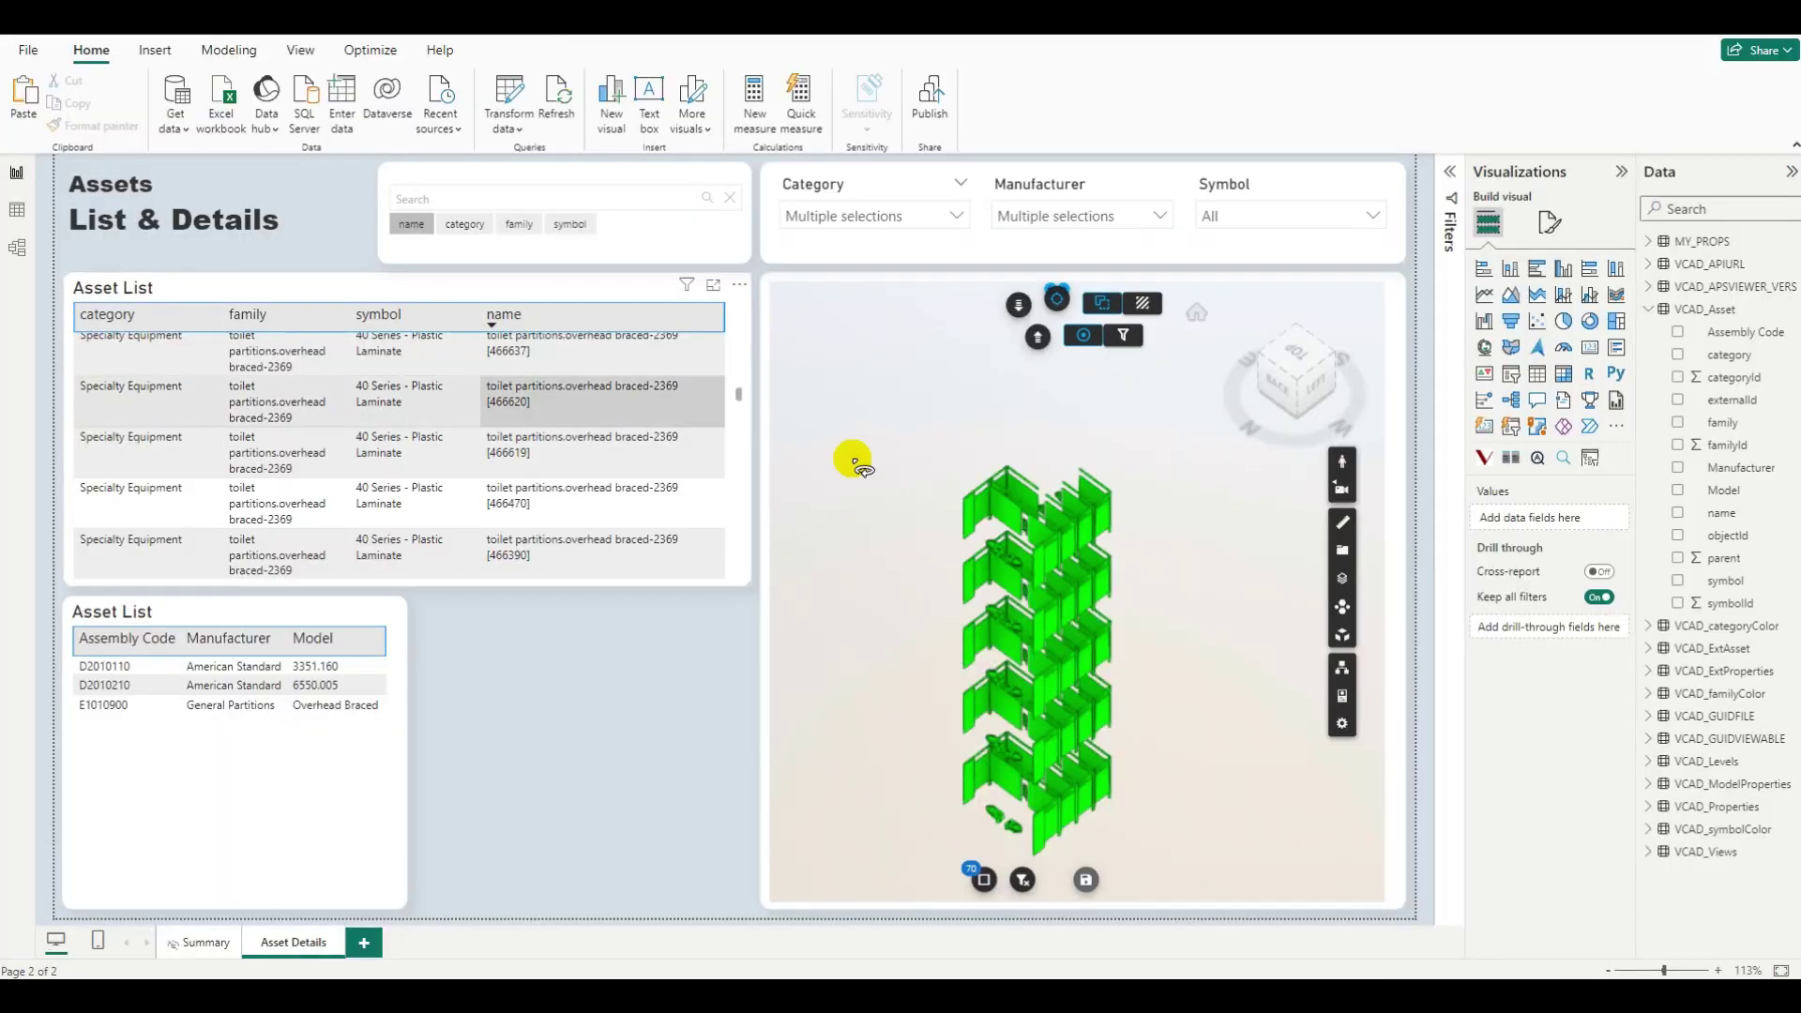
{"action": "left_click", "coordinate": [952, 215]}
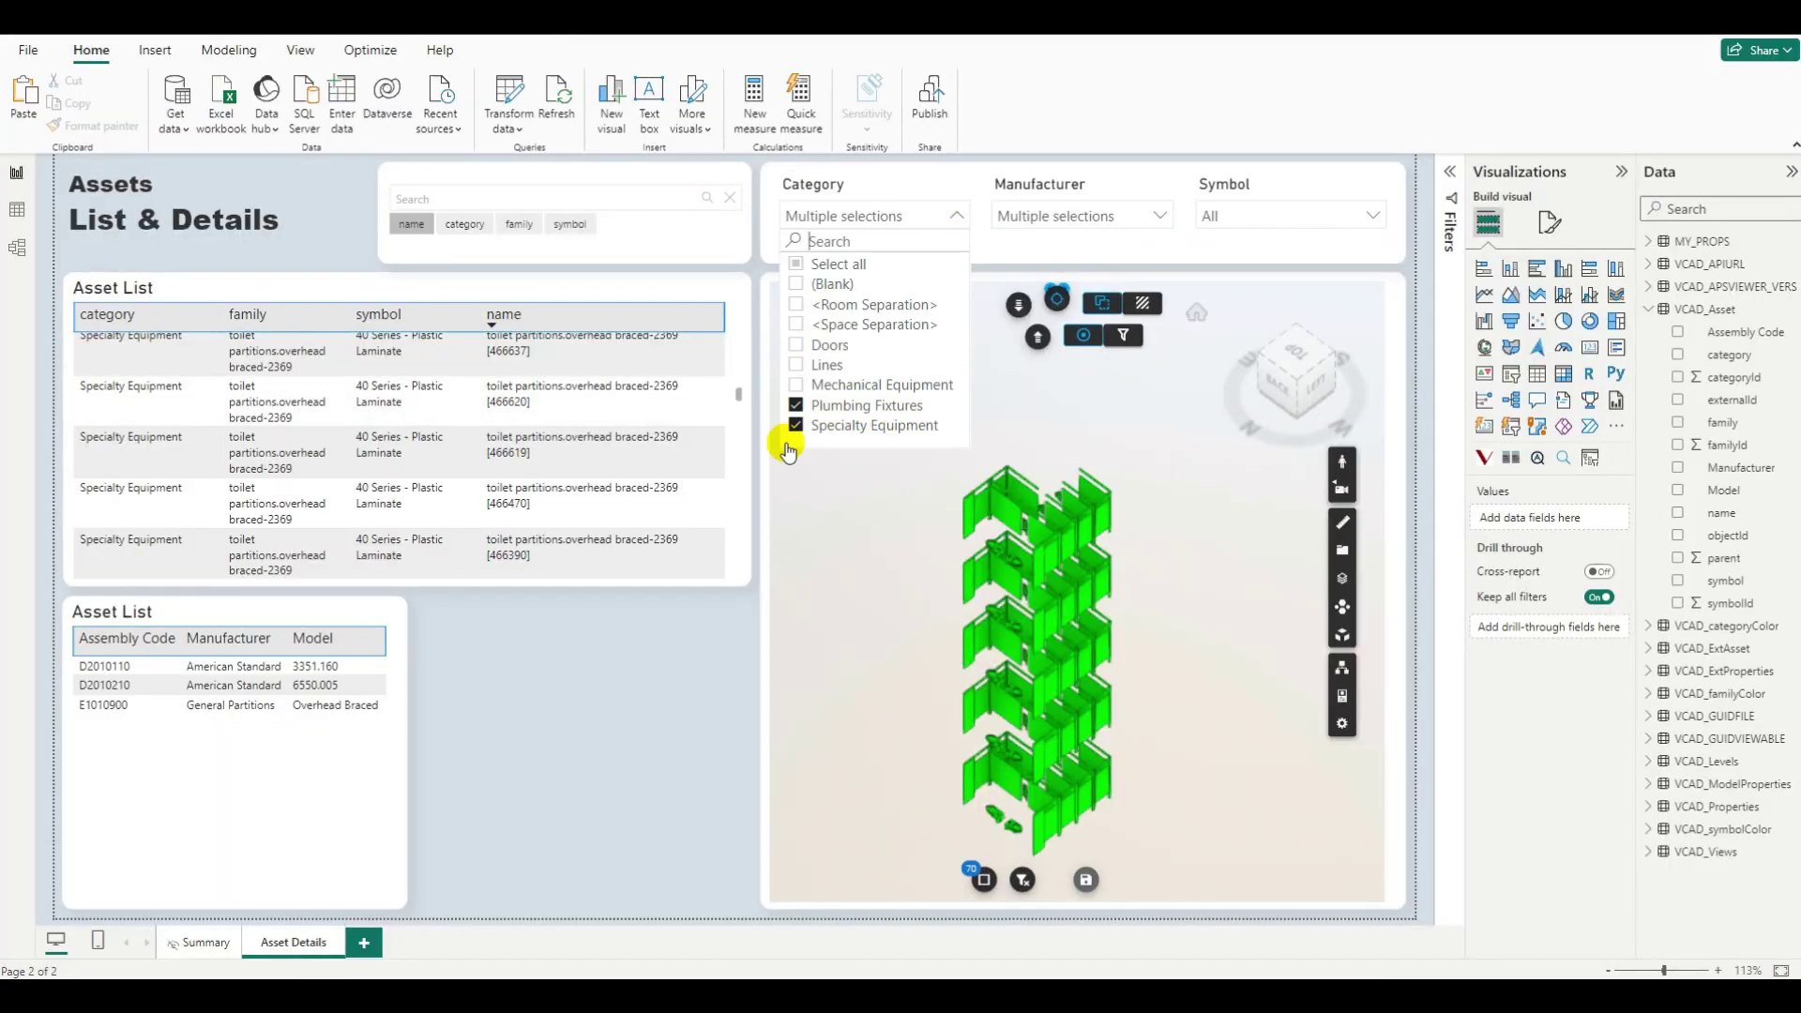
{"action": "left_click", "coordinate": [580, 699]}
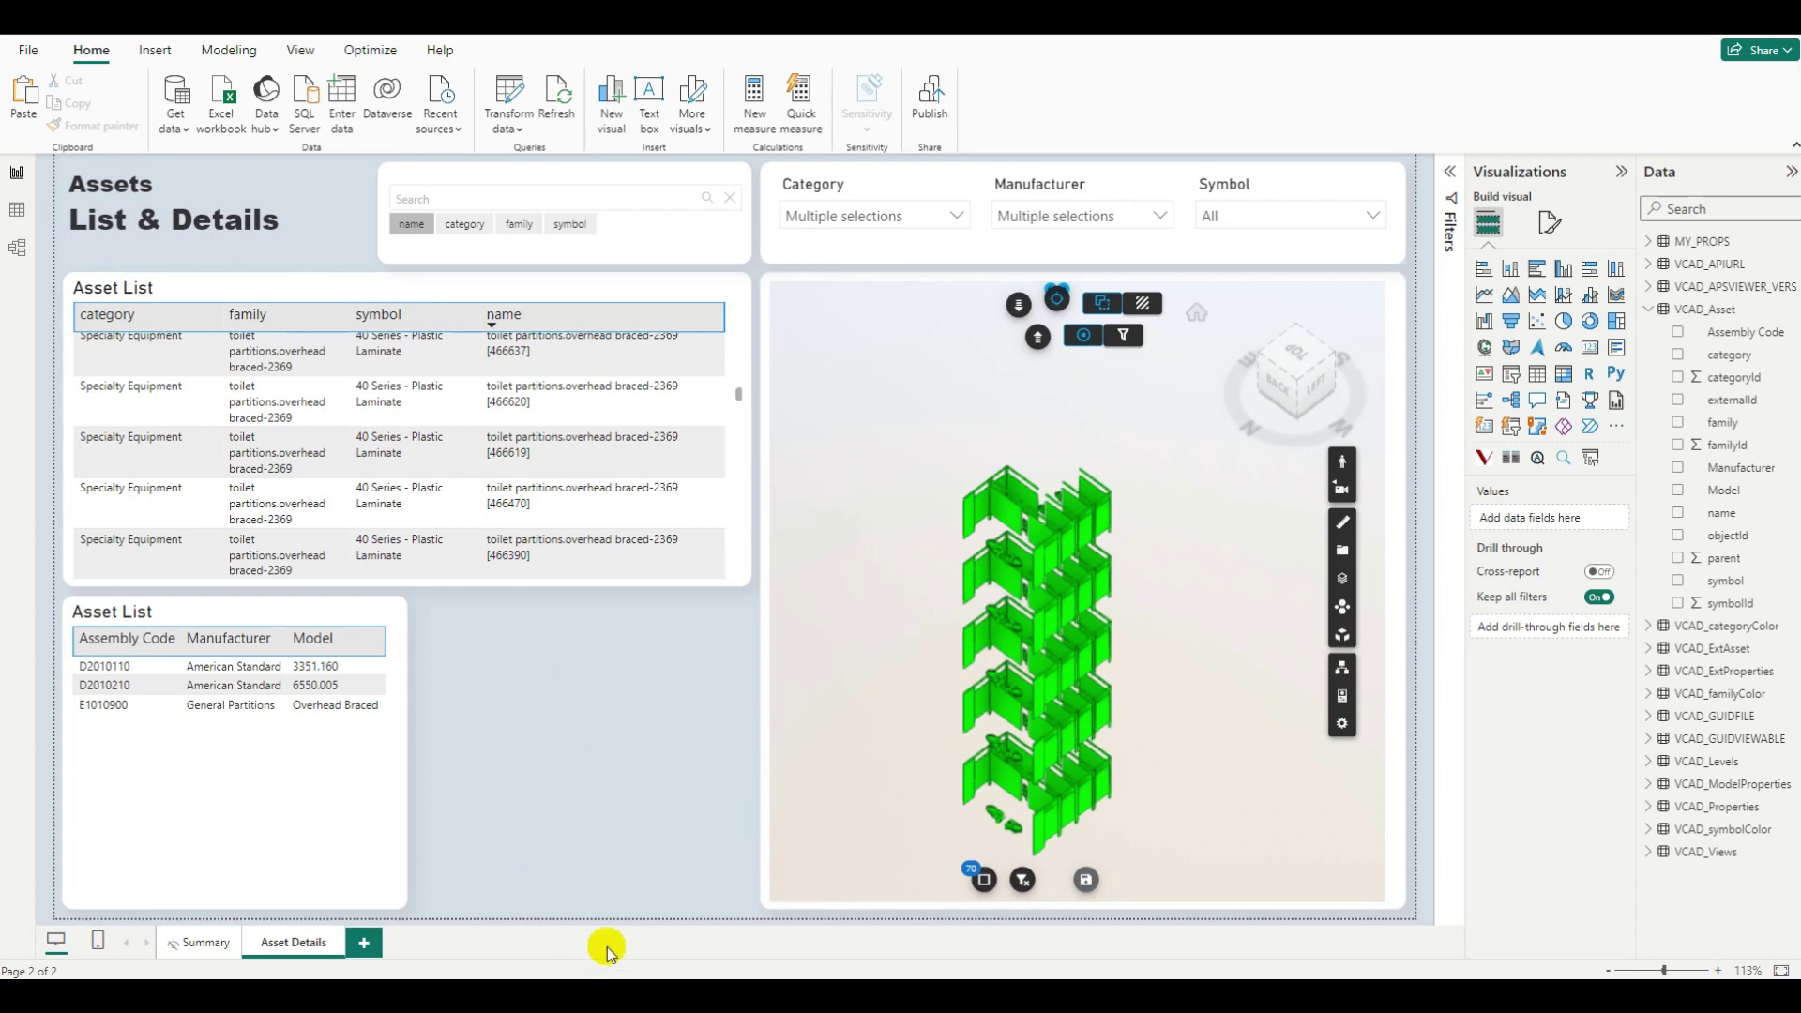
{"action": "mouse_move", "coordinate": [708, 994]}
{"action": "left_click", "coordinate": [808, 924]}
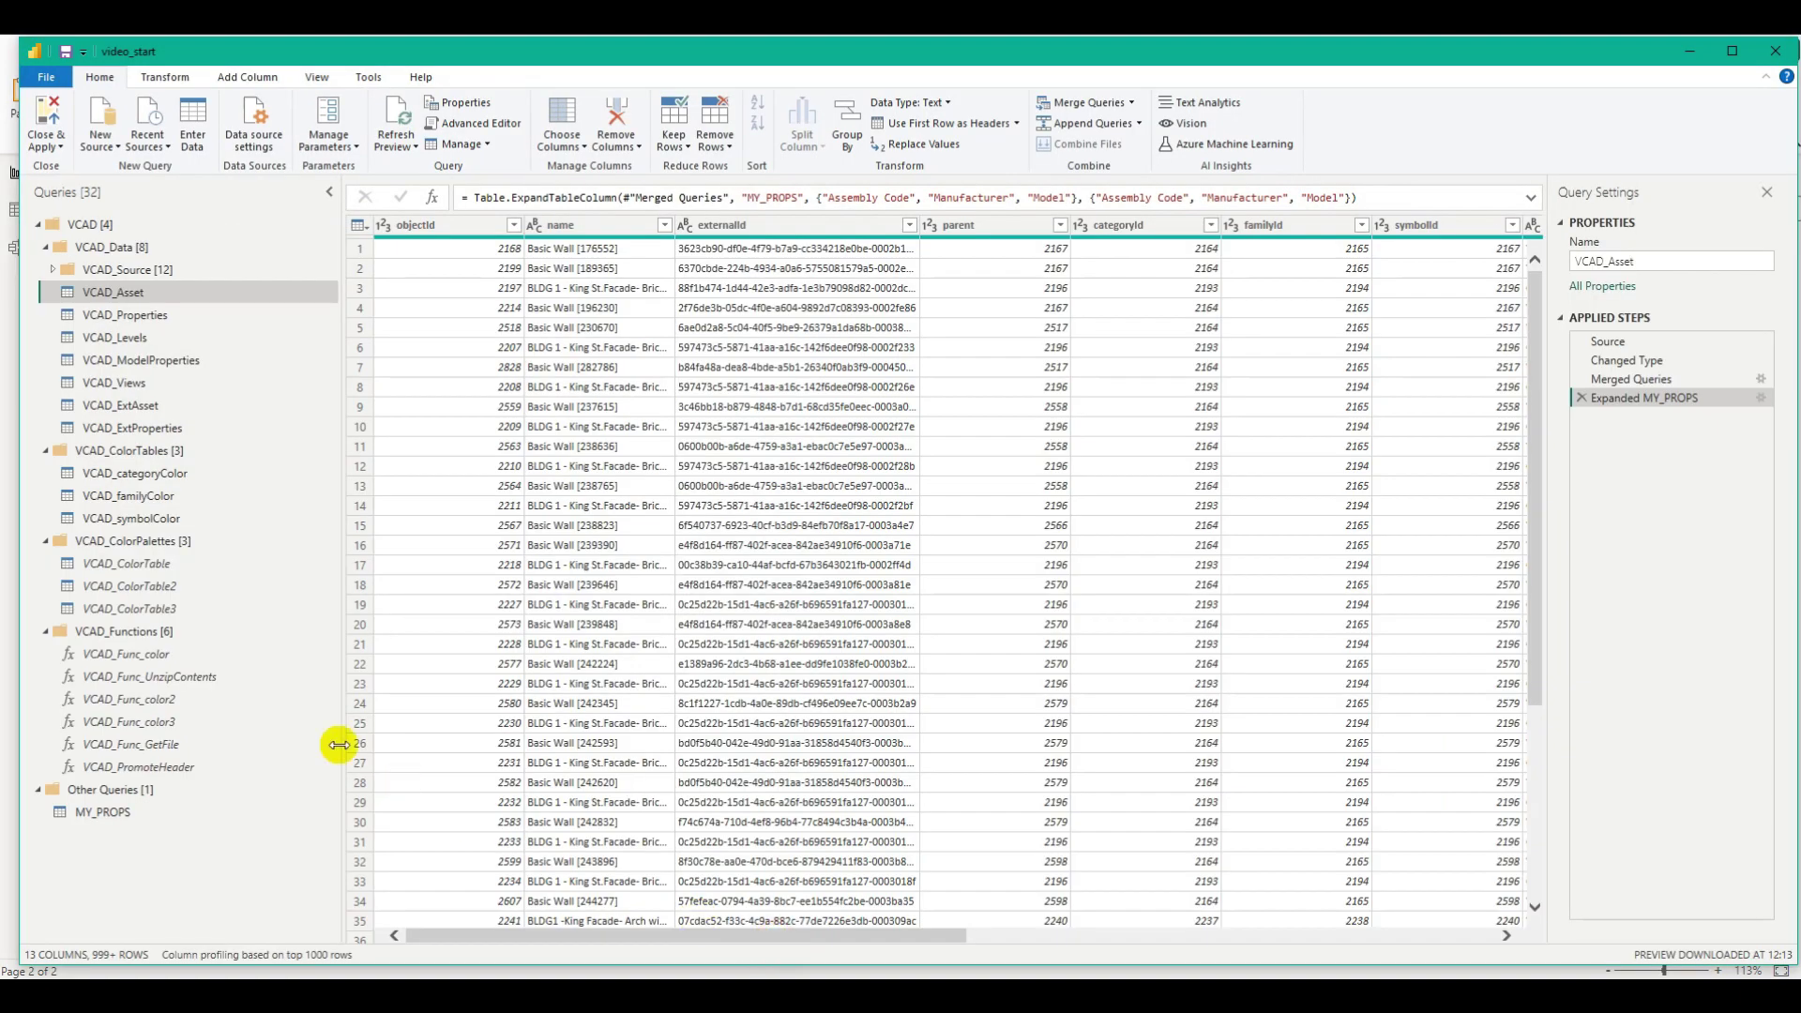
{"action": "left_click", "coordinate": [108, 812]}
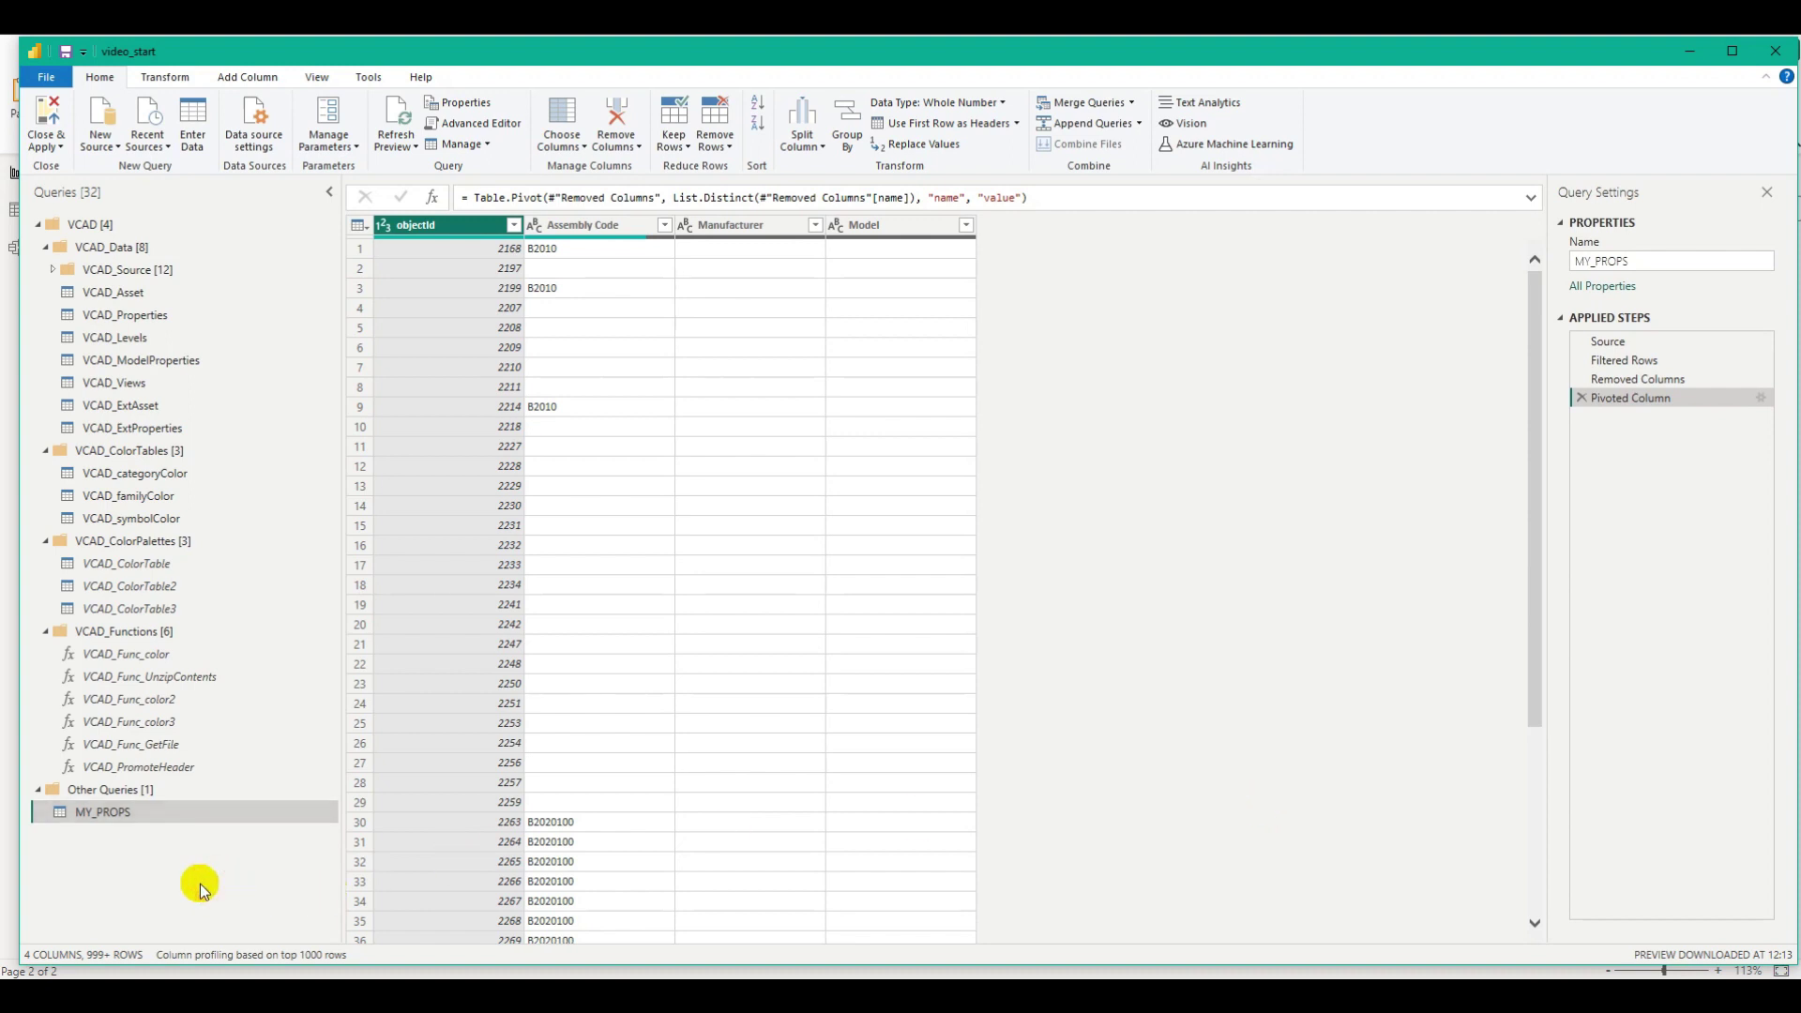
- Duplicate the VCAD_Asset query and move the copy into the Other Queries group below MY_PROPS
{"action": "left_click", "coordinate": [136, 297]}
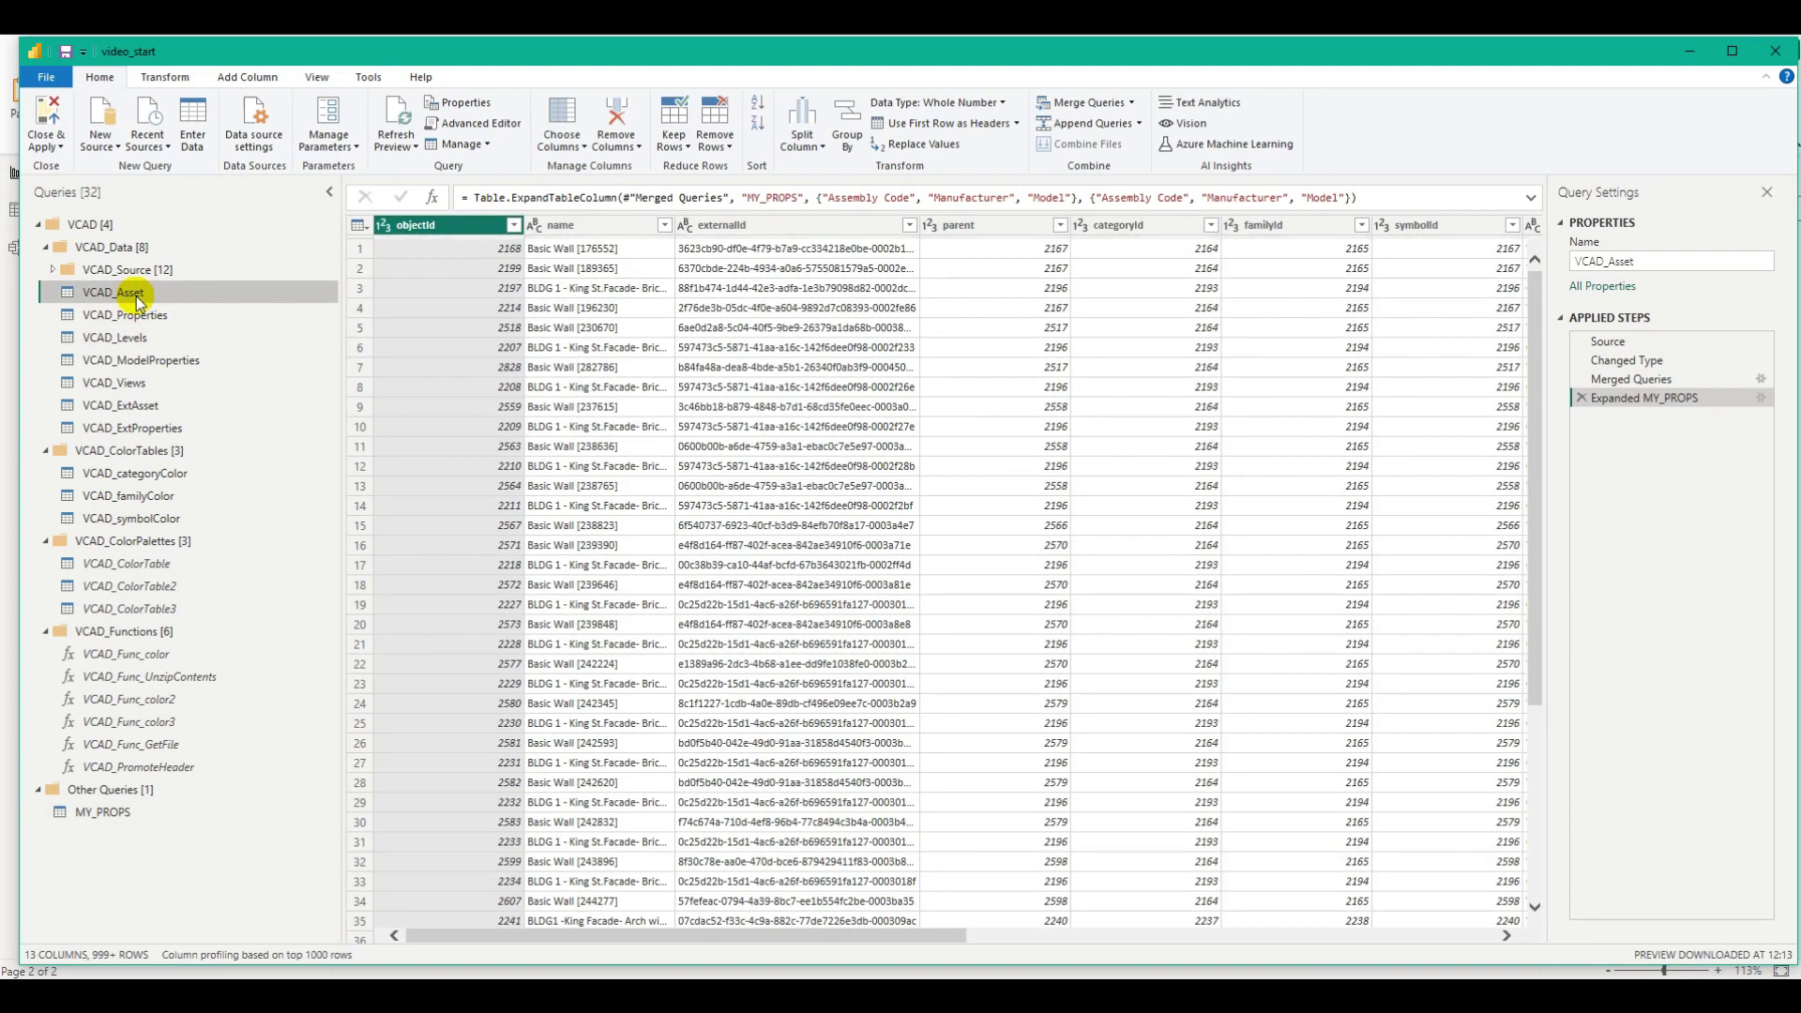
{"action": "right_click", "coordinate": [136, 297]}
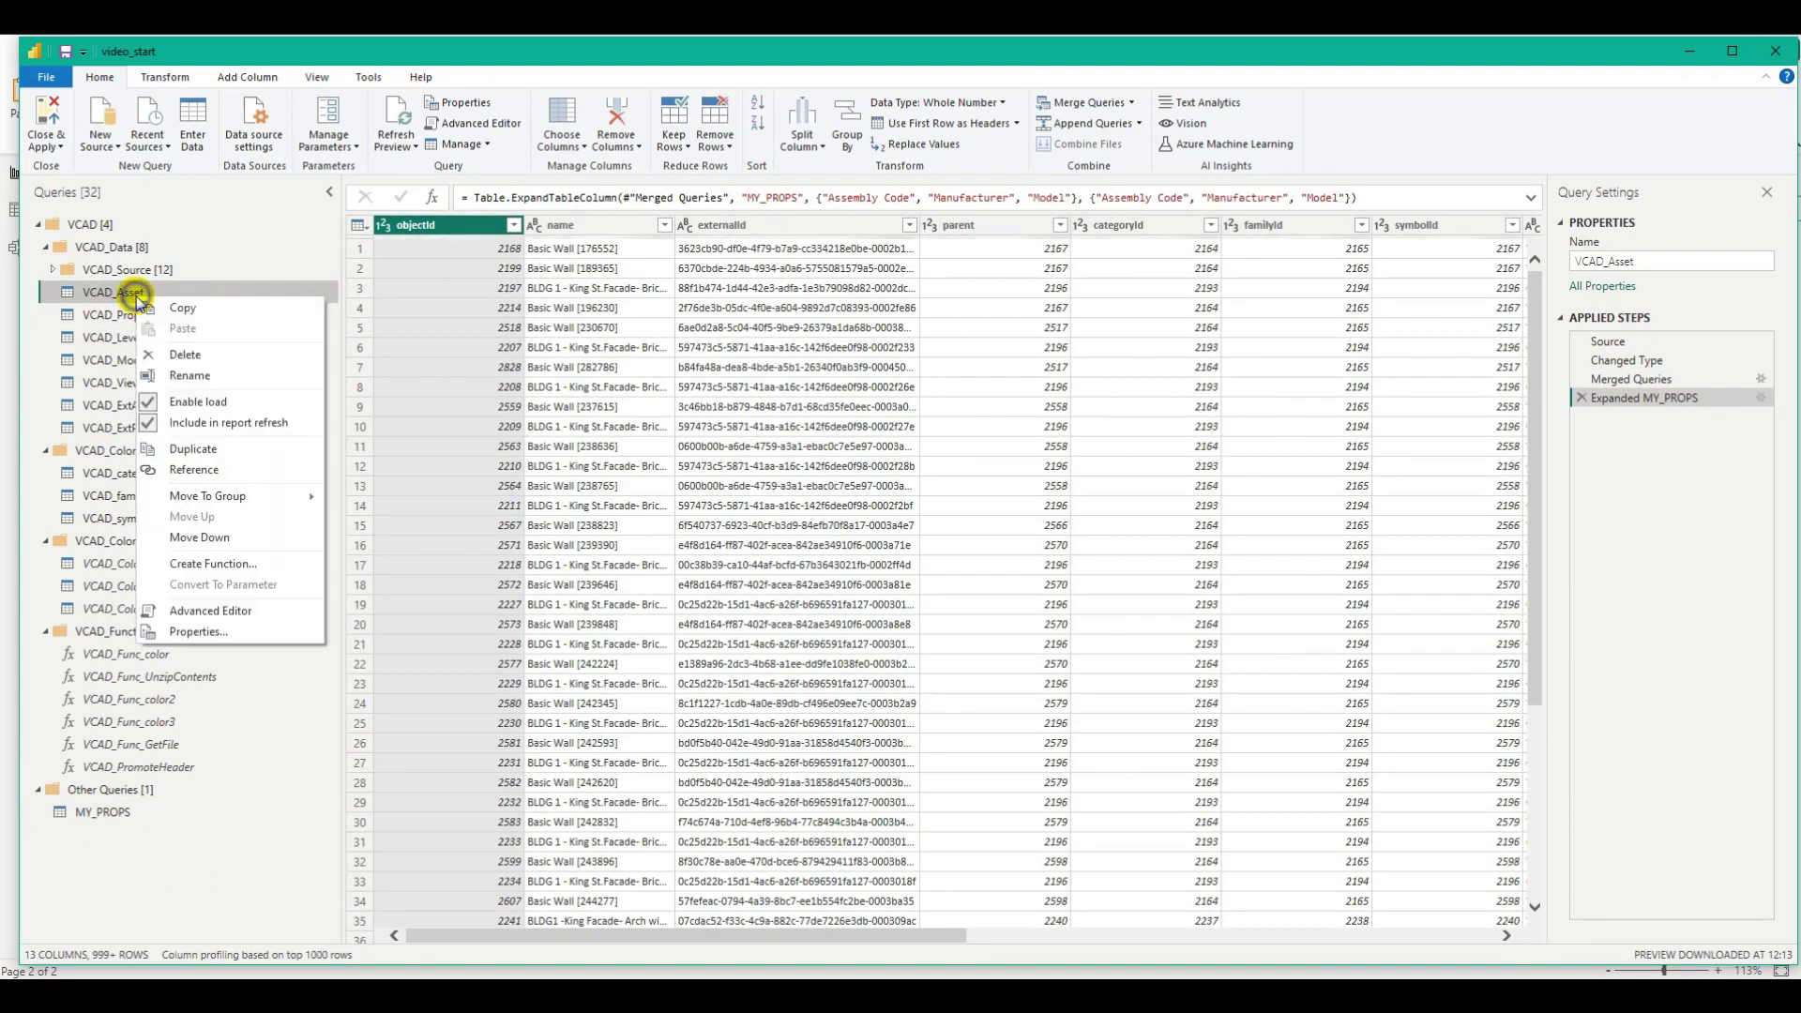
{"action": "left_click", "coordinate": [255, 448]}
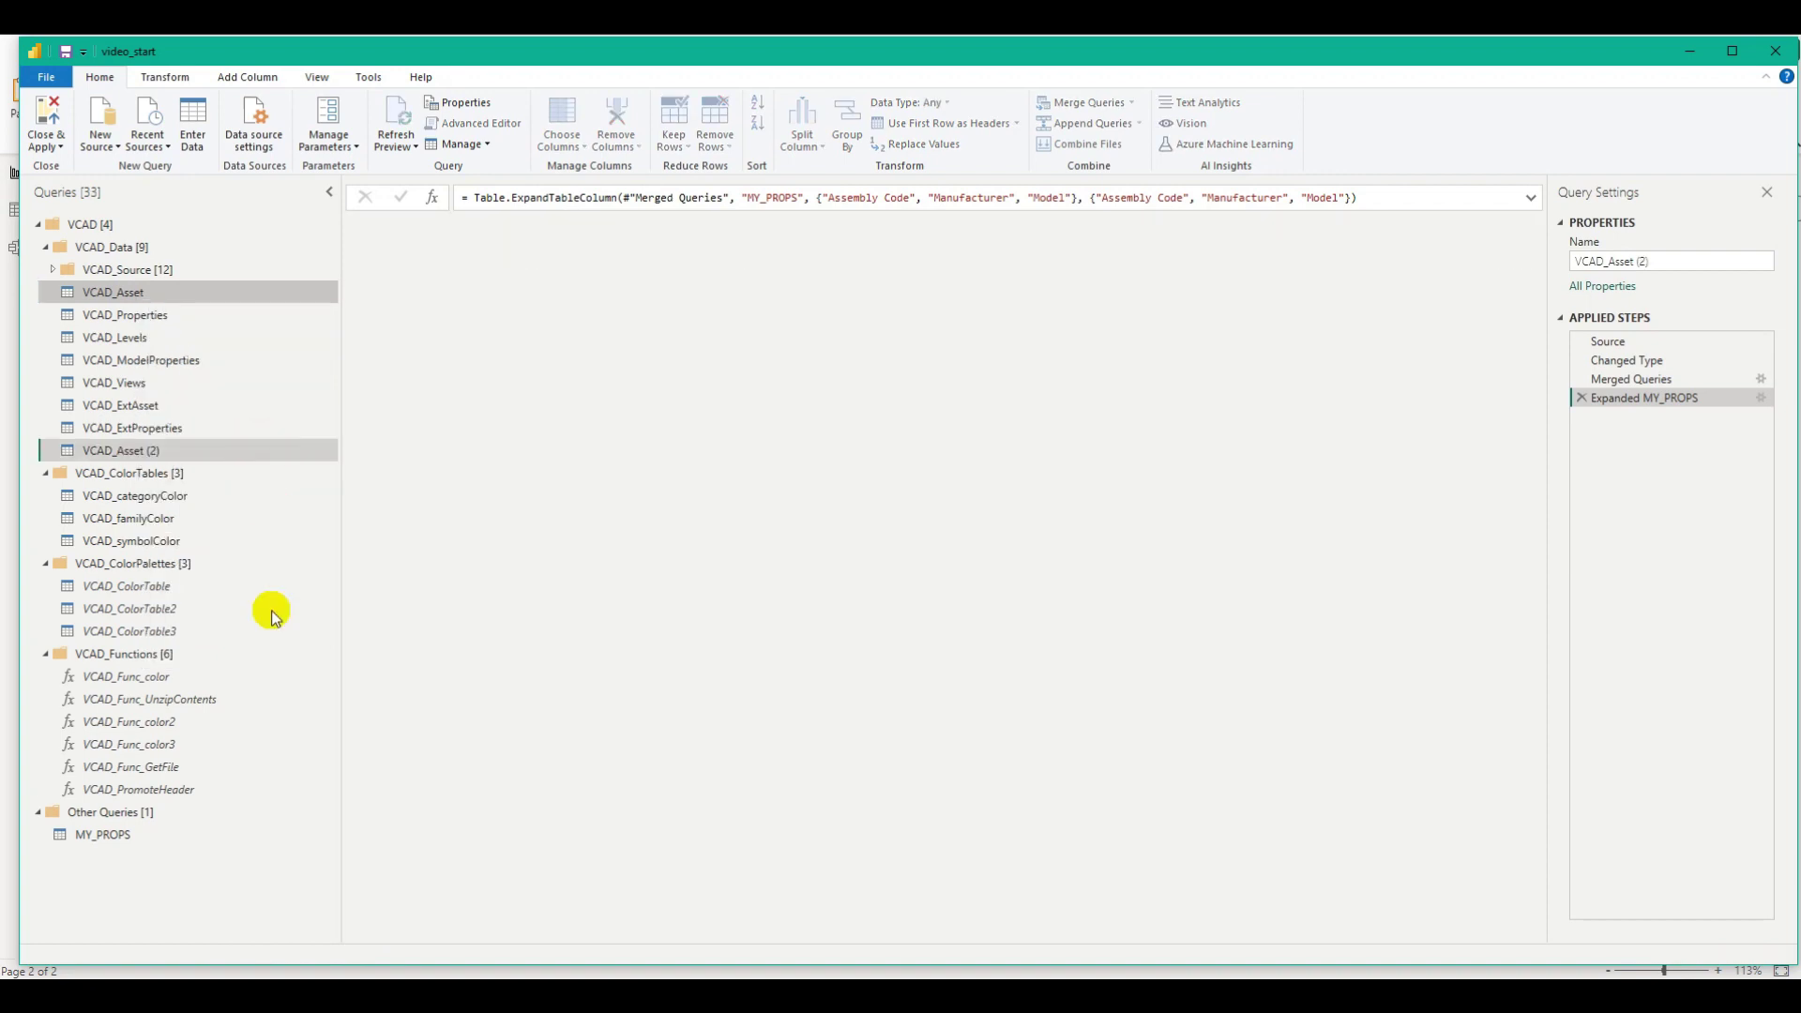
{"action": "left_click_drag", "start_coordinate": [143, 452], "coordinate": [141, 818]}
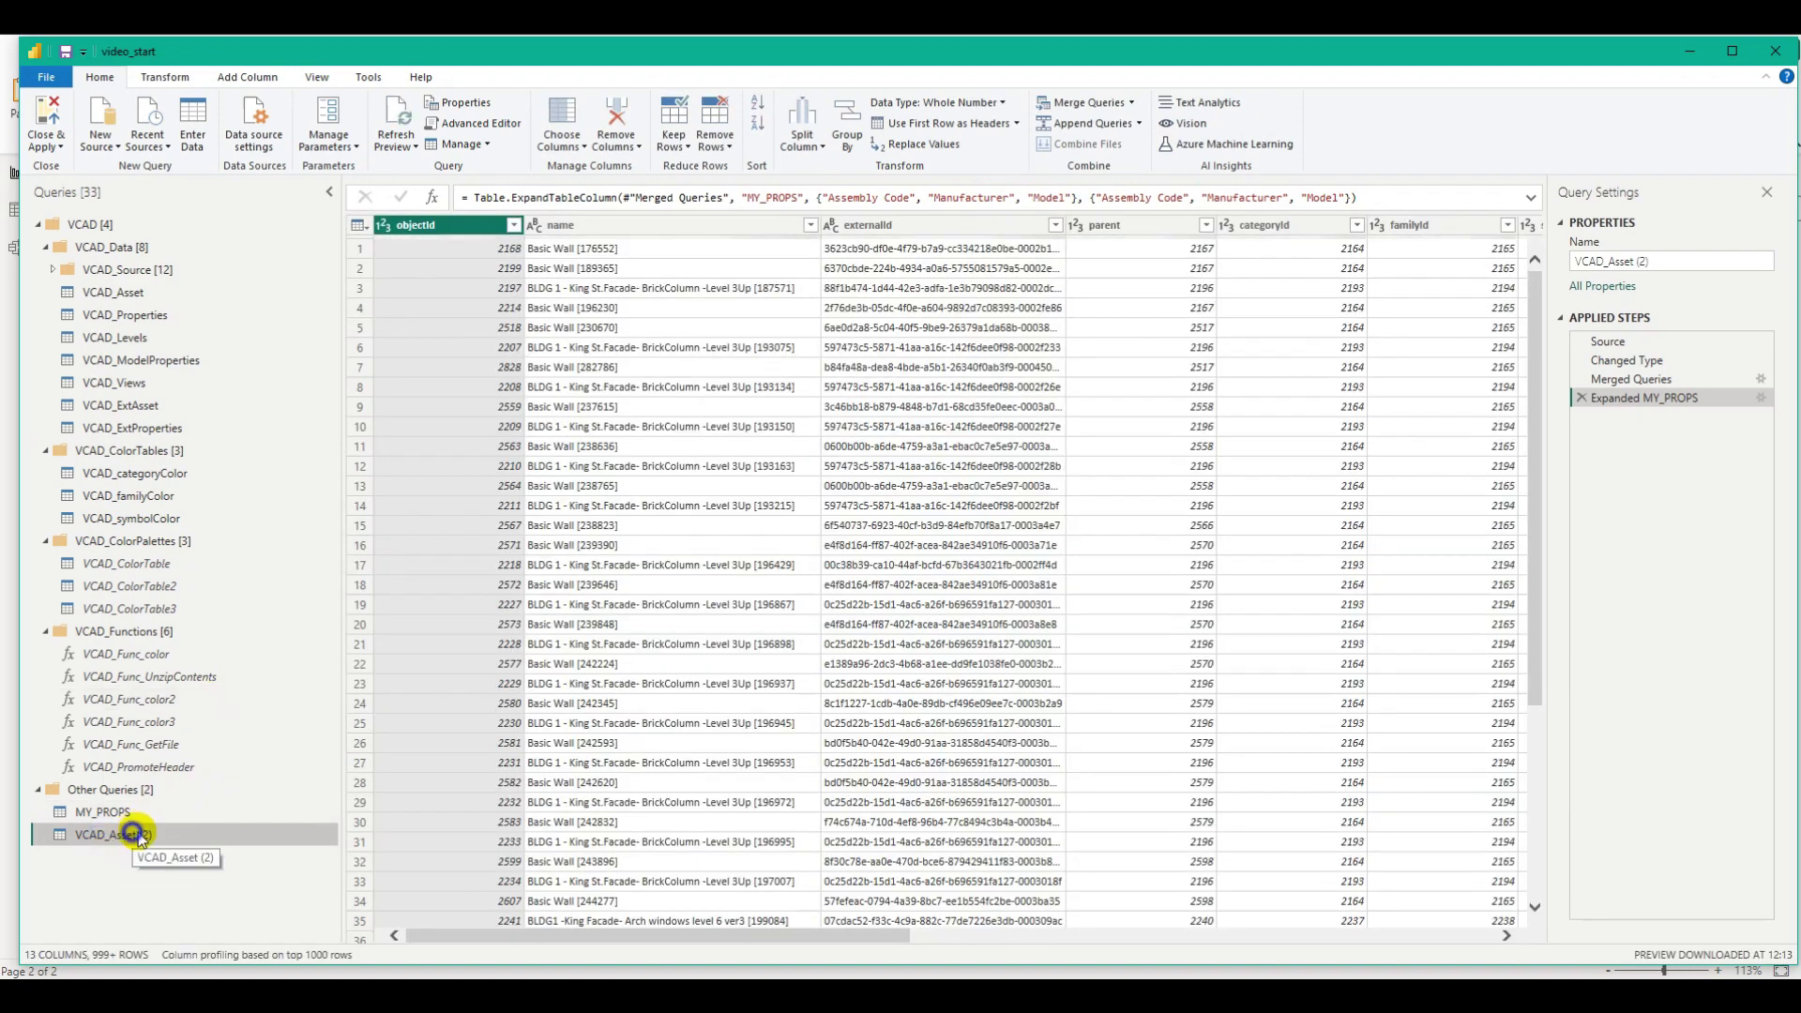
- Rename the duplicated VCAD_Asset query as MY_PROPS_2
{"action": "right_click", "coordinate": [134, 834]}
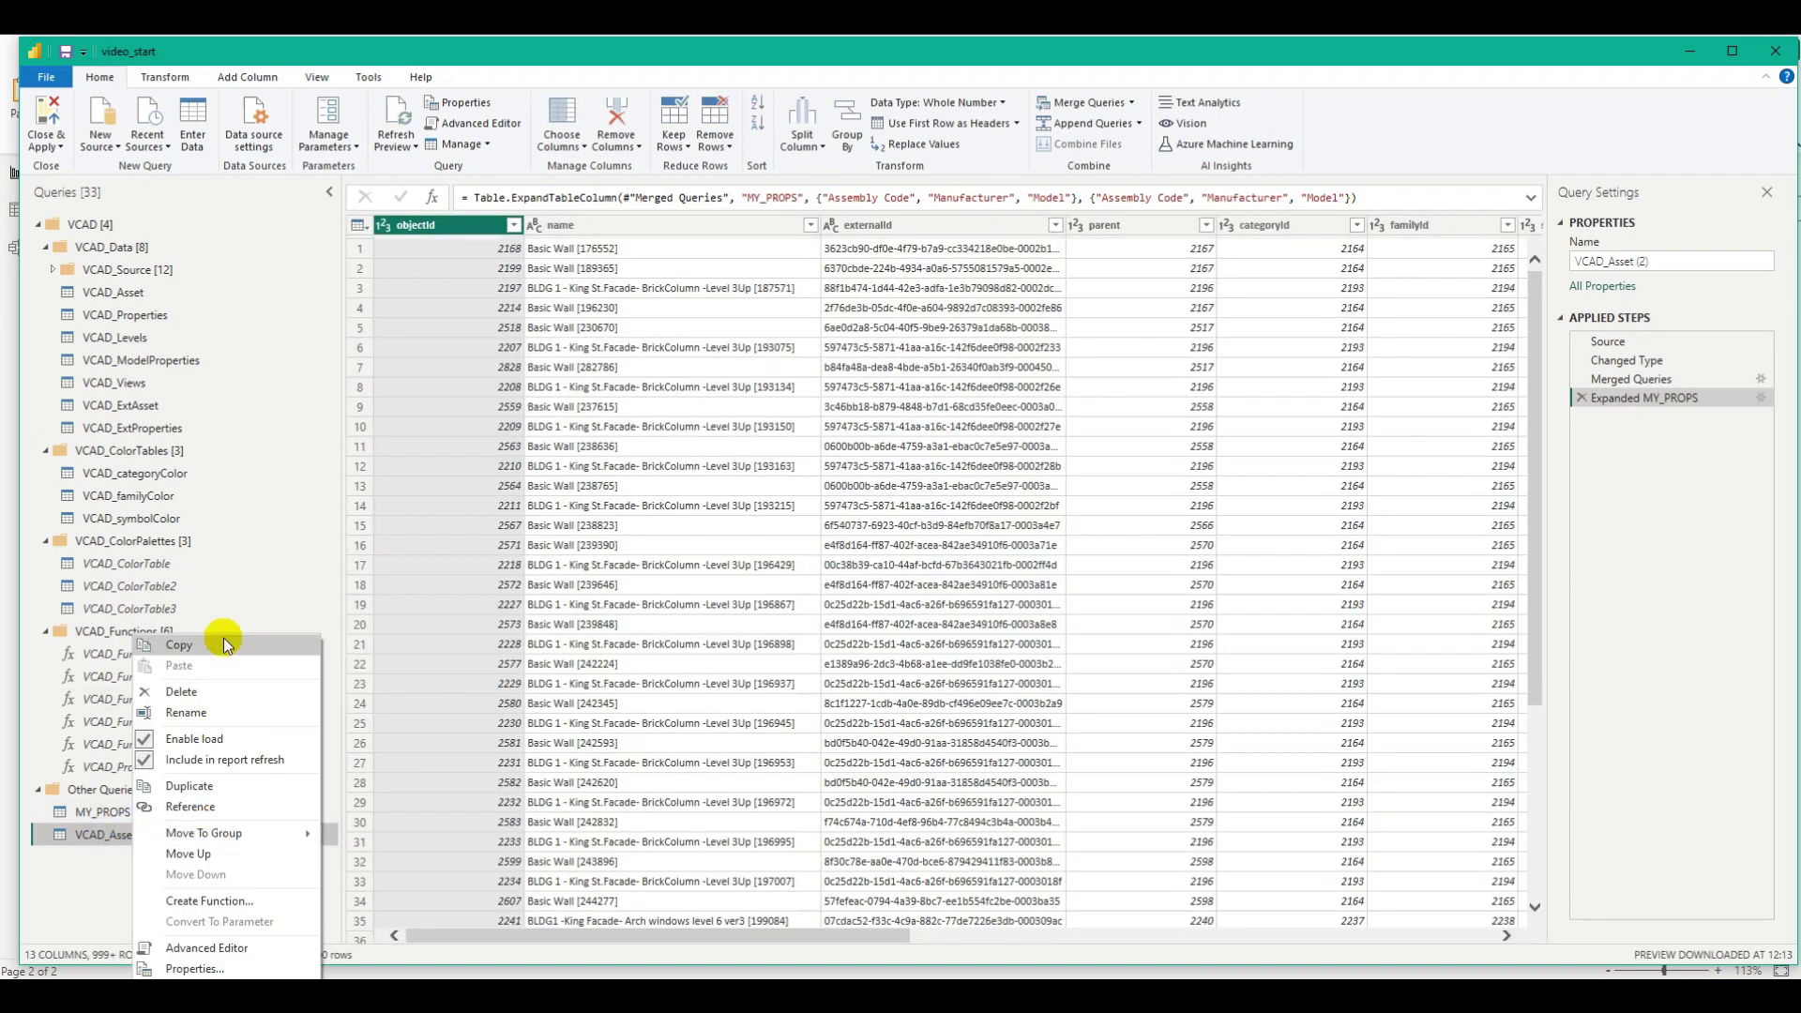
{"action": "left_click", "coordinate": [220, 713]}
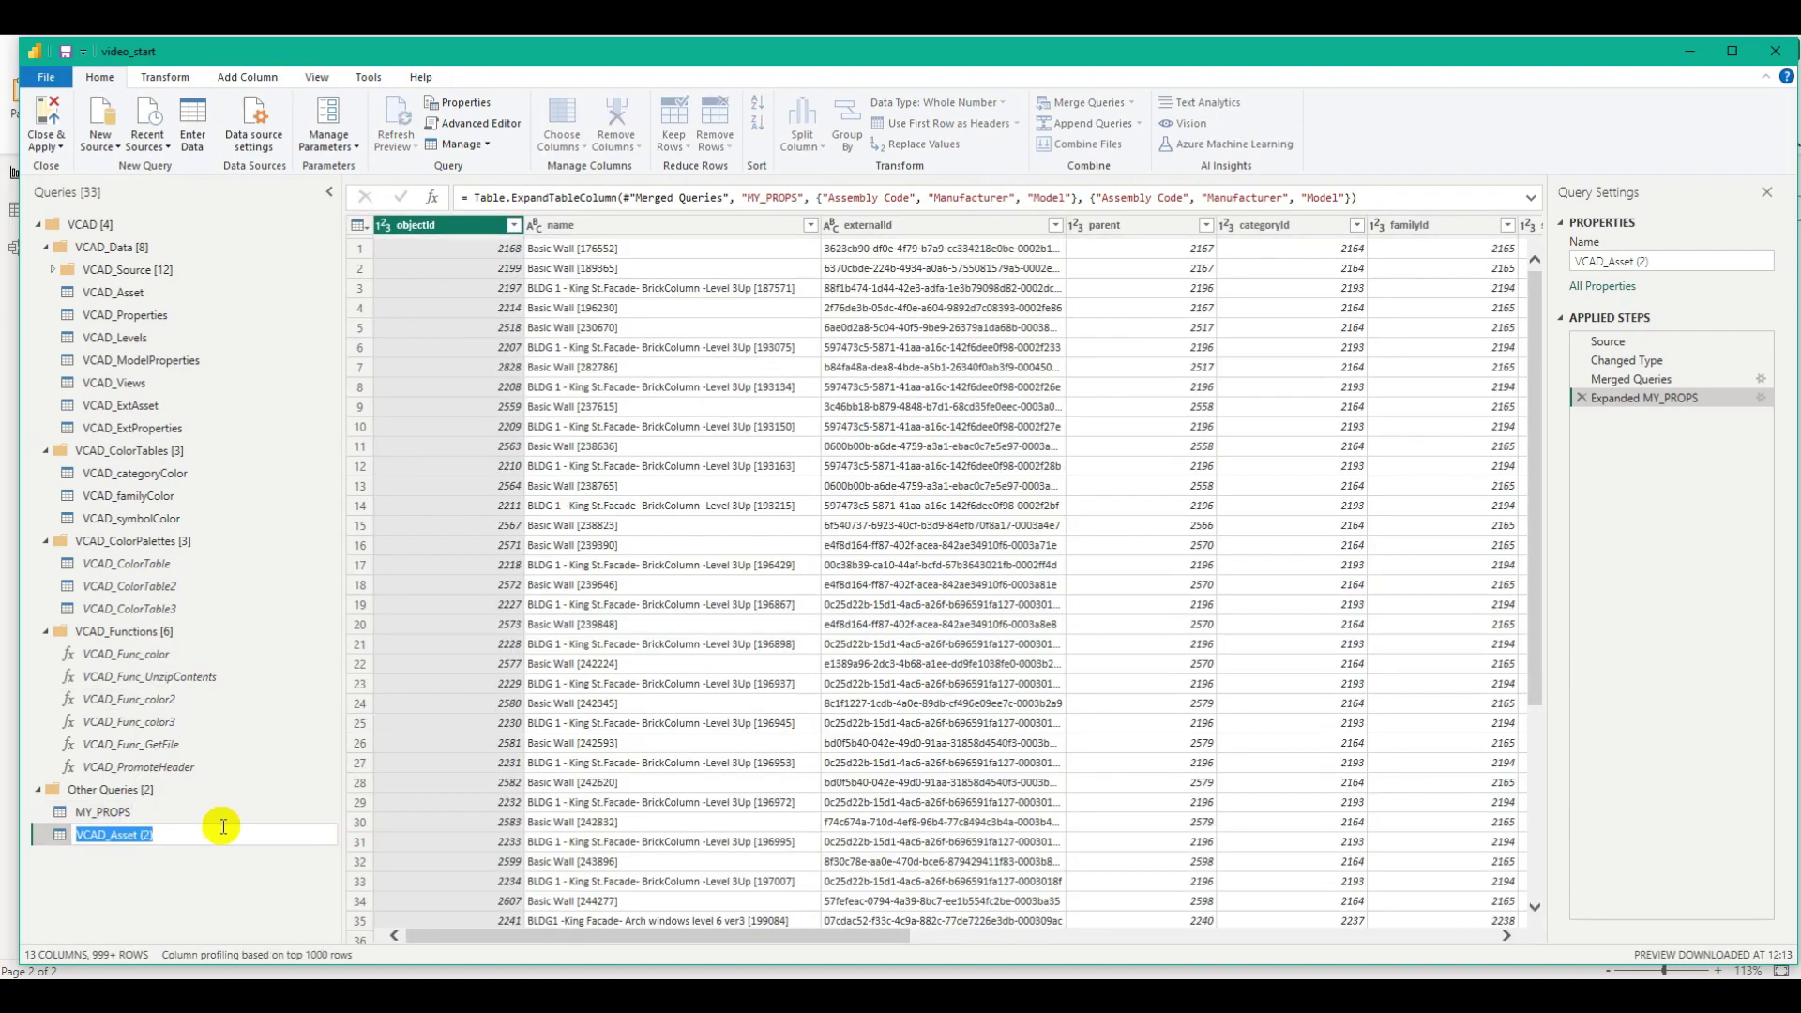
{"action": "type", "text": "MY_PROPS_2"}
{"action": "key", "text": "Return"}
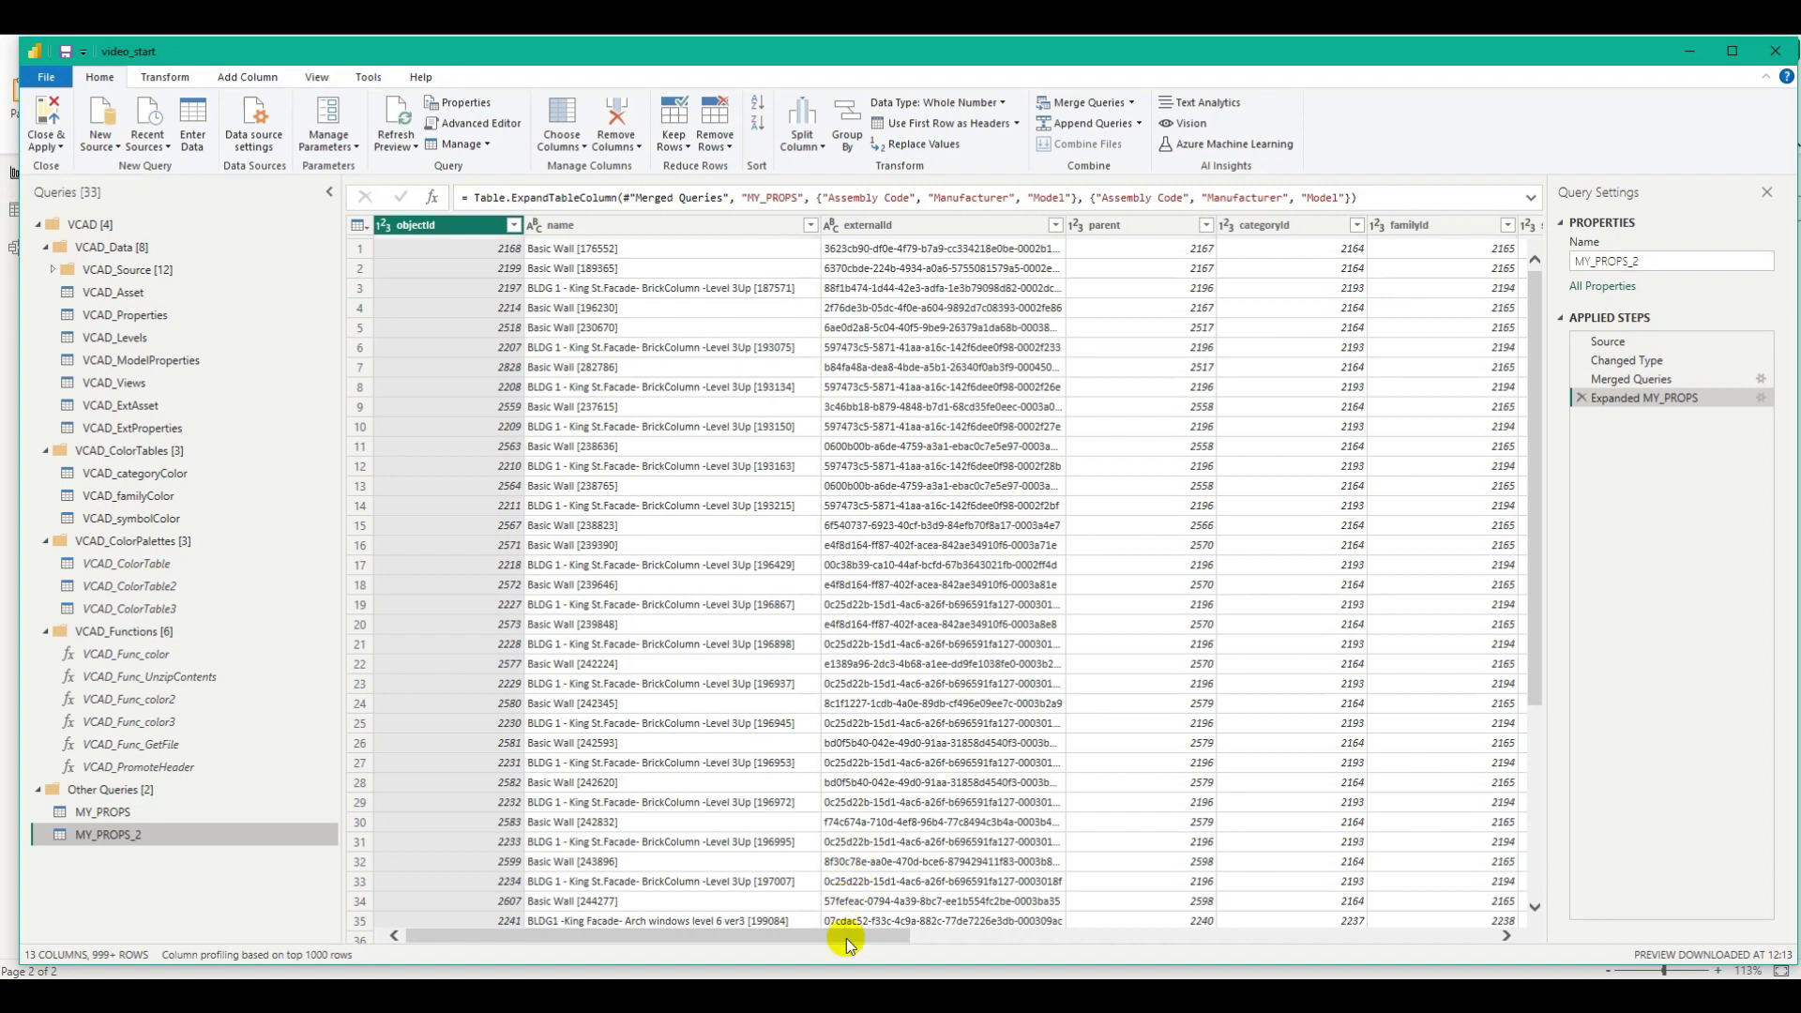
- Delete the Expanded MY_PROPS and Merged Queries steps from MY_PROPS_2 and inspect its remaining columns
{"action": "left_click_drag", "start_coordinate": [848, 936], "coordinate": [1295, 936]}
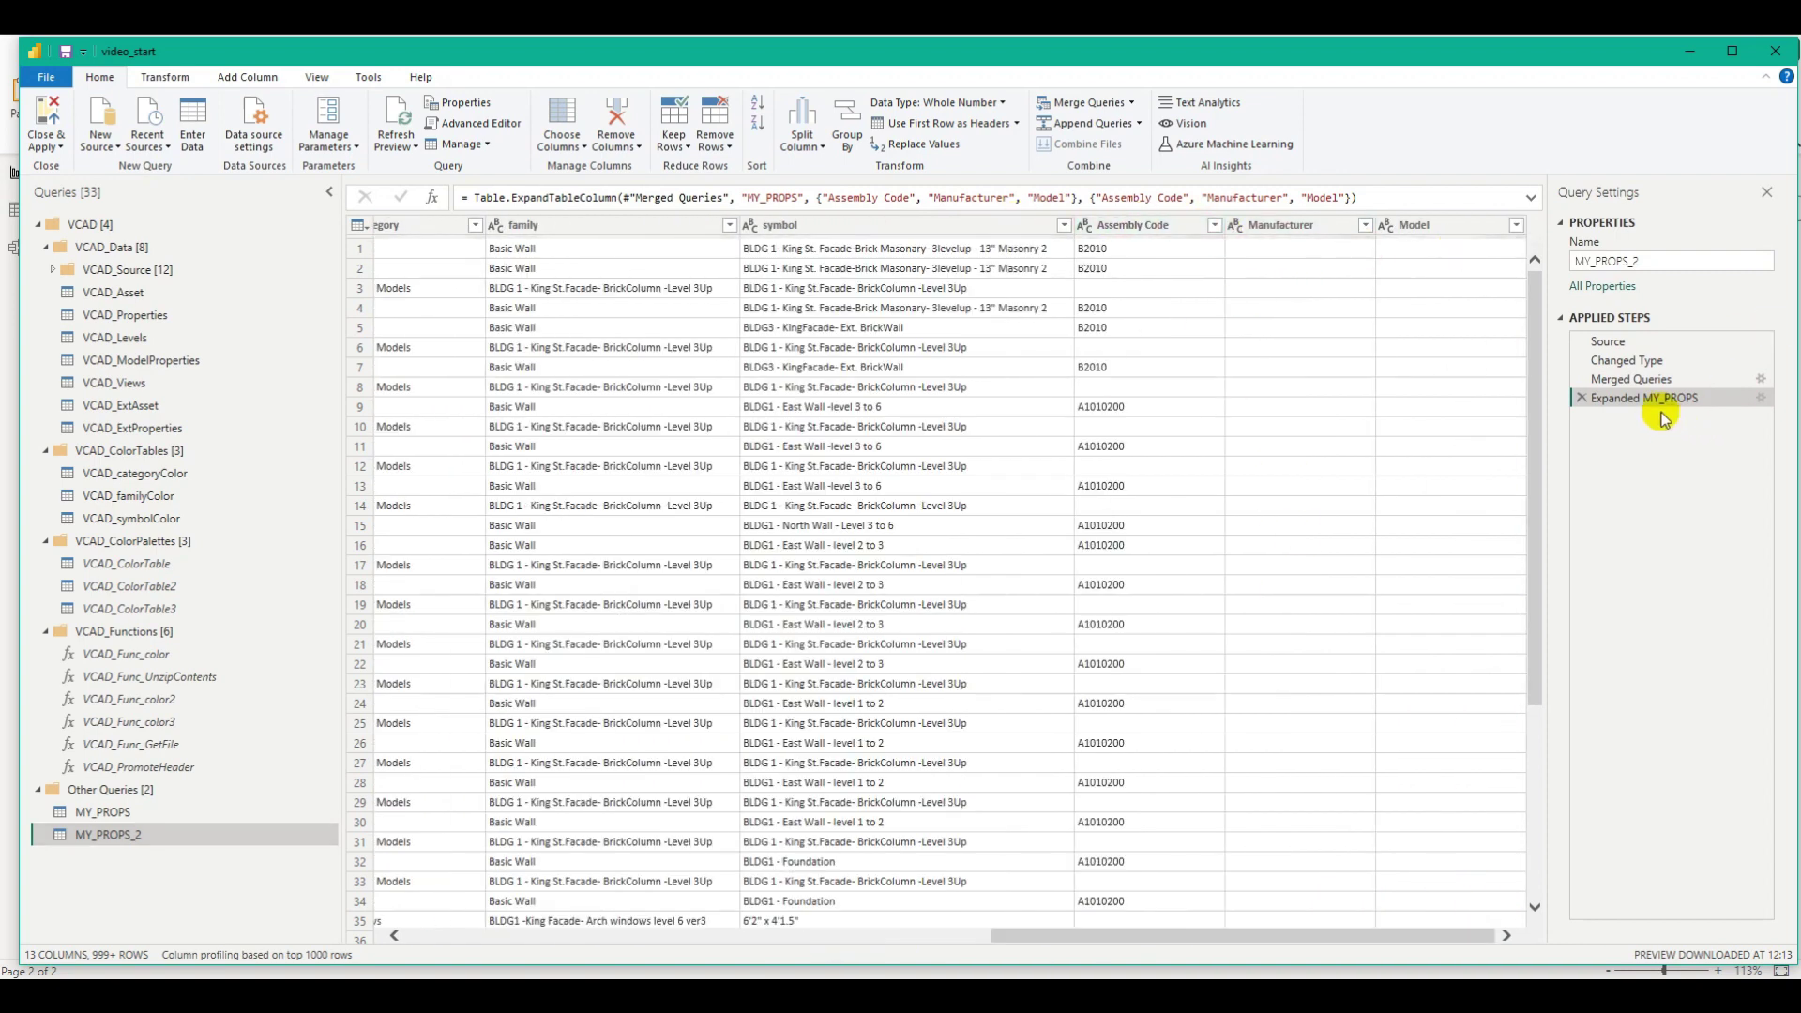
{"action": "left_click", "coordinate": [1581, 398]}
{"action": "left_click", "coordinate": [1582, 379]}
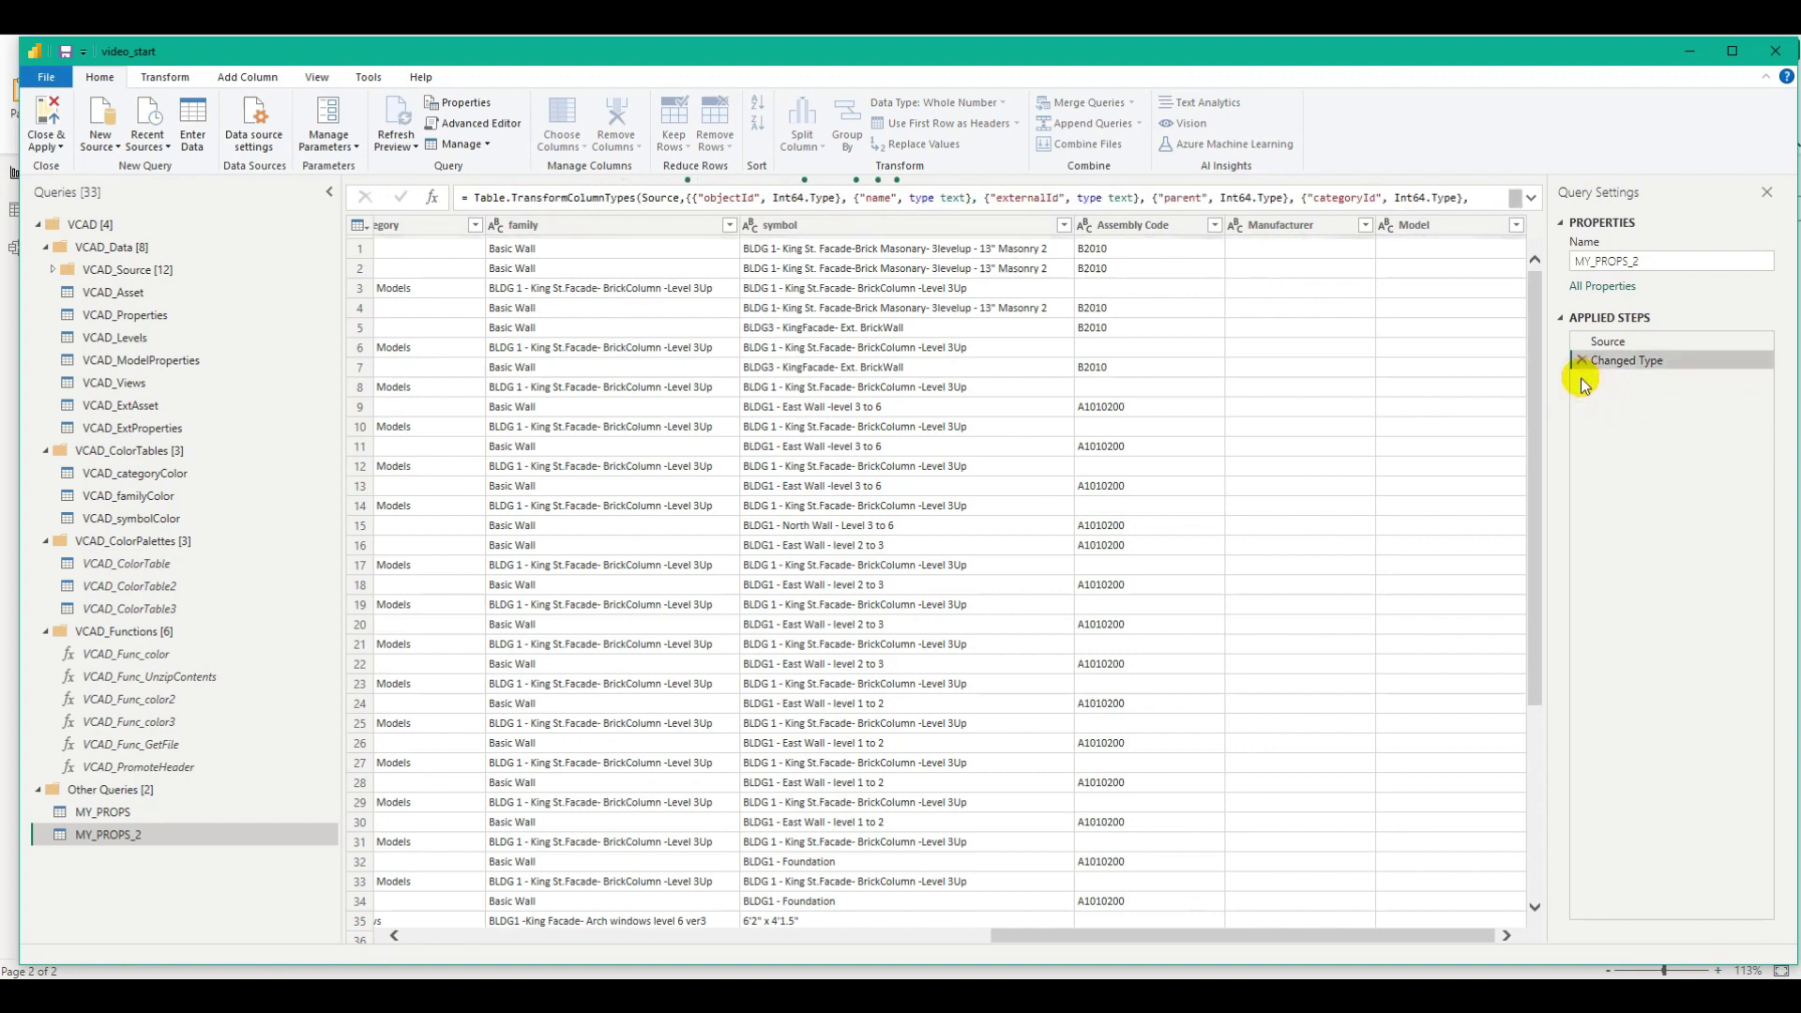
{"action": "left_click_drag", "start_coordinate": [1183, 944], "coordinate": [1398, 938]}
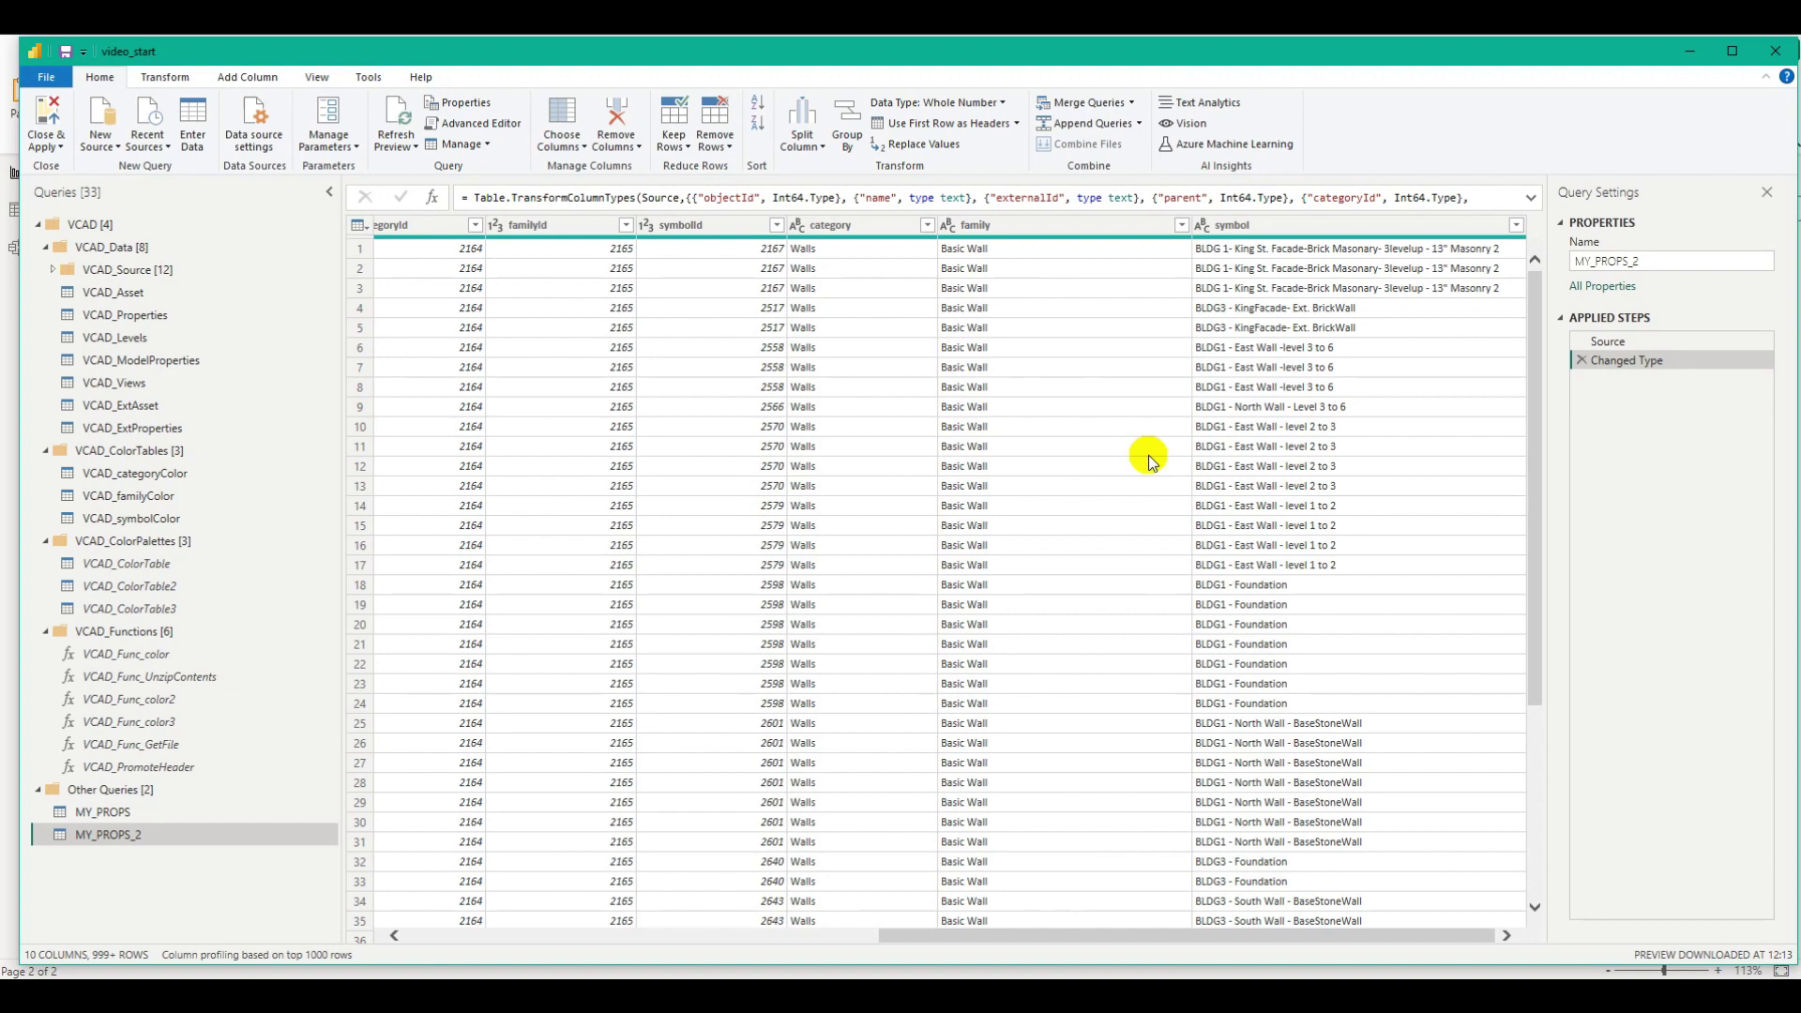
- Filter the category column of MY_PROPS_2 from the full value list to only Plumbing Fixtures and Specialty Equipment
{"action": "left_click_drag", "start_coordinate": [936, 936], "coordinate": [407, 954]}
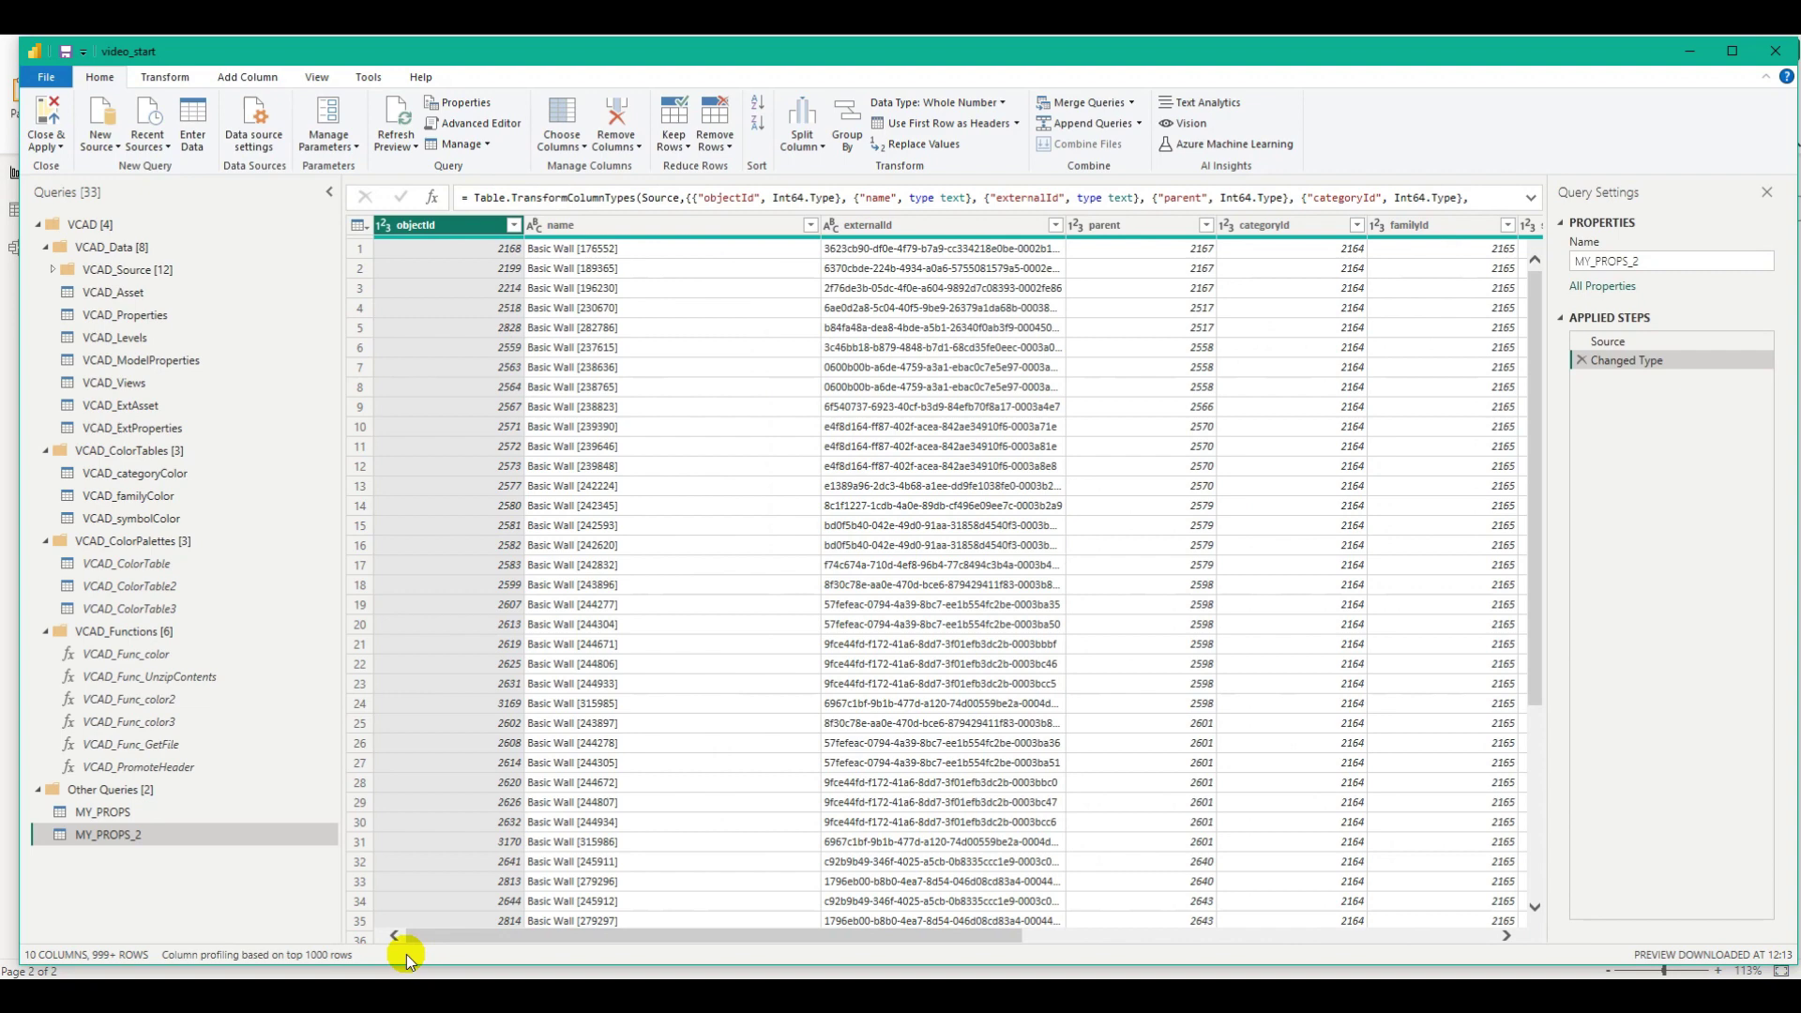
{"action": "left_click_drag", "start_coordinate": [581, 935], "coordinate": [1192, 941]}
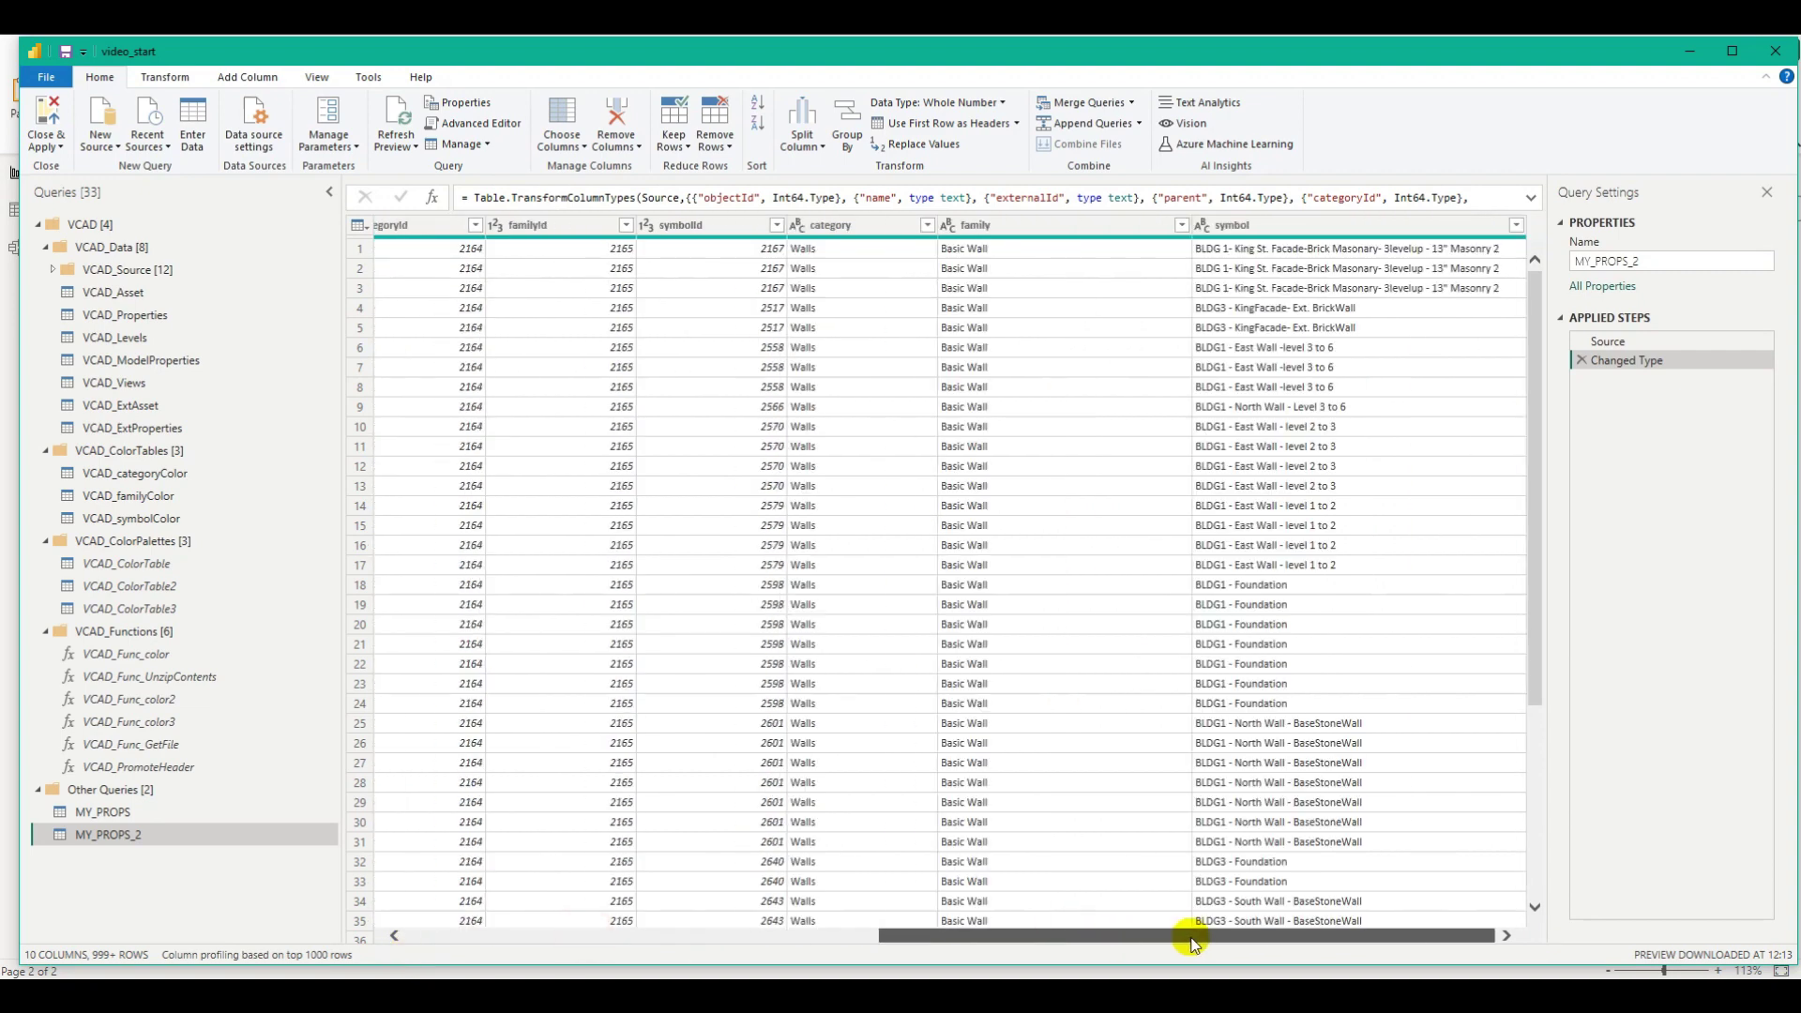
{"action": "left_click", "coordinate": [927, 225]}
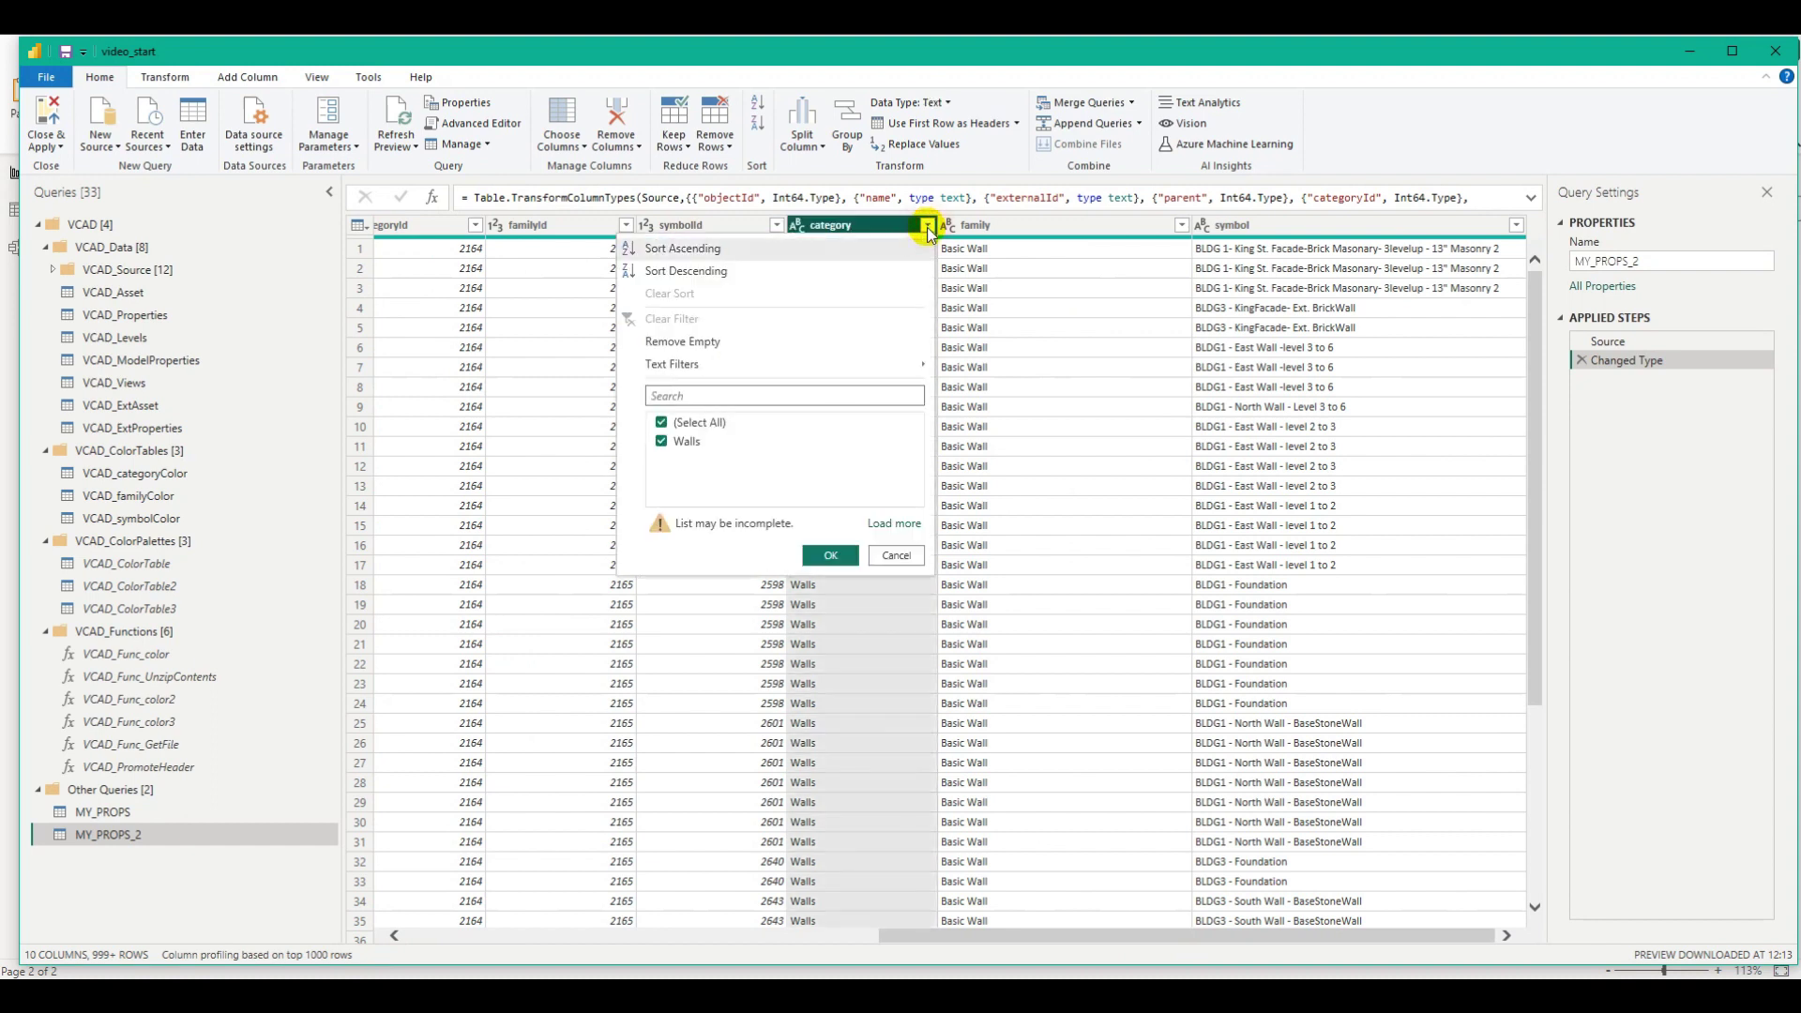
{"action": "left_click", "coordinate": [903, 530]}
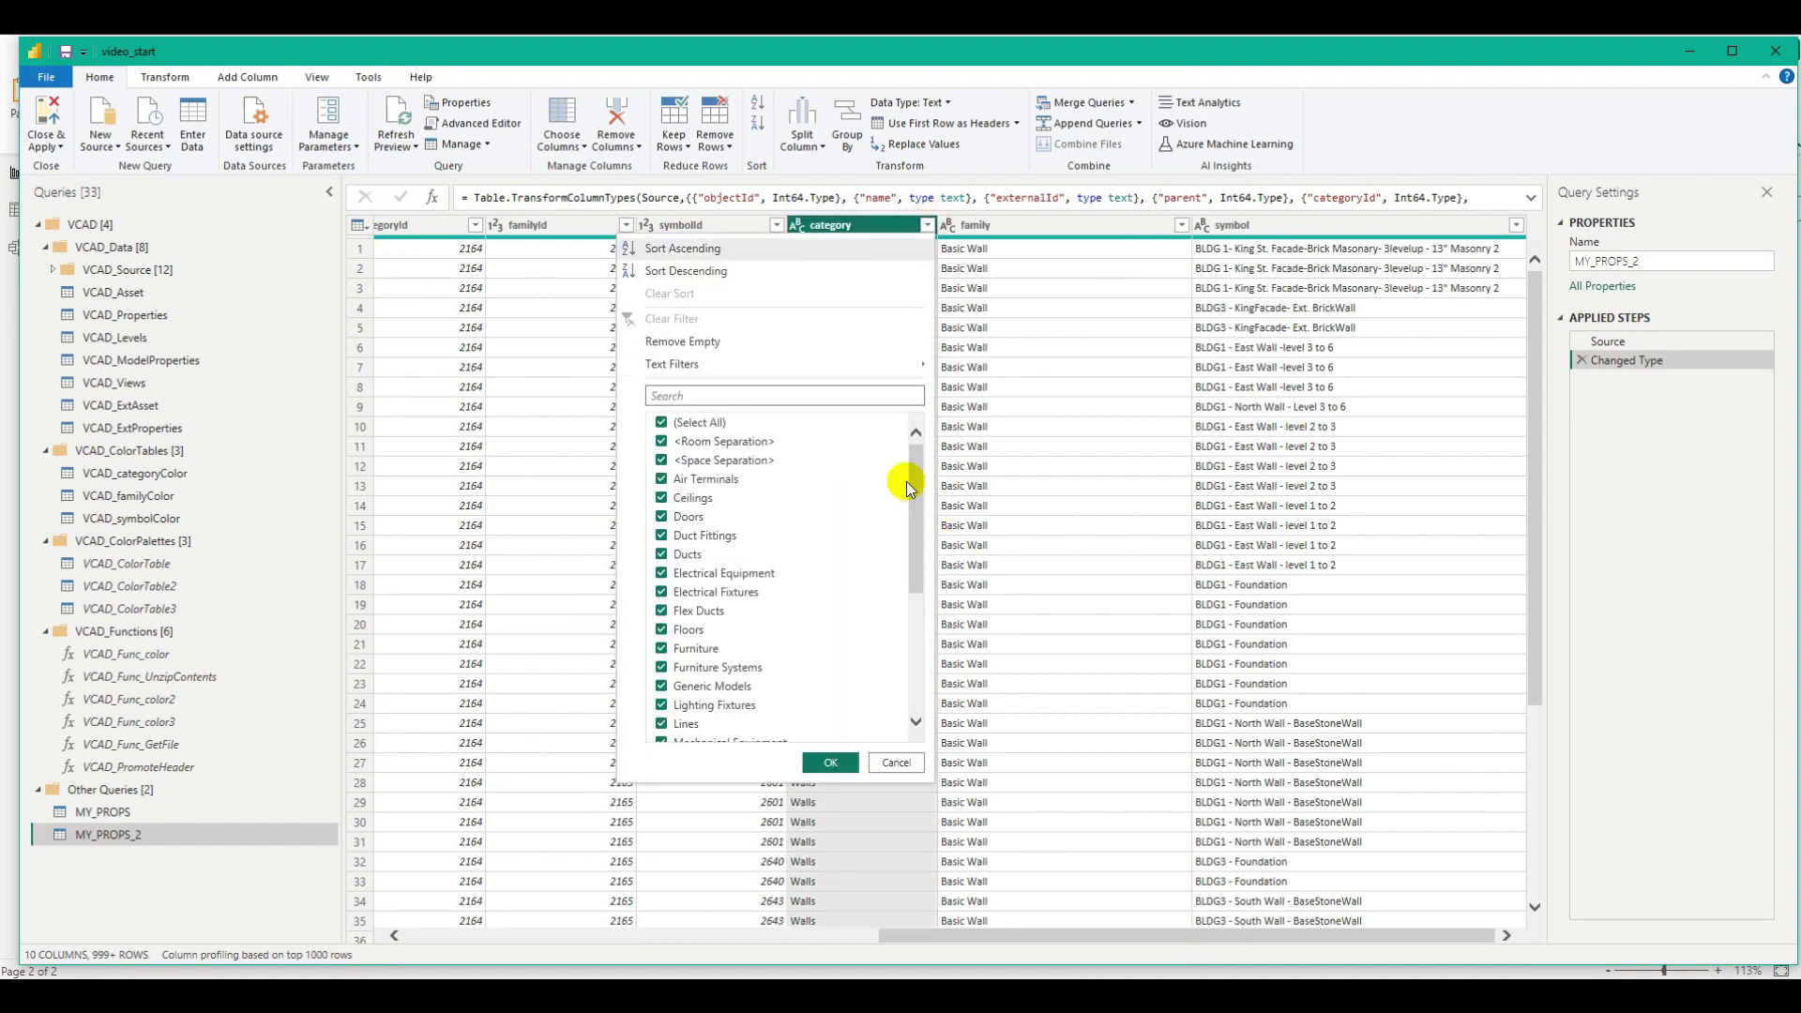
{"action": "left_click", "coordinate": [699, 422]}
{"action": "left_click_drag", "start_coordinate": [915, 467], "coordinate": [910, 615]}
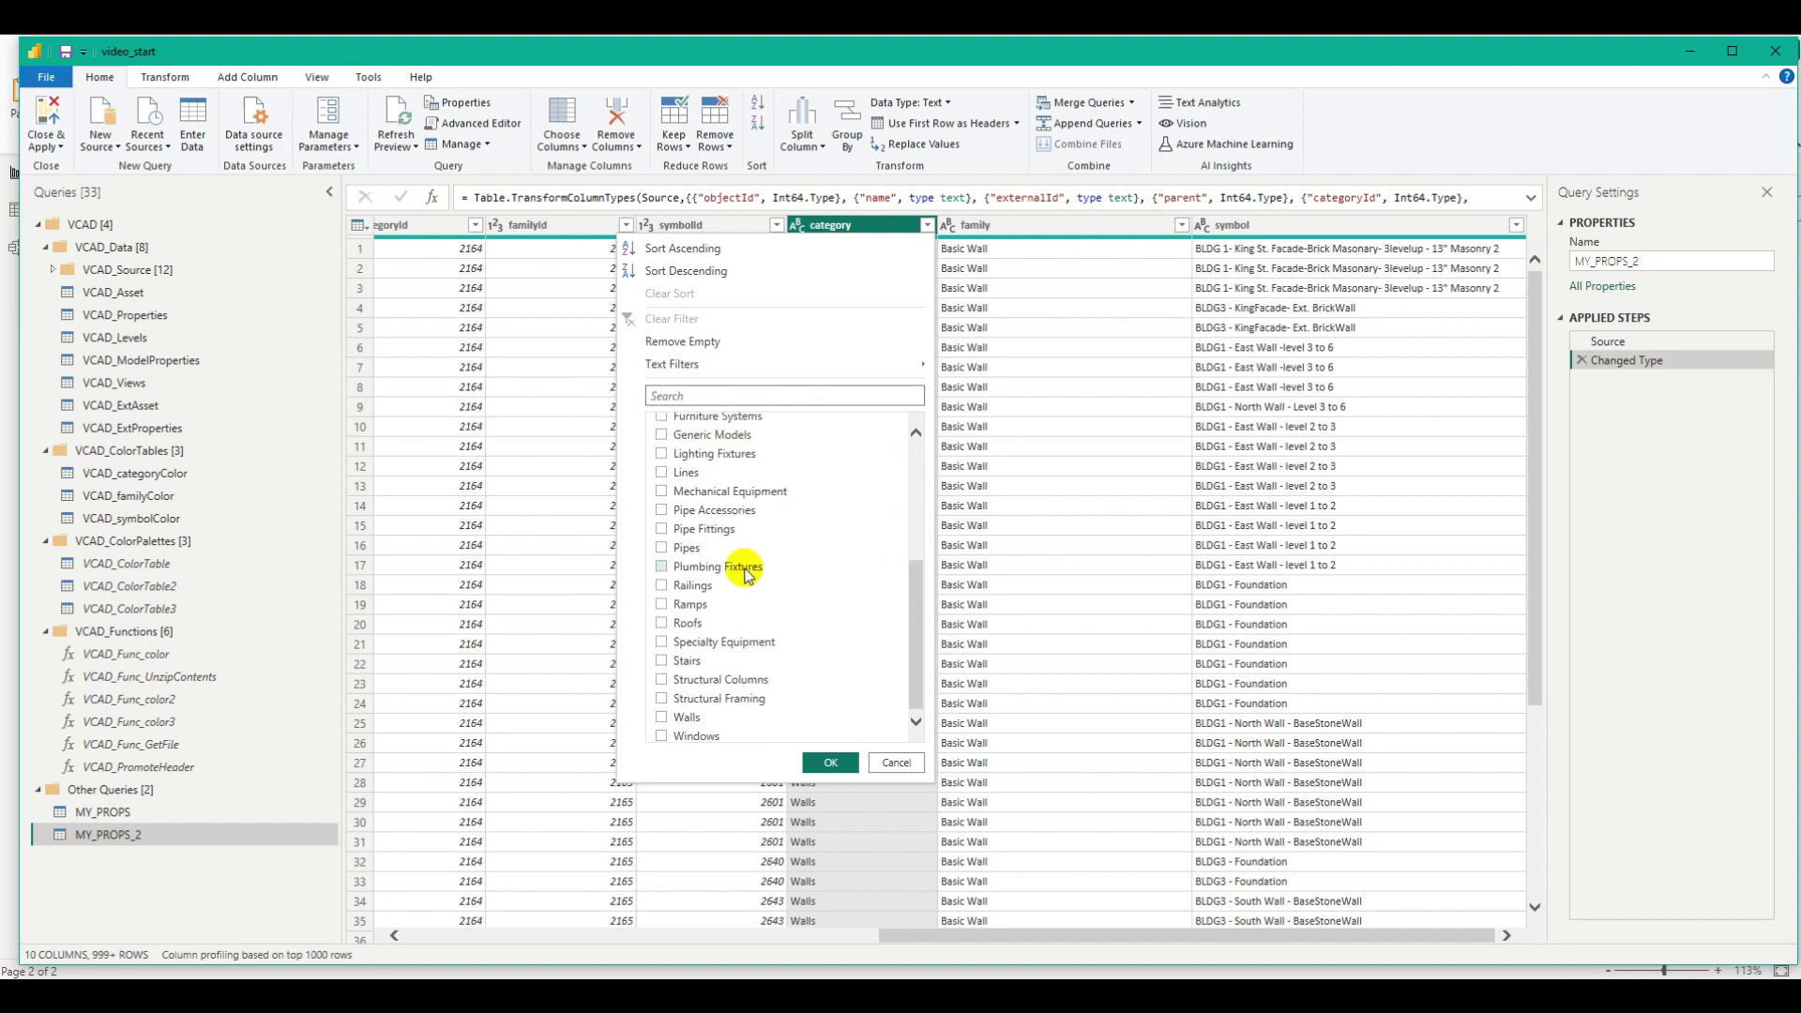
{"action": "left_click", "coordinate": [661, 566]}
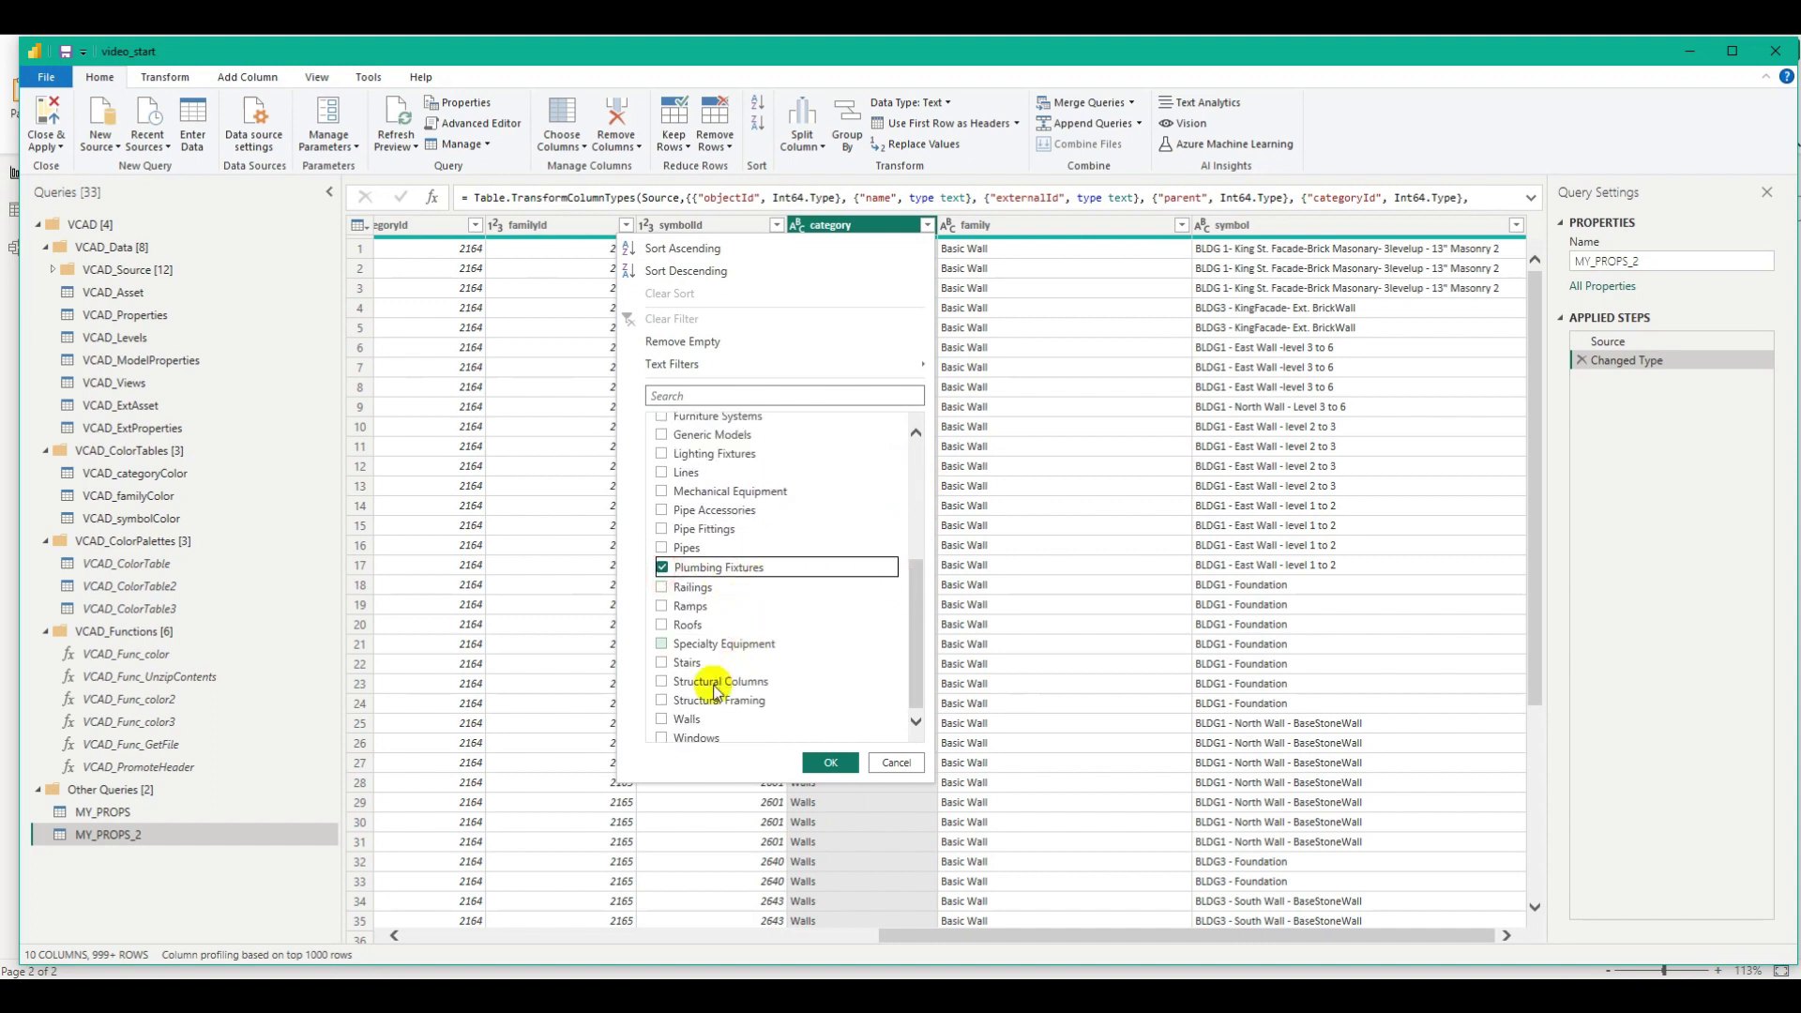
{"action": "left_click", "coordinate": [662, 683]}
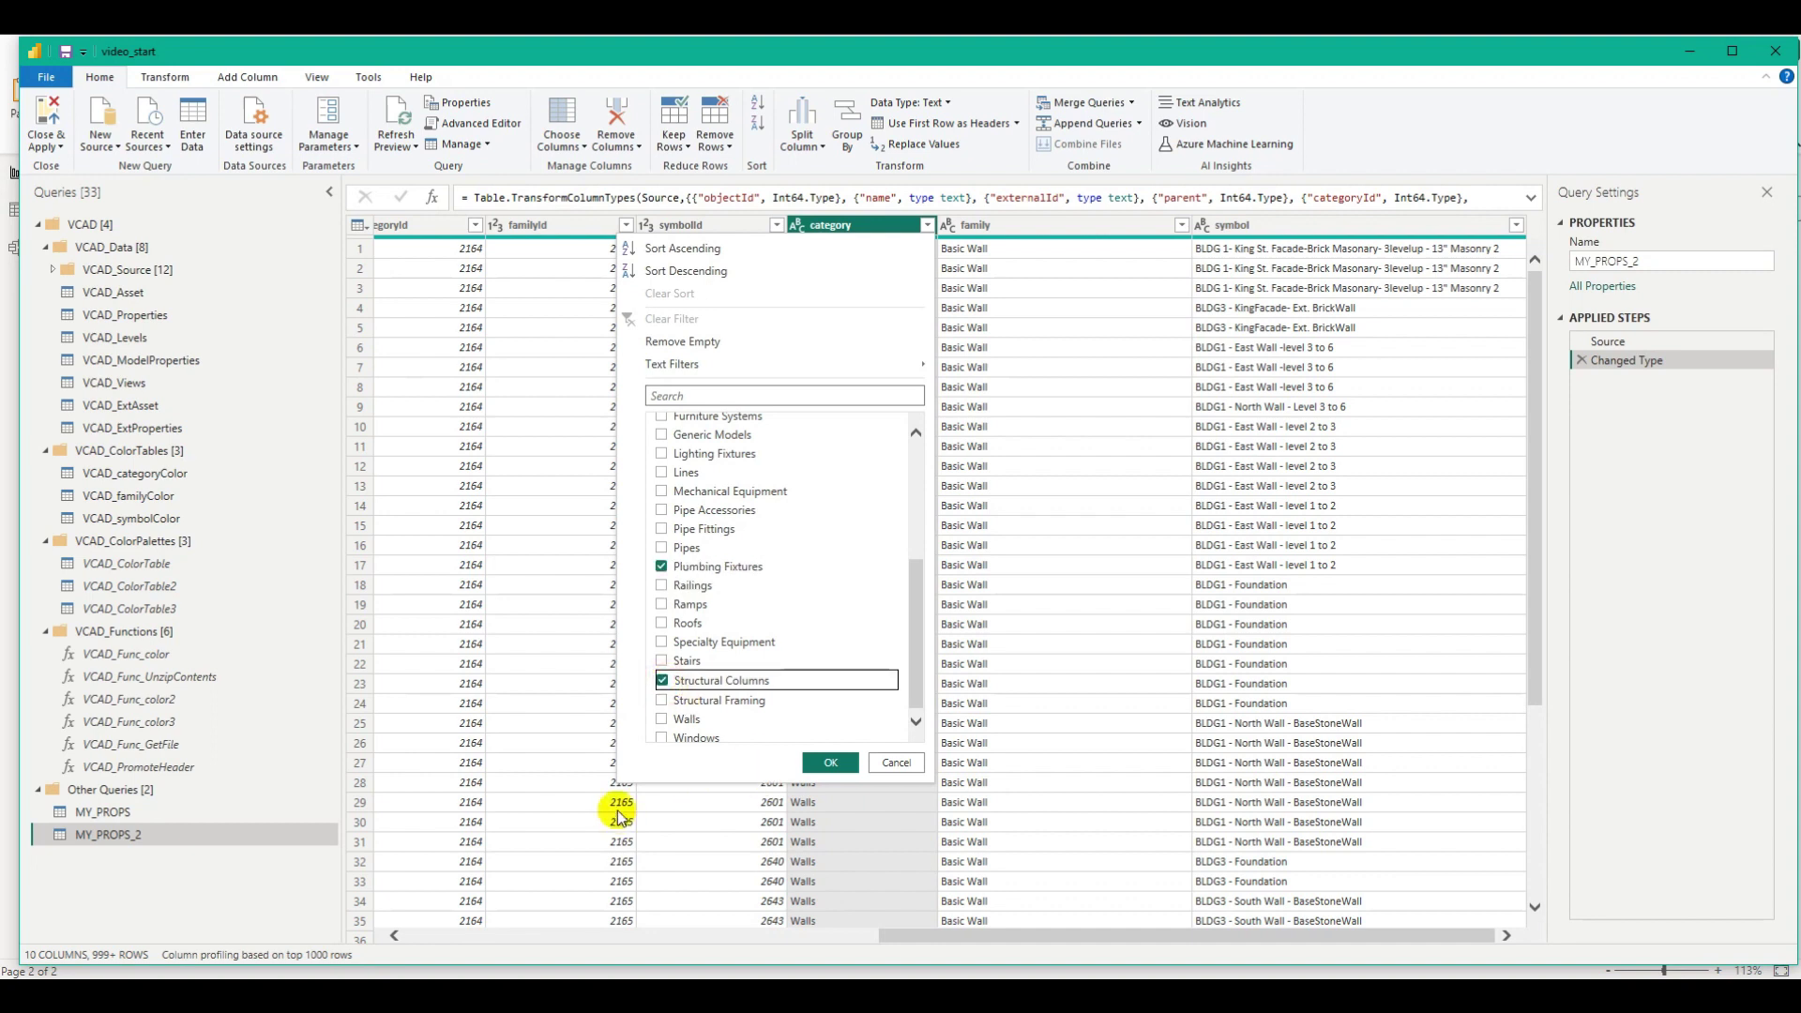
{"action": "left_click", "coordinate": [662, 682]}
{"action": "left_click", "coordinate": [662, 700]}
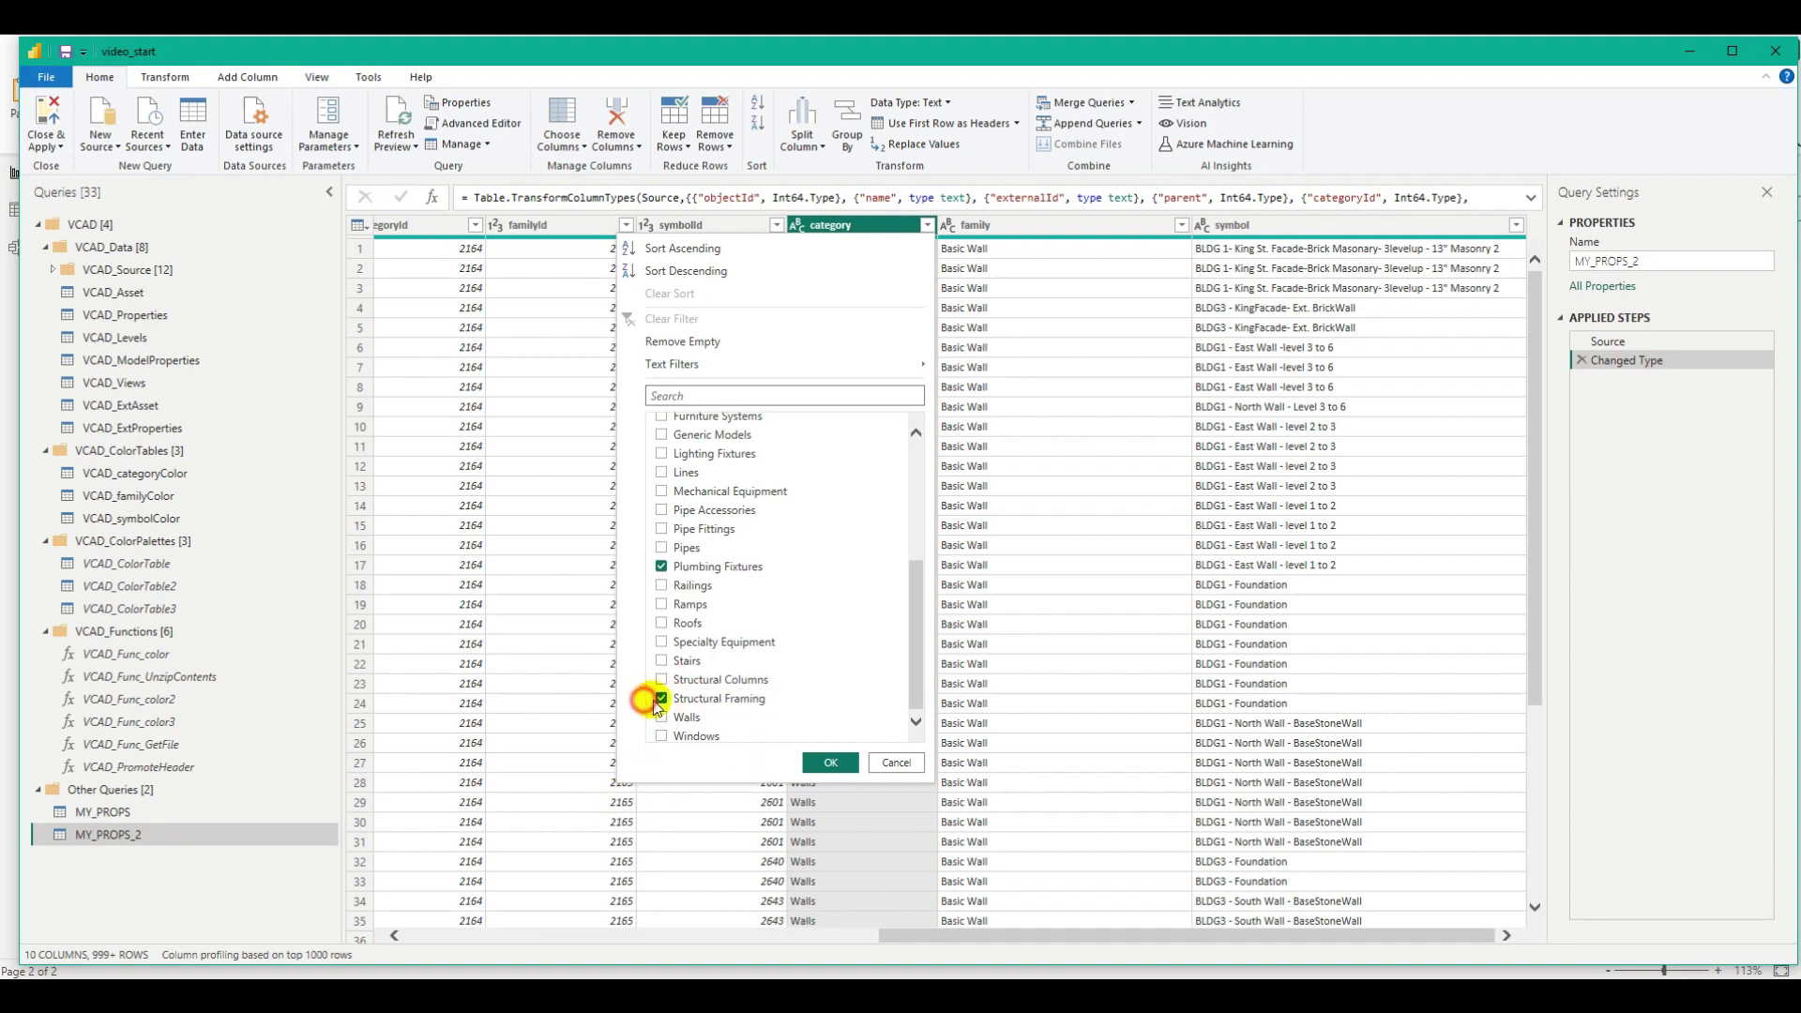
{"action": "left_click", "coordinate": [662, 644]}
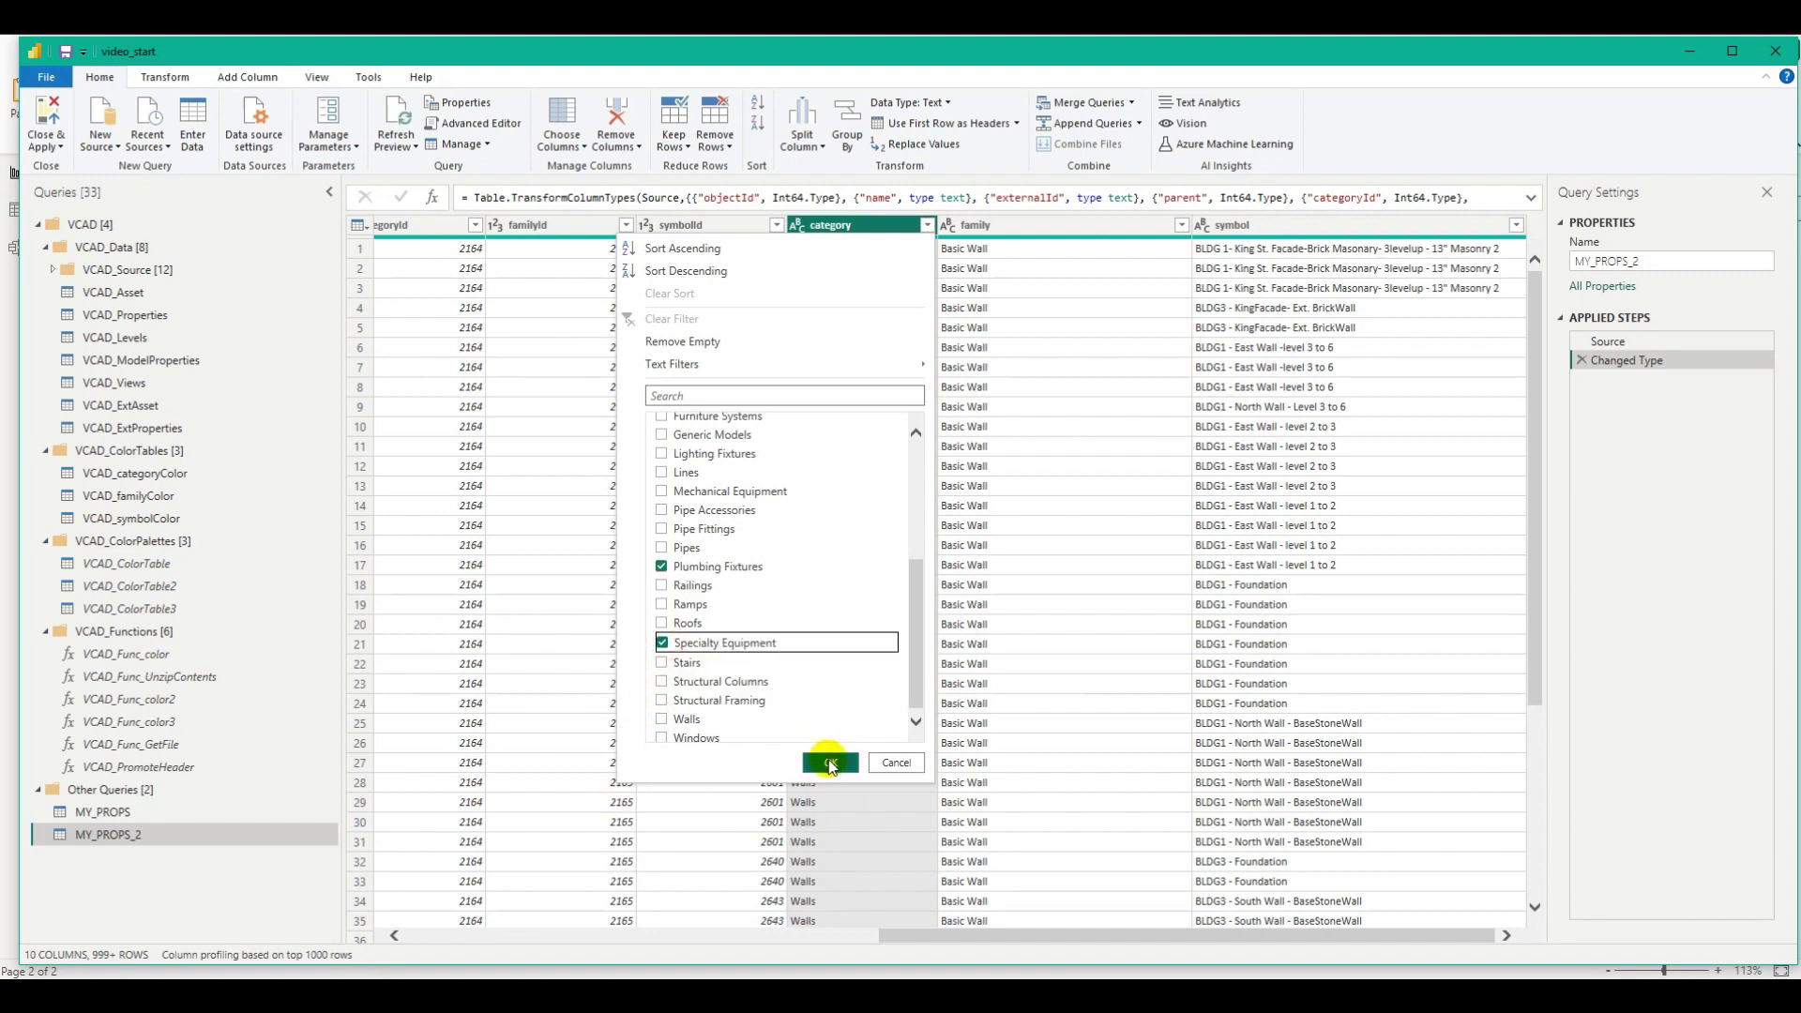
{"action": "left_click", "coordinate": [830, 762]}
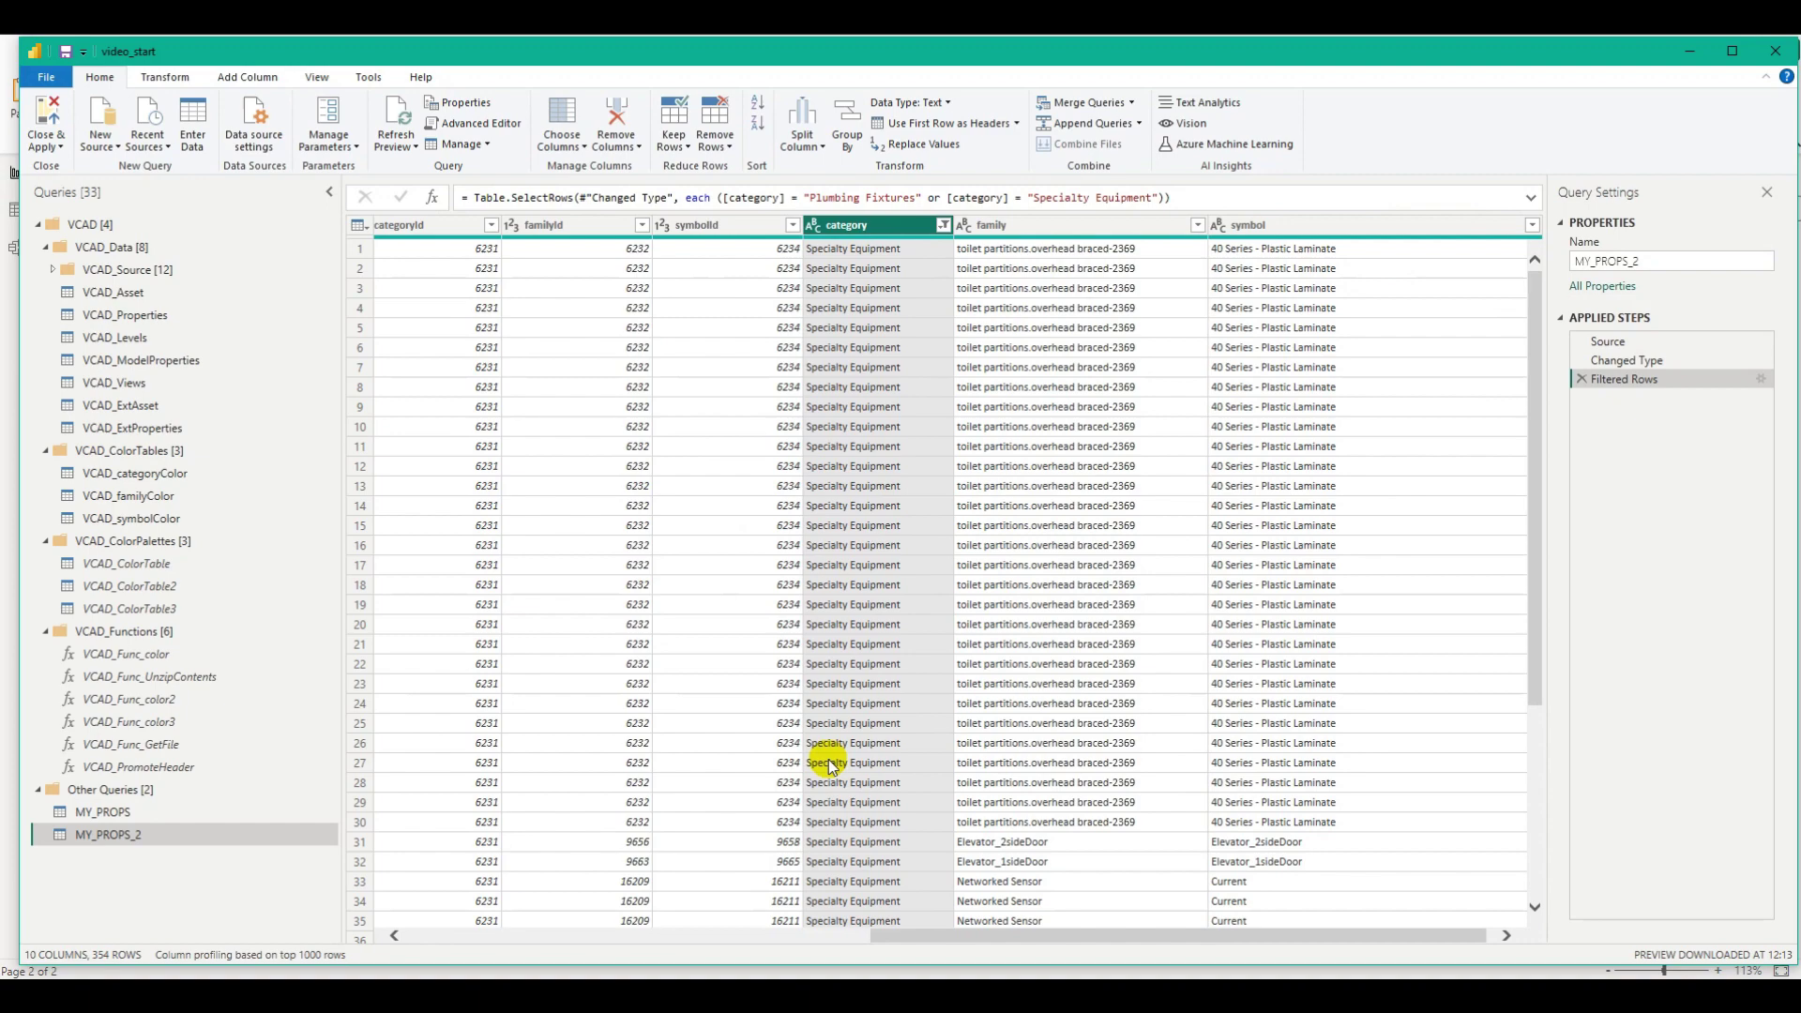
- Remove all columns except objectId from MY_PROPS_2
{"action": "left_click_drag", "start_coordinate": [1163, 934], "coordinate": [1275, 959]}
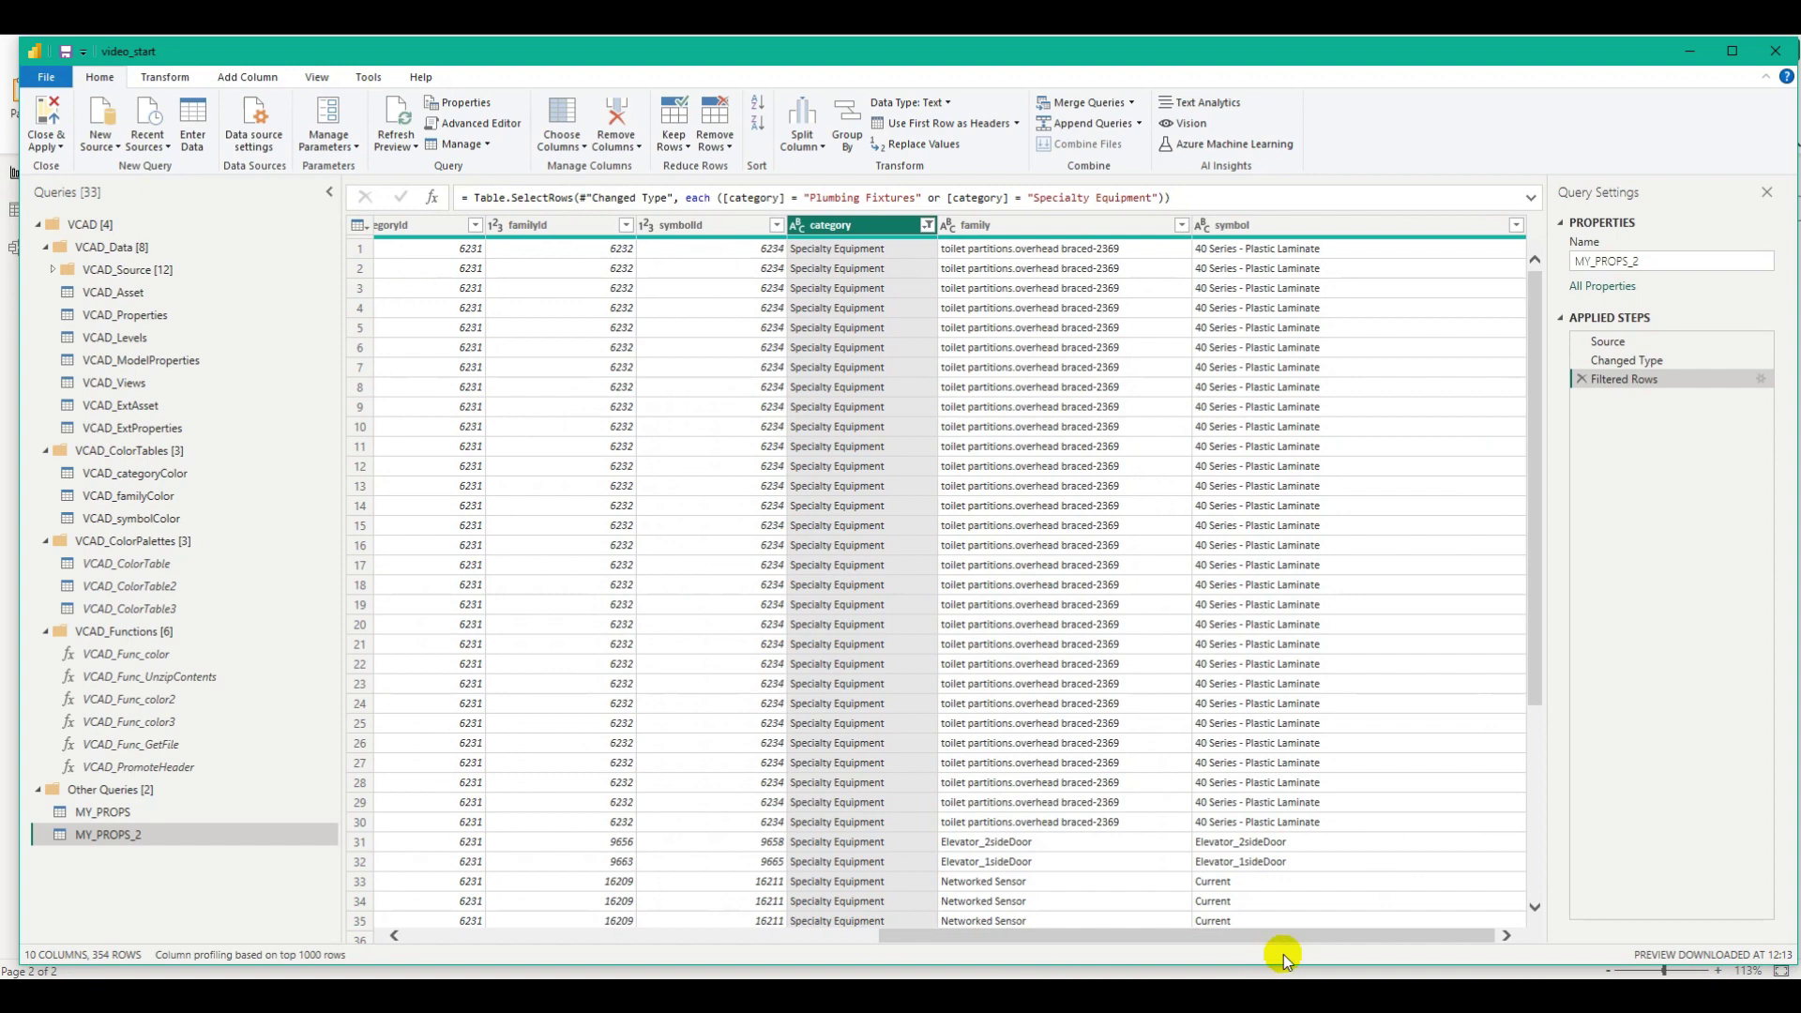
{"action": "left_click_drag", "start_coordinate": [1121, 937], "coordinate": [570, 934]}
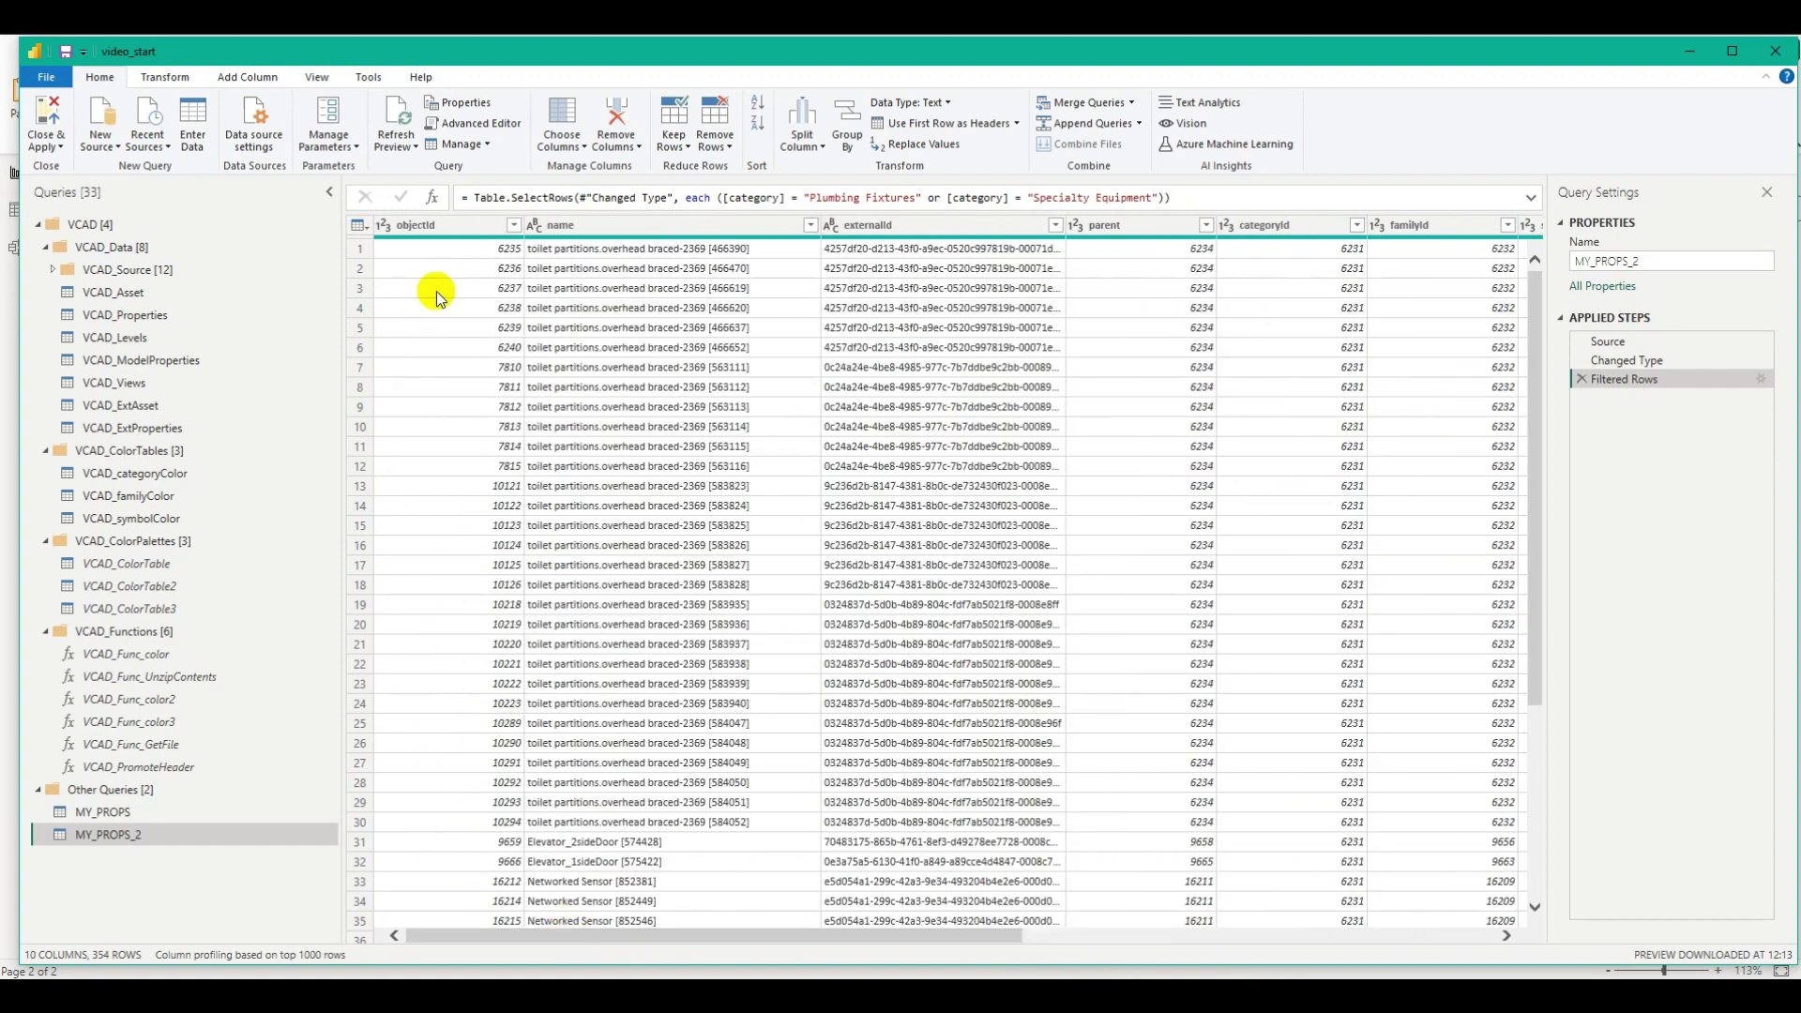
{"action": "left_click", "coordinate": [439, 226]}
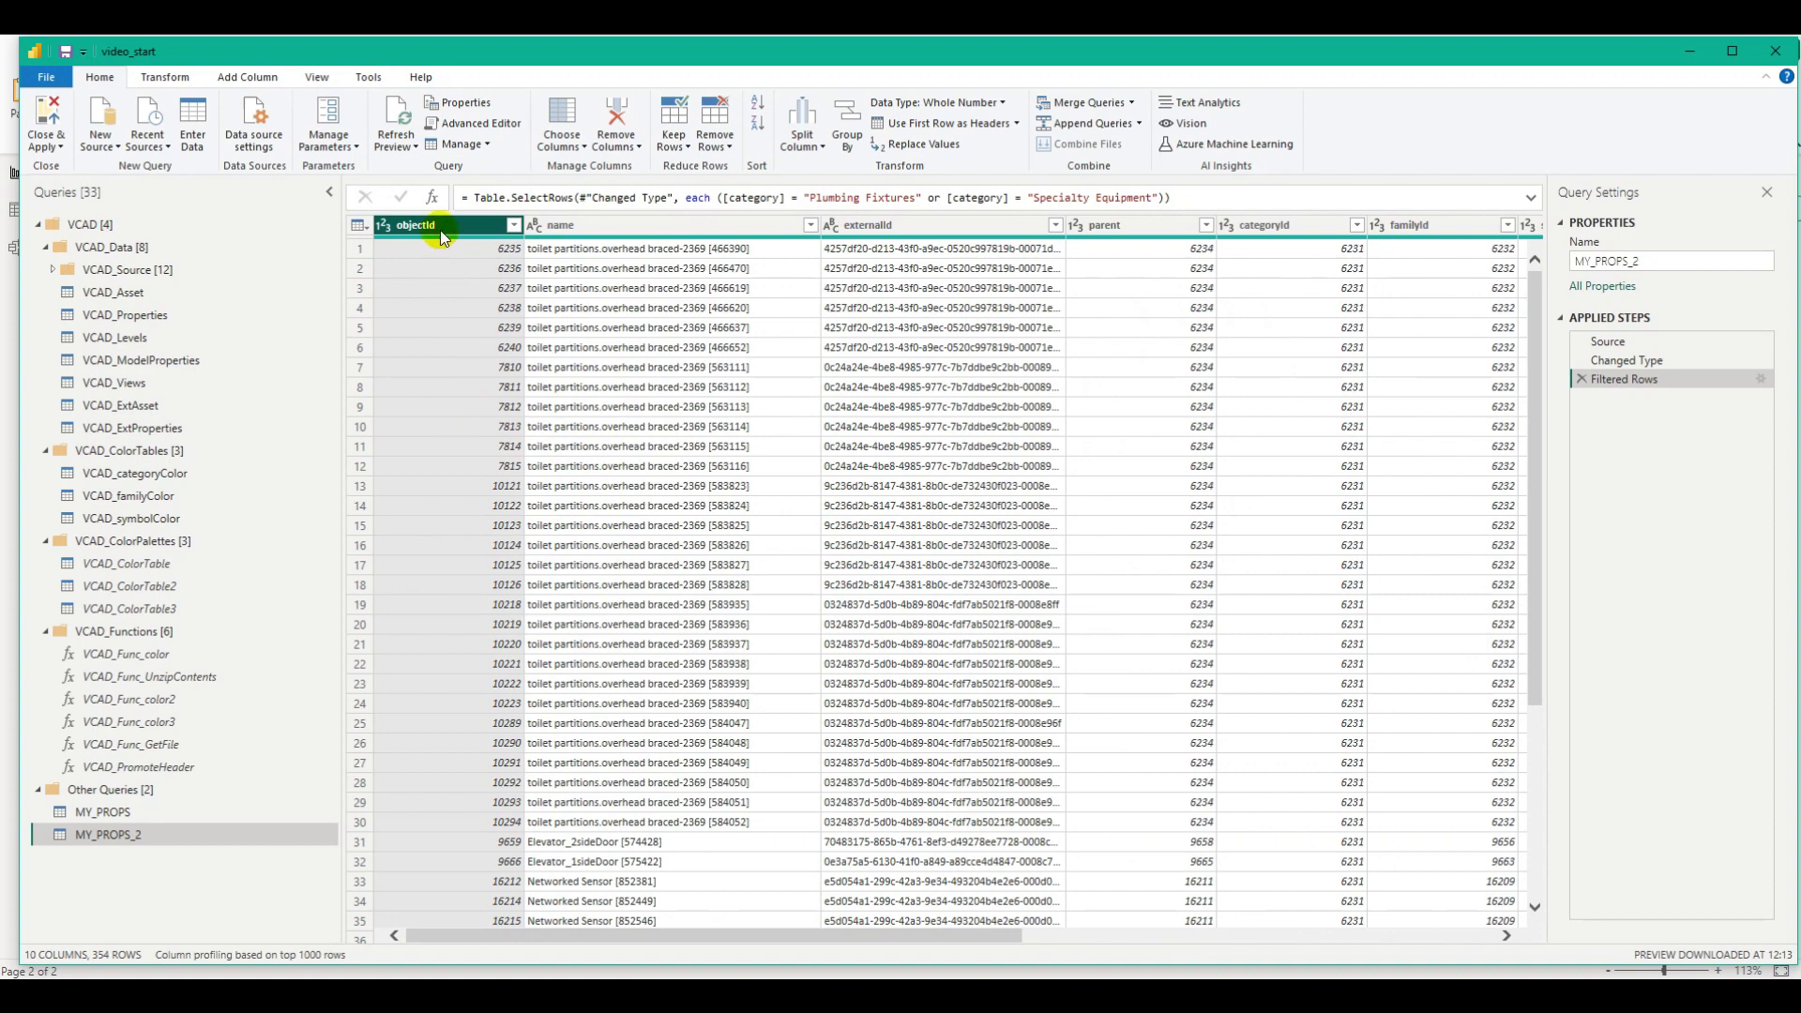
{"action": "right_click", "coordinate": [441, 228]}
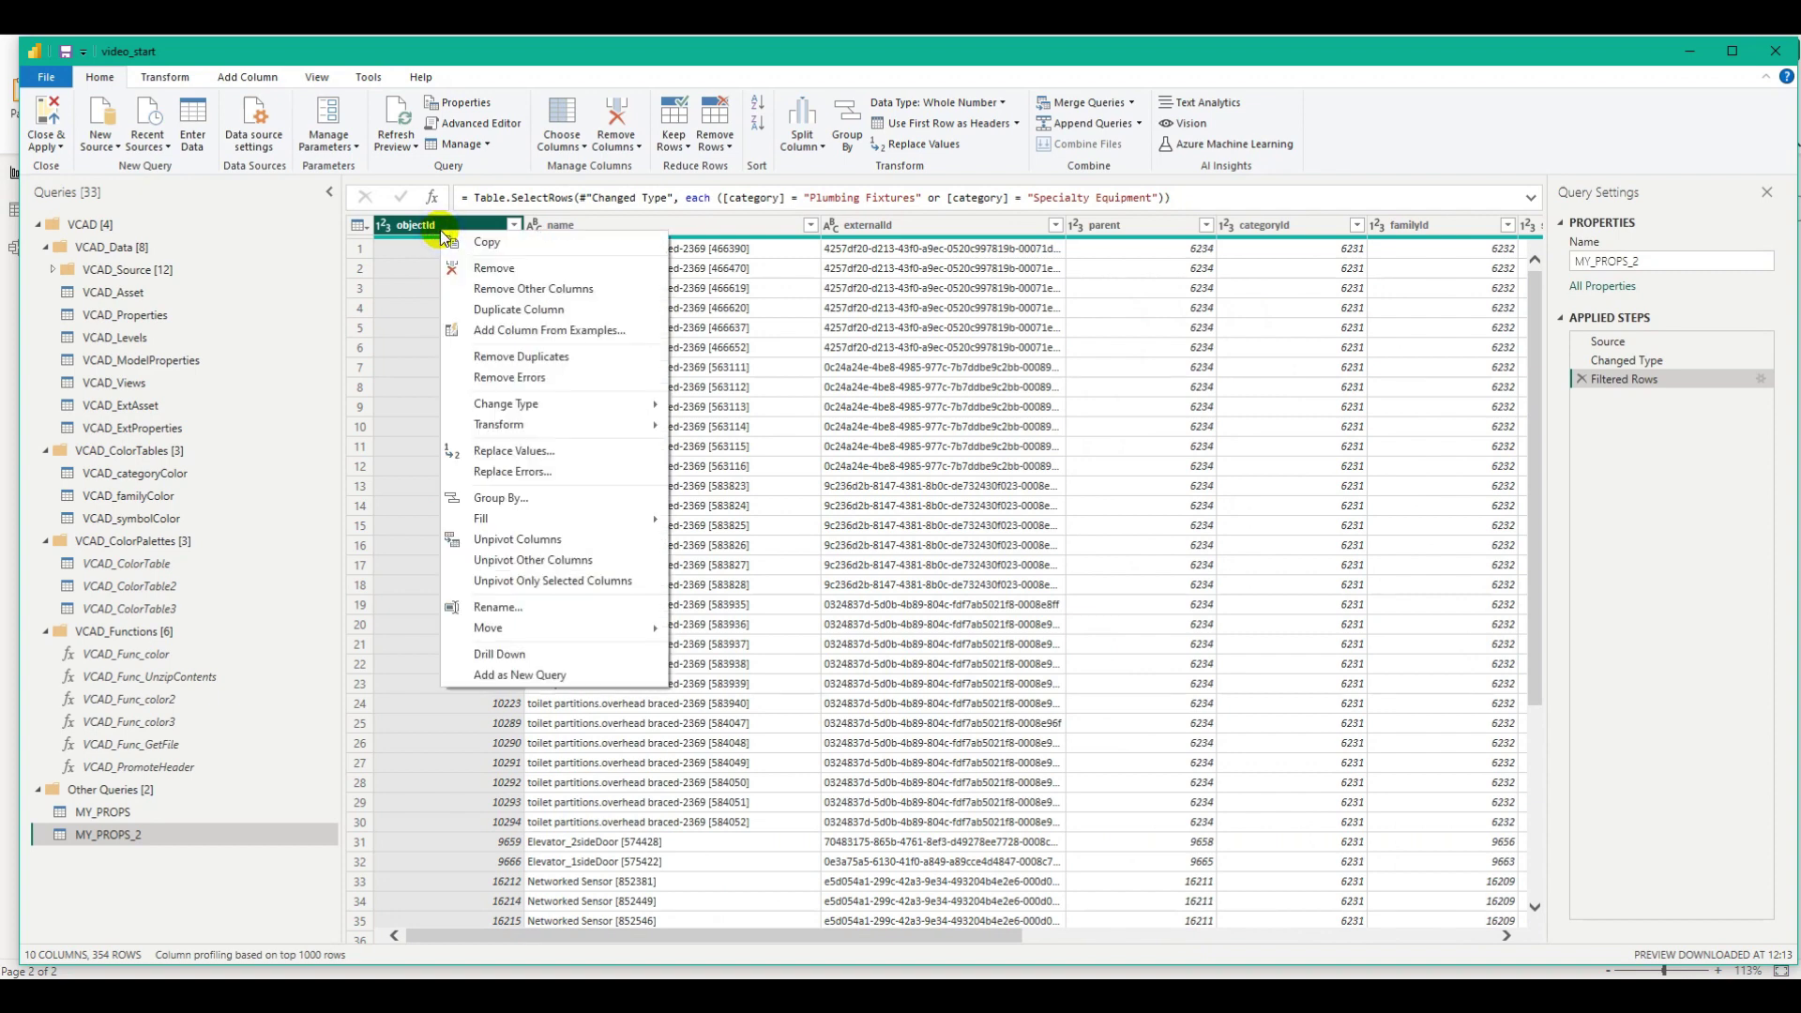
{"action": "left_click", "coordinate": [636, 288]}
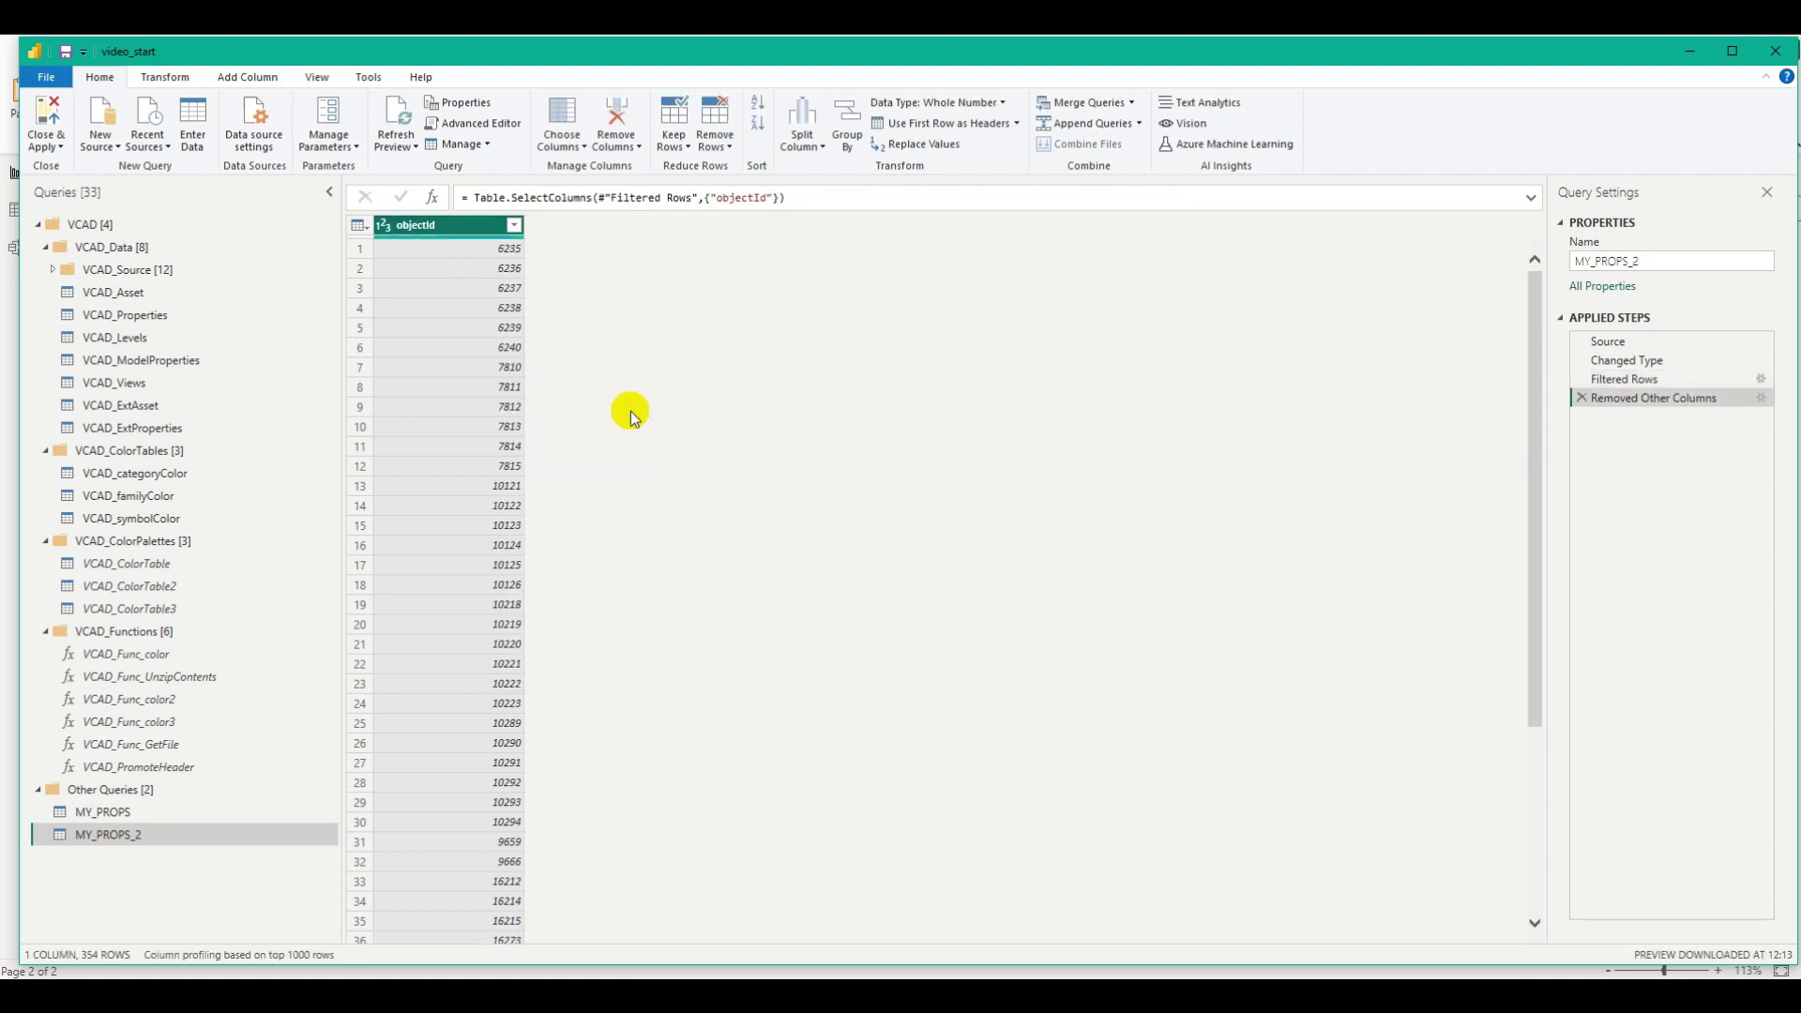
- Merge MY_PROPS_2 with VCAD_Properties, matching both tables on objectId with a left outer join
{"action": "left_click", "coordinate": [1107, 108]}
{"action": "left_click", "coordinate": [704, 472]}
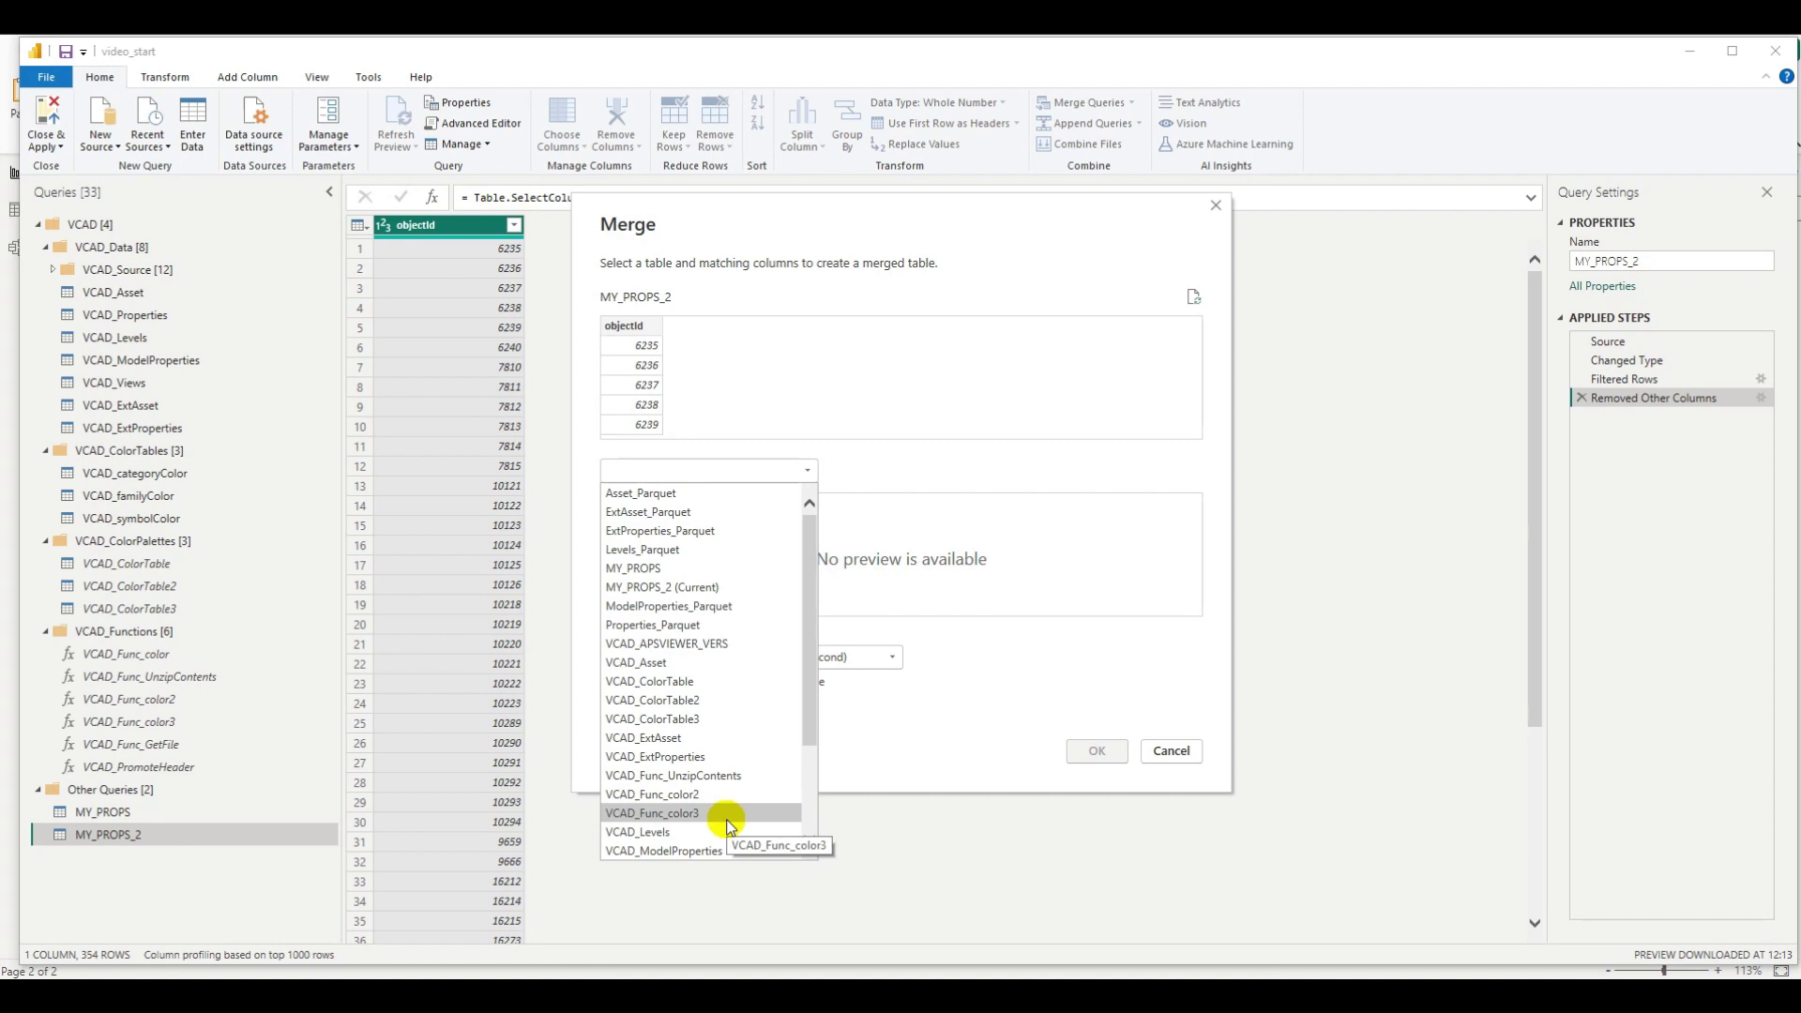
{"action": "left_click_drag", "start_coordinate": [812, 659], "coordinate": [800, 792]}
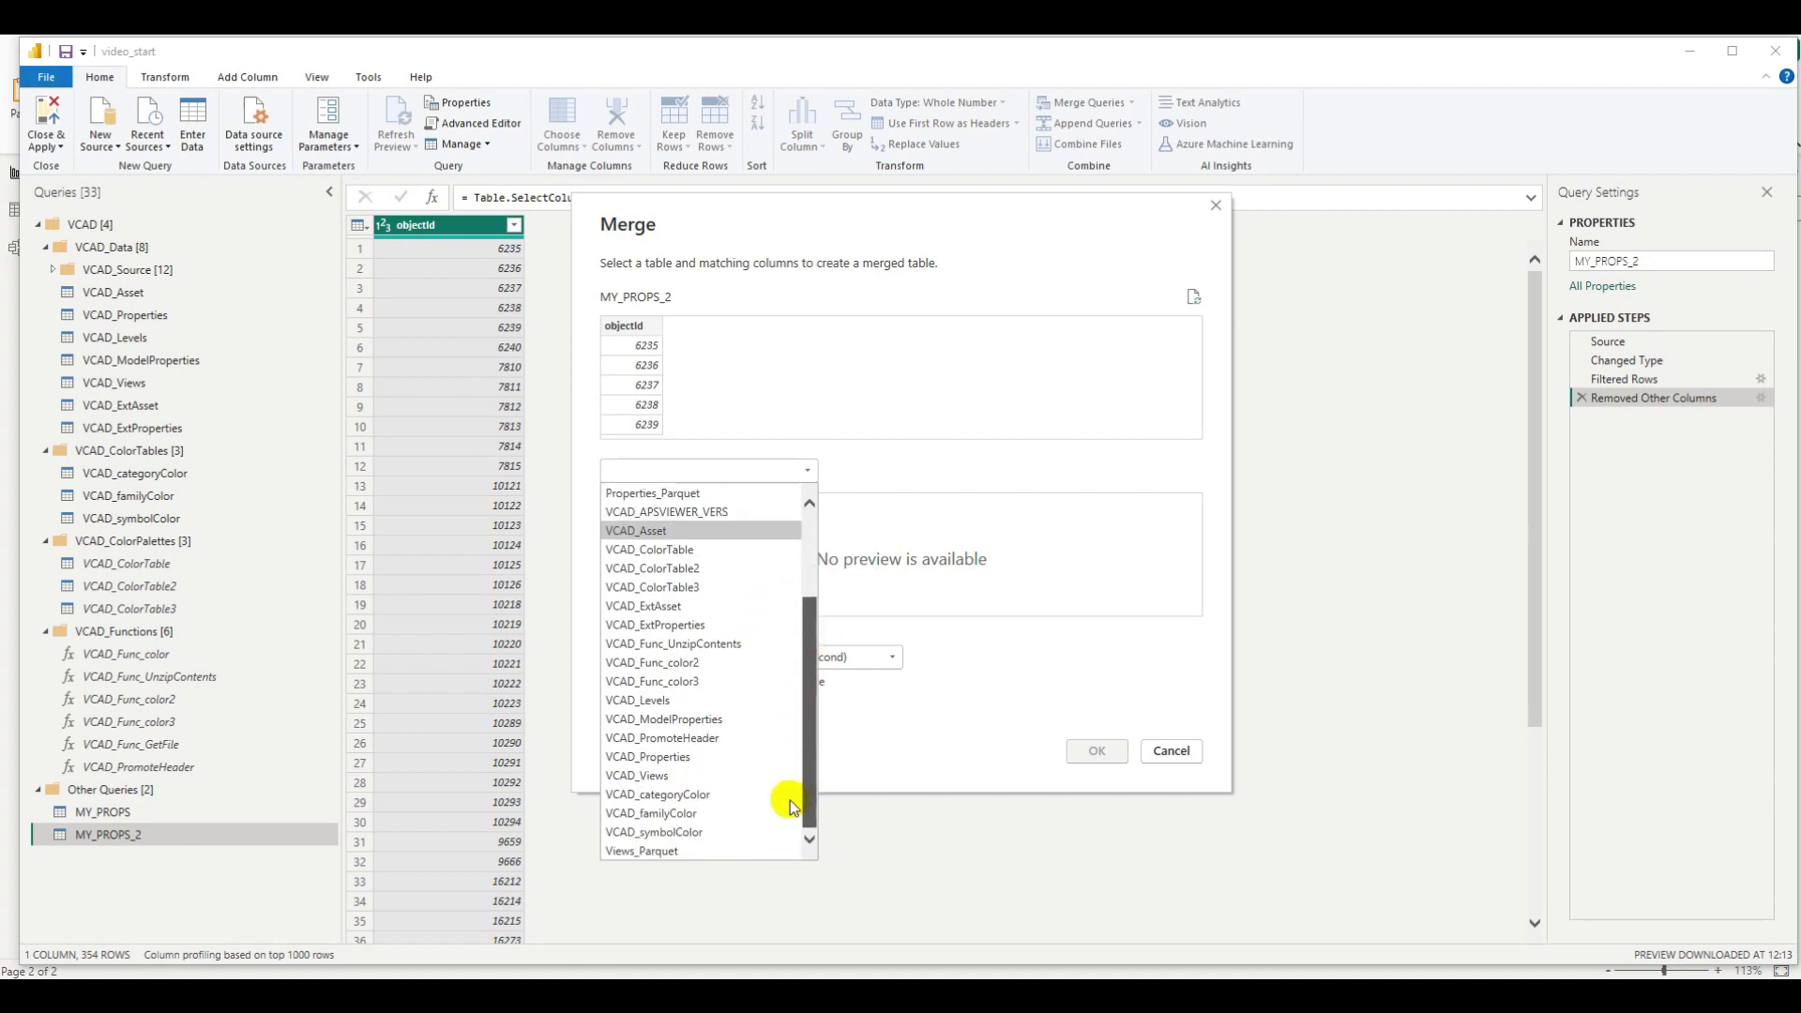
{"action": "left_click", "coordinate": [737, 751]}
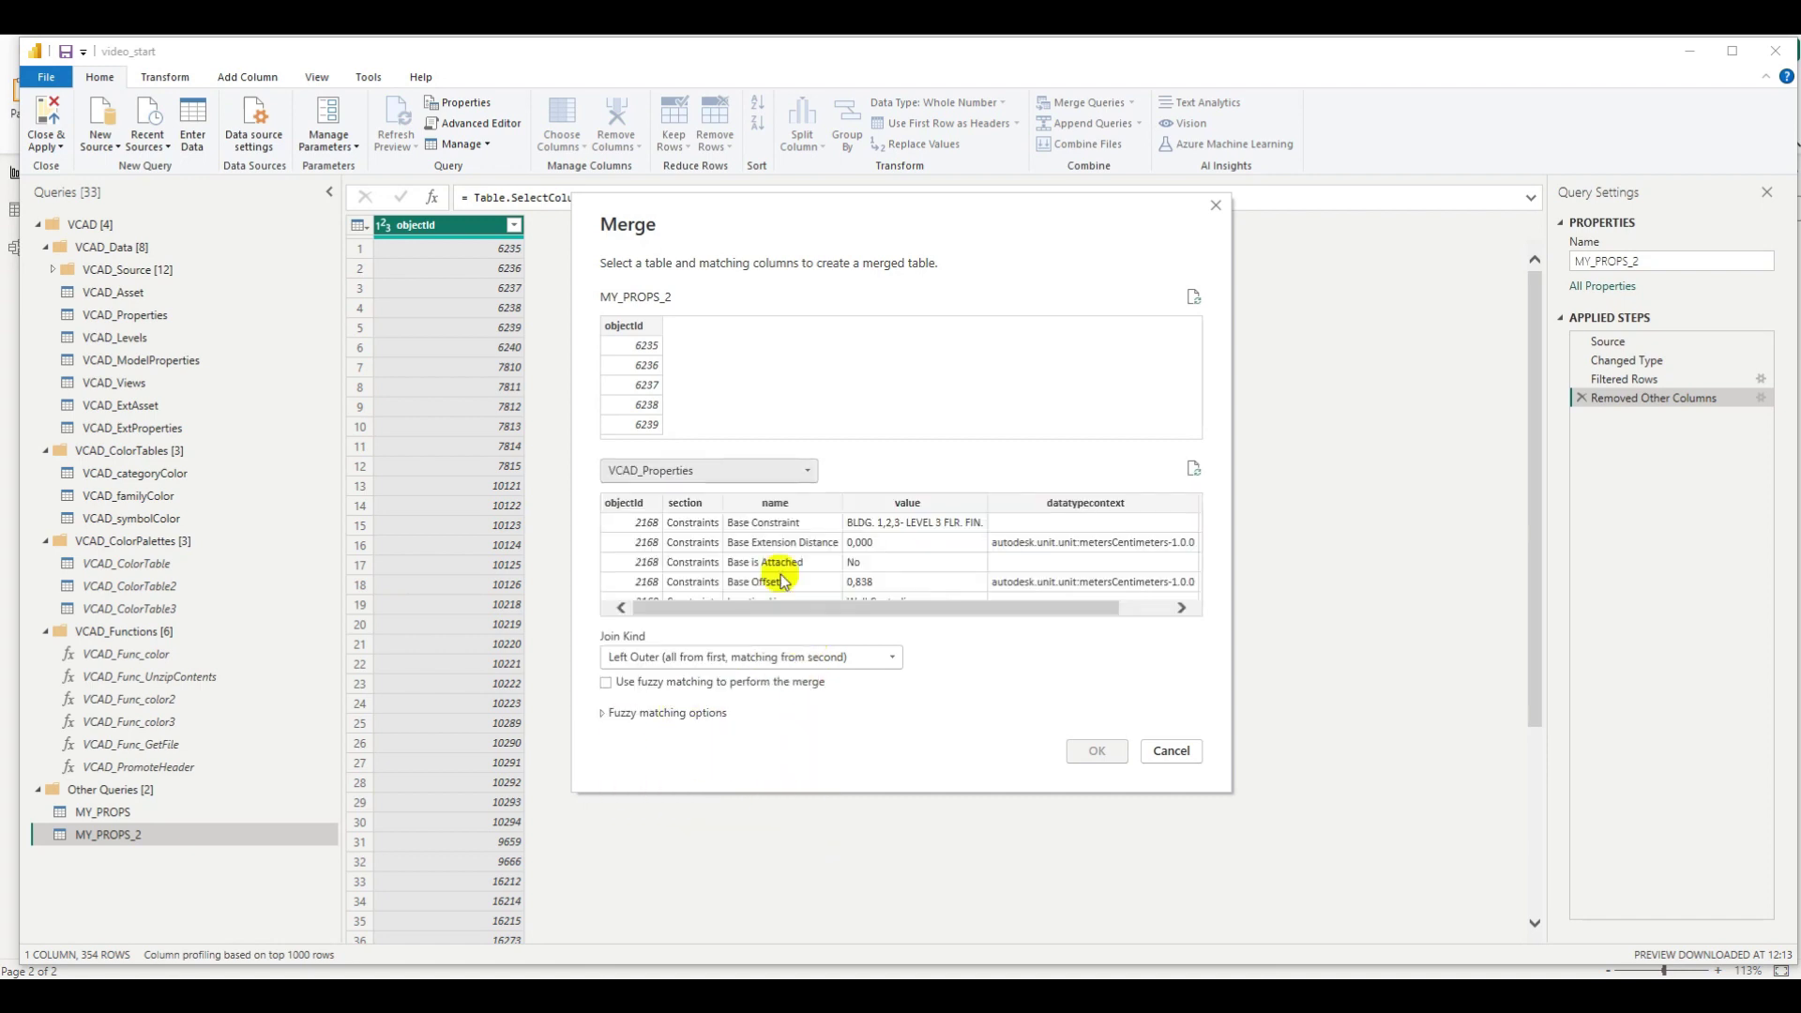
{"action": "left_click", "coordinate": [624, 328]}
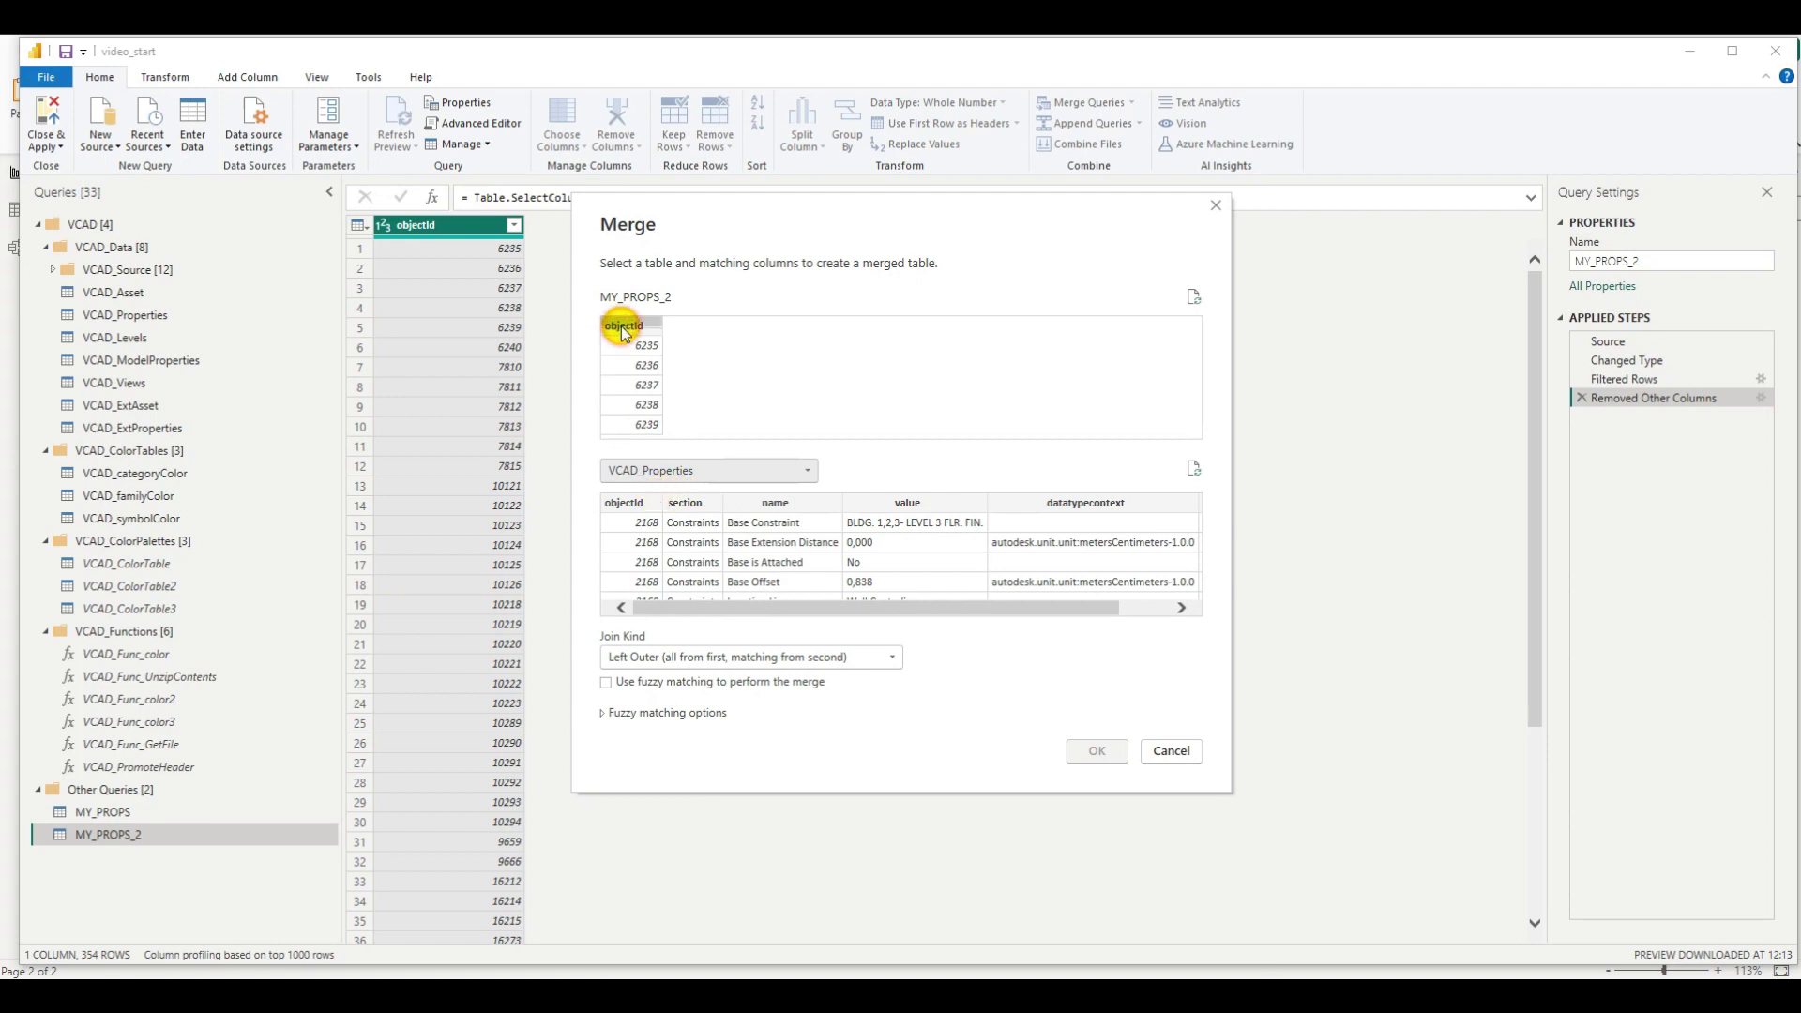
{"action": "left_click", "coordinate": [648, 507]}
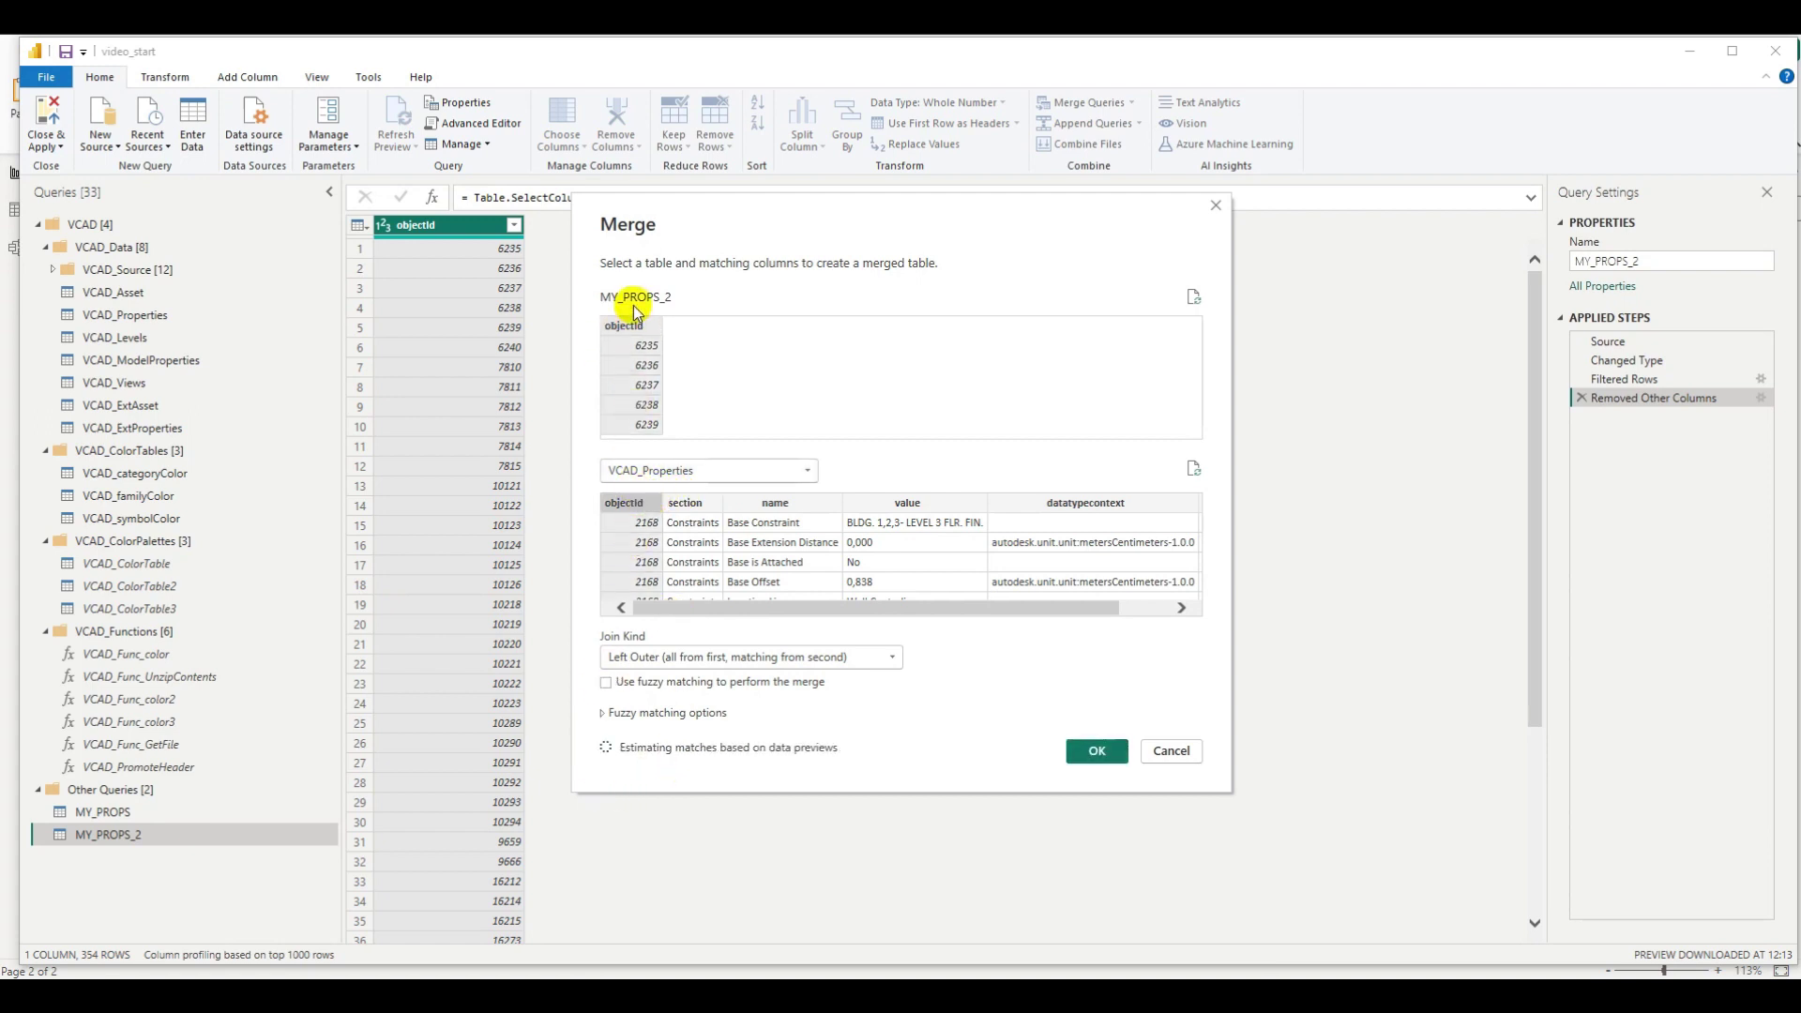
{"action": "left_click", "coordinate": [1100, 752]}
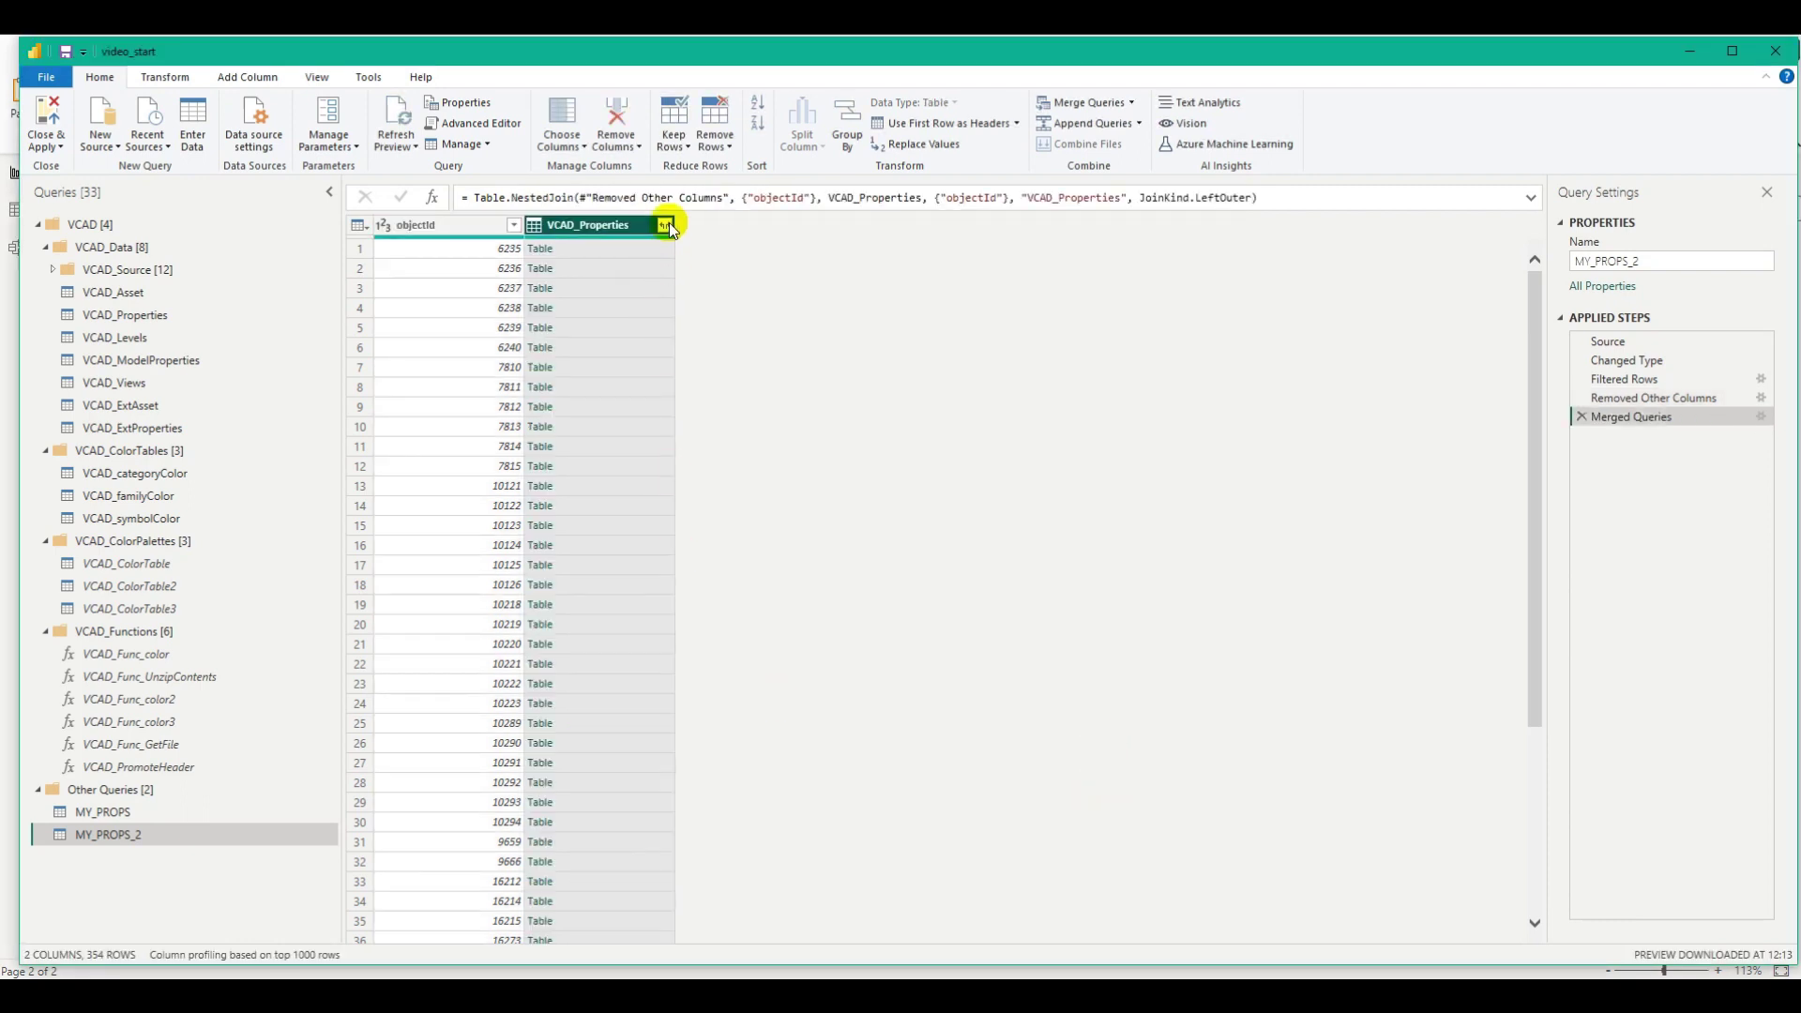
- Expand the merged VCAD_Properties column to only the section, name and value fields
{"action": "left_click", "coordinate": [665, 225]}
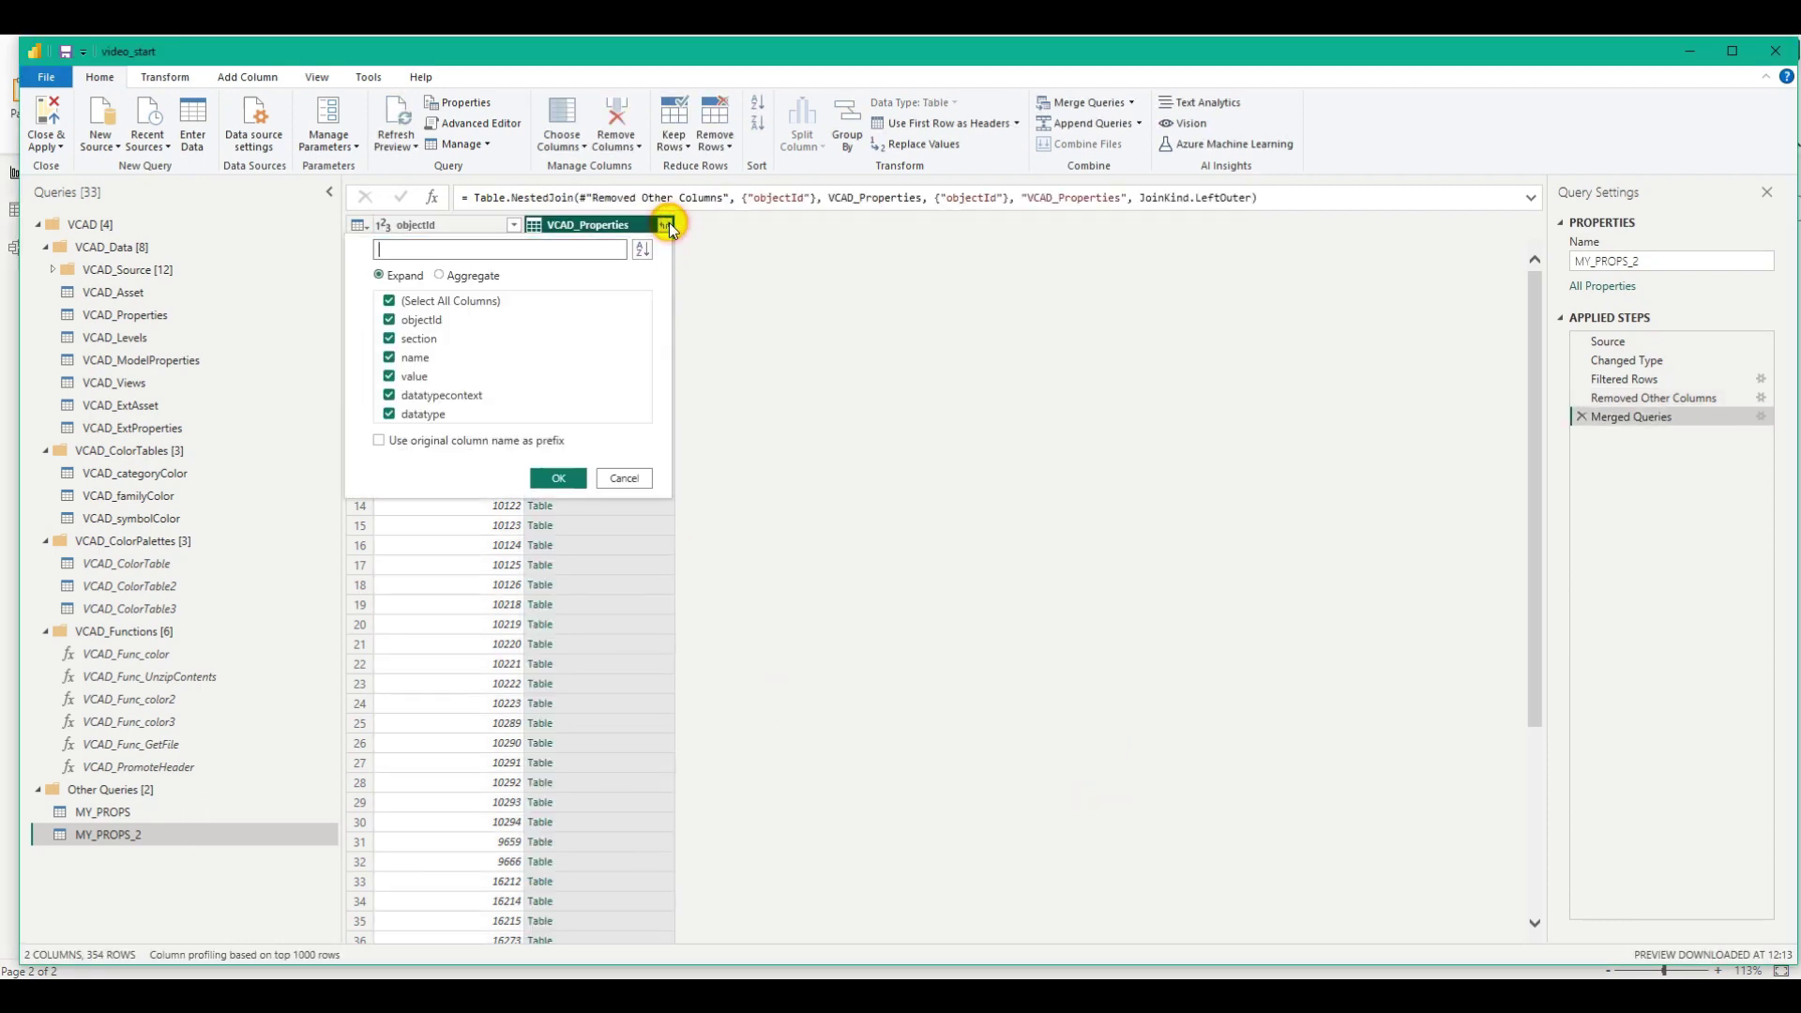
{"action": "left_click", "coordinate": [389, 301]}
{"action": "left_click", "coordinate": [389, 340]}
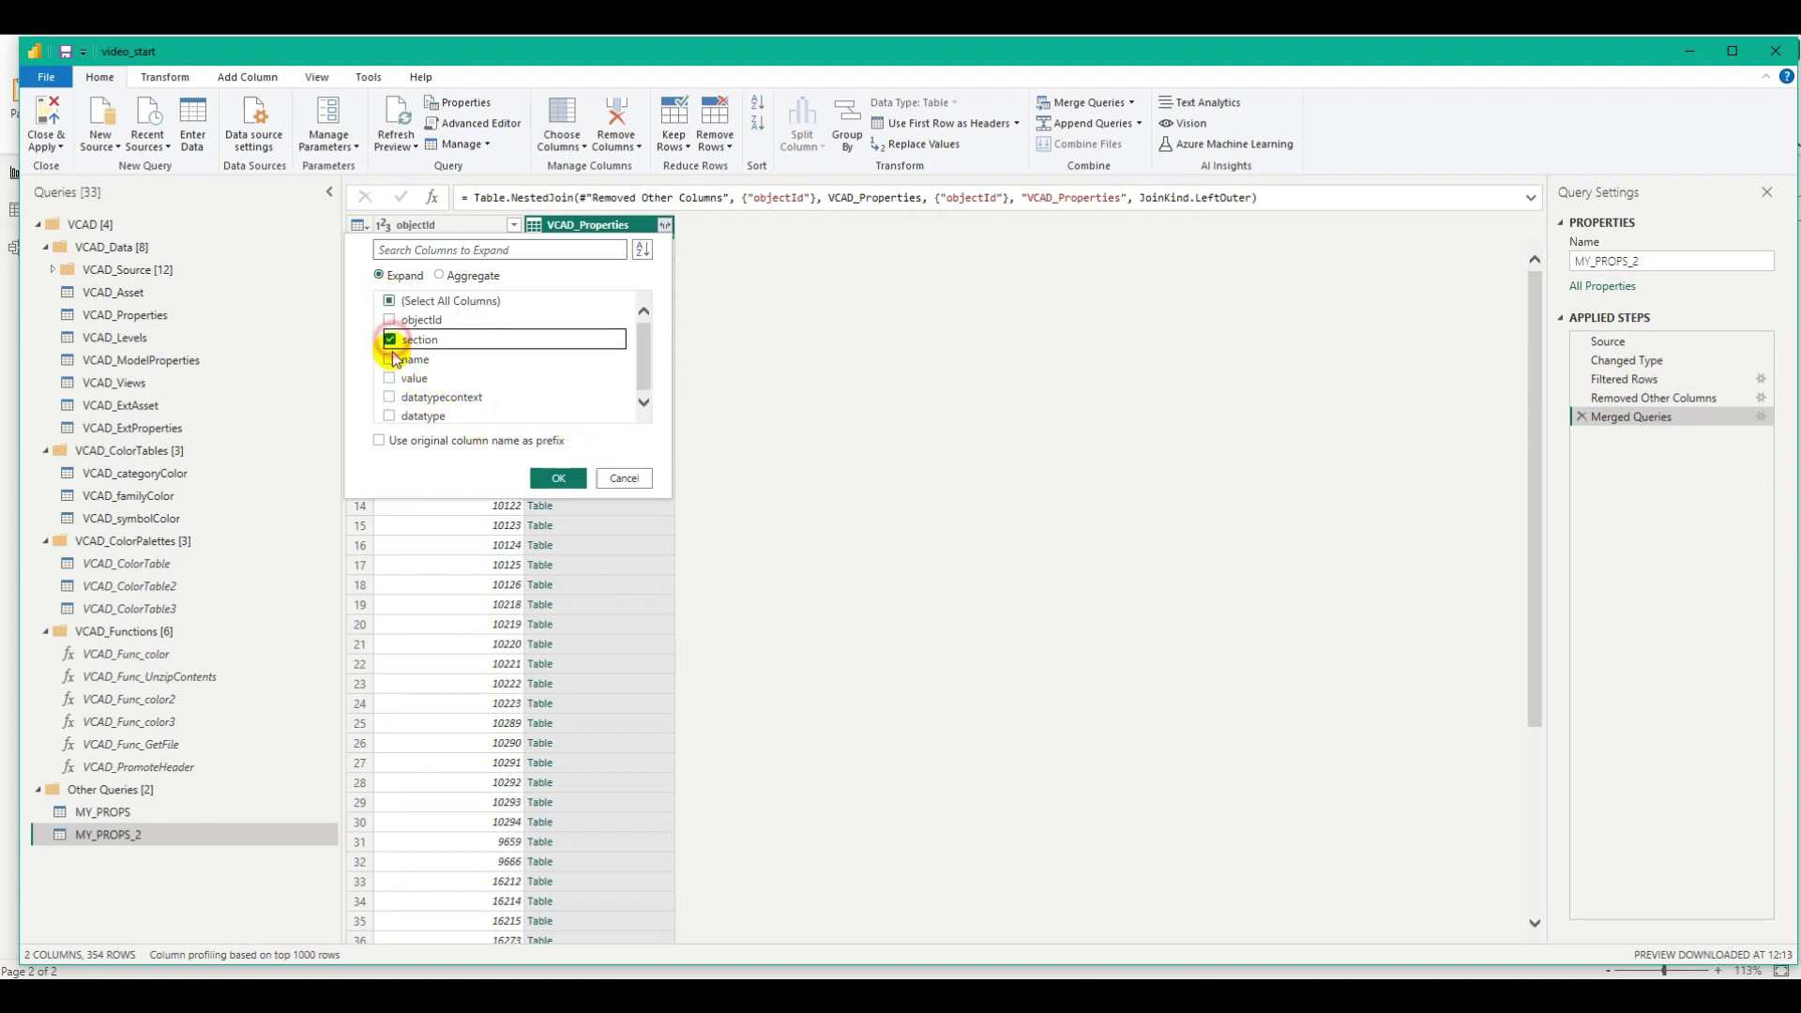
{"action": "left_click", "coordinate": [390, 358]}
{"action": "left_click", "coordinate": [390, 379]}
{"action": "left_click", "coordinate": [561, 479]}
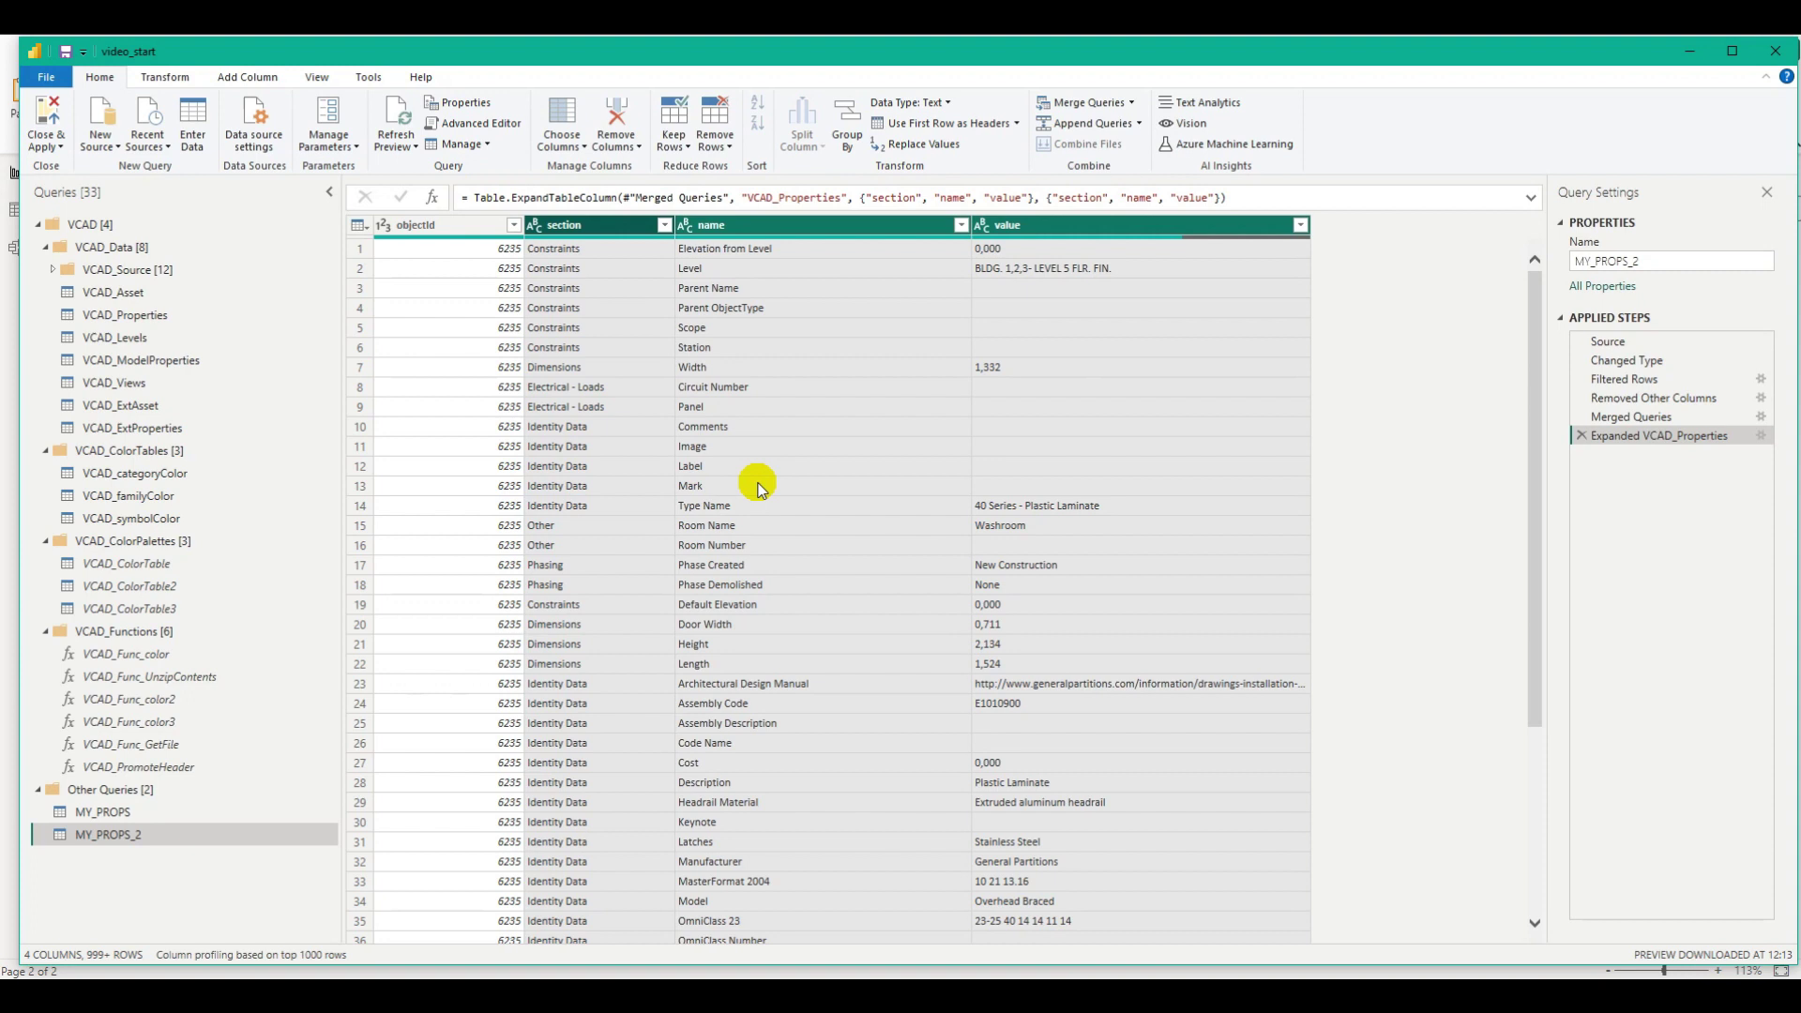
- Filter the section column to show only Identity Data rows
{"action": "left_click", "coordinate": [664, 225]}
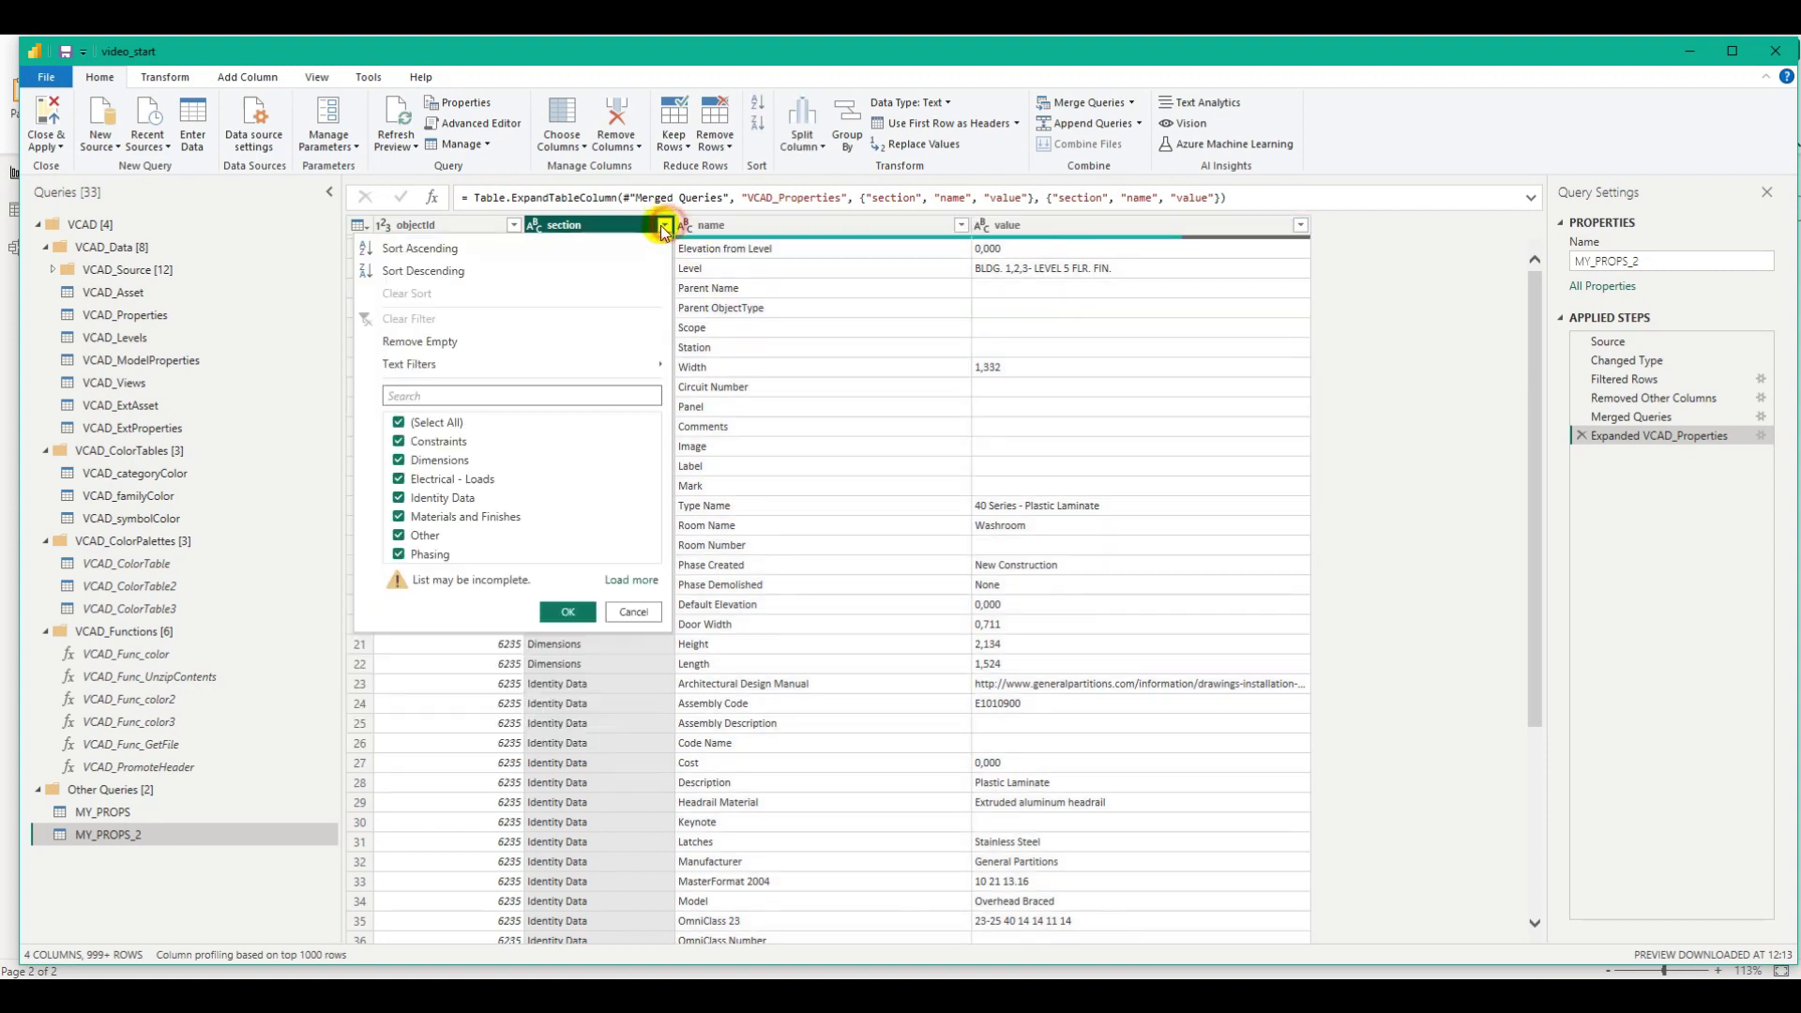
{"action": "left_click", "coordinate": [399, 422]}
{"action": "left_click", "coordinate": [398, 499]}
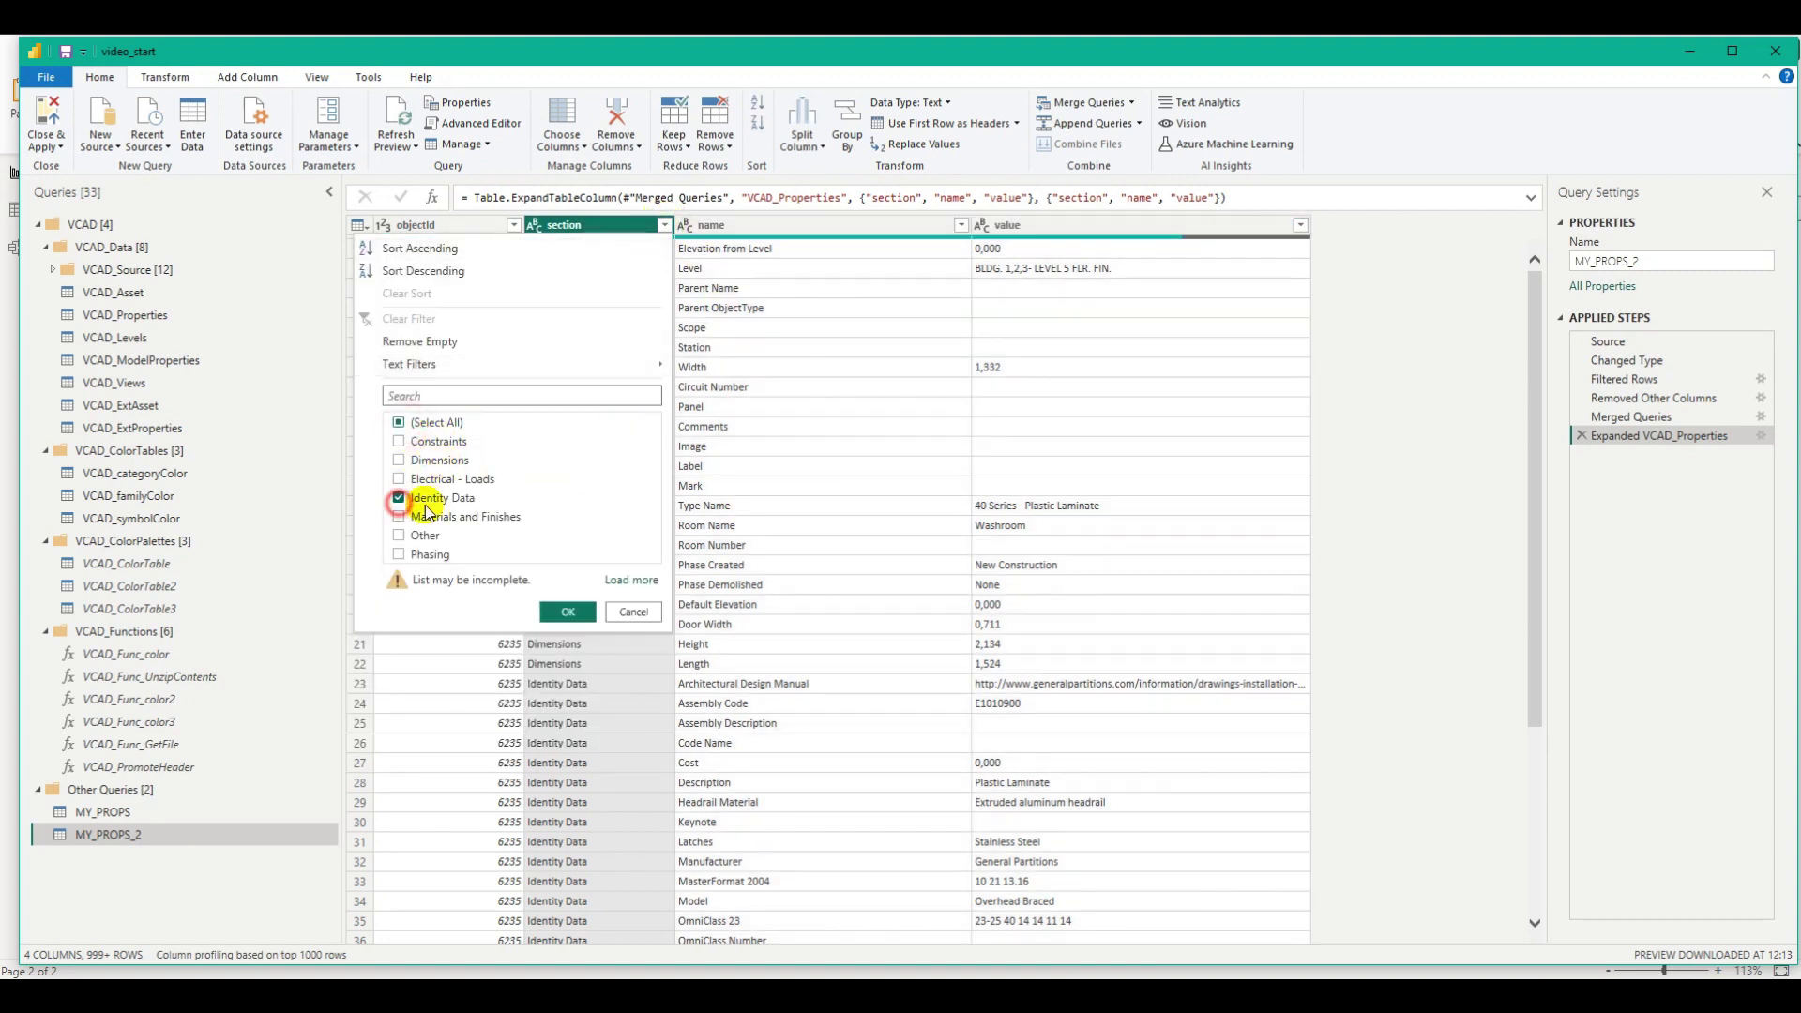
{"action": "left_click", "coordinate": [568, 612]}
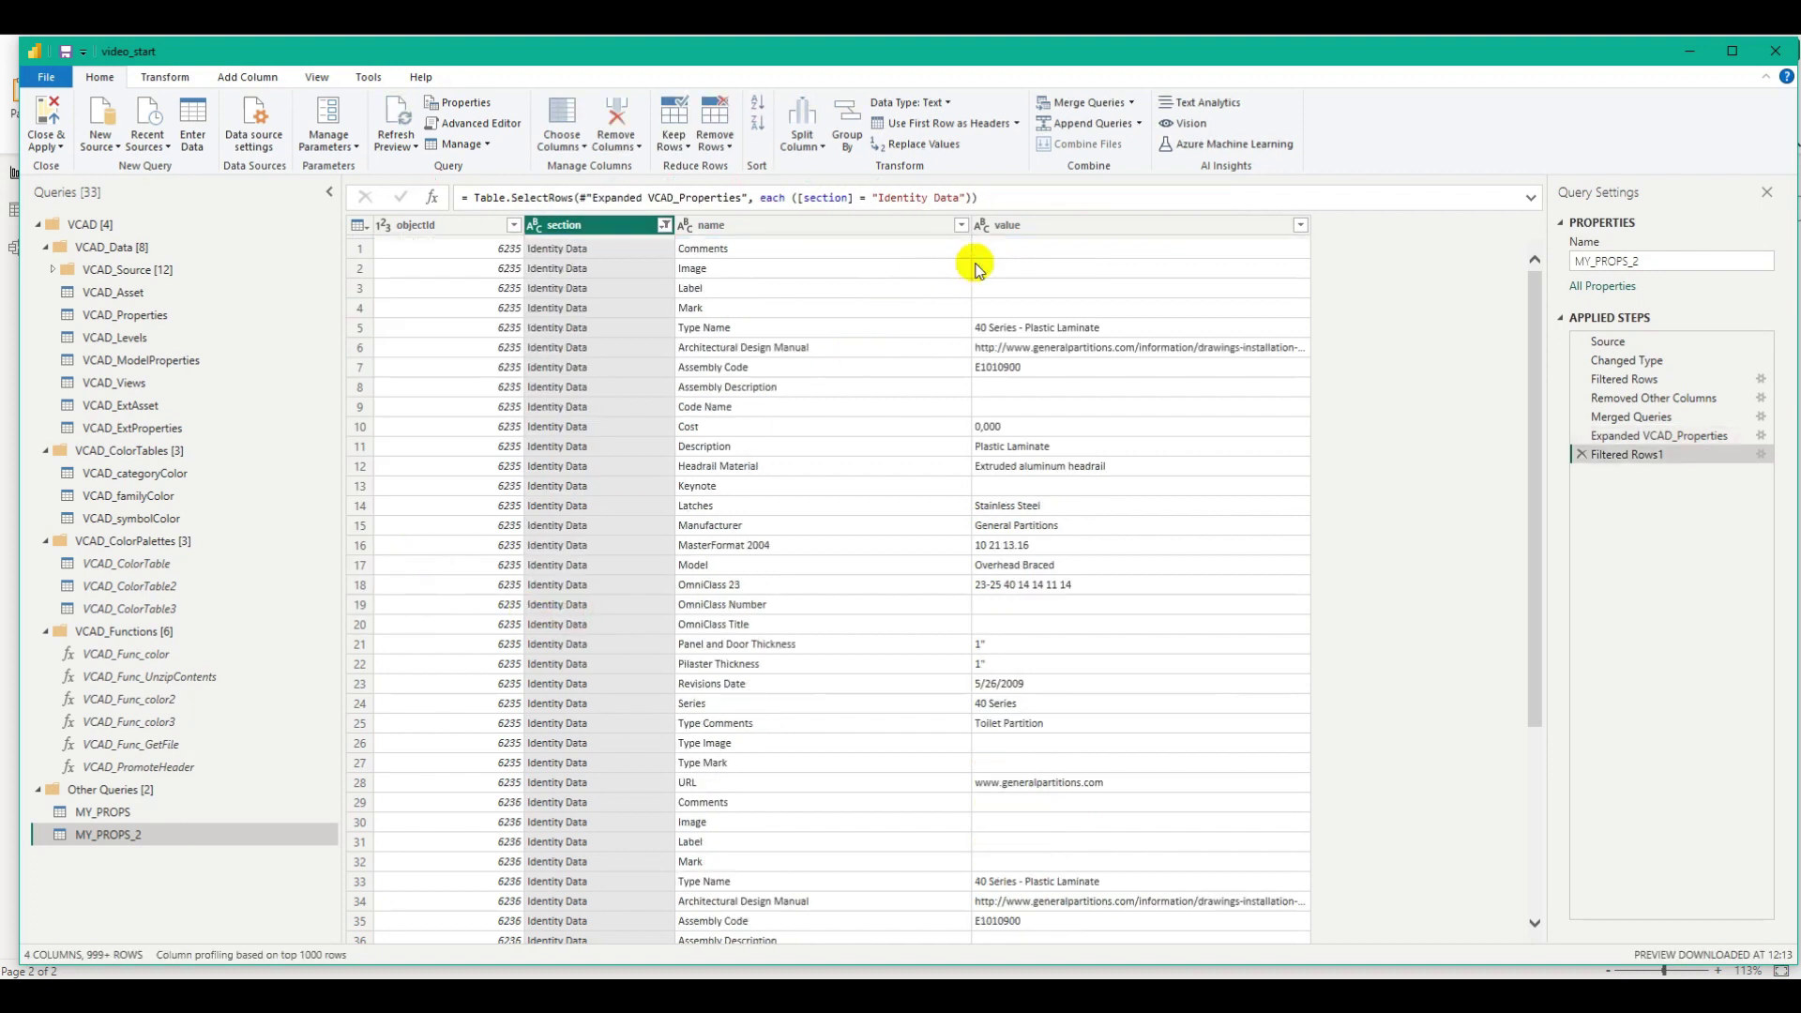
- Filter the name column to only Assembly Code, Manufacturer and Model
{"action": "left_click", "coordinate": [960, 225]}
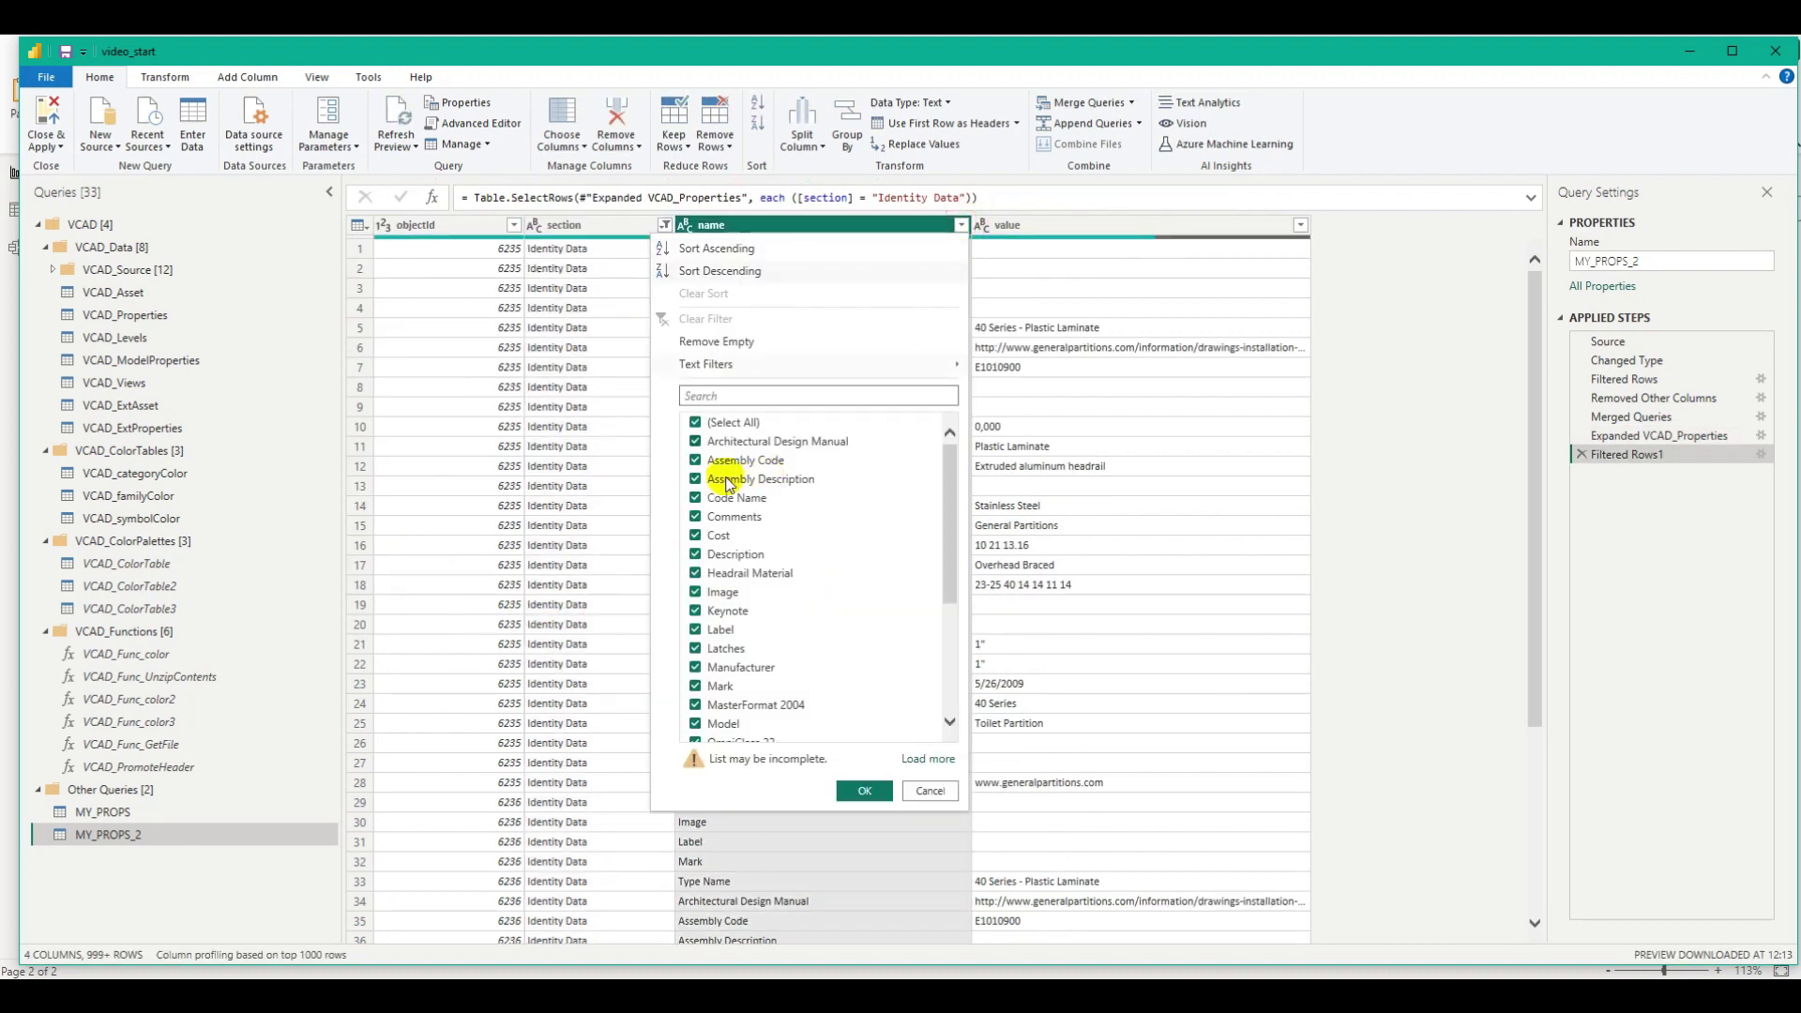
{"action": "left_click", "coordinate": [696, 423]}
{"action": "left_click", "coordinate": [695, 460]}
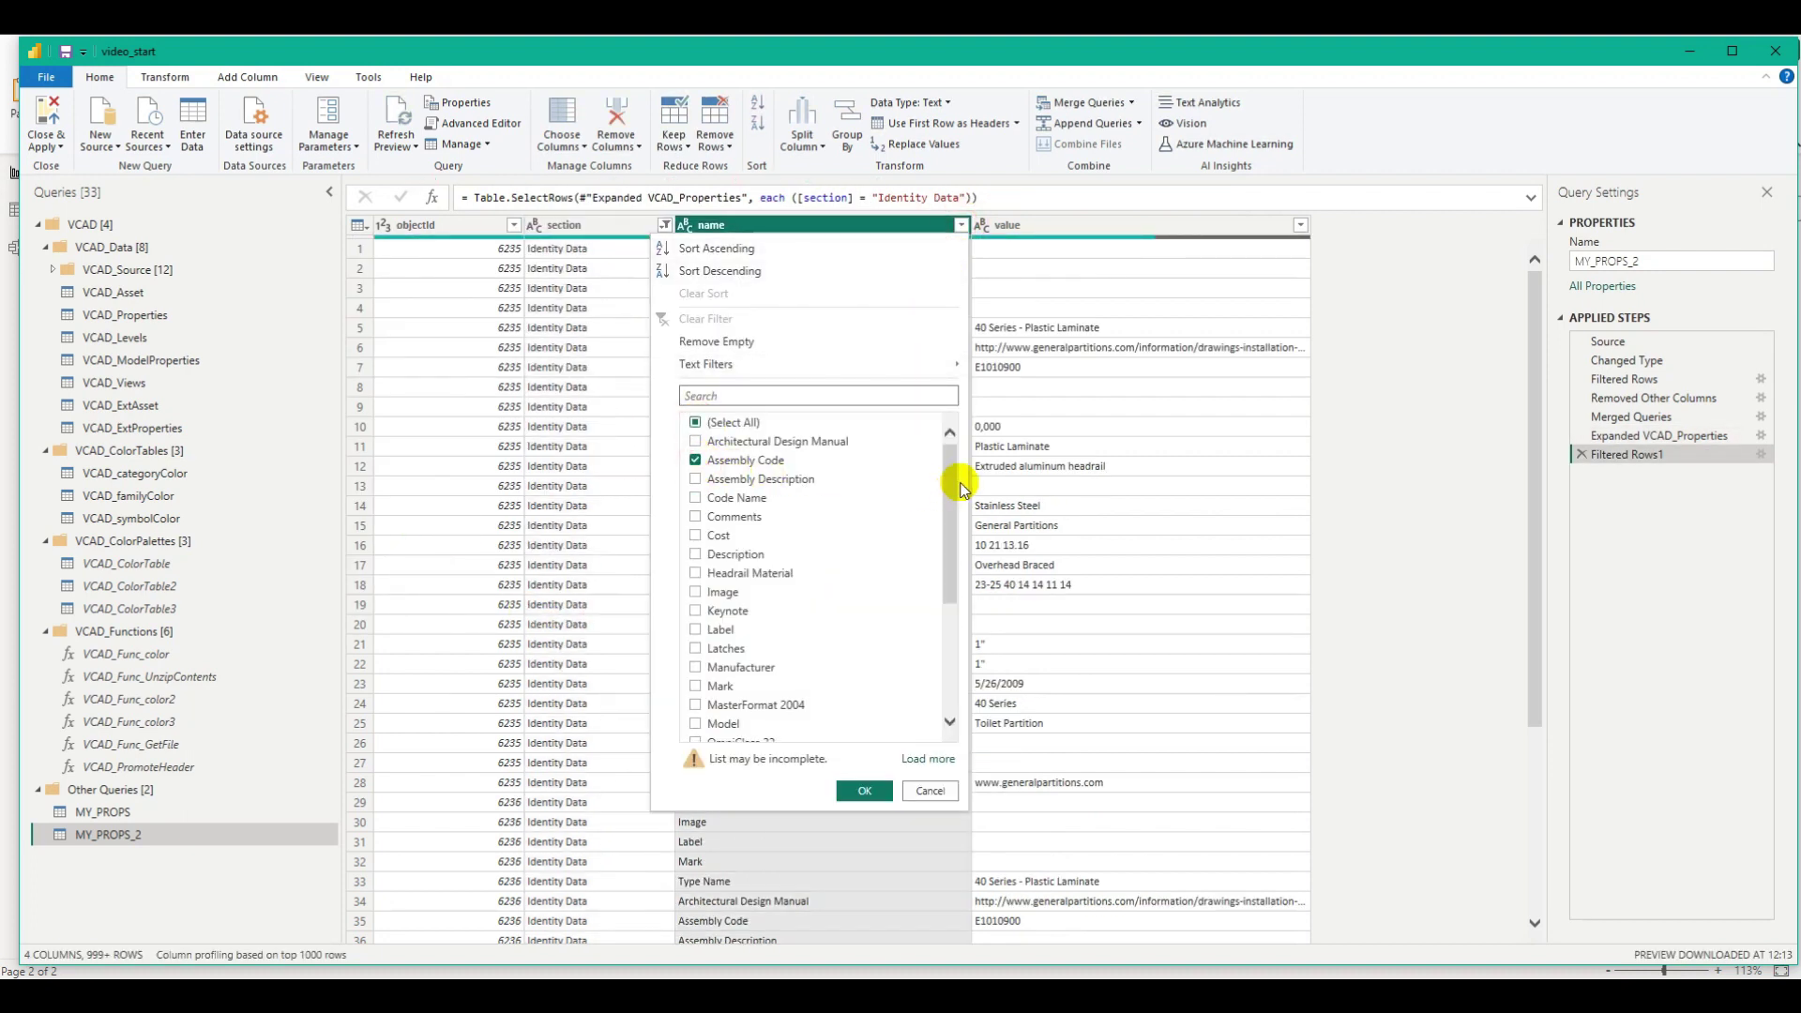
{"action": "left_click_drag", "start_coordinate": [955, 494], "coordinate": [943, 576]}
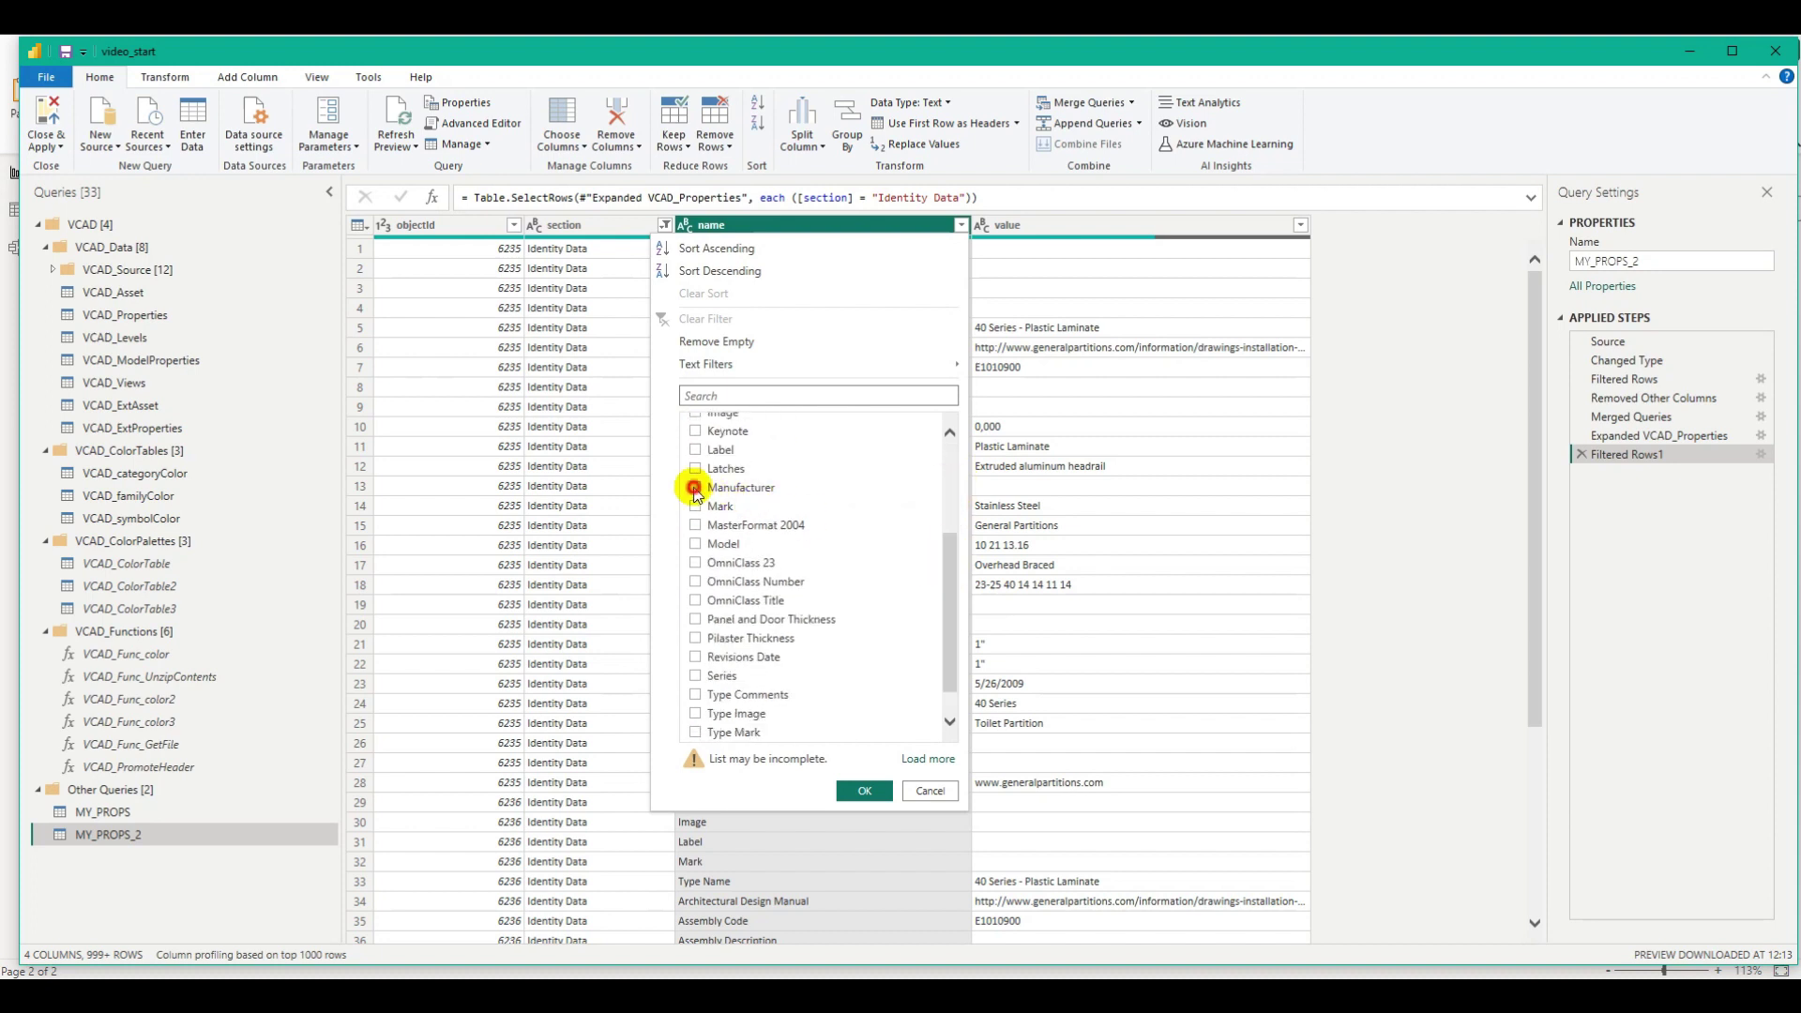
{"action": "left_click", "coordinate": [695, 488]}
{"action": "left_click", "coordinate": [695, 544]}
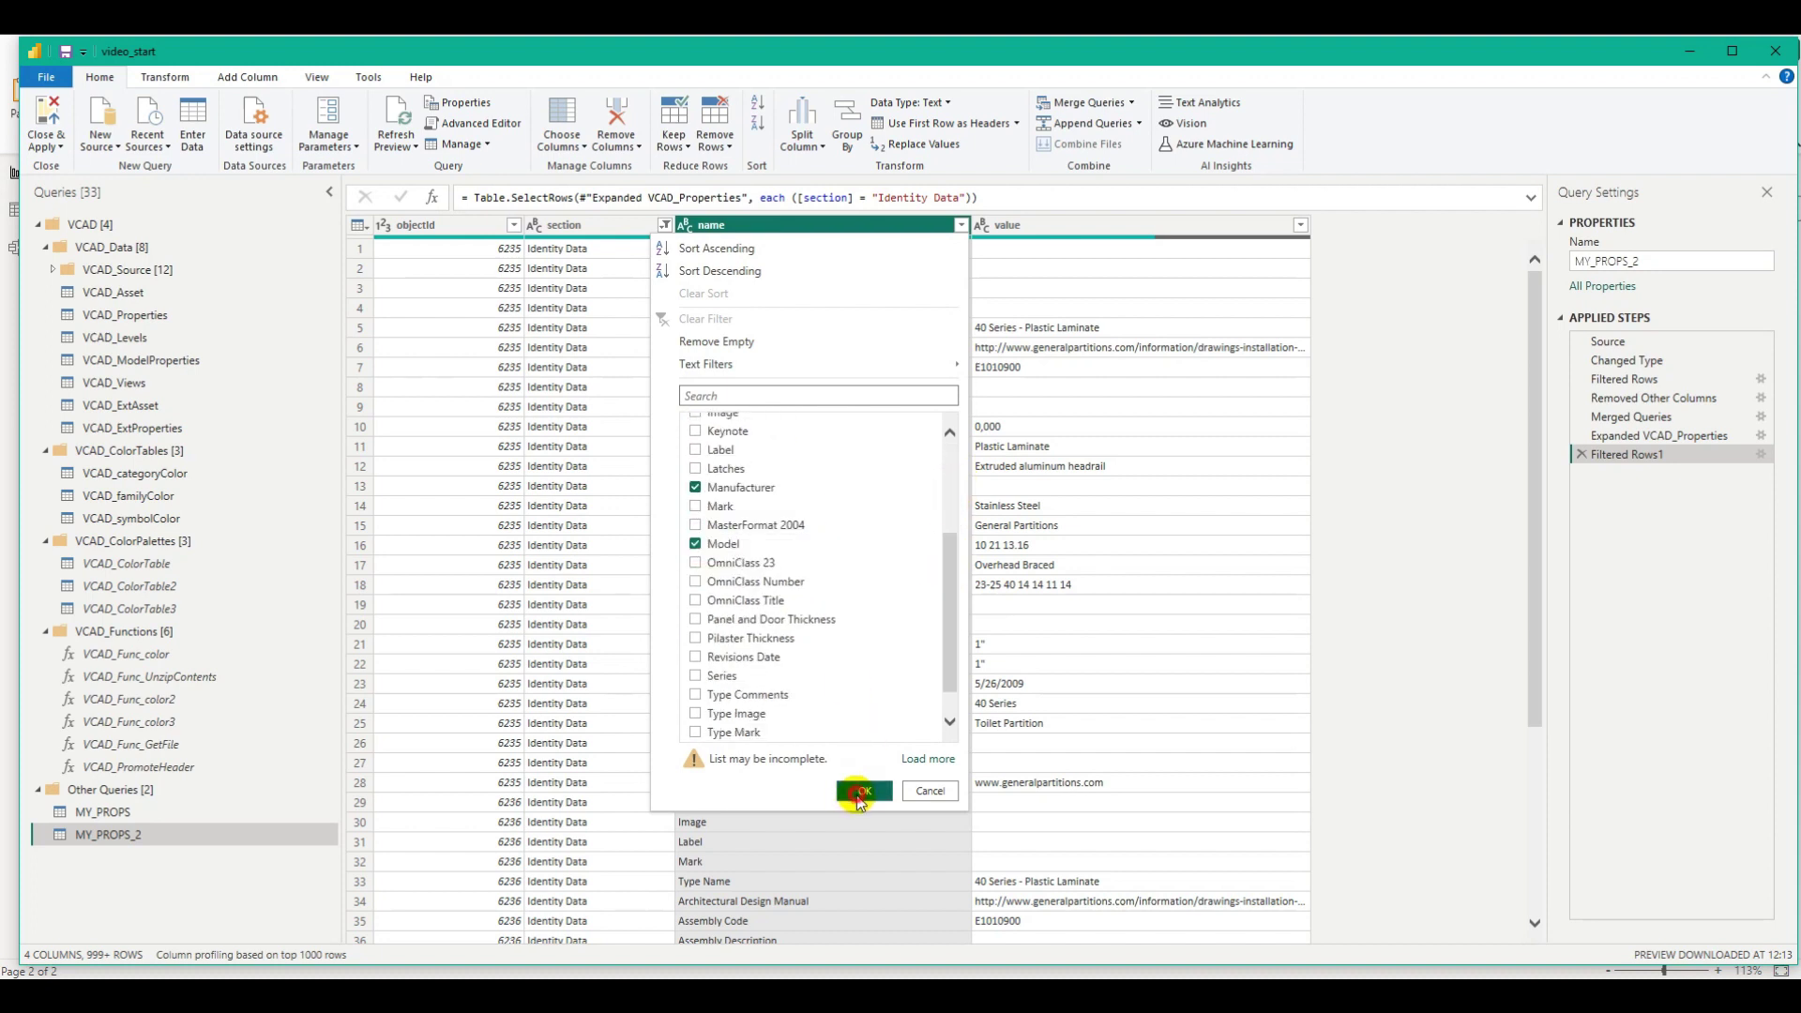
{"action": "left_click", "coordinate": [864, 791]}
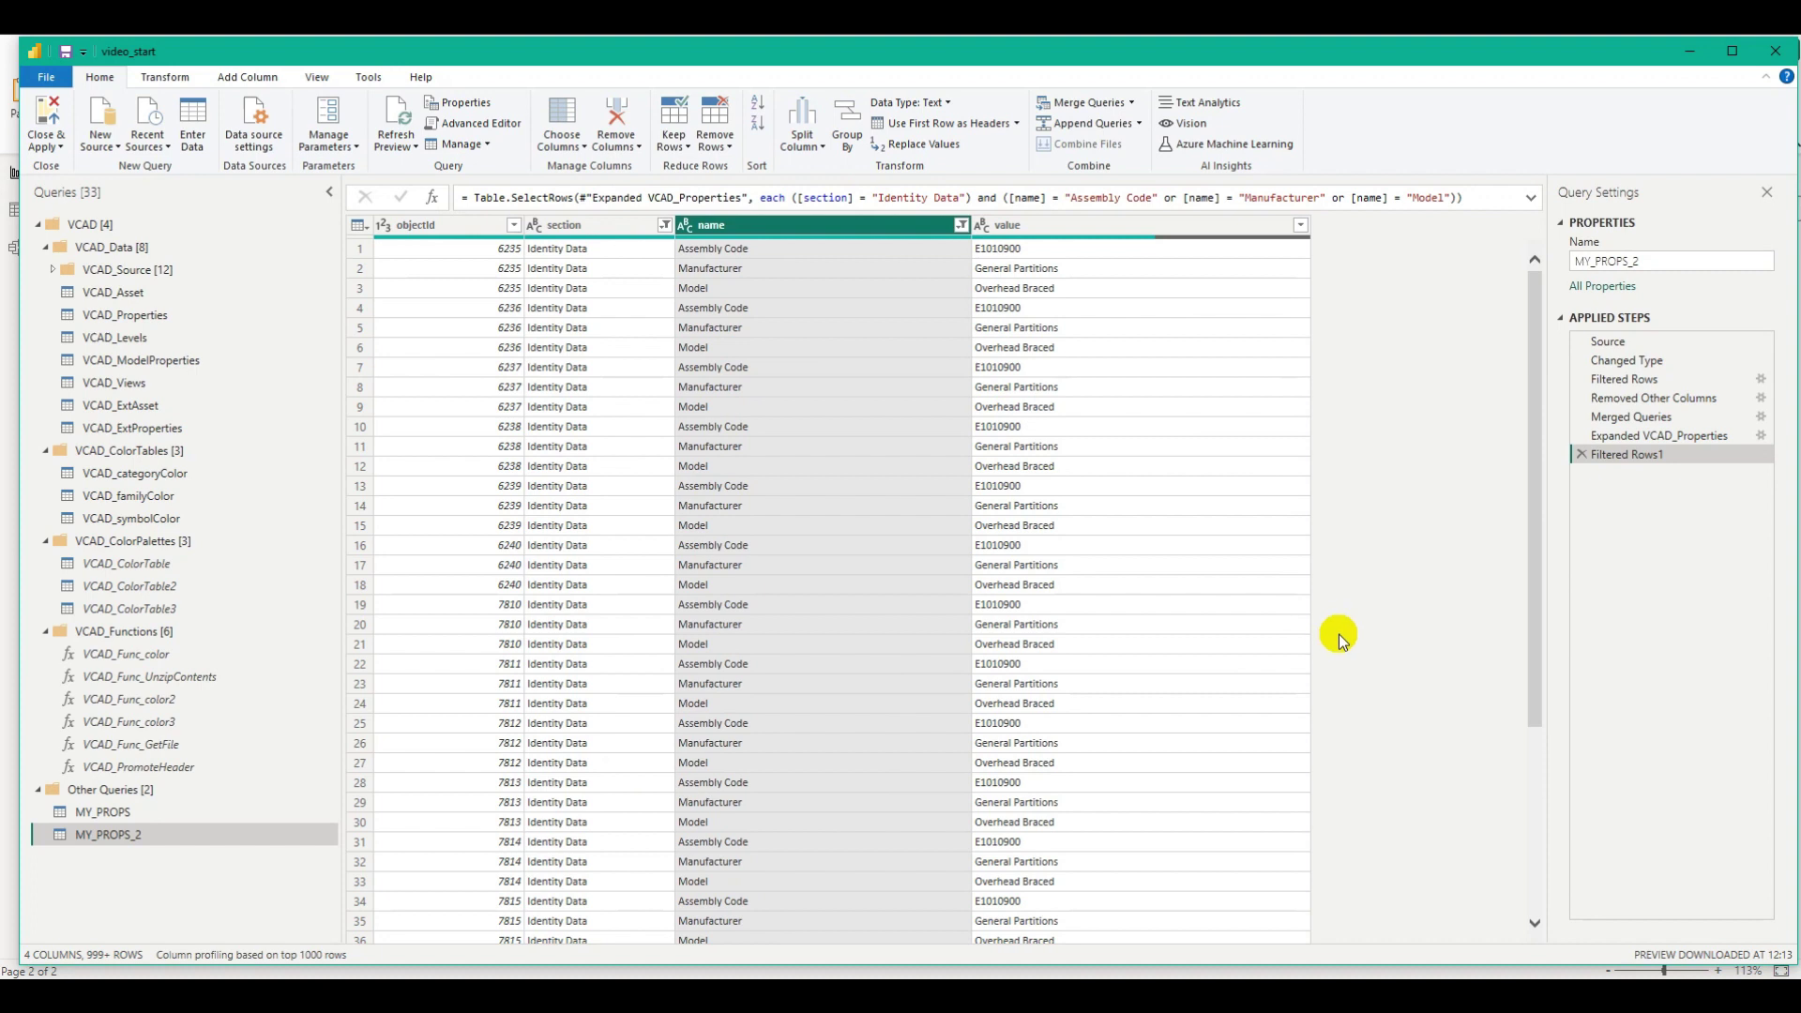
- Remove the section column from MY_PROPS_2 and select the name column
{"action": "left_click", "coordinate": [564, 226]}
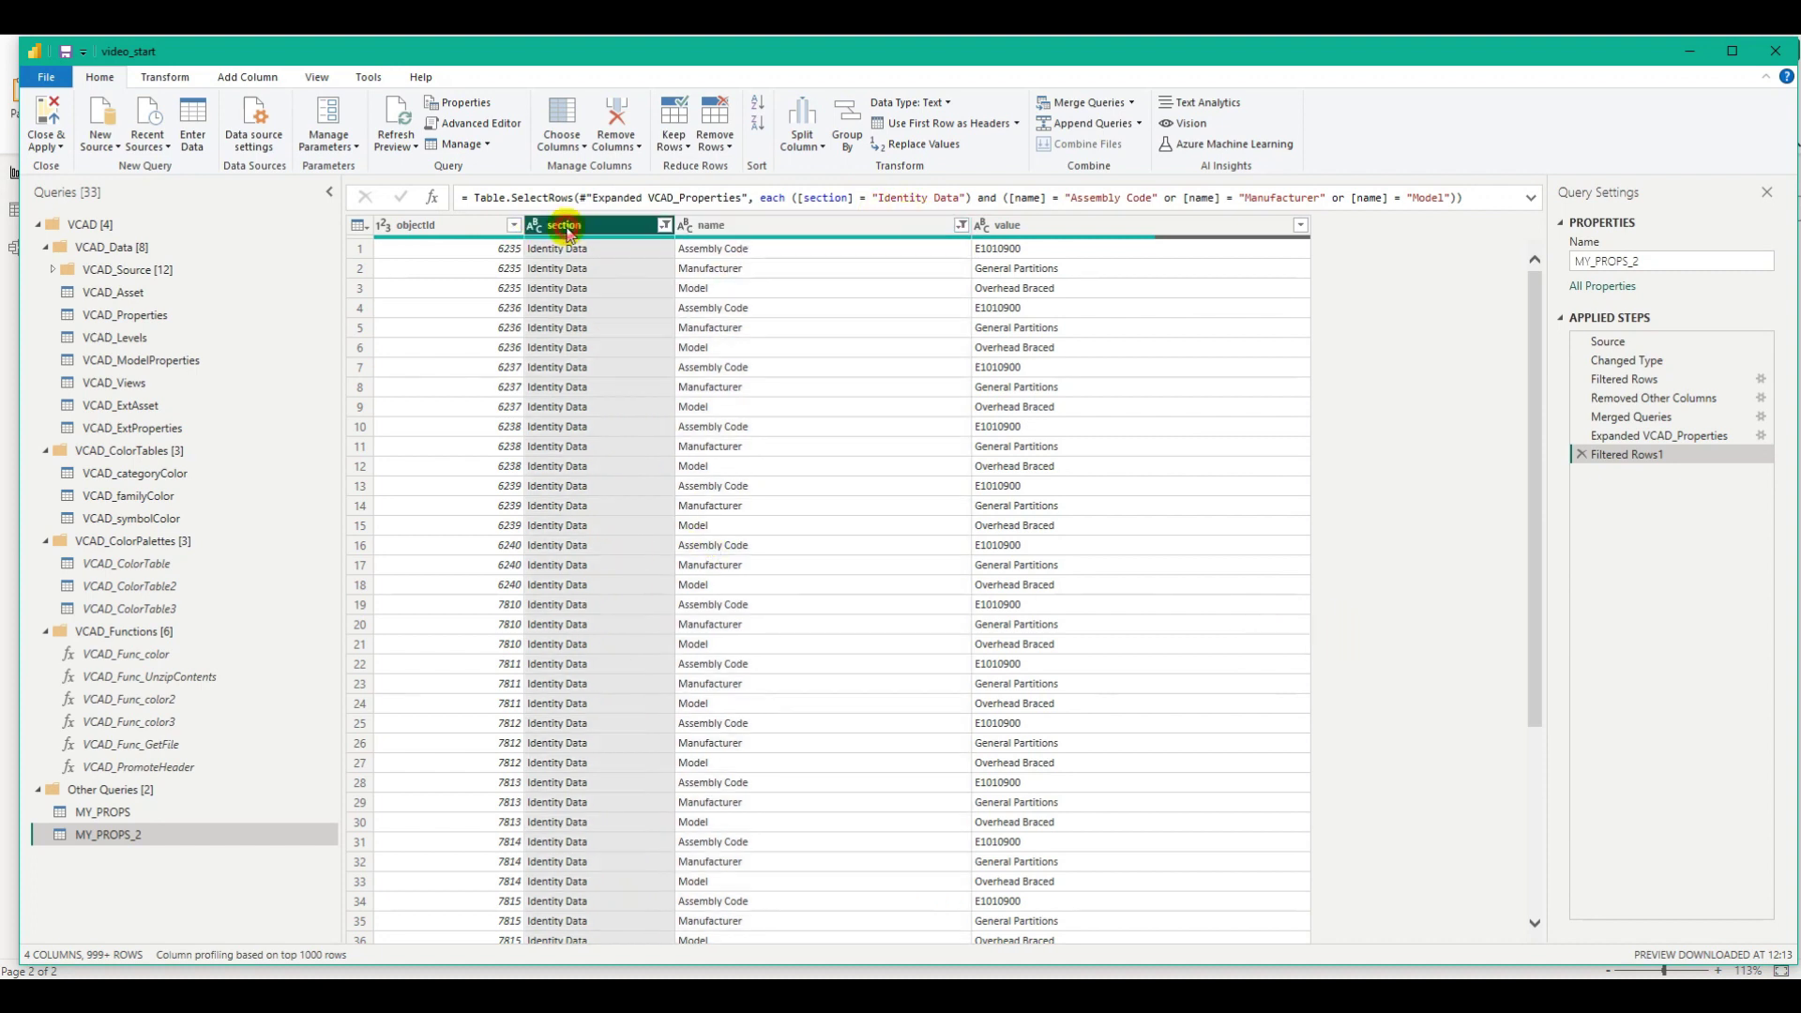
{"action": "right_click", "coordinate": [565, 233]}
{"action": "left_click", "coordinate": [678, 266]}
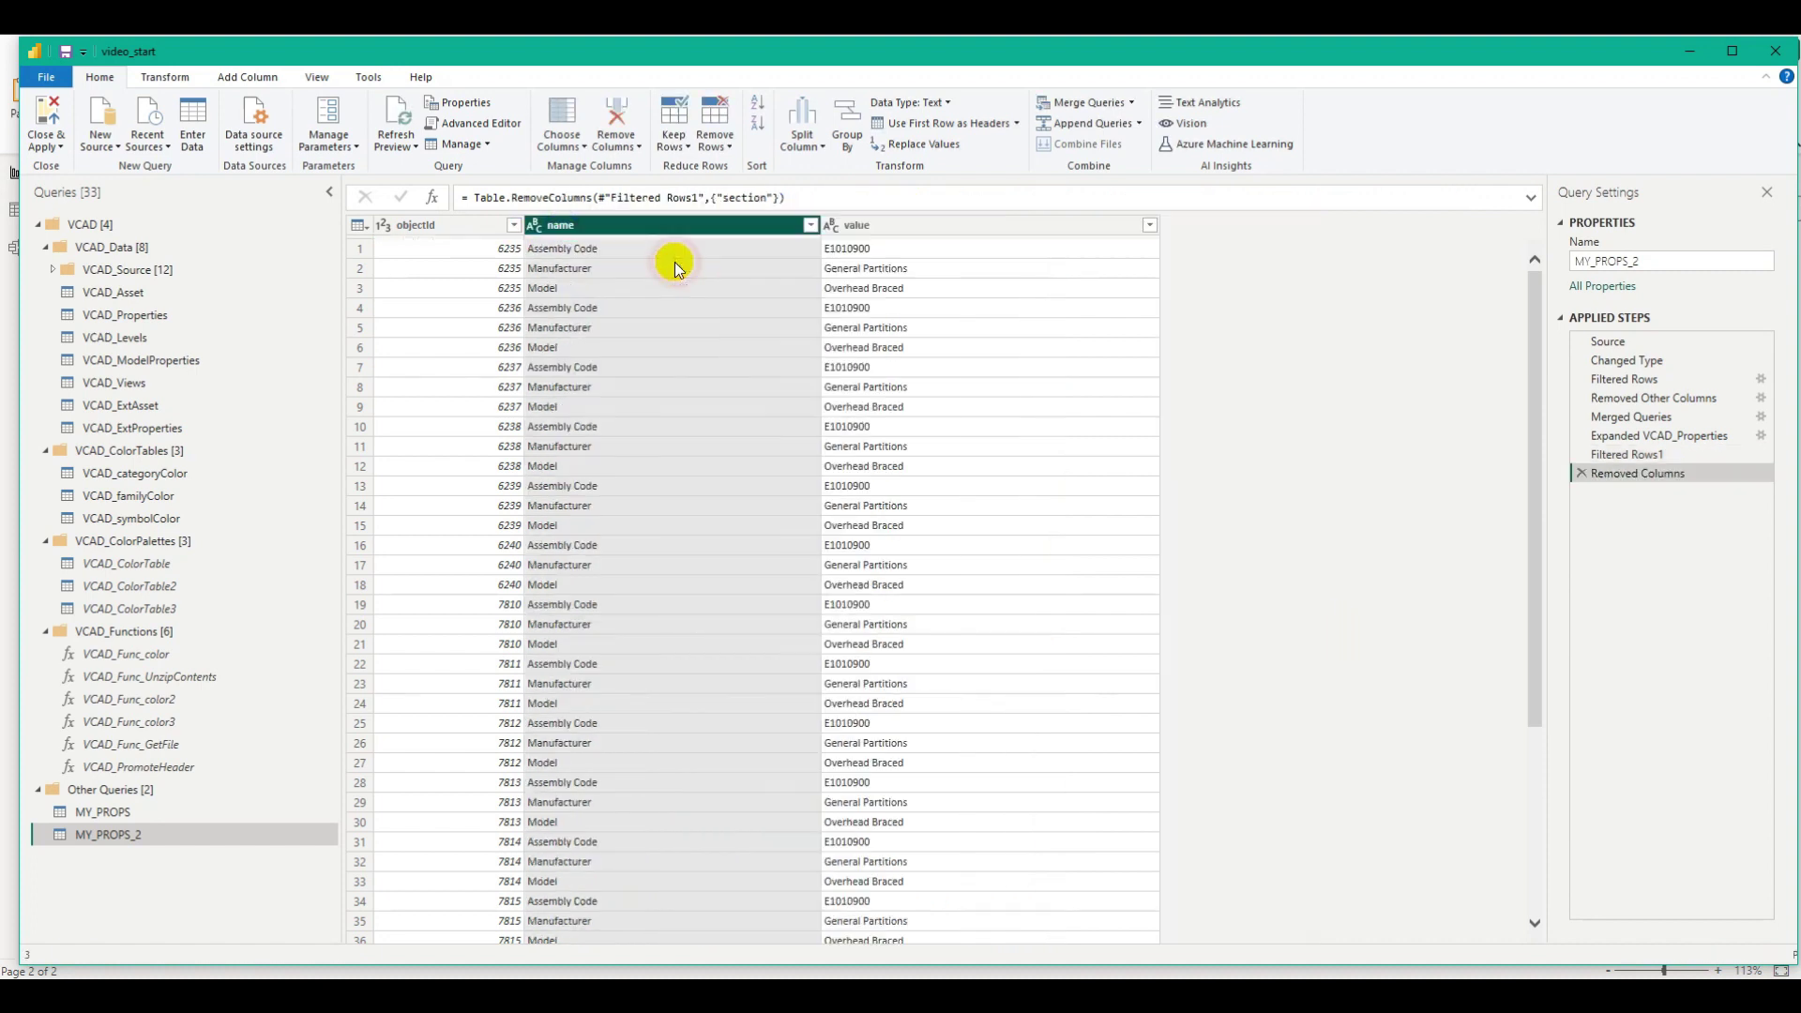
{"action": "right_click", "coordinate": [651, 227]}
{"action": "left_click", "coordinate": [627, 225]}
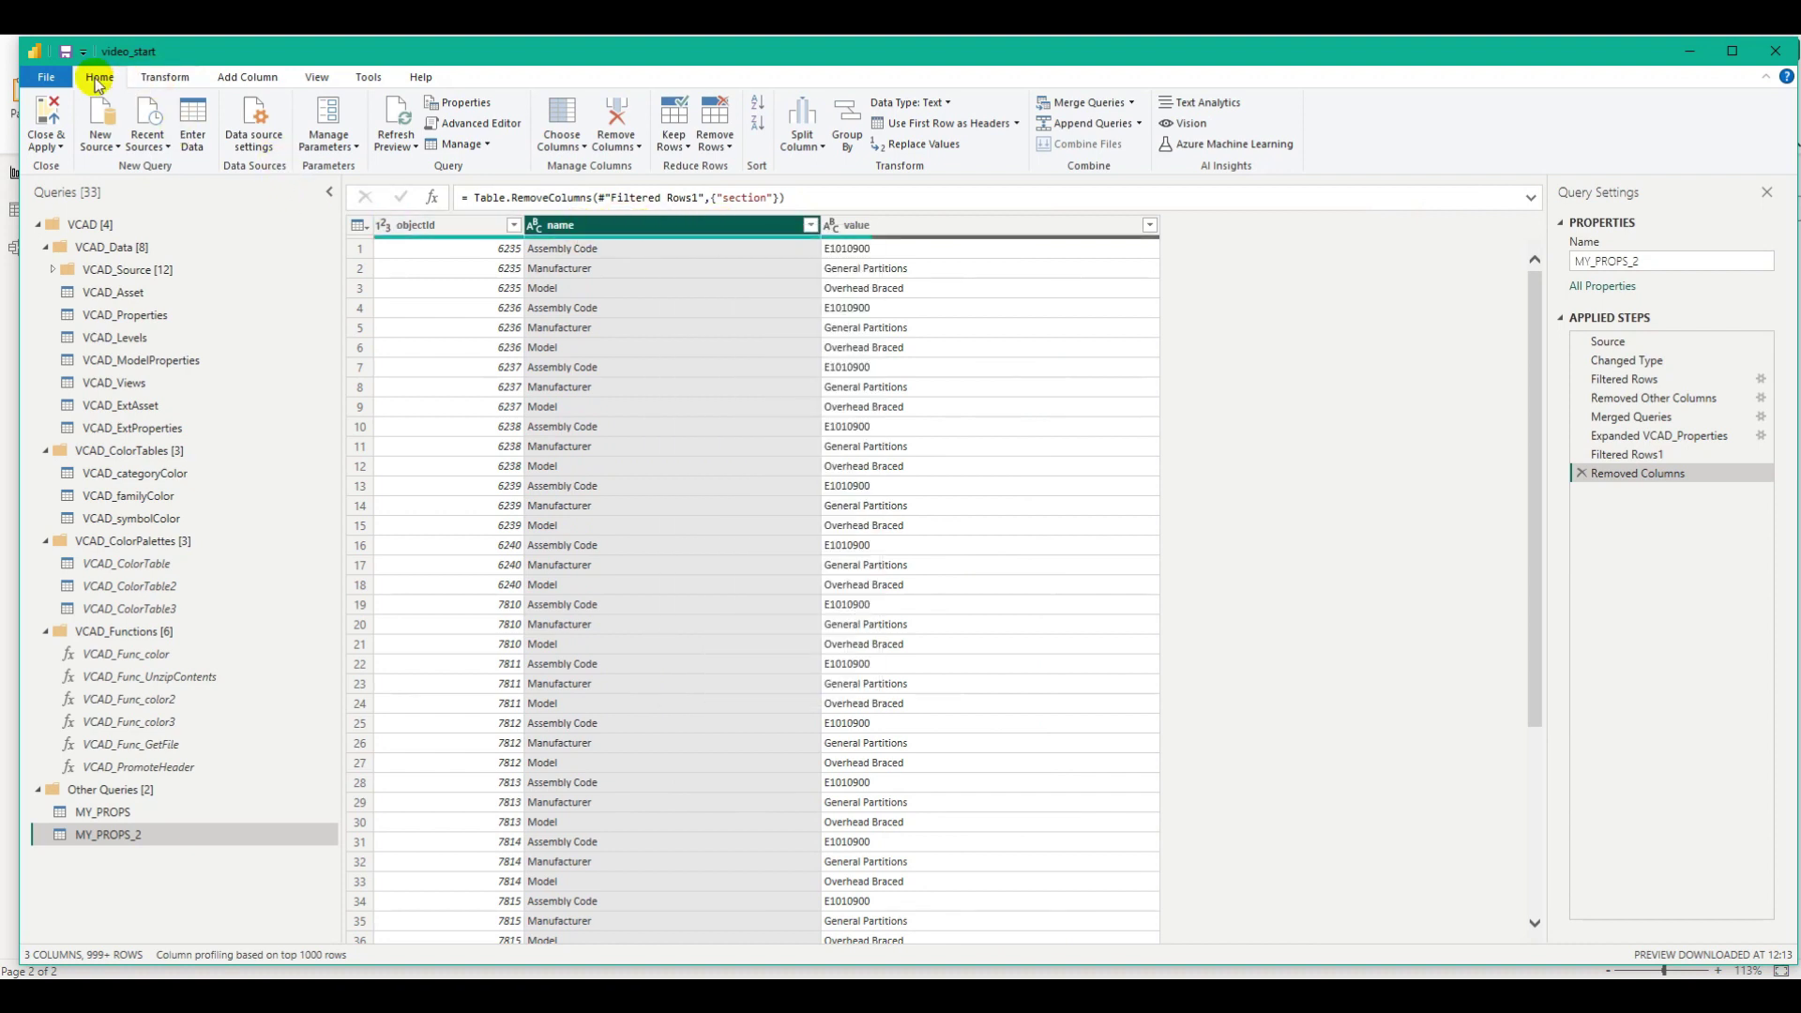
- Pivot the name column of MY_PROPS_2 using value as the values column with Don't Aggregate
{"action": "left_click", "coordinate": [150, 77]}
{"action": "left_click", "coordinate": [403, 145]}
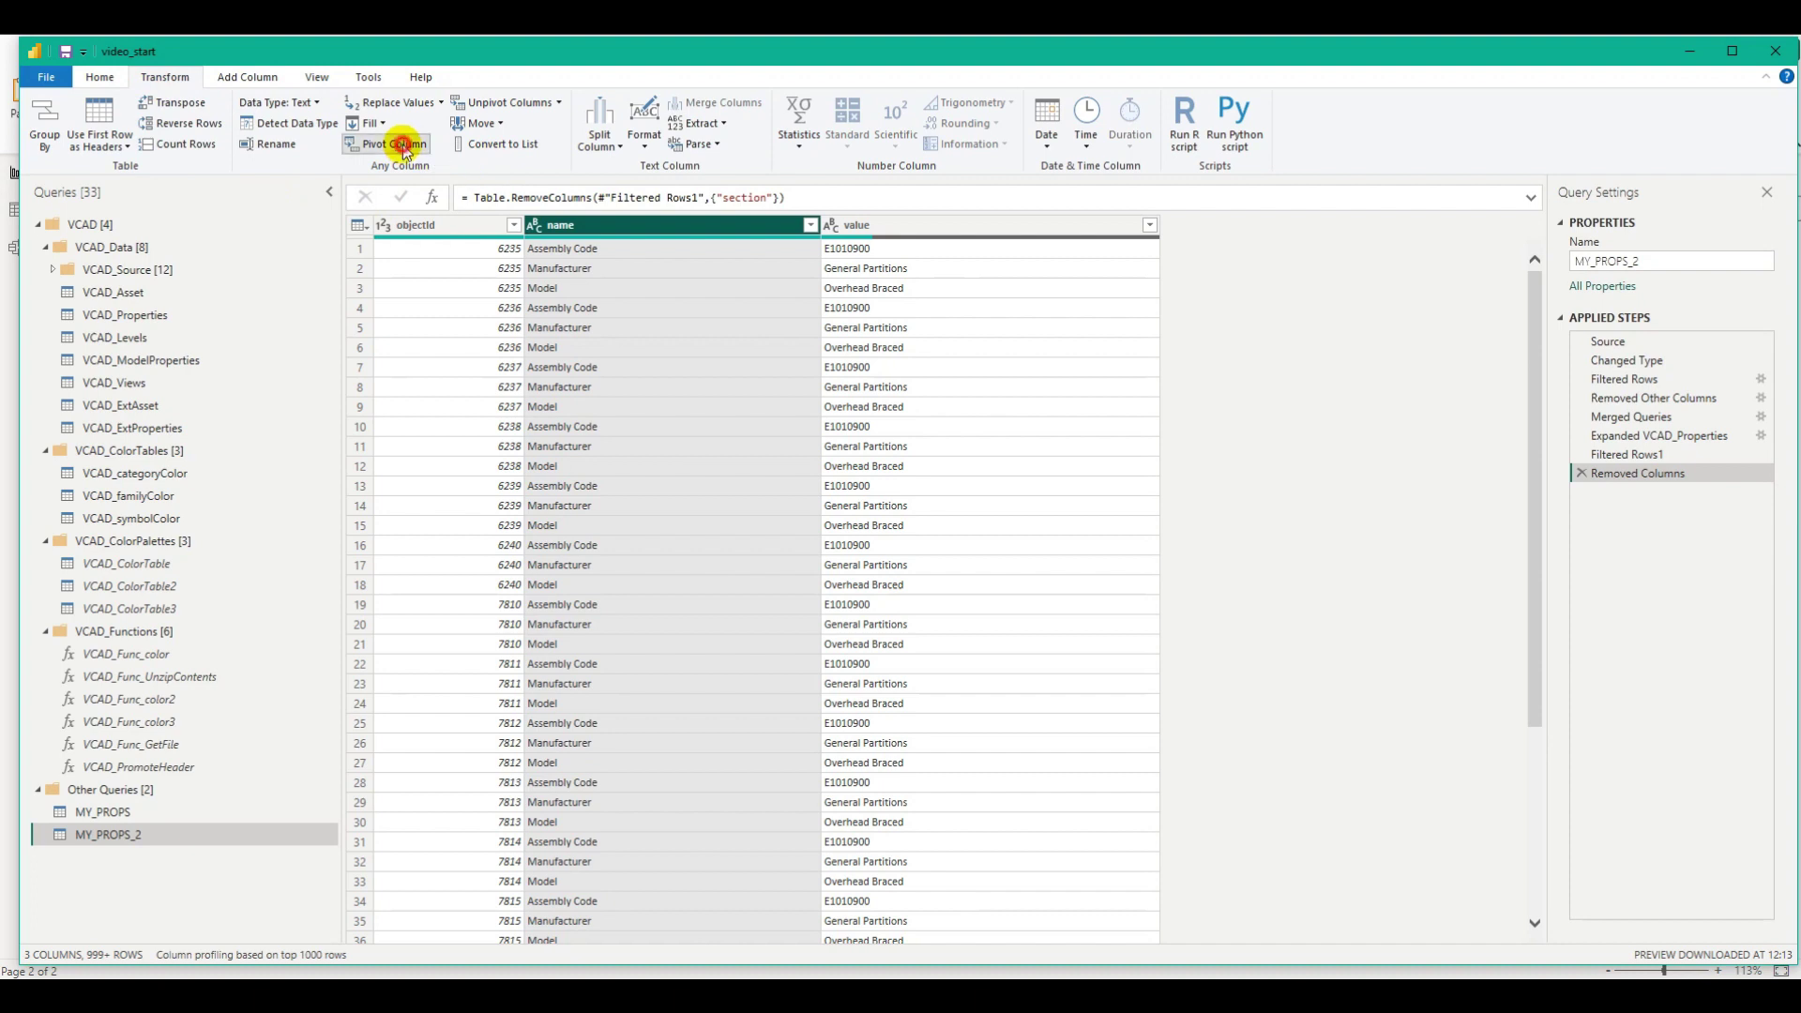
{"action": "left_click", "coordinate": [670, 470]}
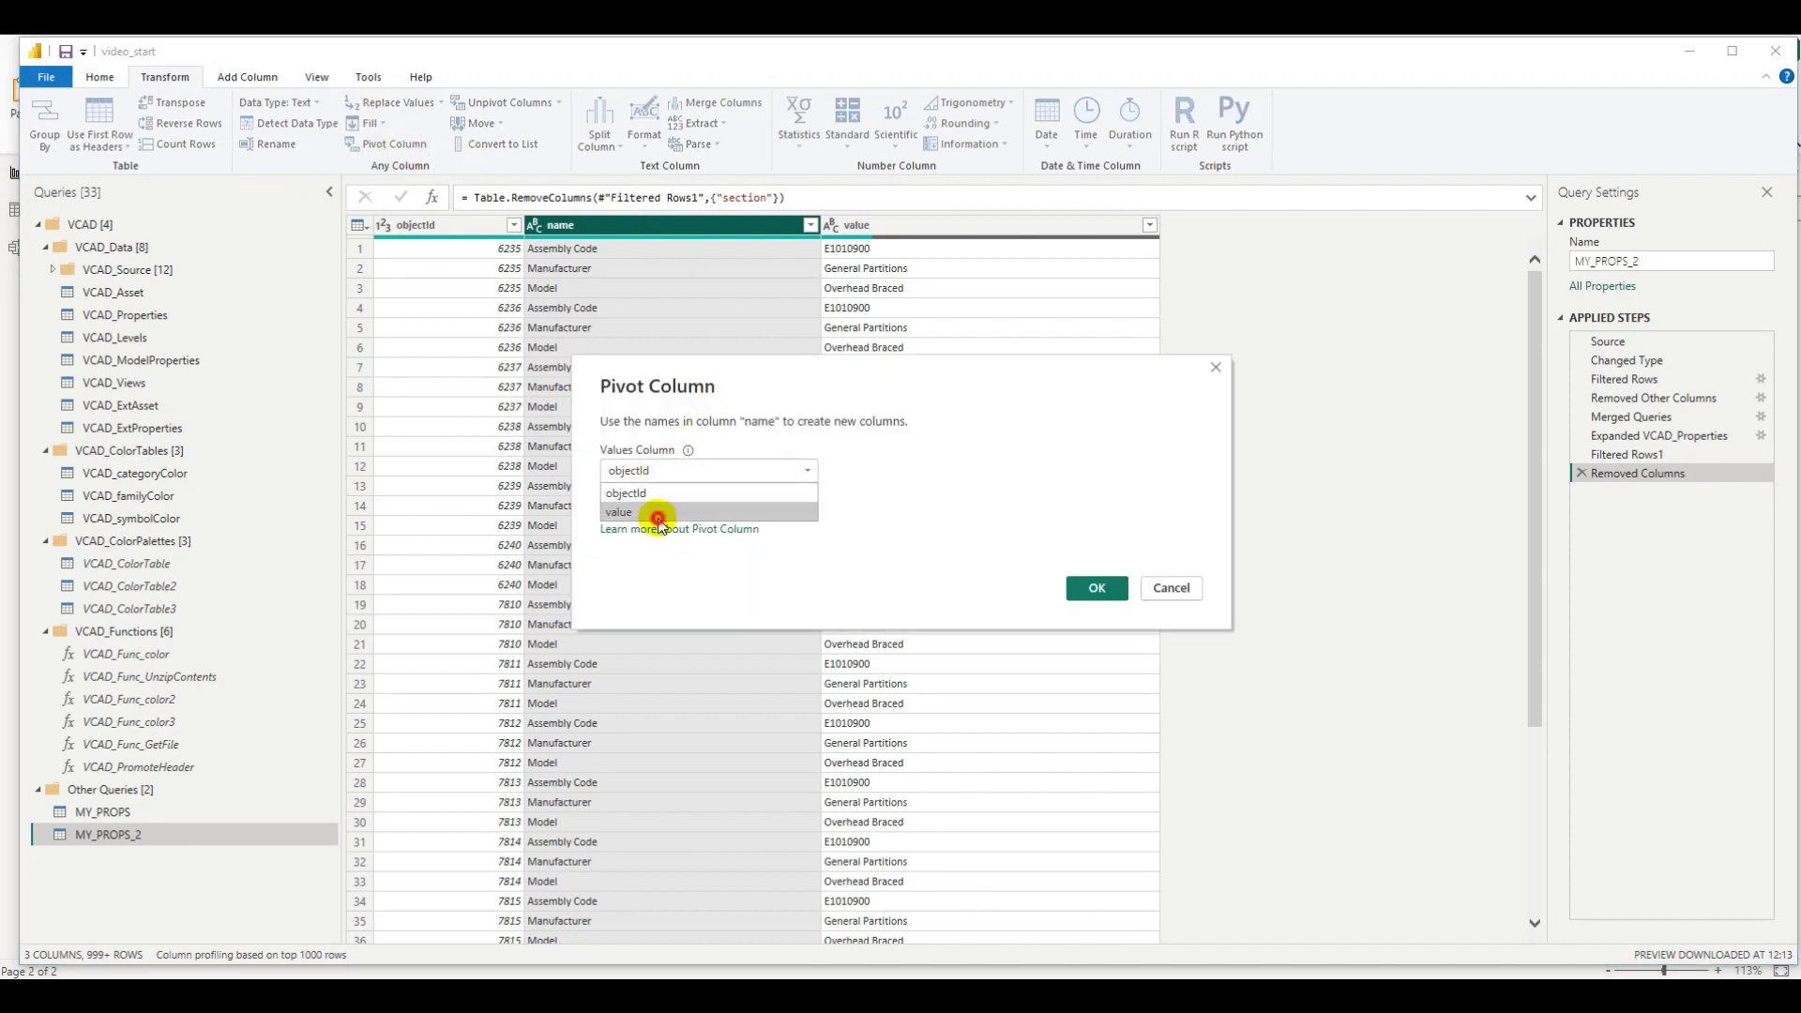
{"action": "left_click", "coordinate": [656, 512]}
{"action": "left_click", "coordinate": [605, 510]}
{"action": "left_click", "coordinate": [676, 549]}
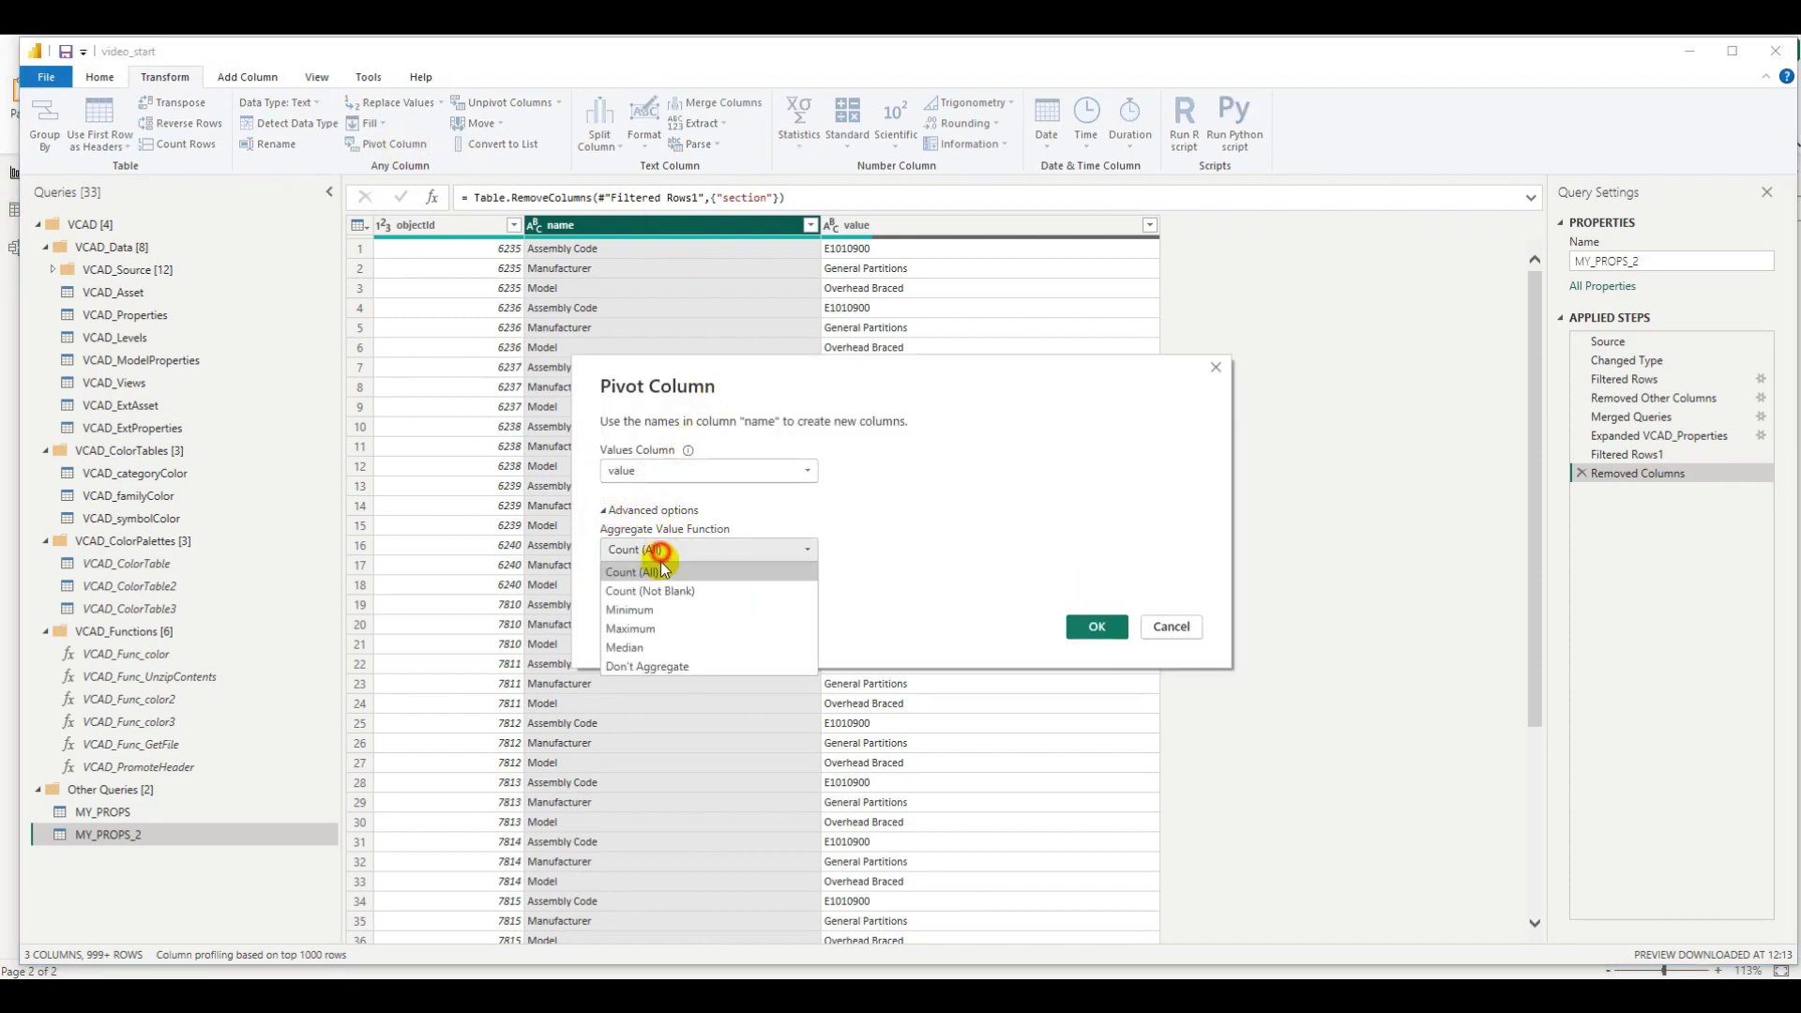
{"action": "left_click", "coordinate": [659, 668]}
{"action": "left_click", "coordinate": [1097, 638]}
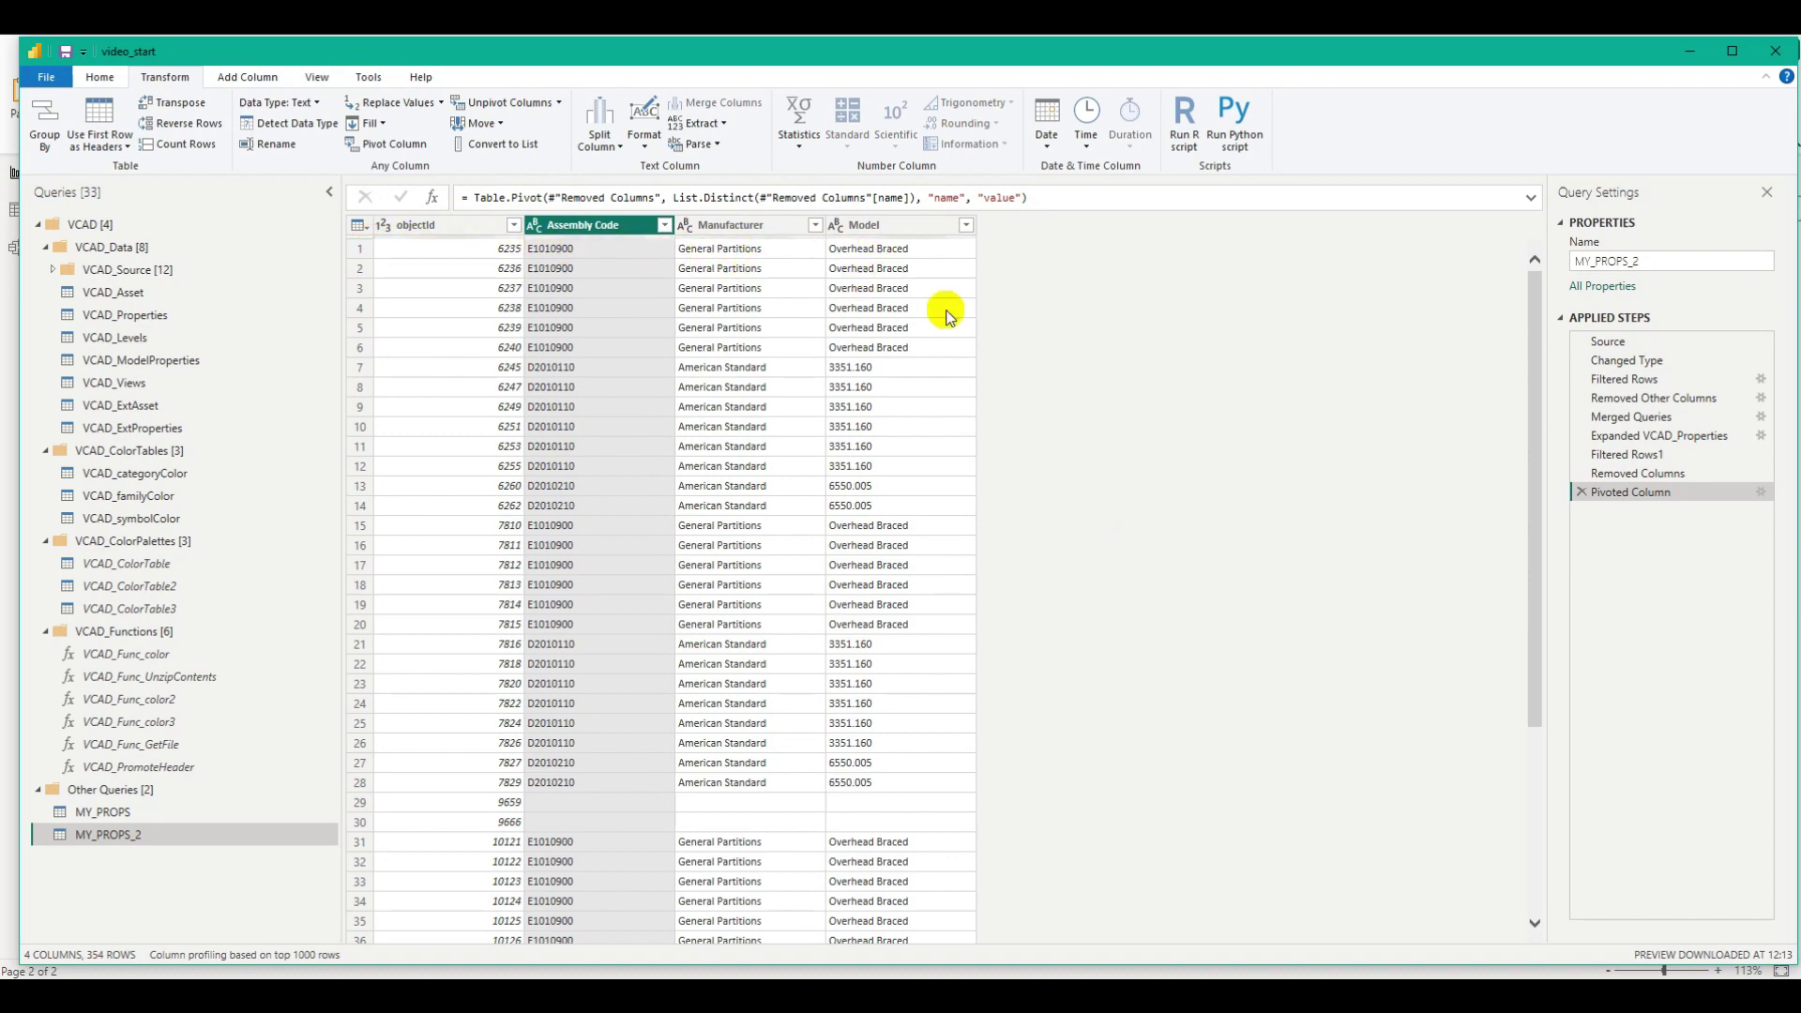
- Filter the blank entries out of the Assembly Code column in MY_PROPS_2
{"action": "scroll", "coordinate": [497, 840], "scroll_direction": "down", "scroll_amount": 10}
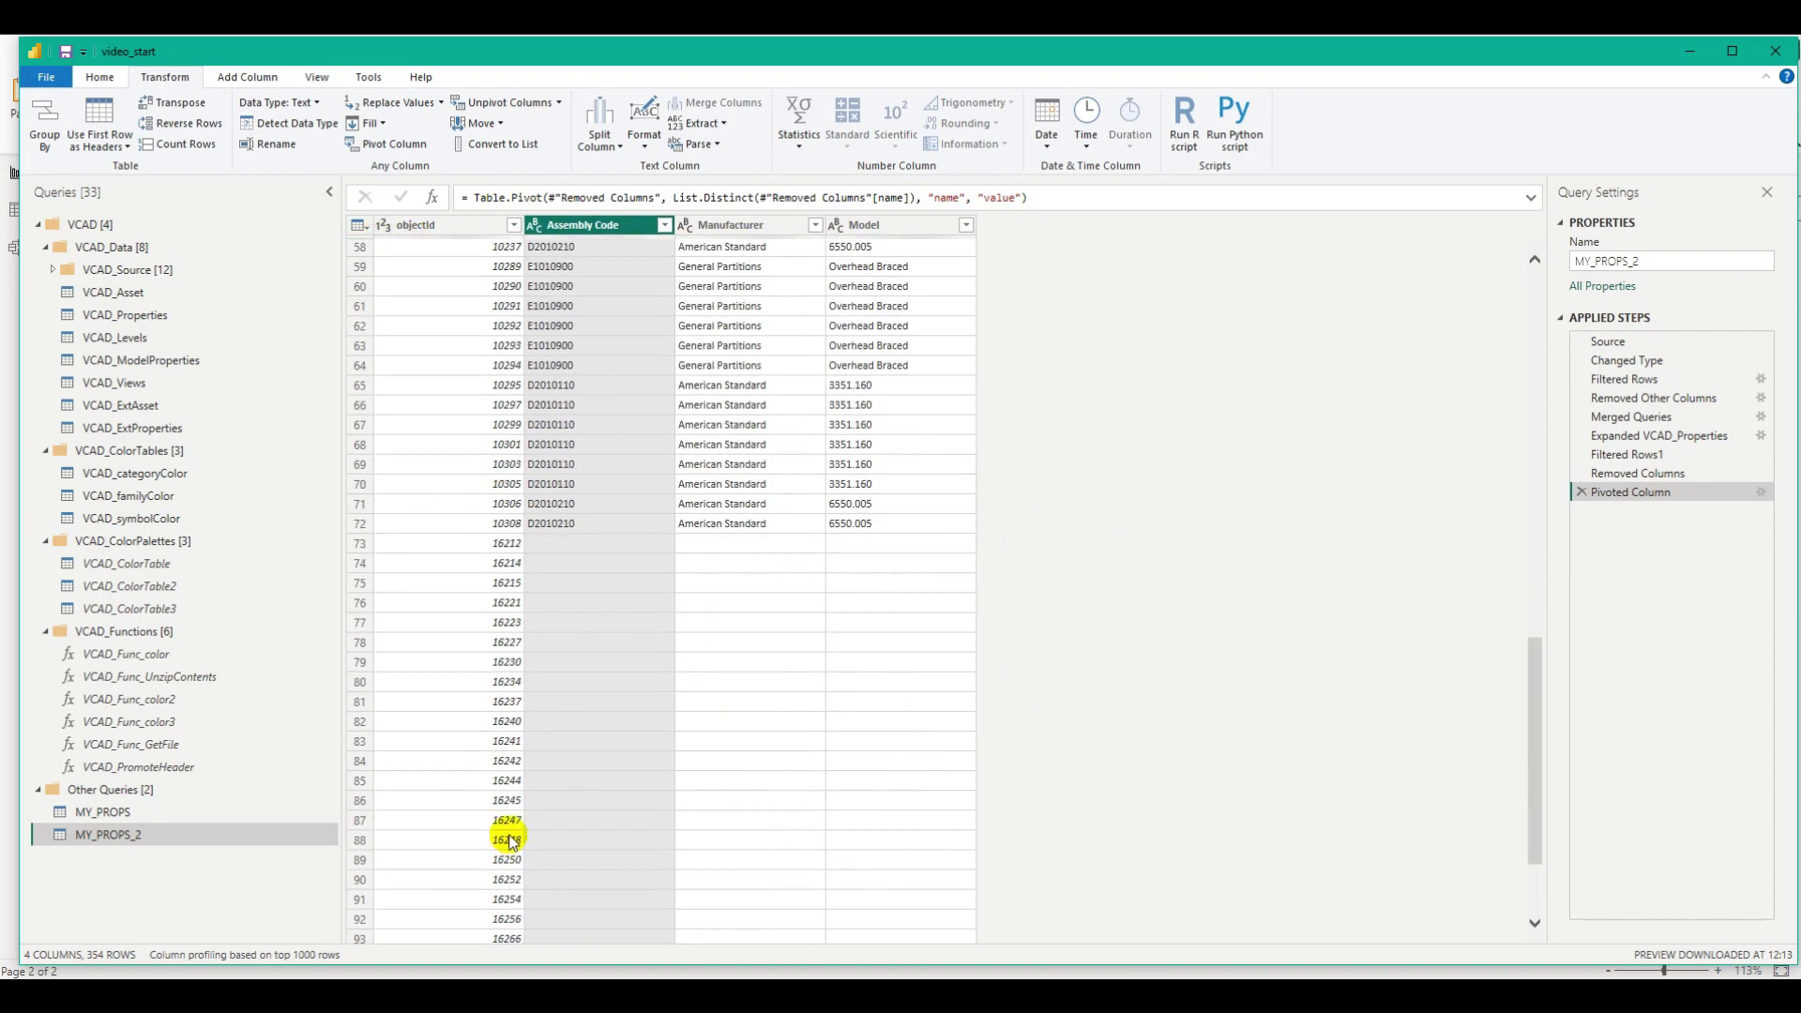
{"action": "left_click", "coordinate": [665, 227]}
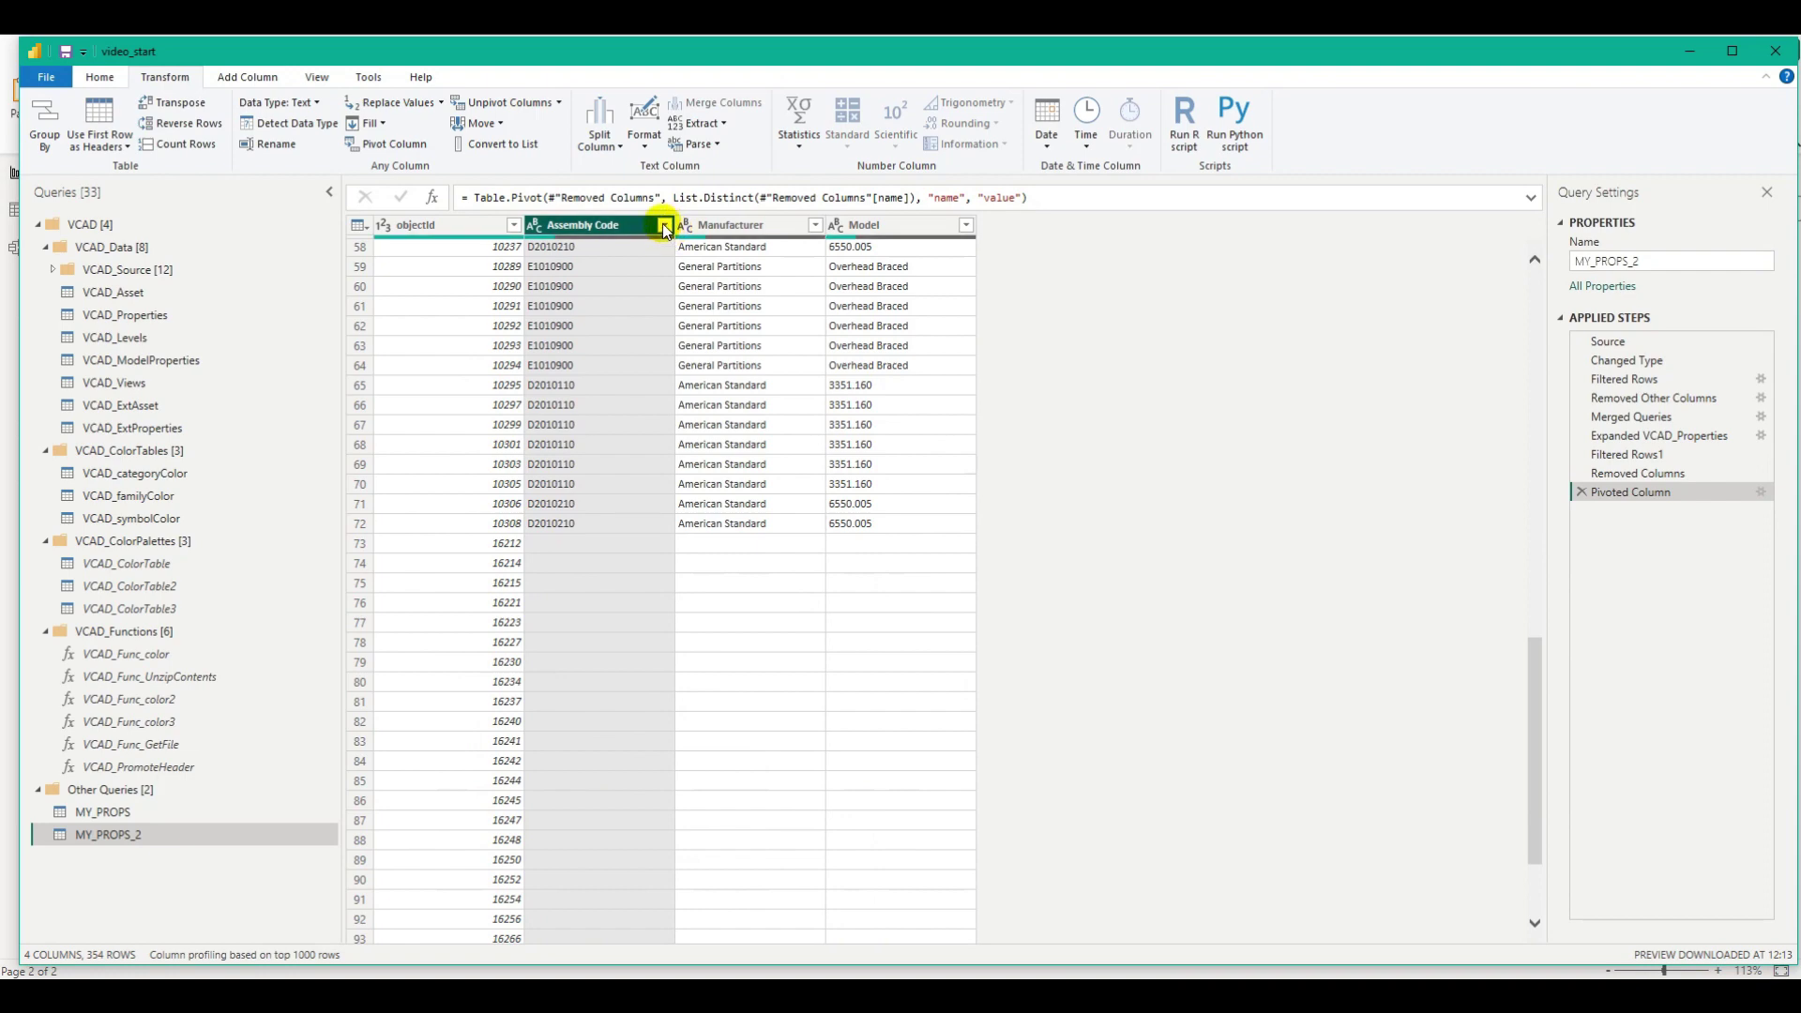
{"action": "scroll", "coordinate": [575, 600], "scroll_direction": "down", "scroll_amount": 15}
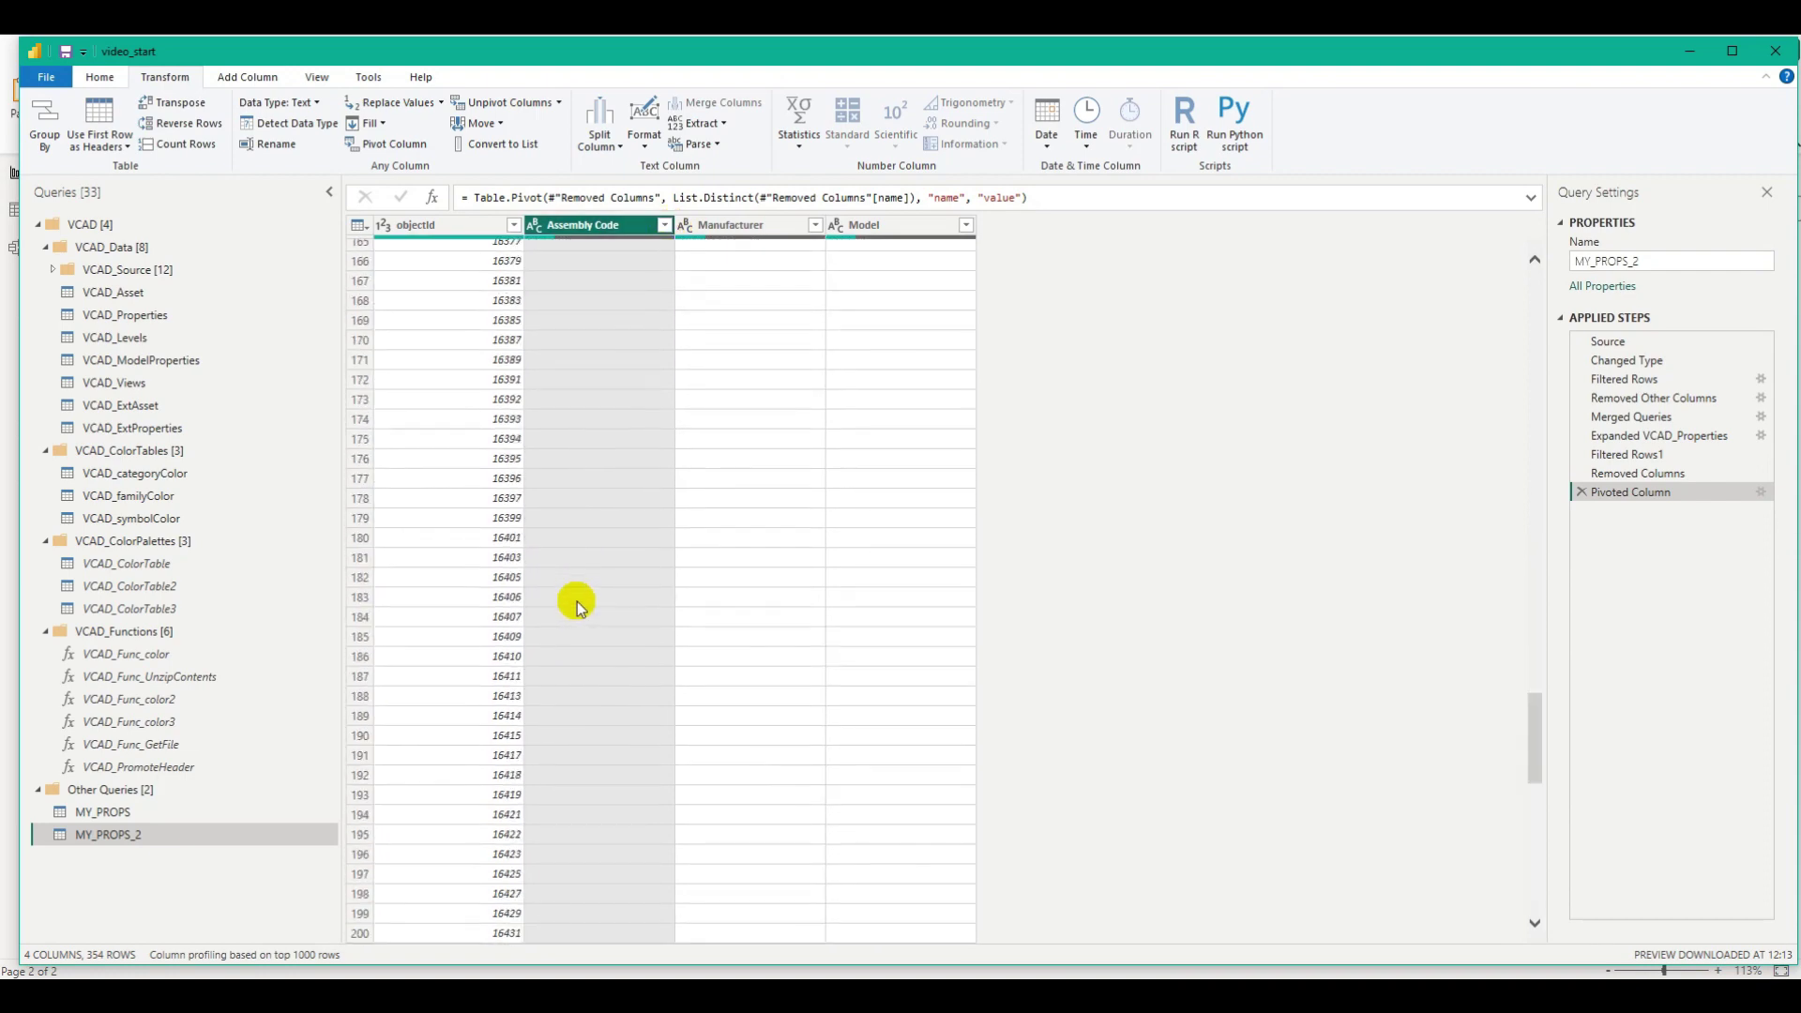
{"action": "scroll", "coordinate": [575, 605], "scroll_direction": "up", "scroll_amount": 20}
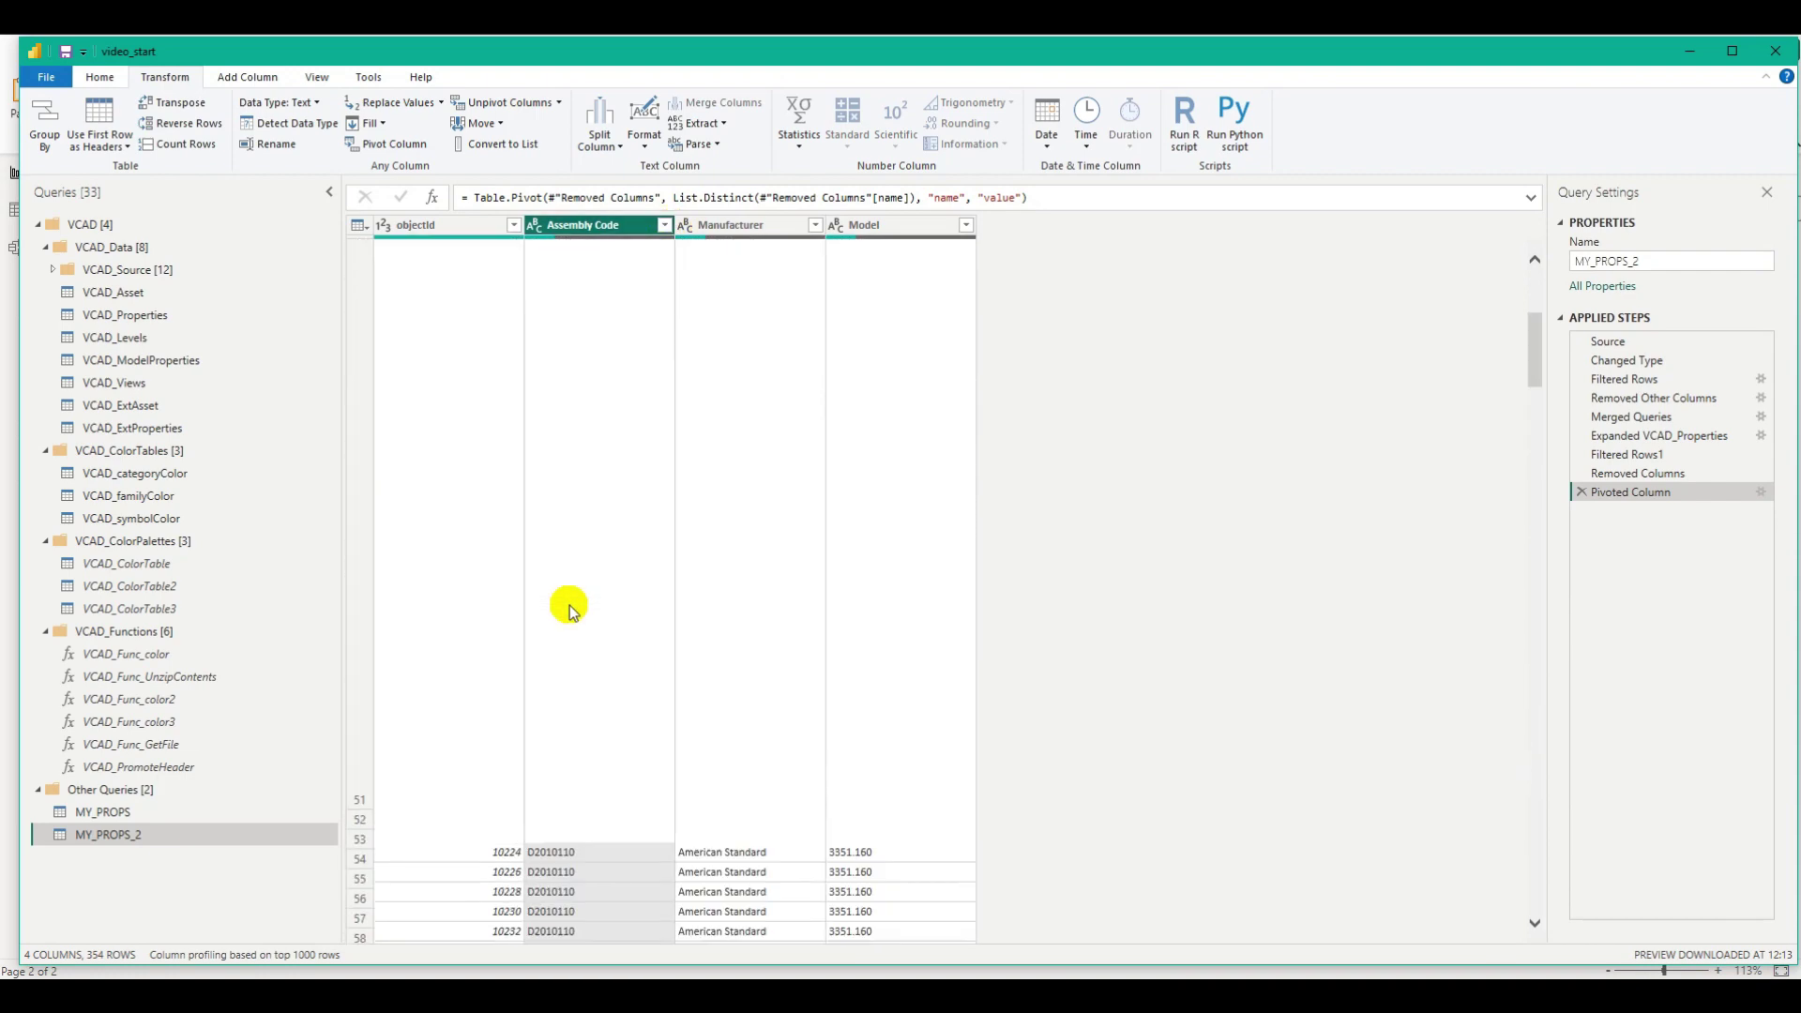
{"action": "scroll", "coordinate": [568, 605], "scroll_direction": "up", "scroll_amount": 7}
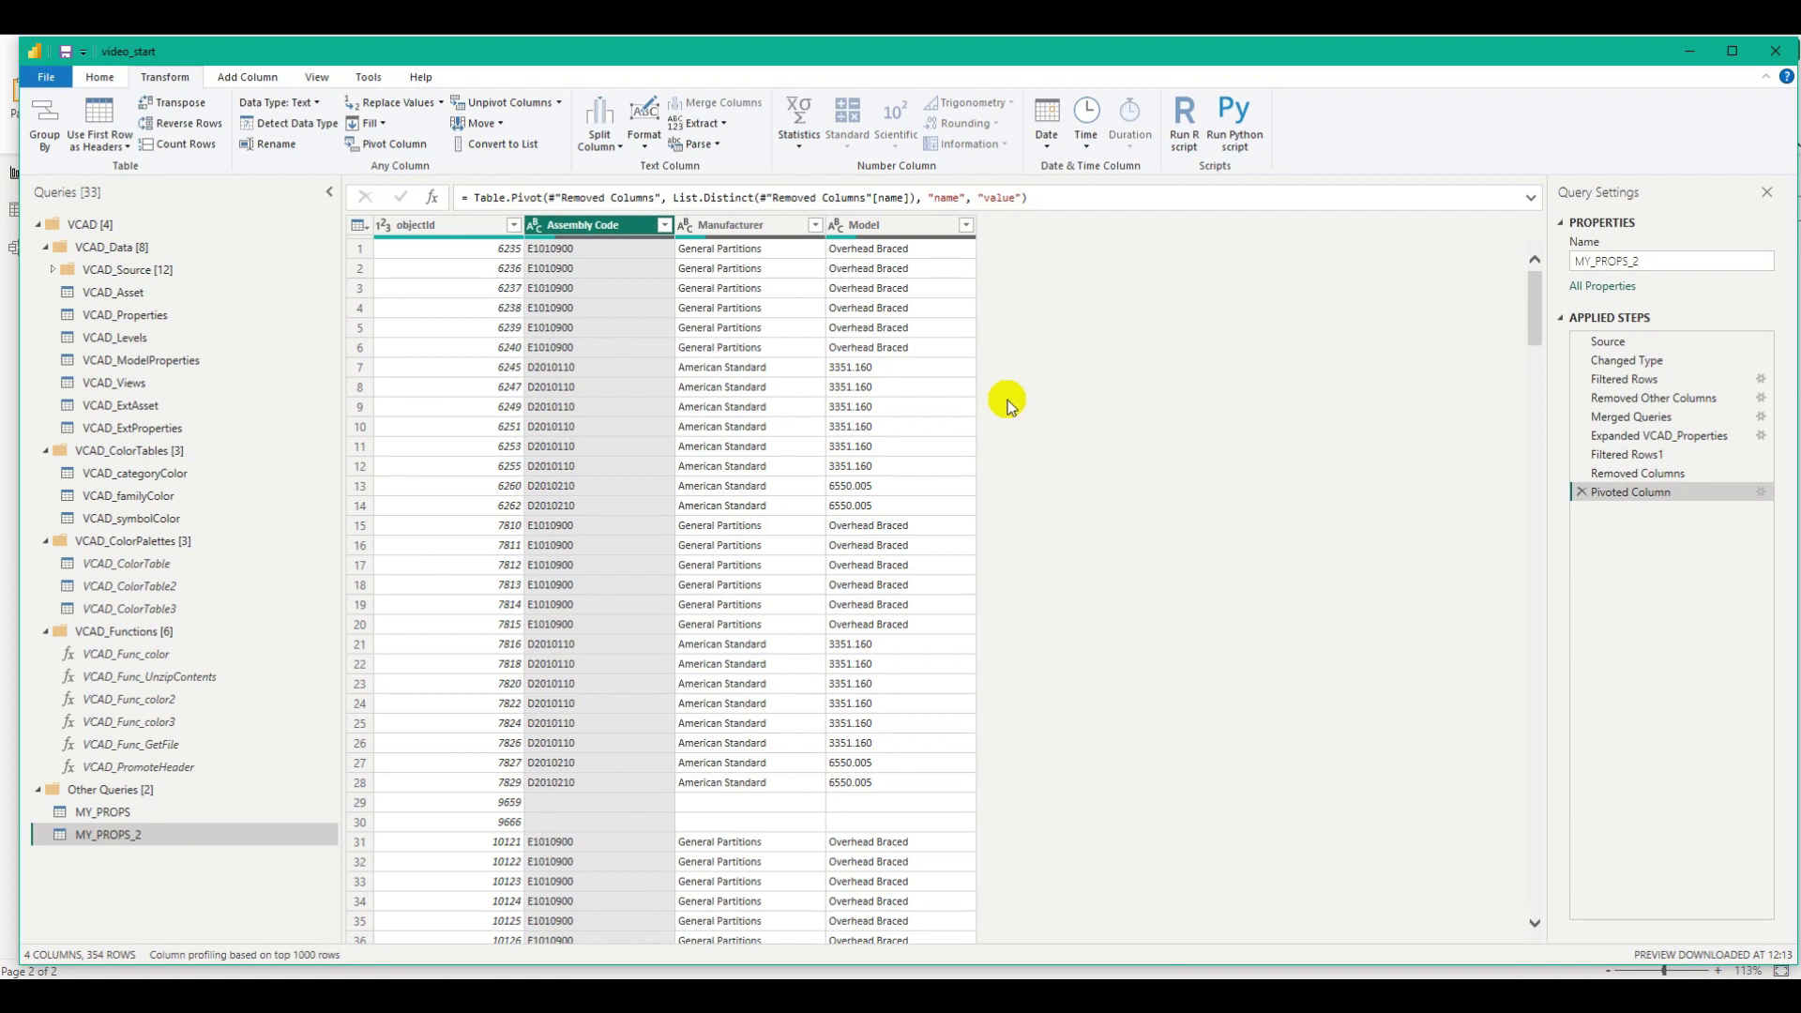
{"action": "left_click", "coordinate": [664, 225]}
{"action": "left_click", "coordinate": [398, 441]}
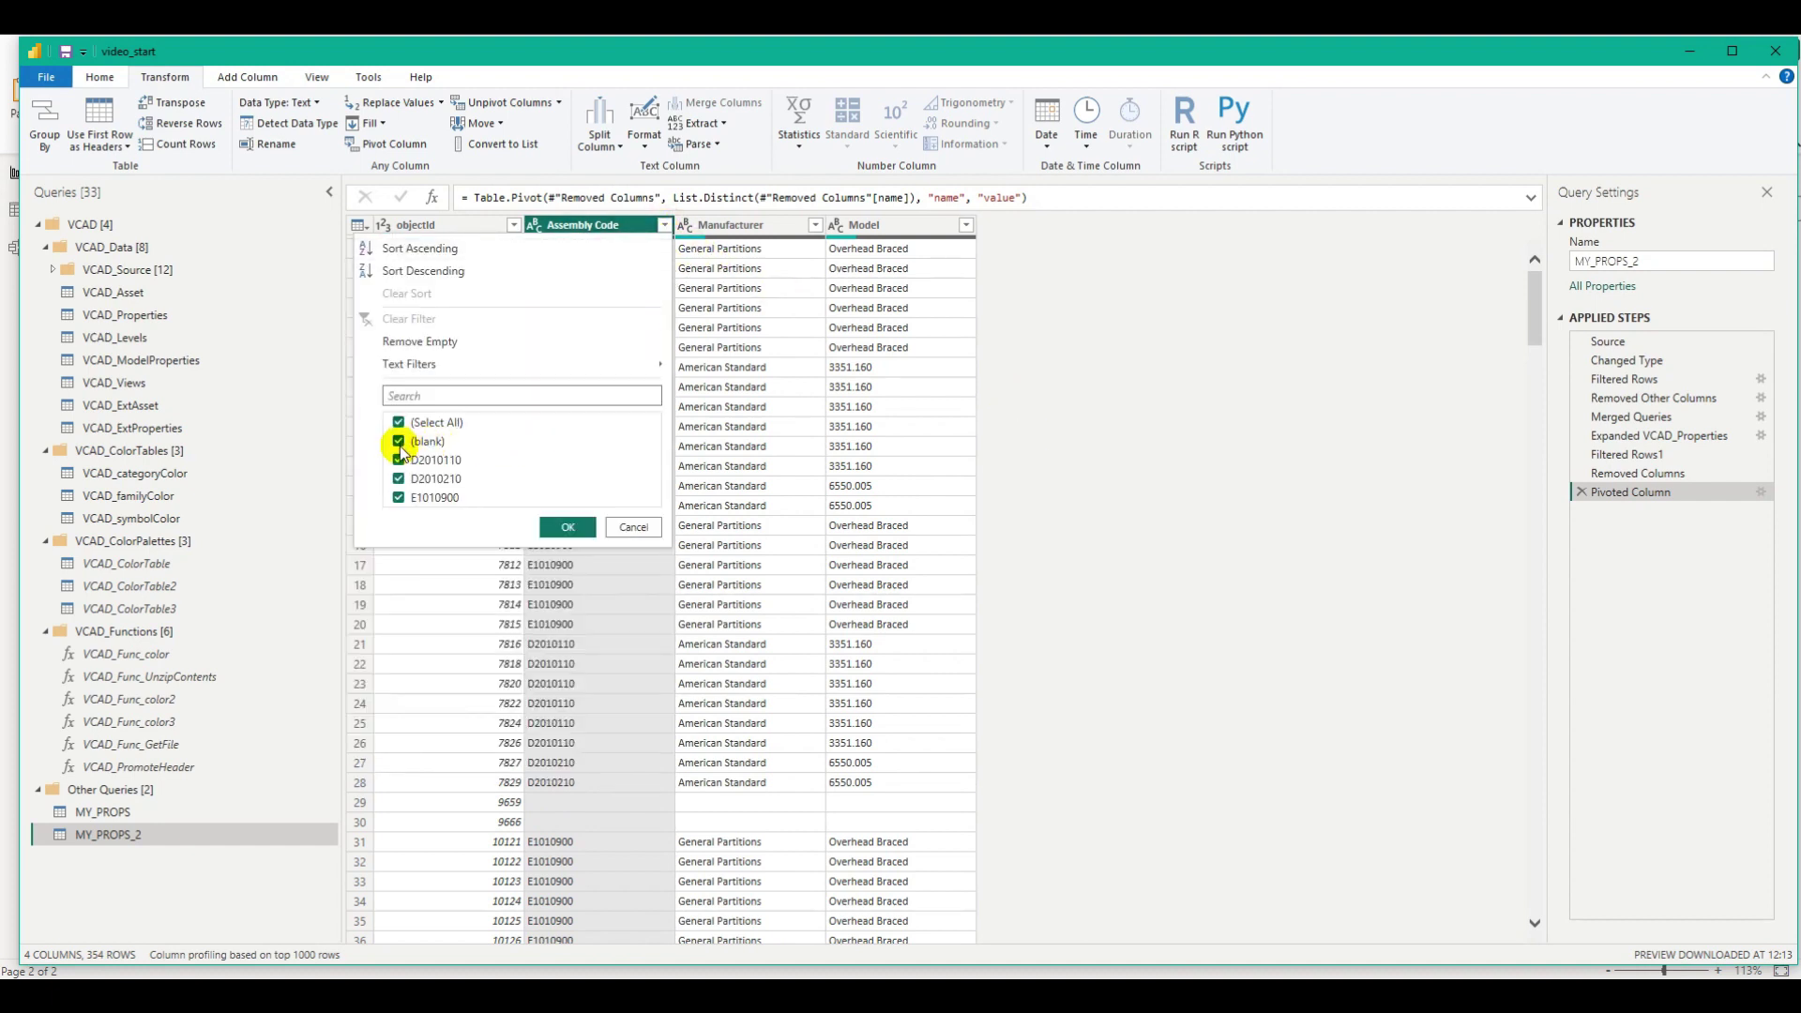
{"action": "left_click", "coordinate": [567, 527]}
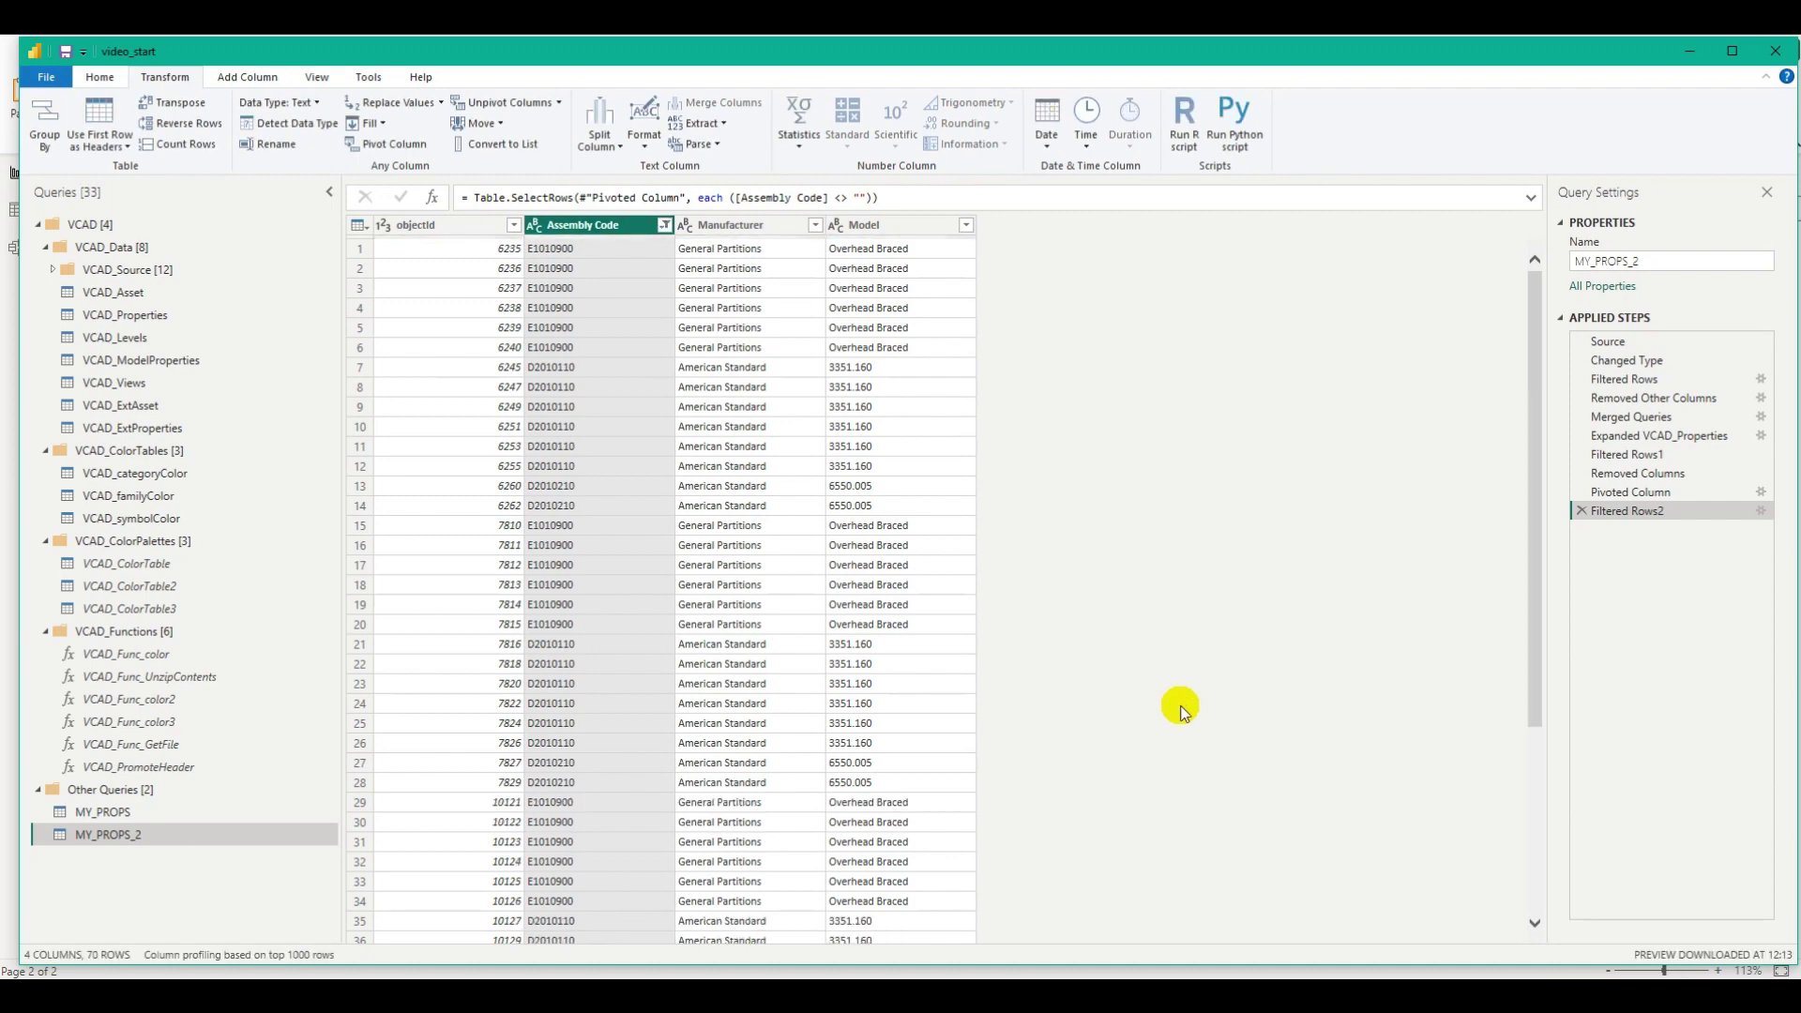
{"action": "scroll", "coordinate": [1180, 710], "scroll_direction": "down", "scroll_amount": 10}
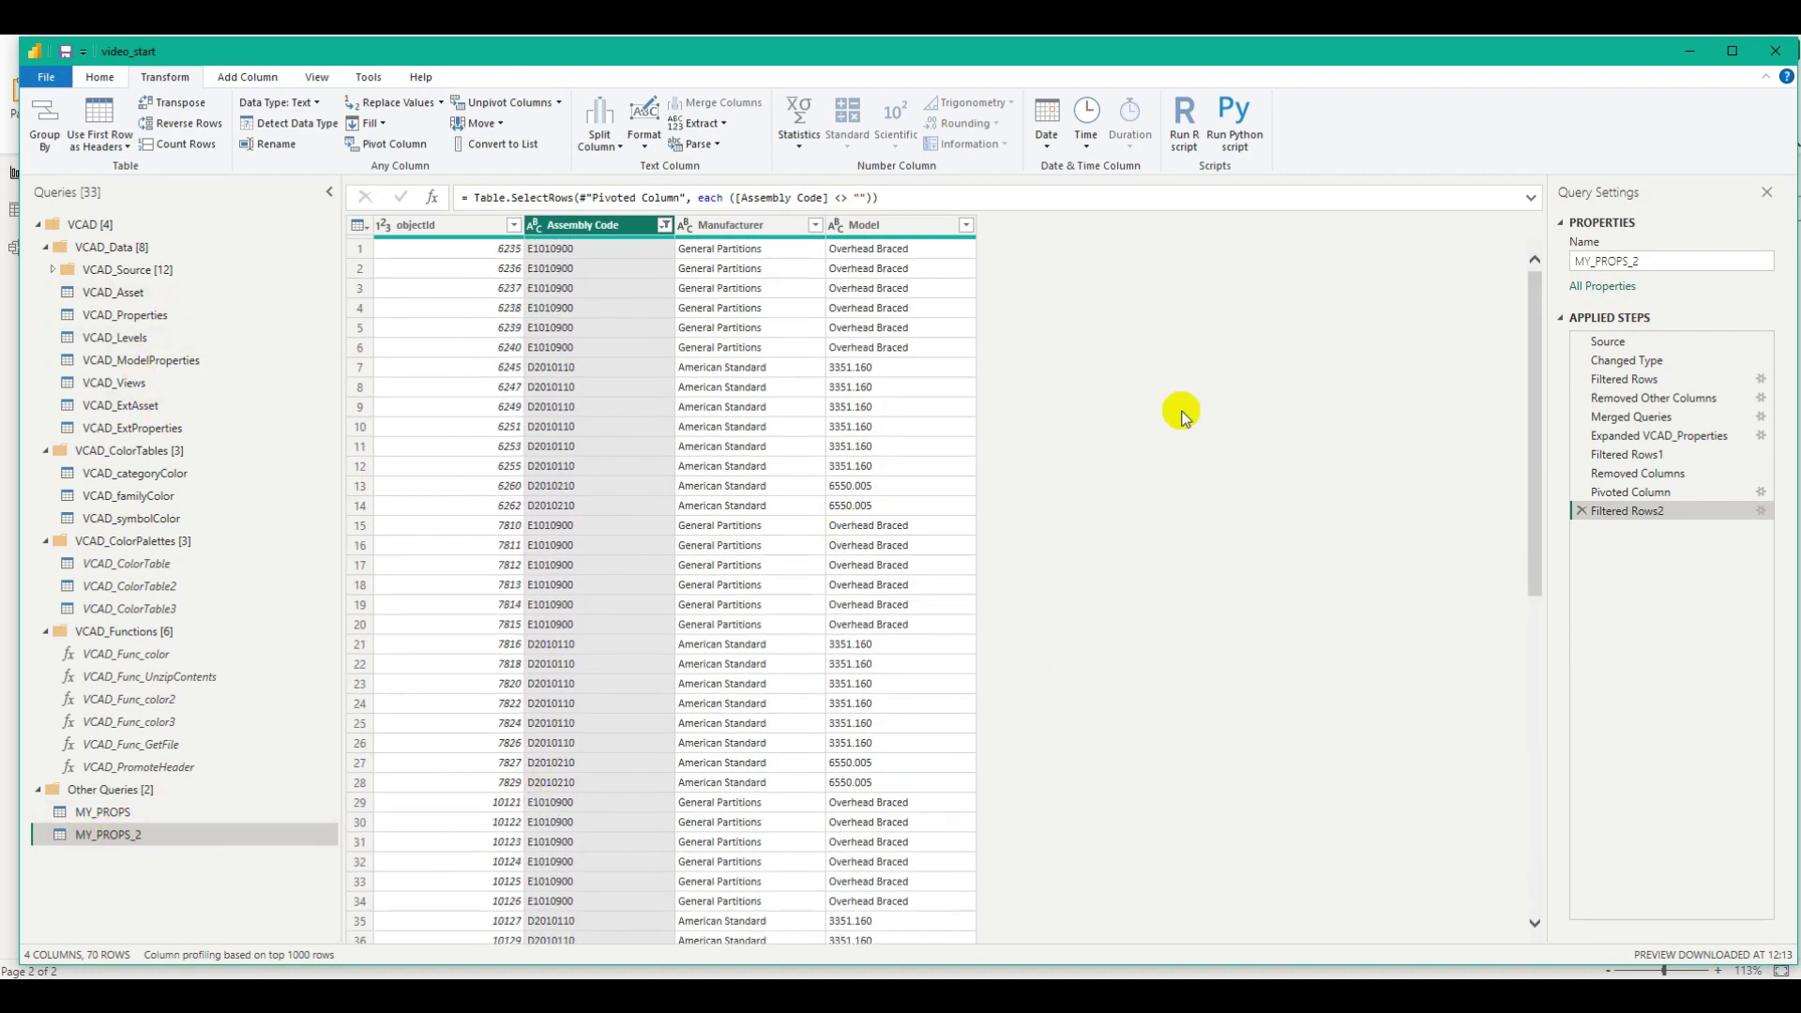
- Apply the query changes and return to the report window
{"action": "left_click", "coordinate": [101, 80]}
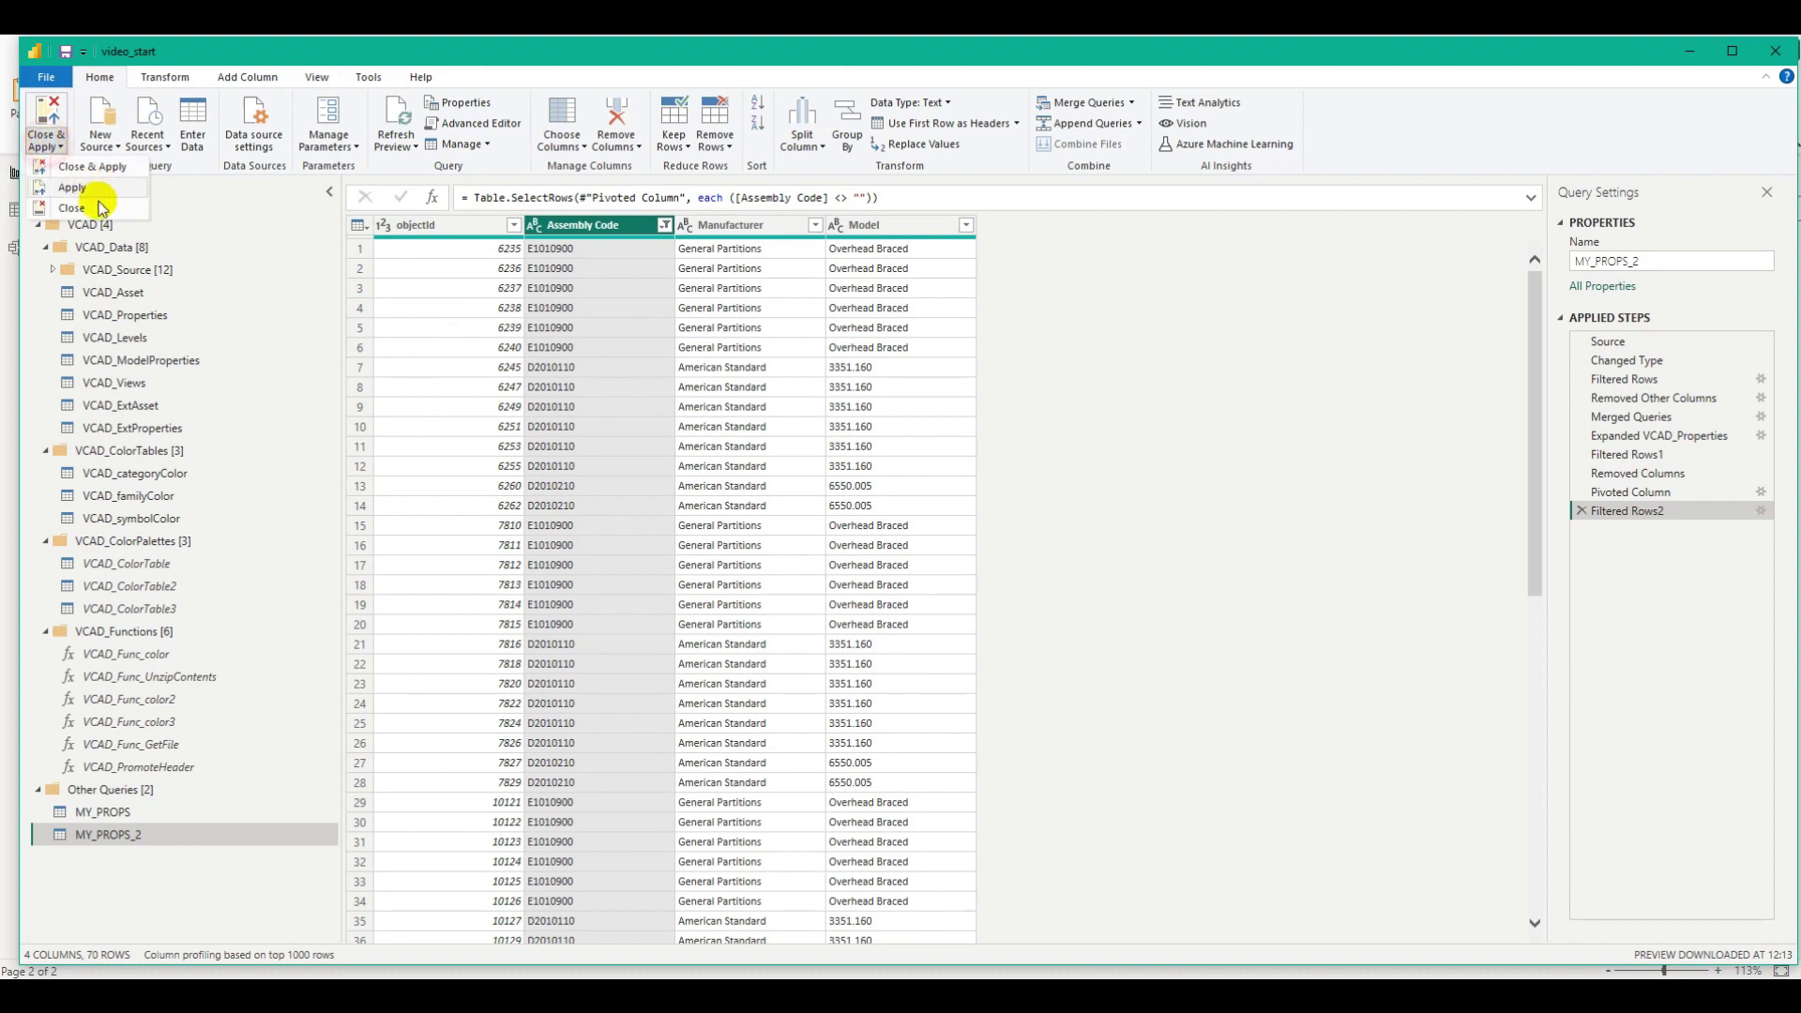
{"action": "left_click", "coordinate": [42, 126]}
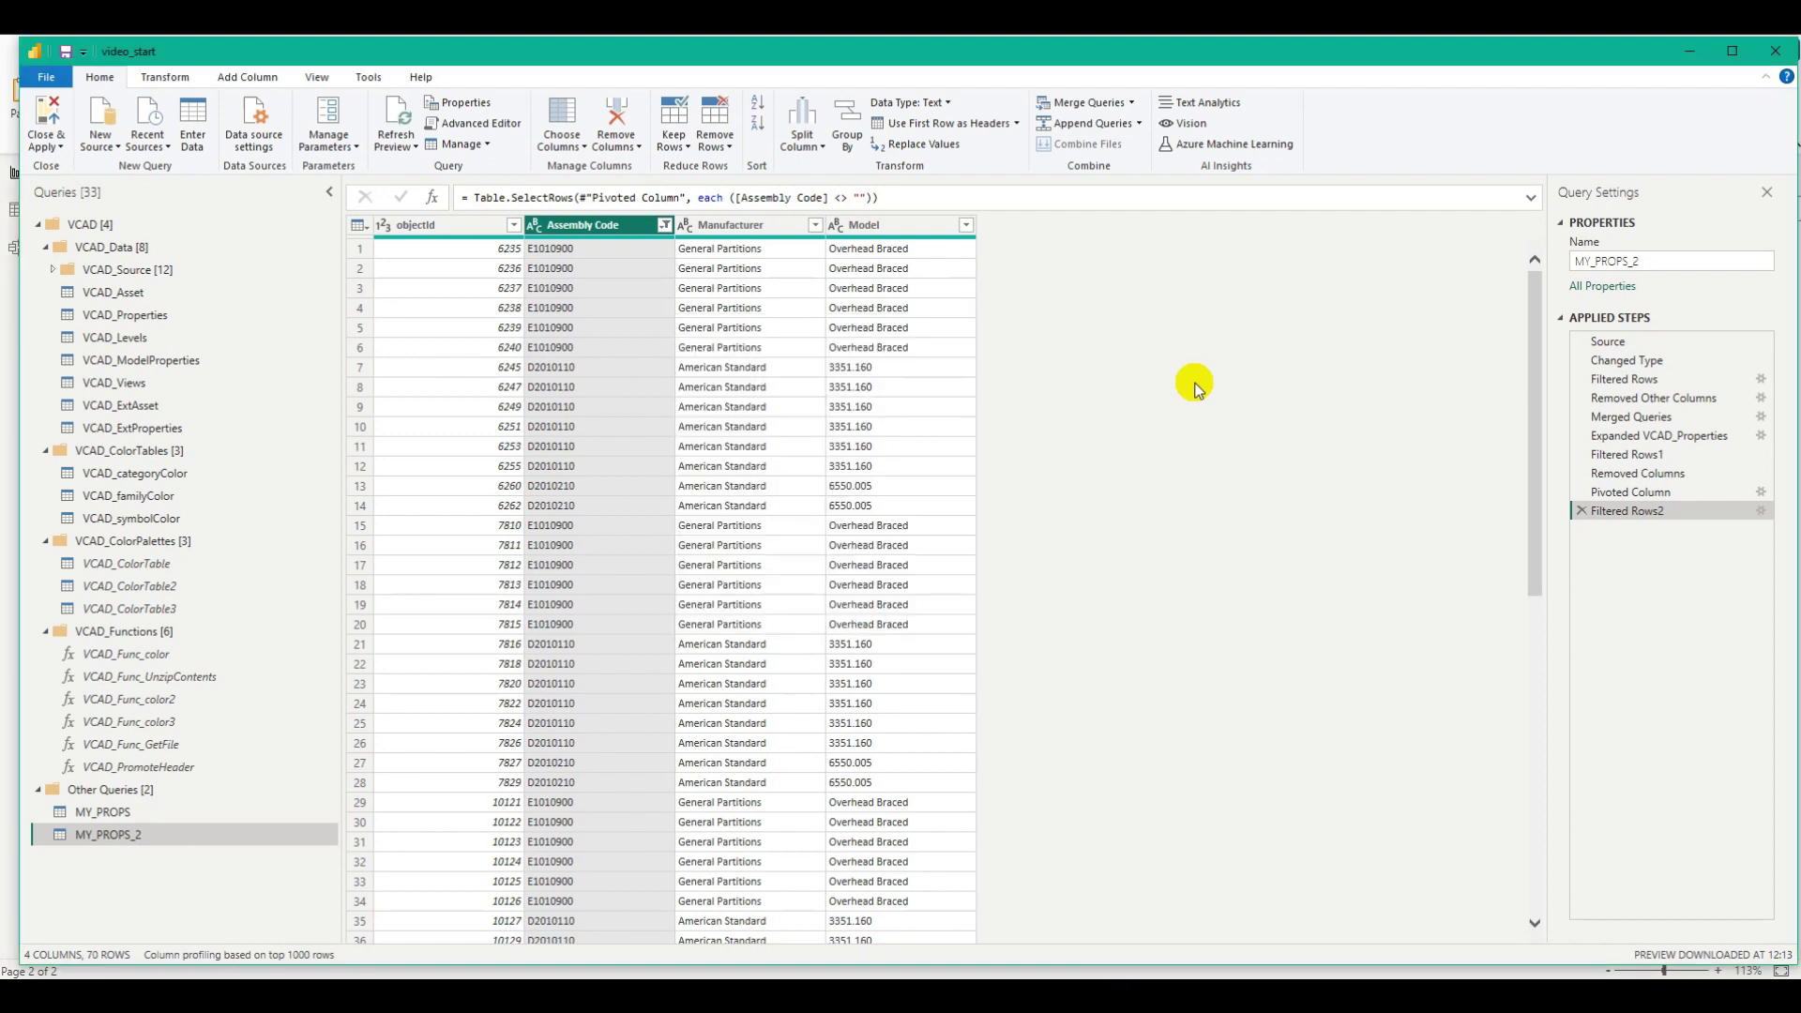
{"action": "left_click", "coordinate": [10, 338]}
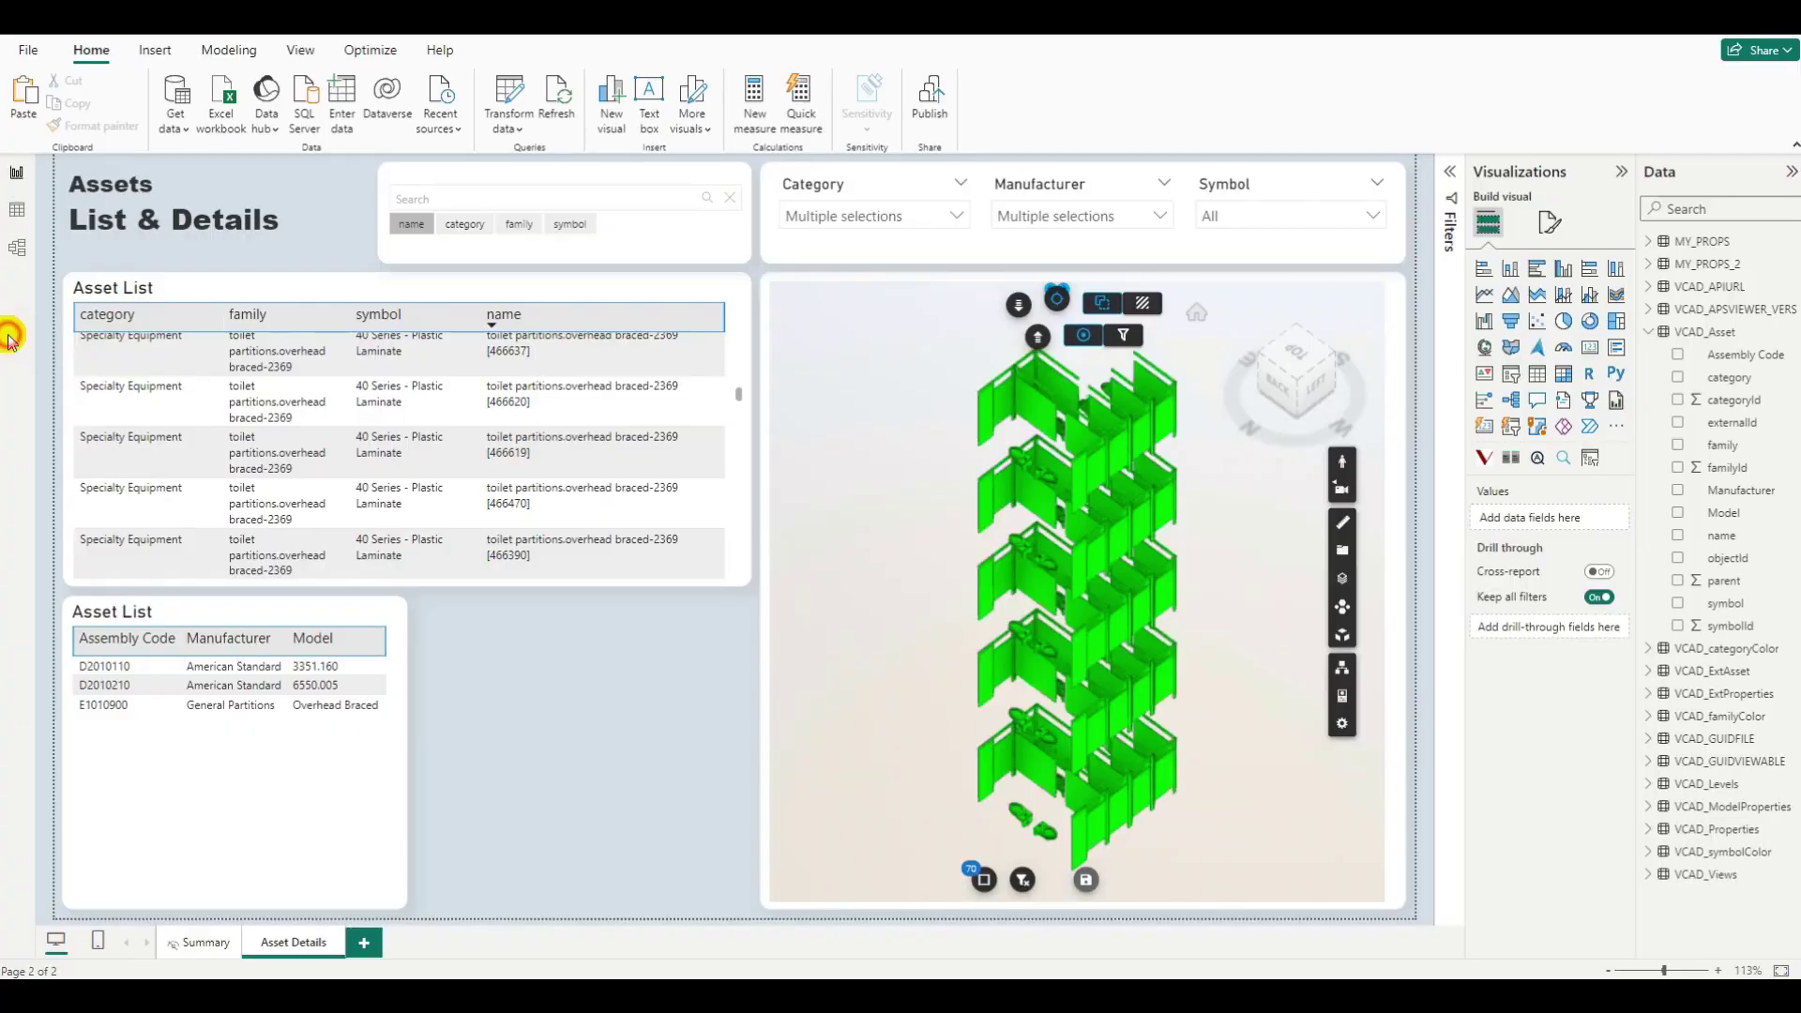
- In the model diagram, move the MY_PROPS_2 table close to VCAD_Asset, beside VCAD_Levels
{"action": "left_click", "coordinate": [16, 253]}
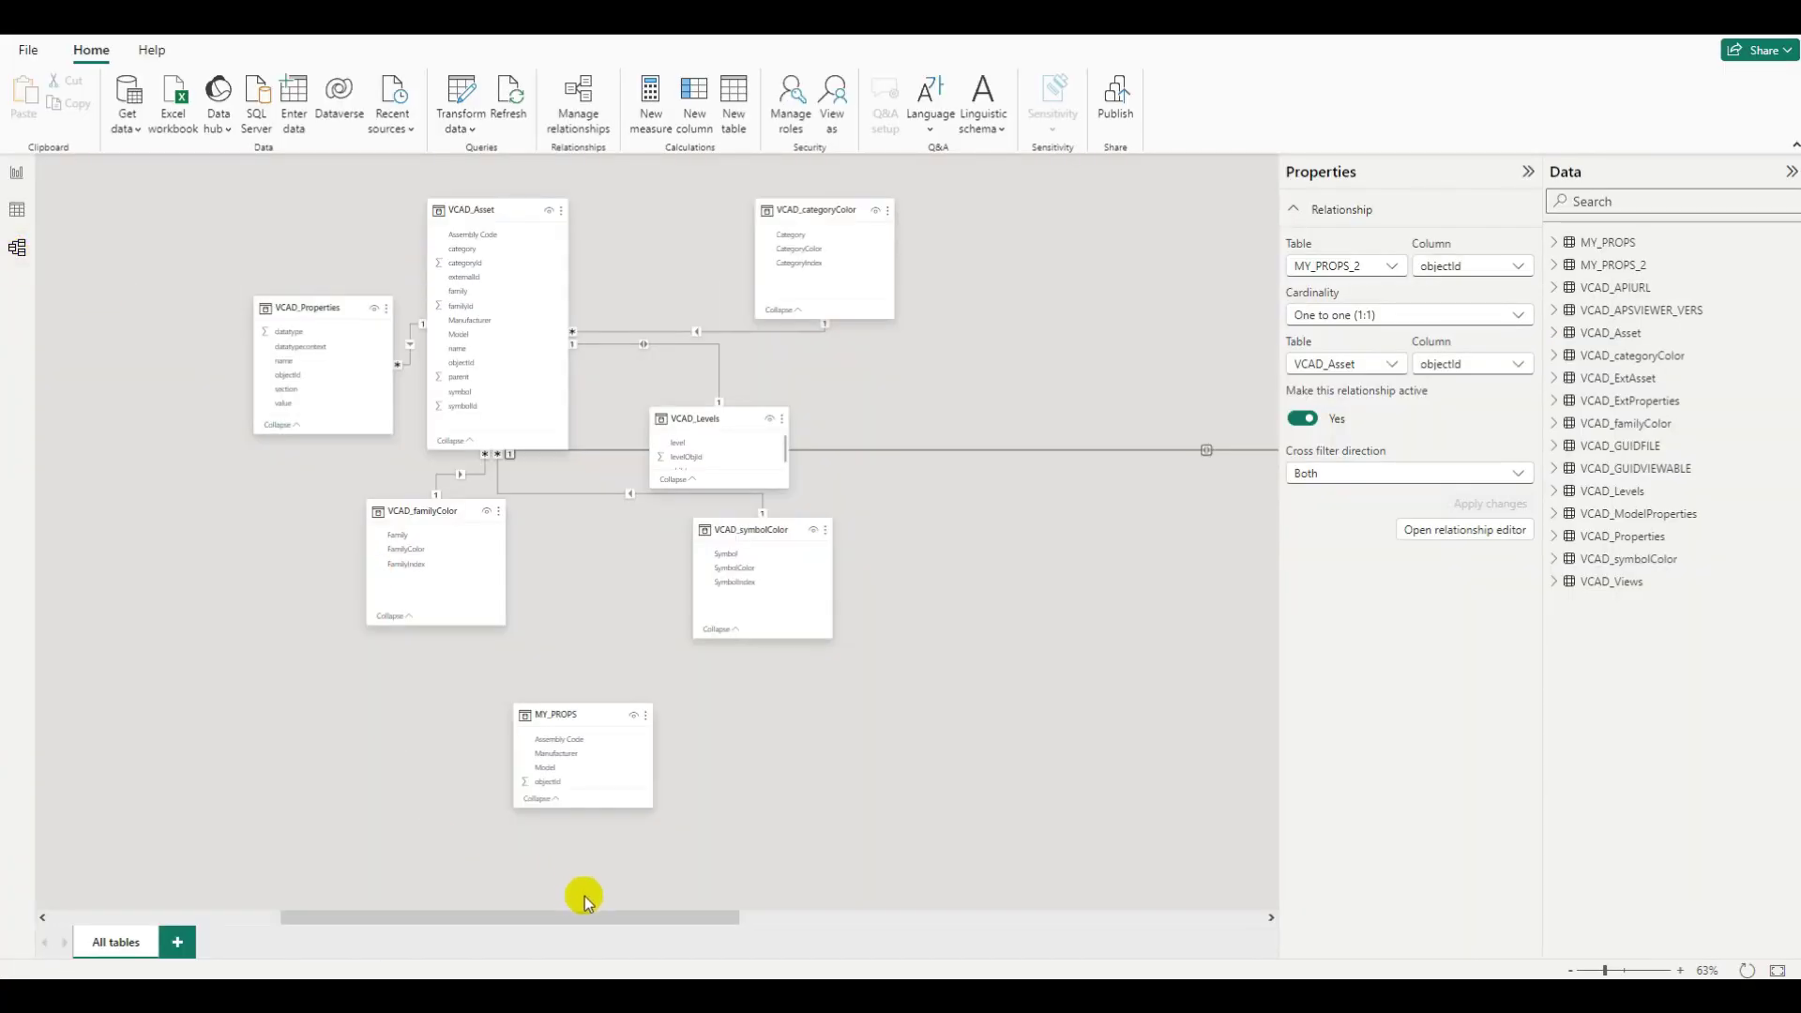
{"action": "left_click_drag", "start_coordinate": [567, 916], "coordinate": [949, 800]}
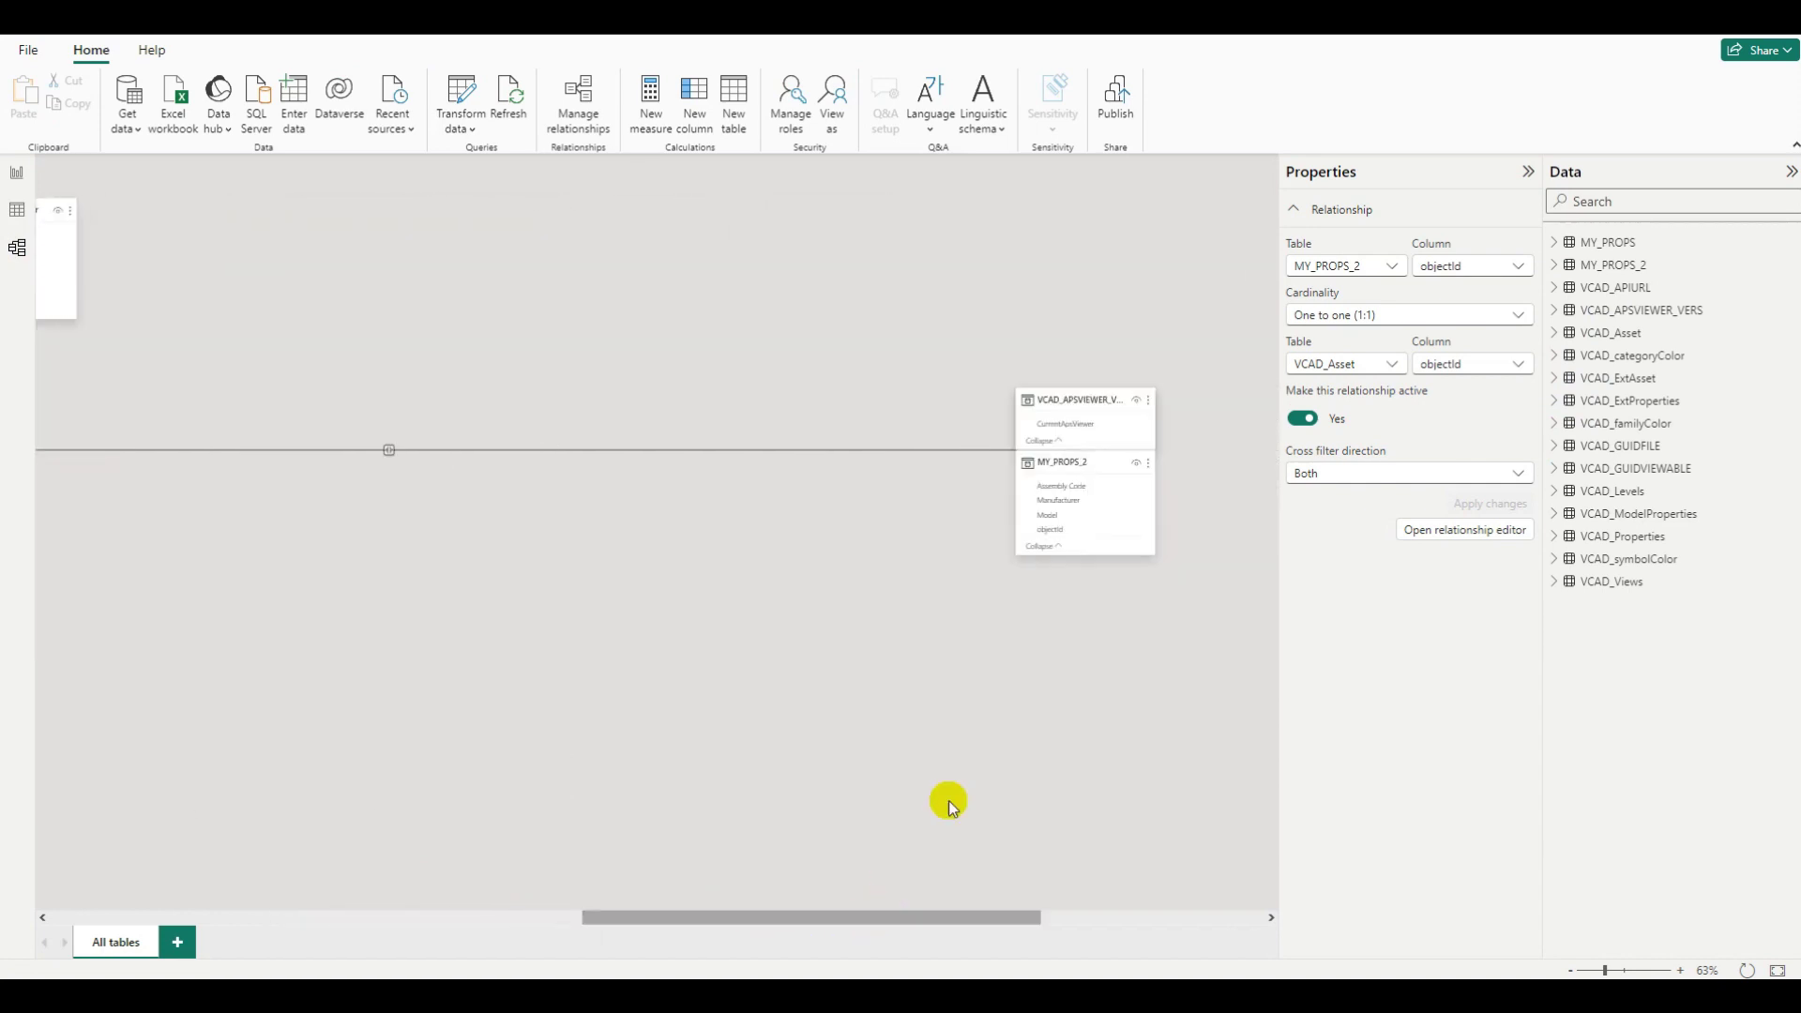
{"action": "left_click_drag", "start_coordinate": [1089, 469], "coordinate": [117, 427]}
{"action": "left_click_drag", "start_coordinate": [691, 917], "coordinate": [492, 868]}
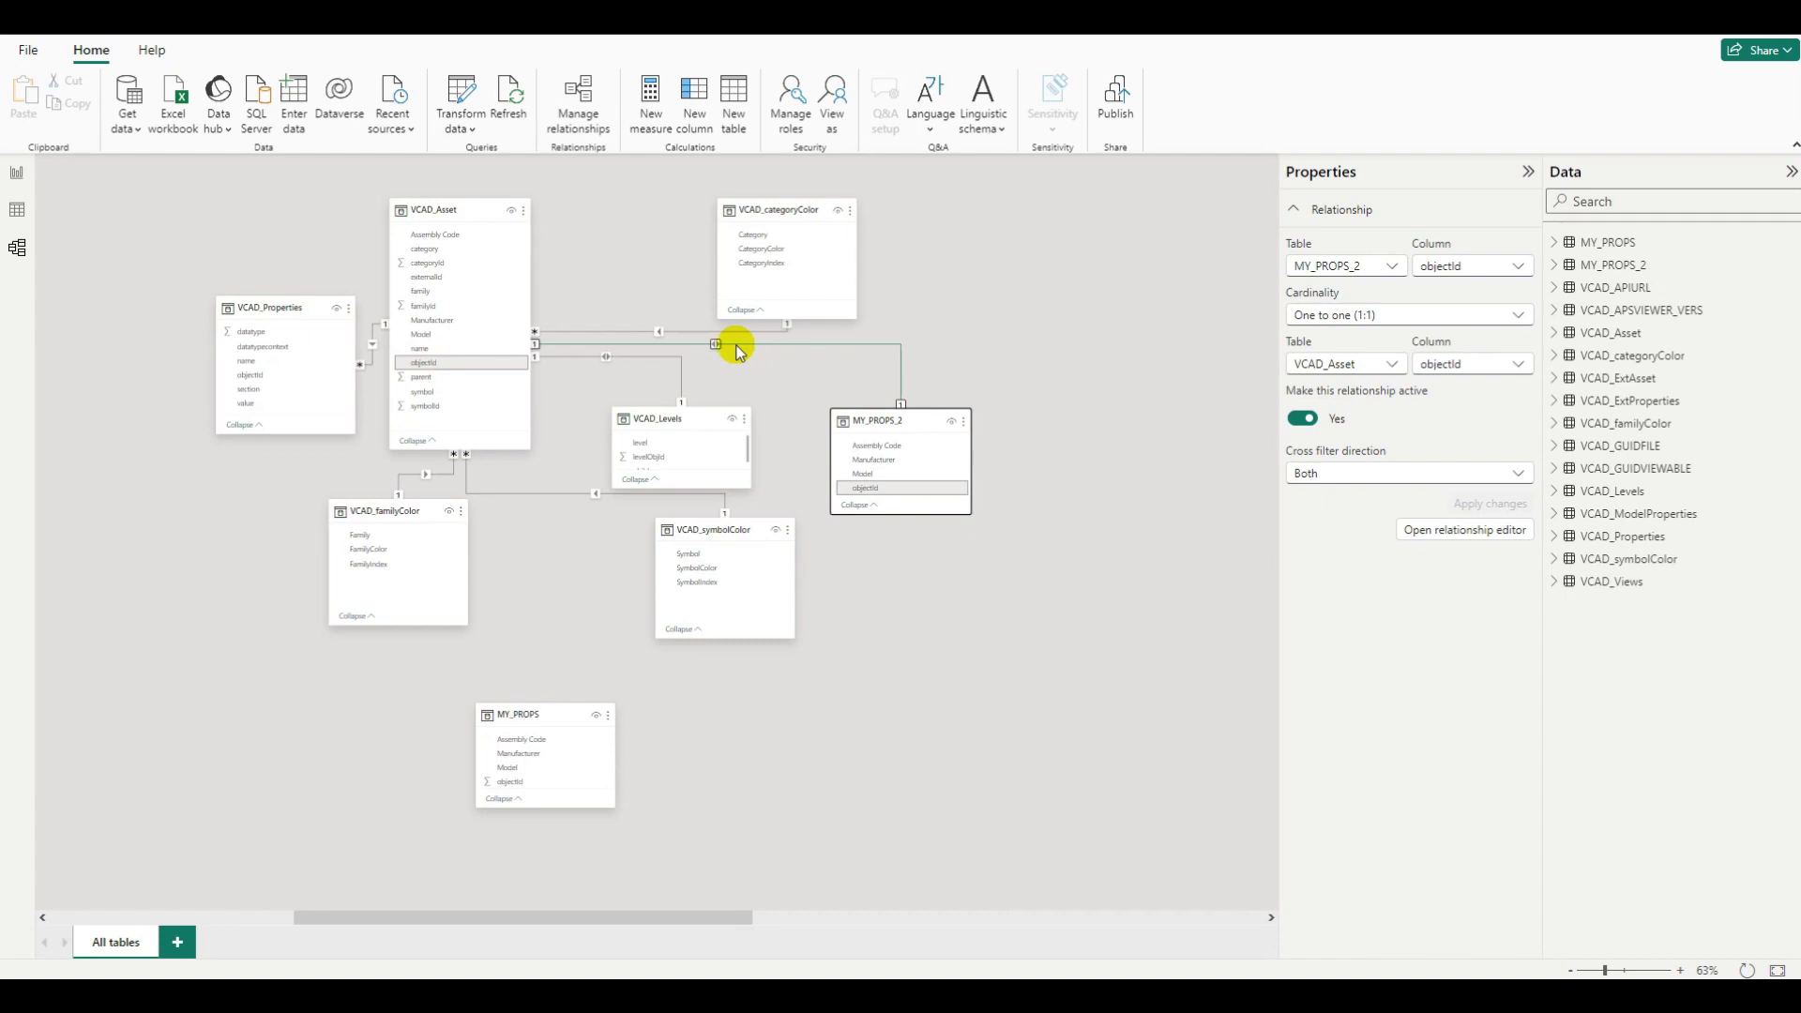
- On the report page, duplicate the Assembly Code, Manufacturer and Model table beside the original and slightly narrow the original
{"action": "left_click", "coordinate": [13, 174]}
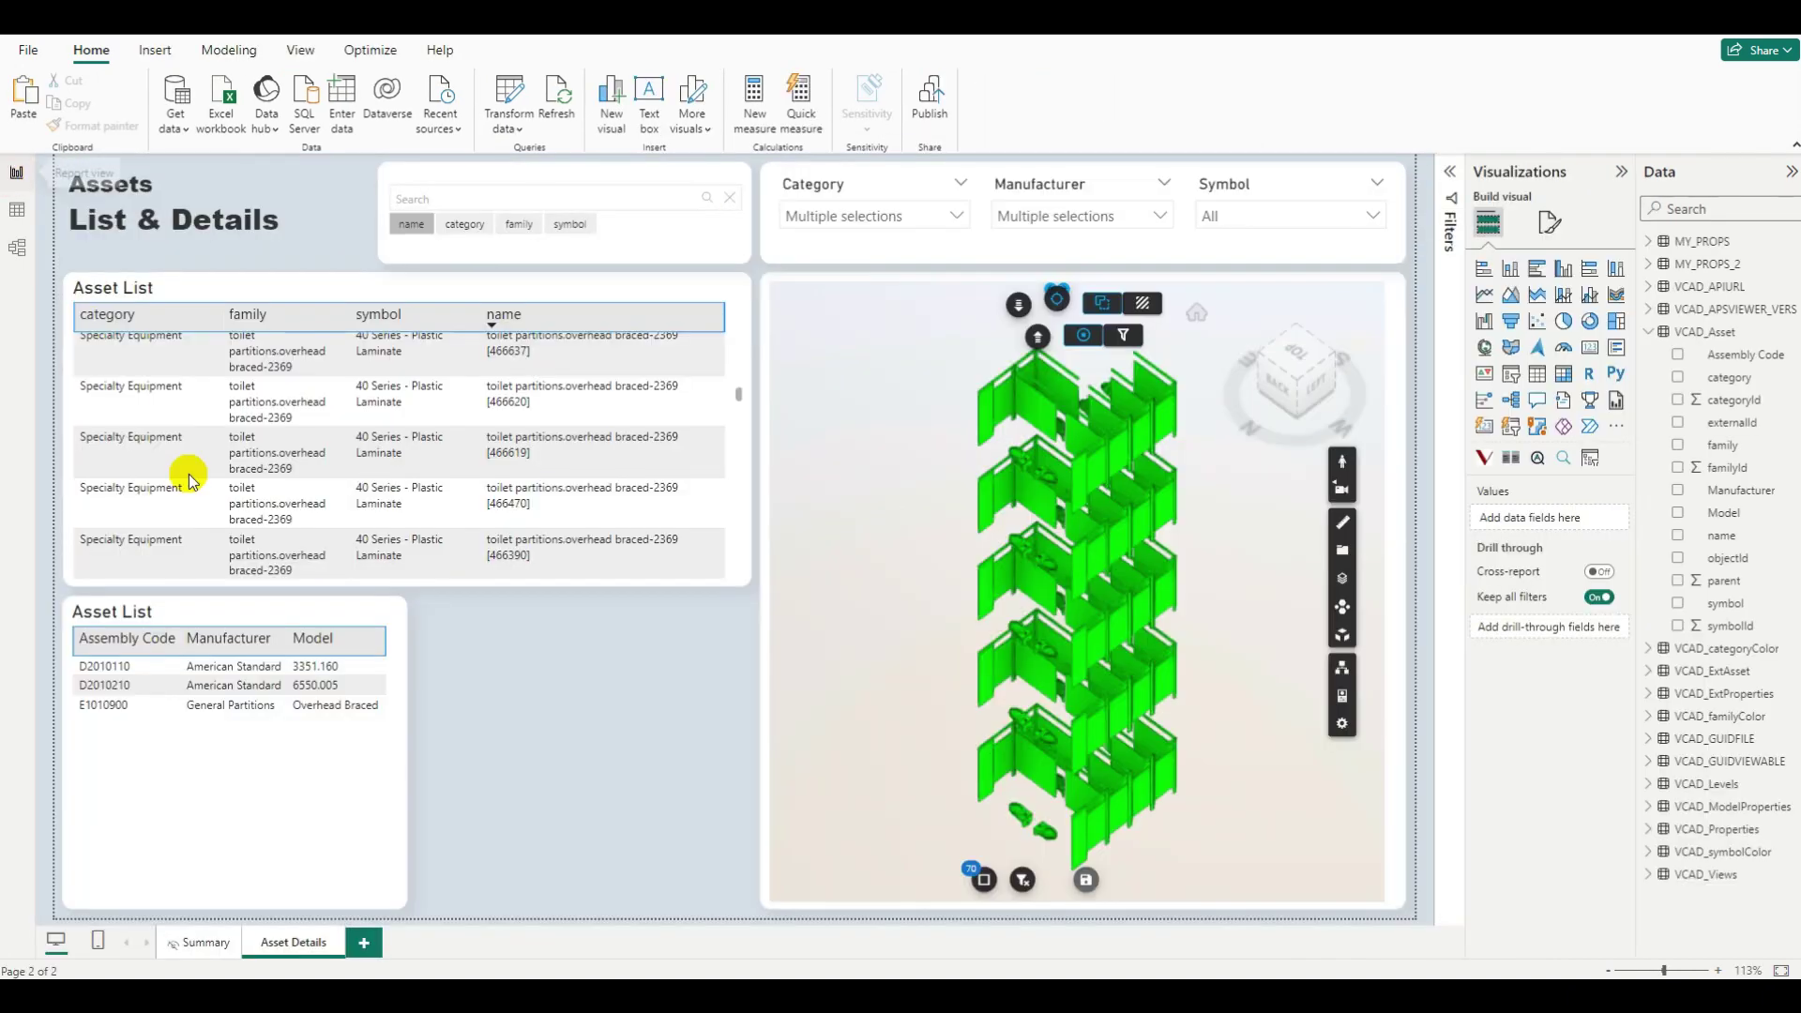
{"action": "left_click", "coordinate": [403, 803]}
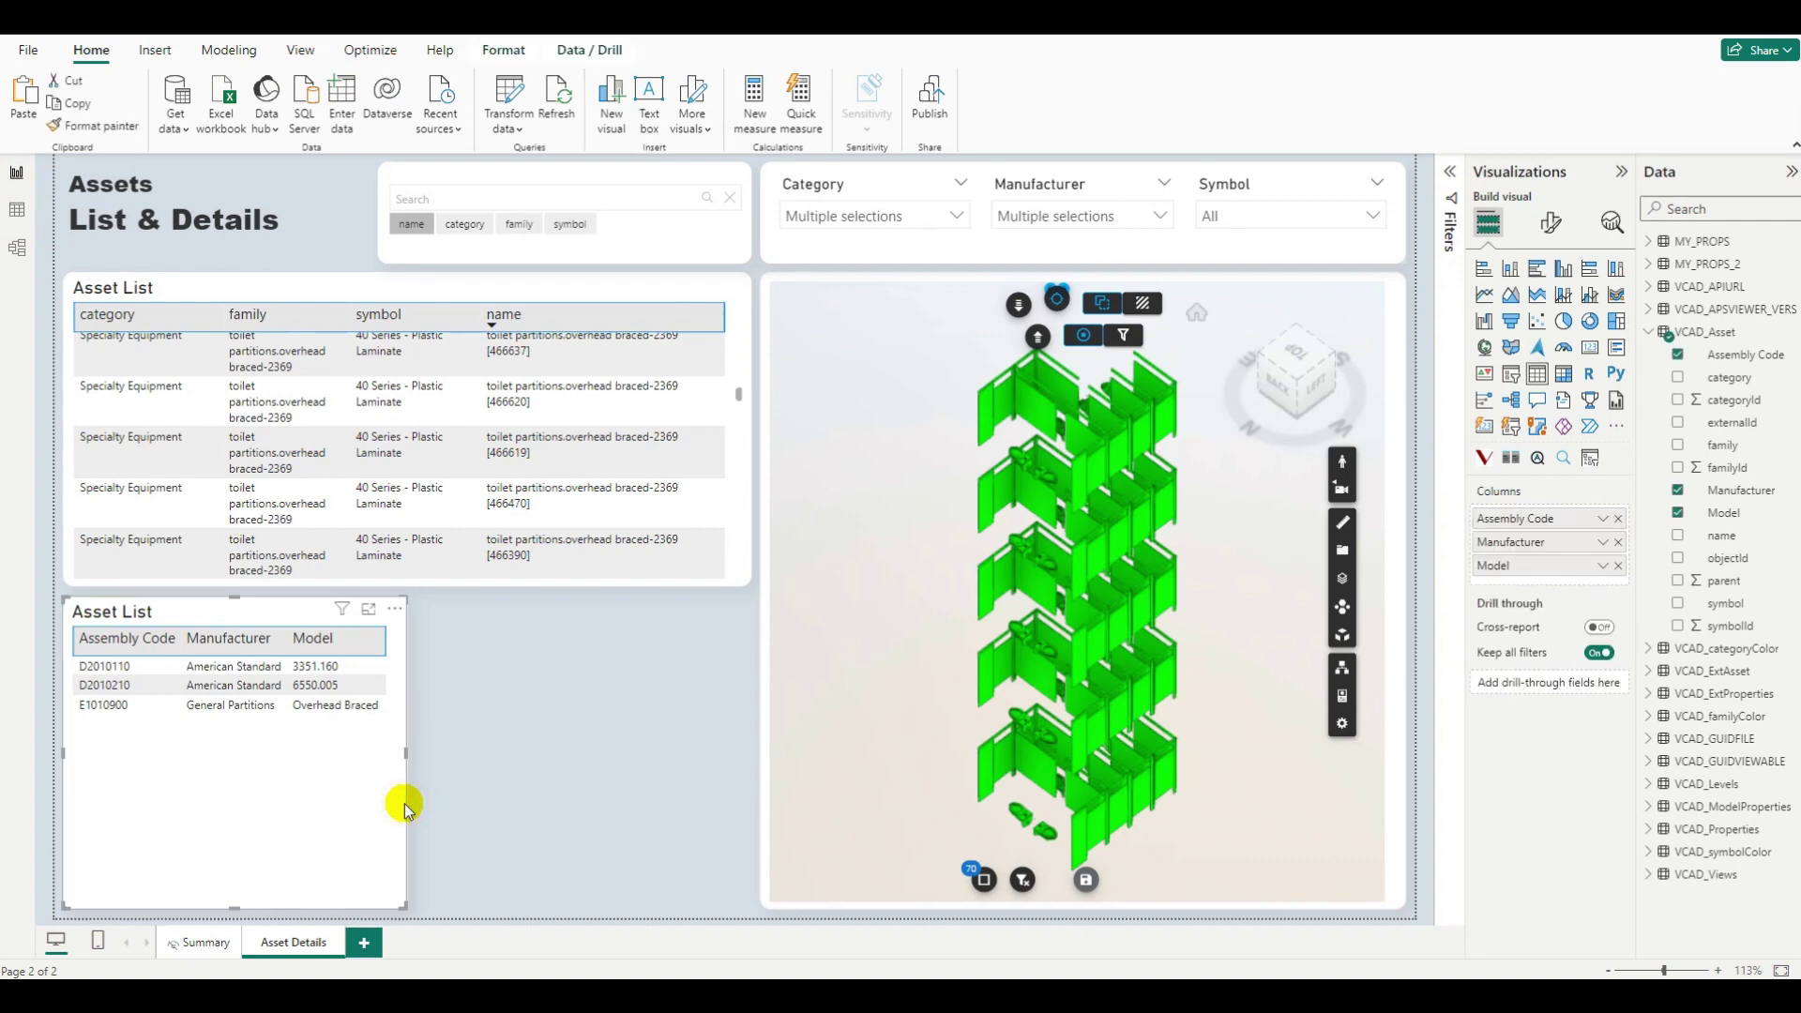
{"action": "key", "text": "ctrl+v"}
{"action": "left_click_drag", "start_coordinate": [309, 619], "coordinate": [616, 619]}
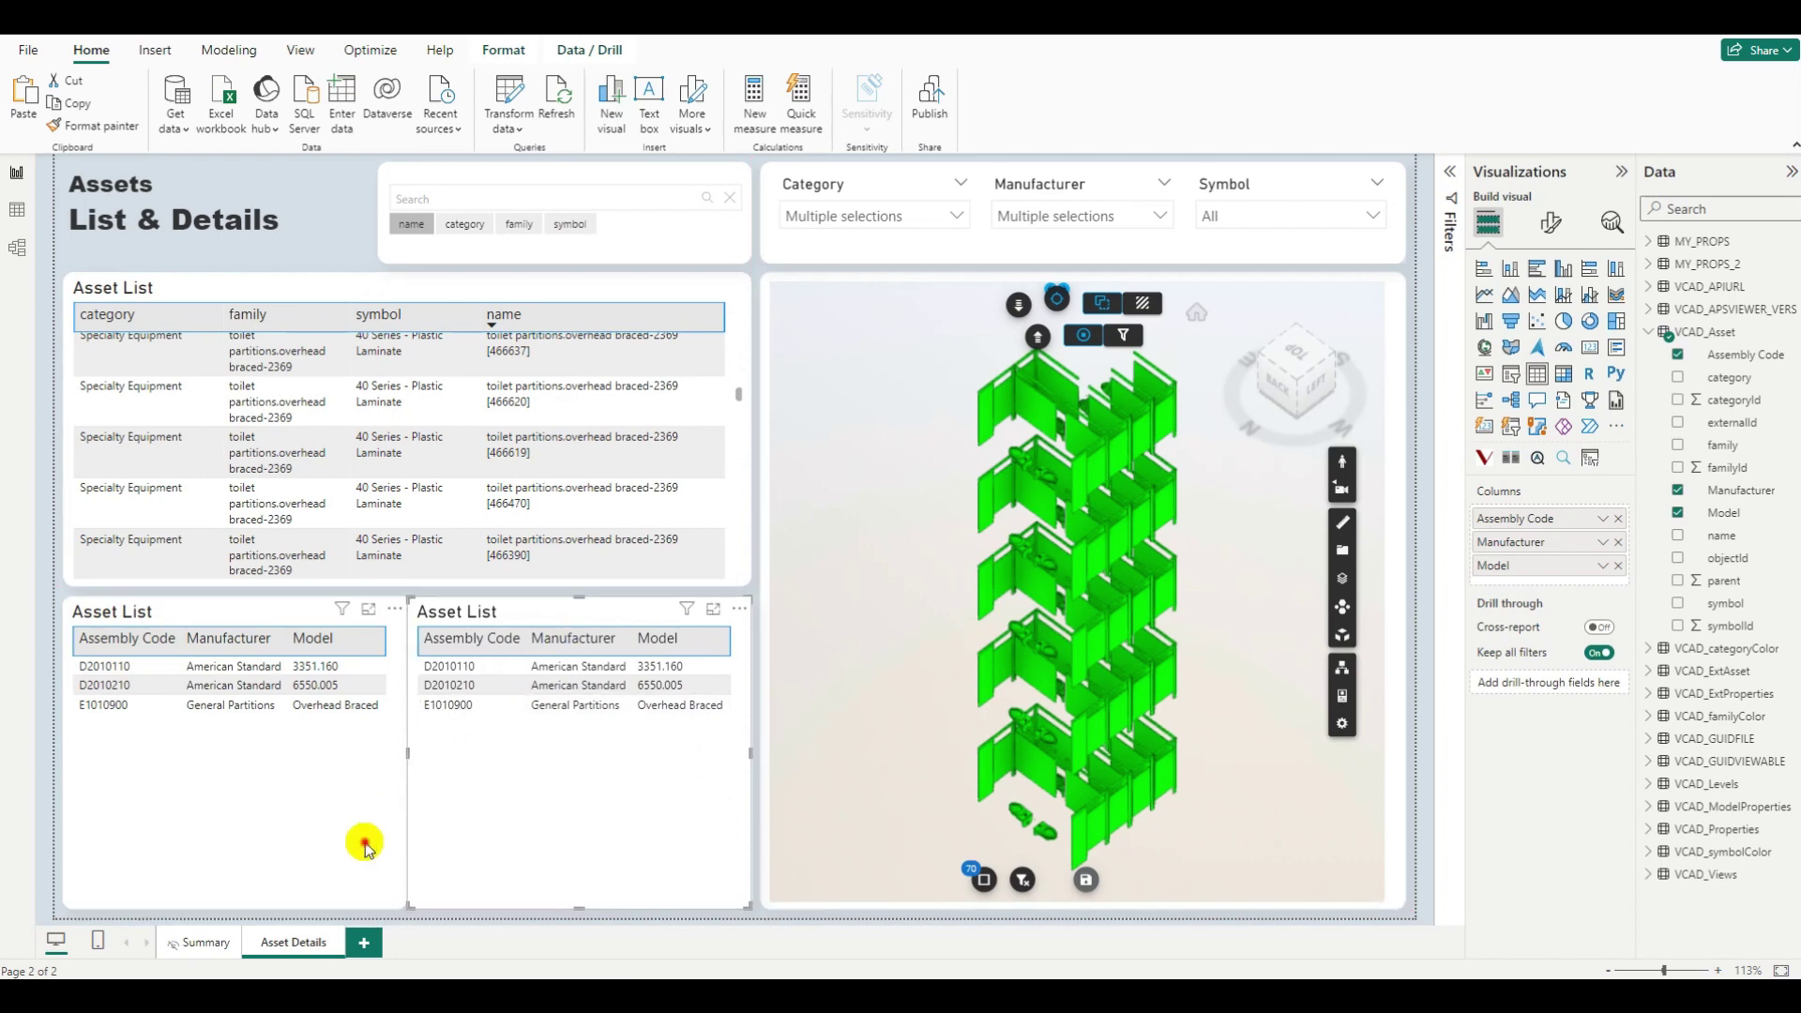
{"action": "left_click_drag", "start_coordinate": [403, 748], "coordinate": [392, 751]}
{"action": "left_click", "coordinate": [409, 745]}
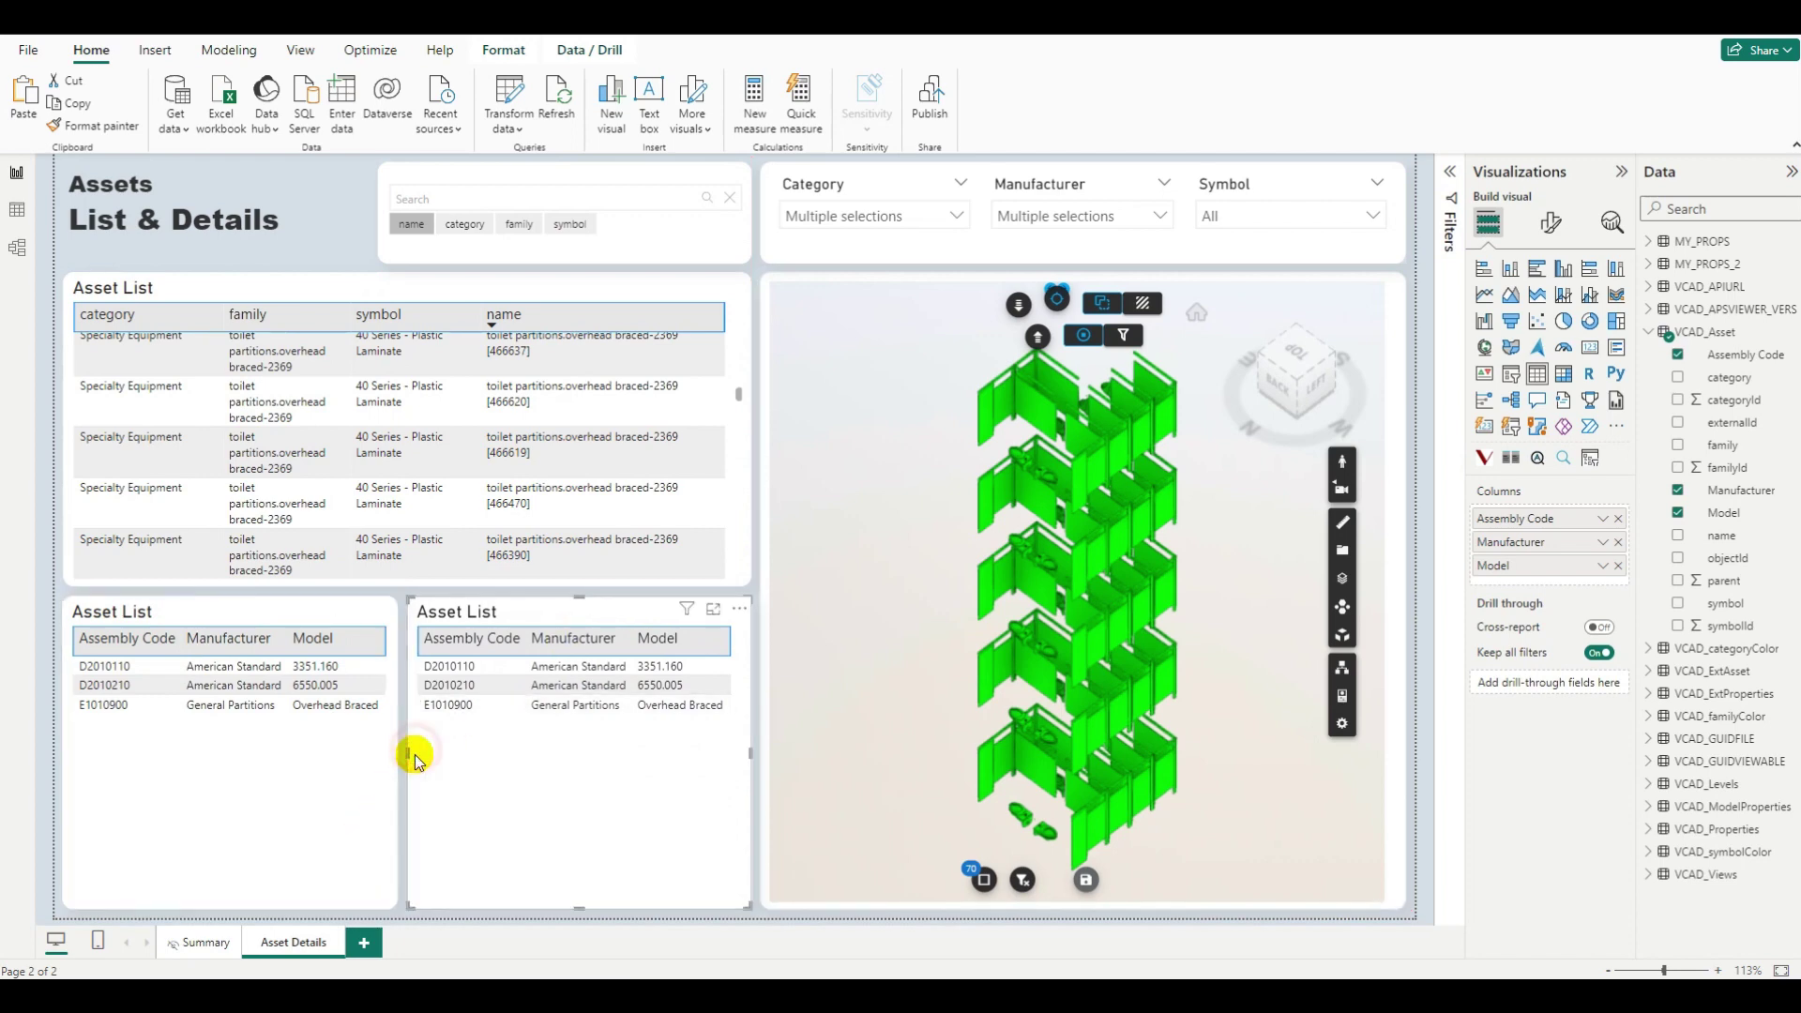
- Replace the duplicated table's columns with Assembly Code, Manufacturer and Model from MY_PROPS_2
{"action": "left_click", "coordinate": [1619, 519]}
{"action": "left_click", "coordinate": [1618, 519]}
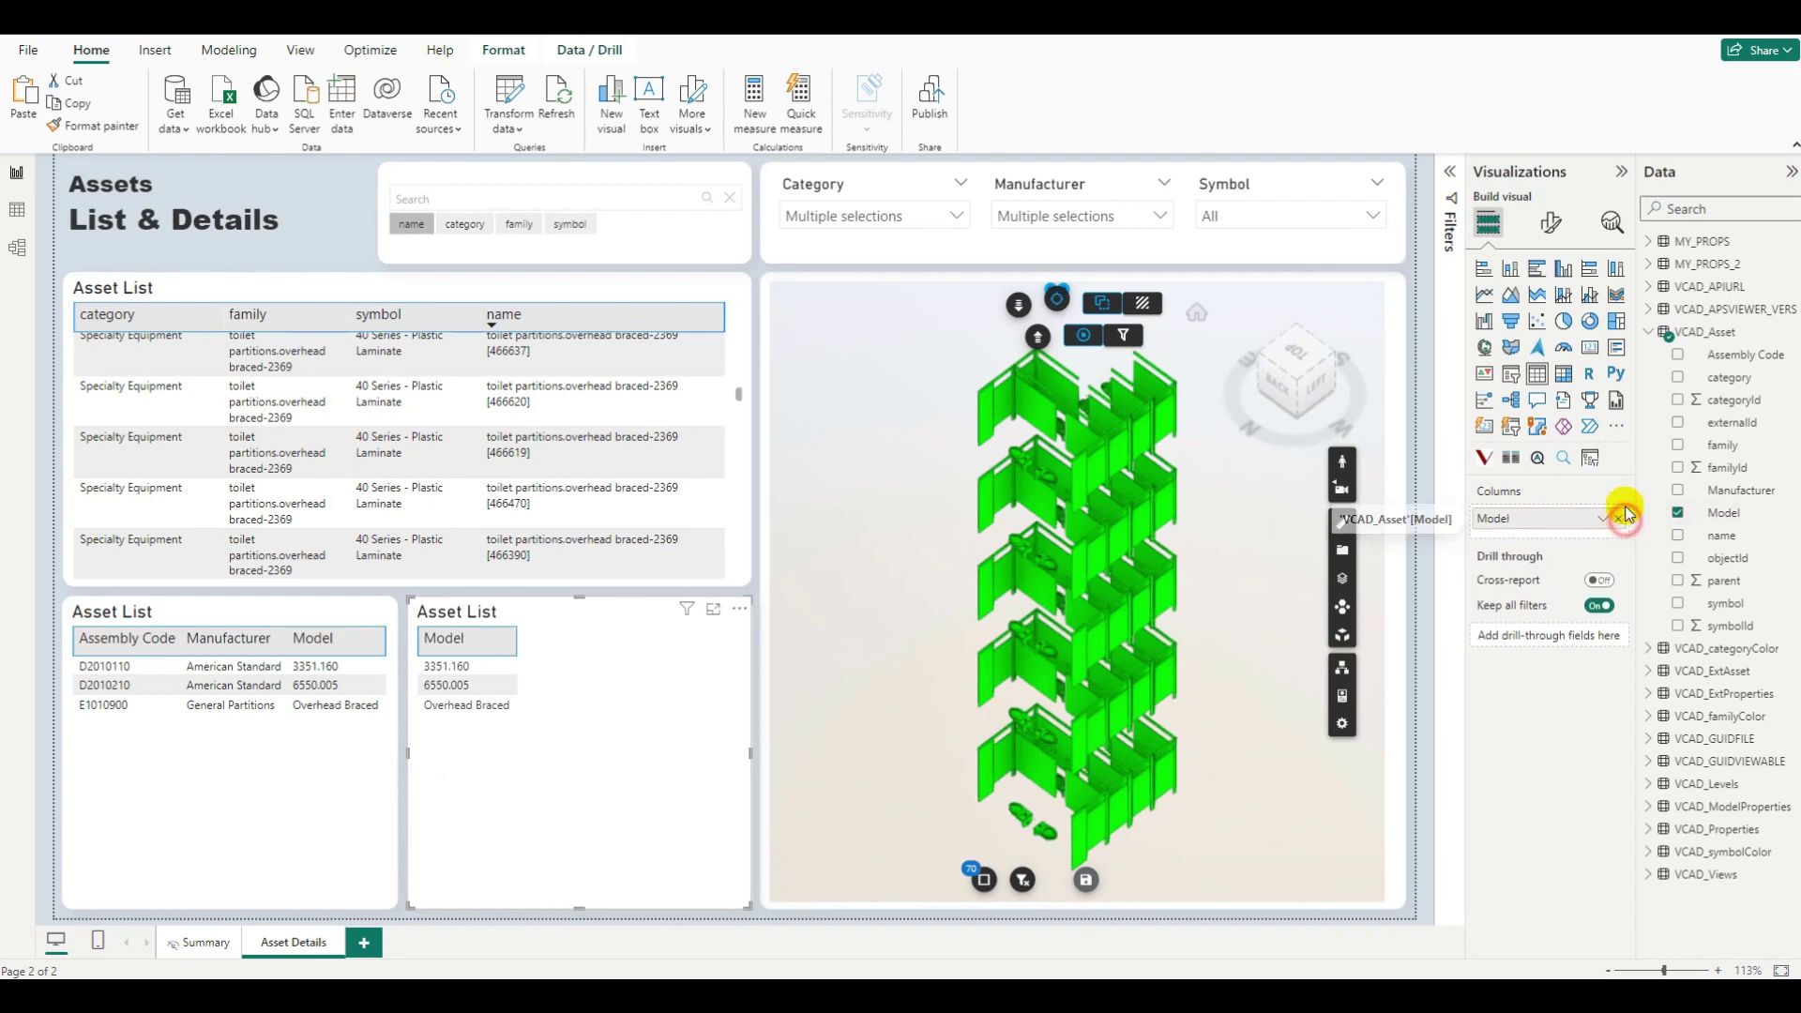
{"action": "left_click", "coordinate": [1618, 518]}
{"action": "left_click", "coordinate": [1648, 332]}
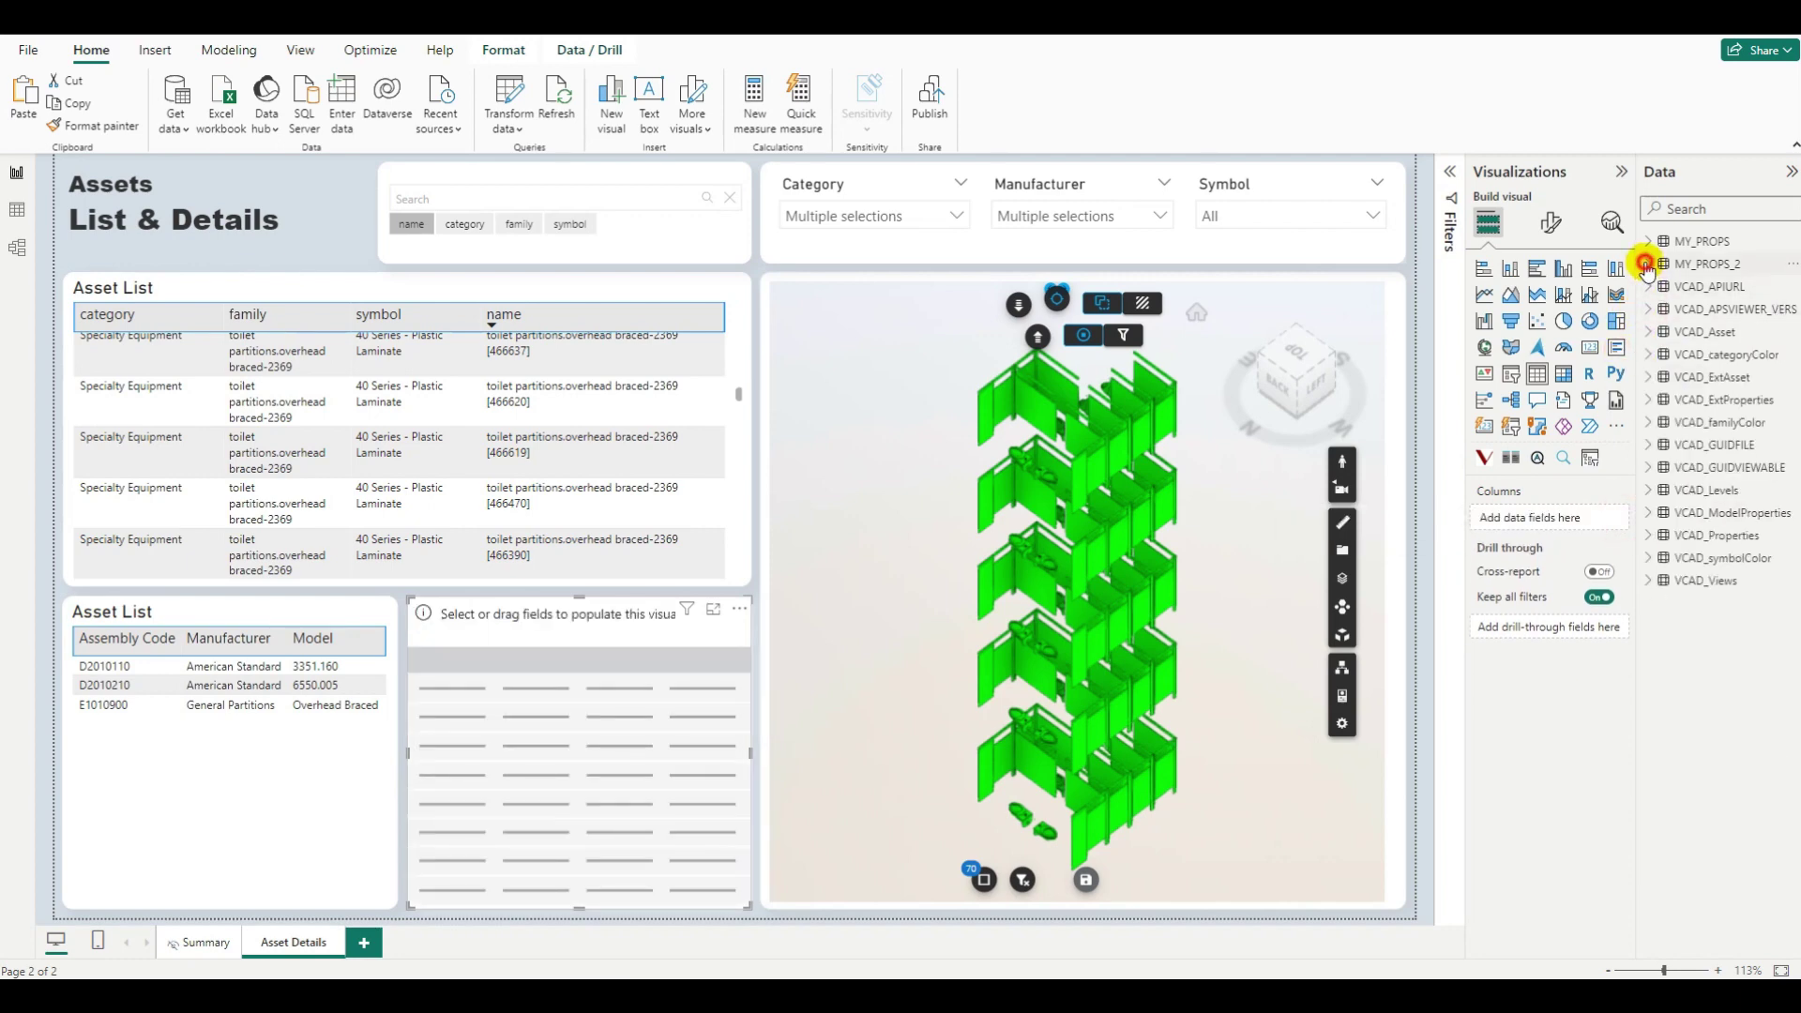
{"action": "left_click", "coordinate": [1649, 264]}
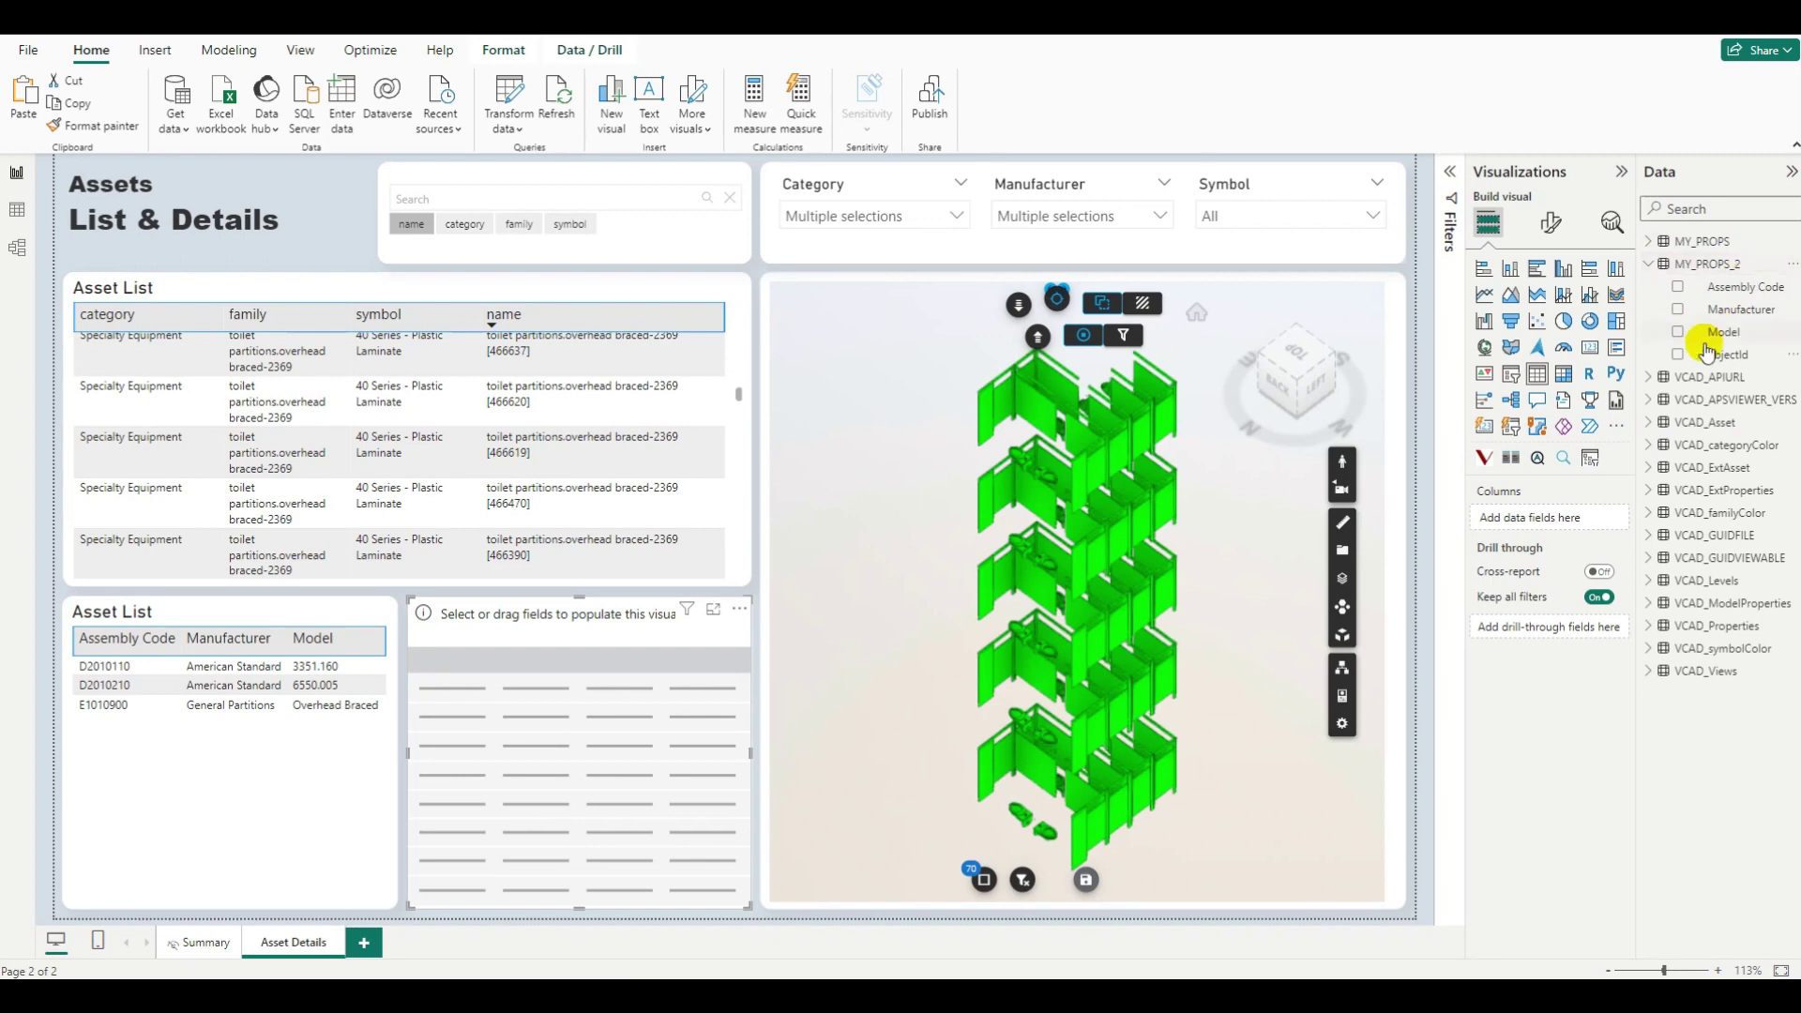
{"action": "left_click", "coordinate": [1678, 287]}
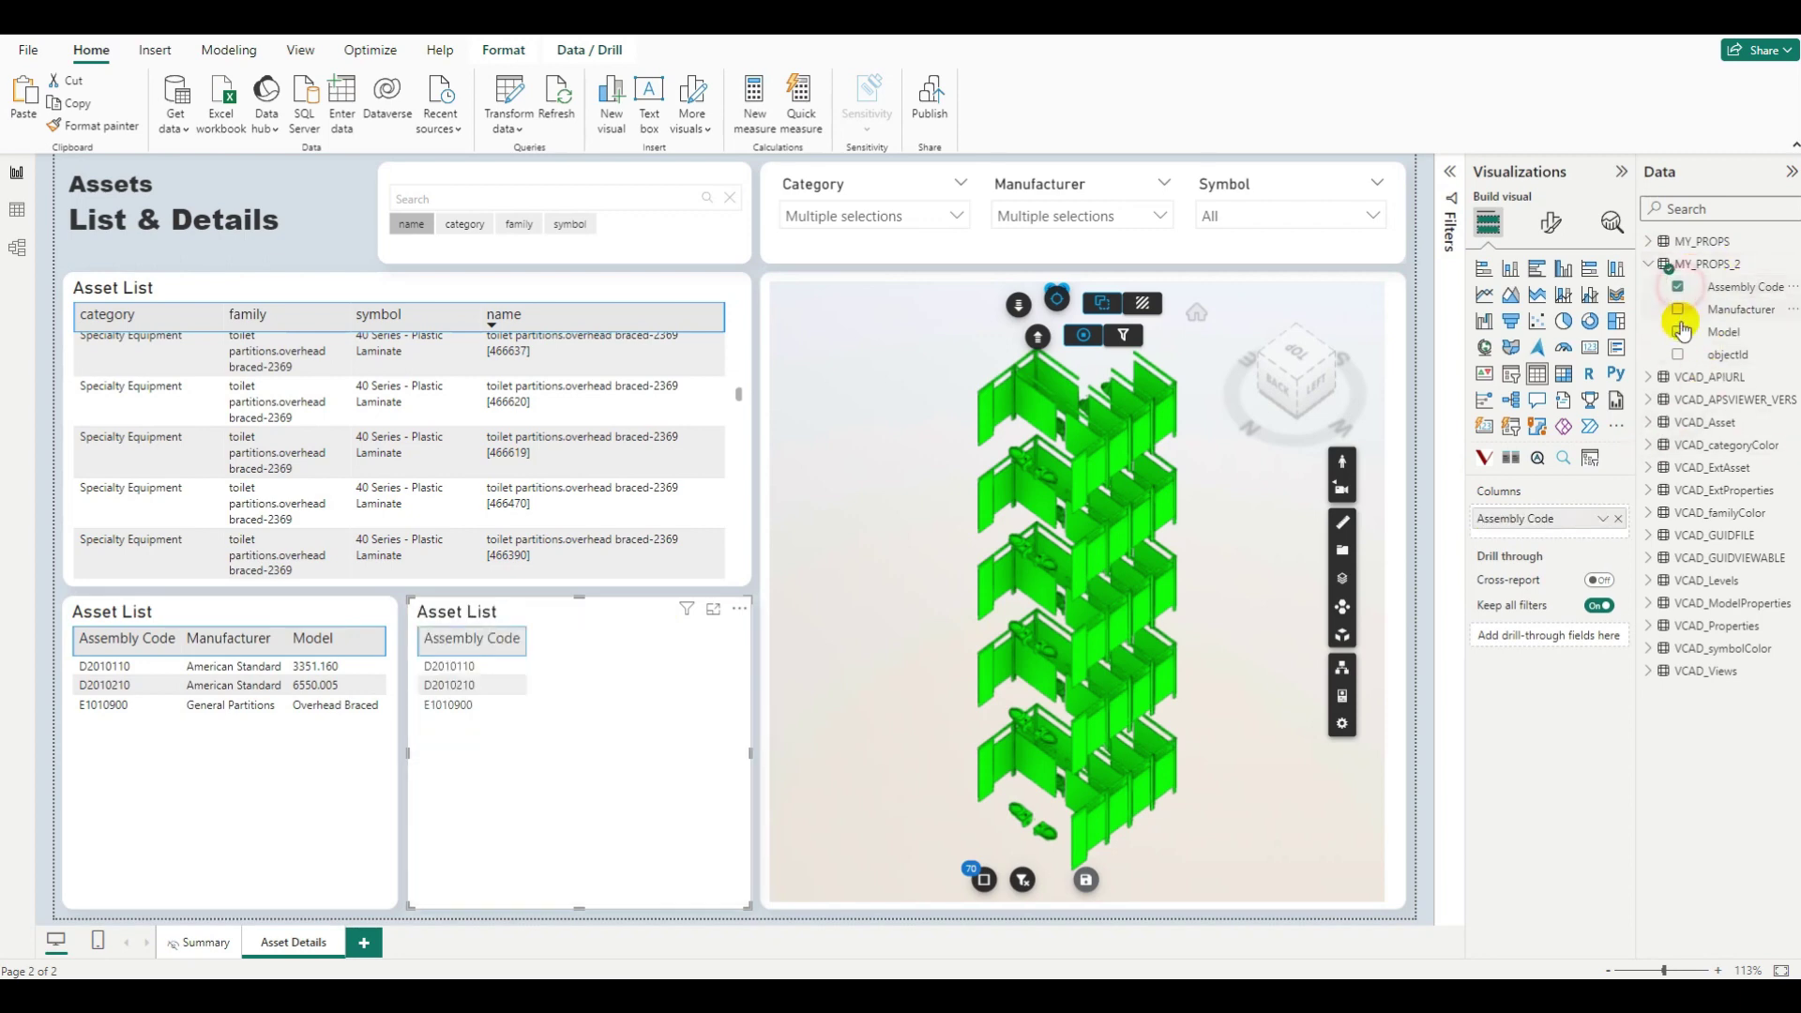
{"action": "left_click", "coordinate": [1678, 309]}
{"action": "left_click", "coordinate": [1677, 332]}
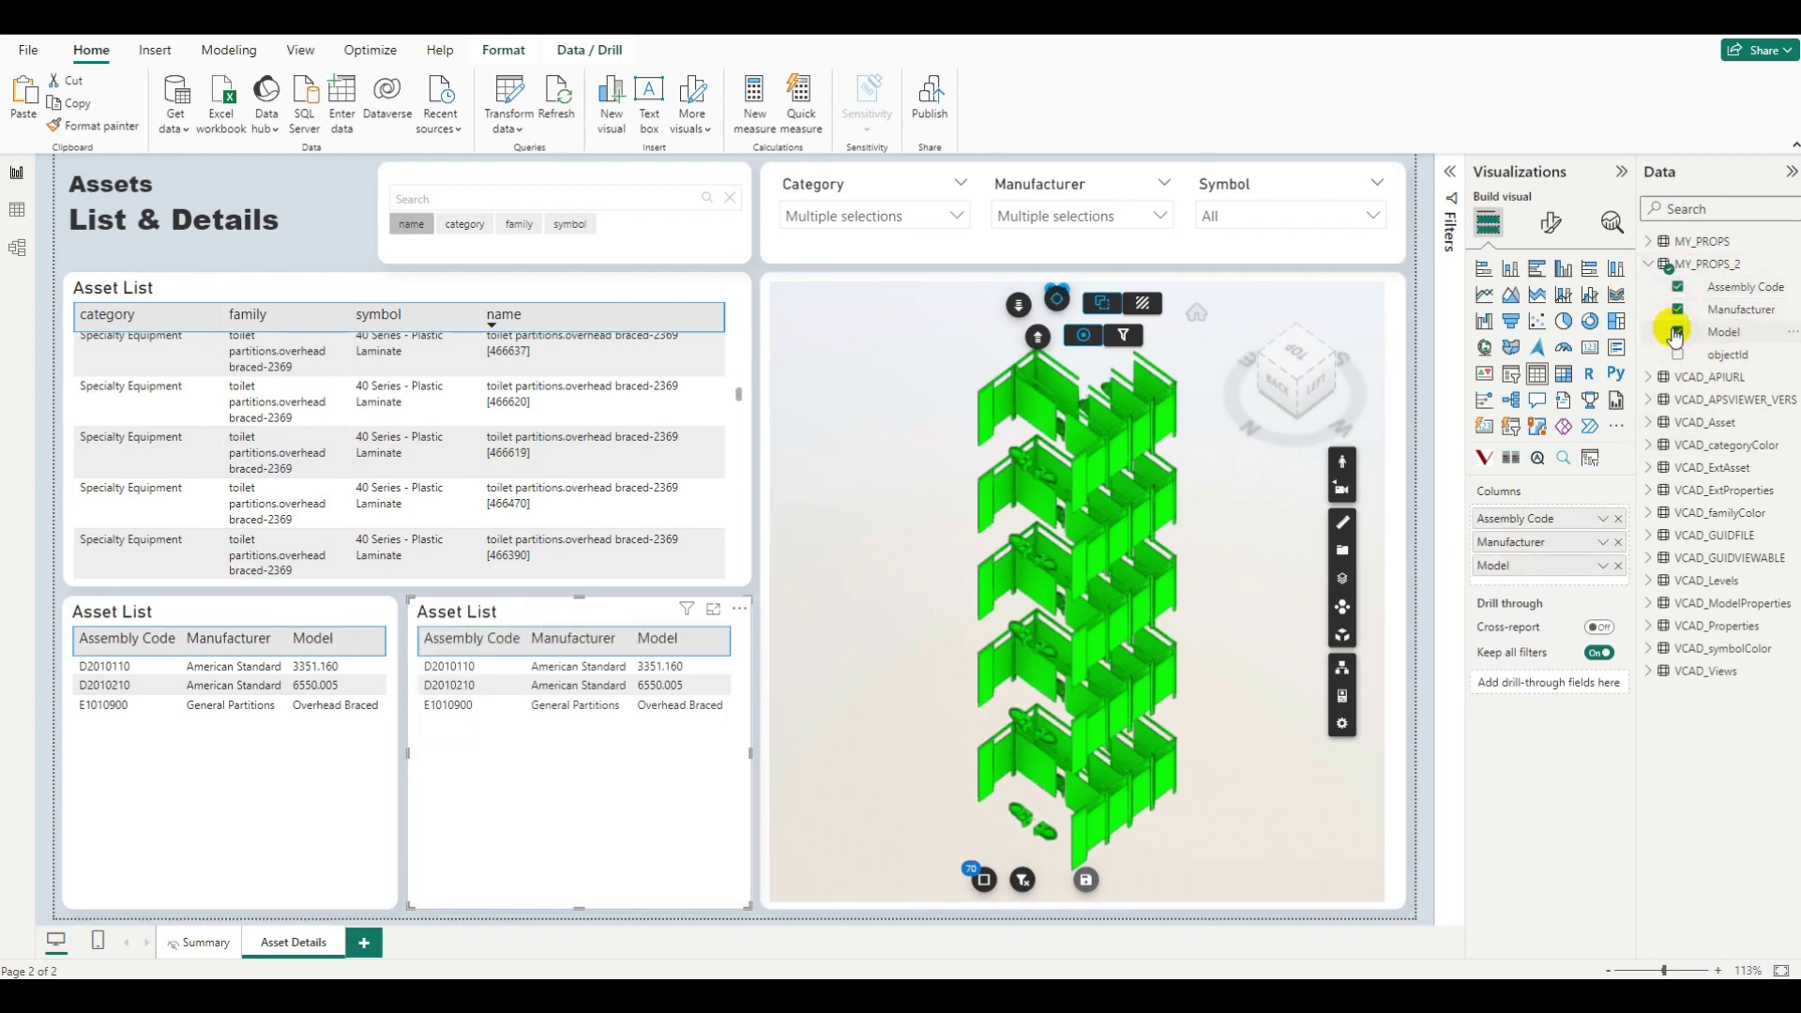
- Test cross-filtering by selecting a Specialty Equipment asset and the E1010900 and D2010210 rows of the new table, and clear the selection
{"action": "left_click", "coordinate": [216, 476]}
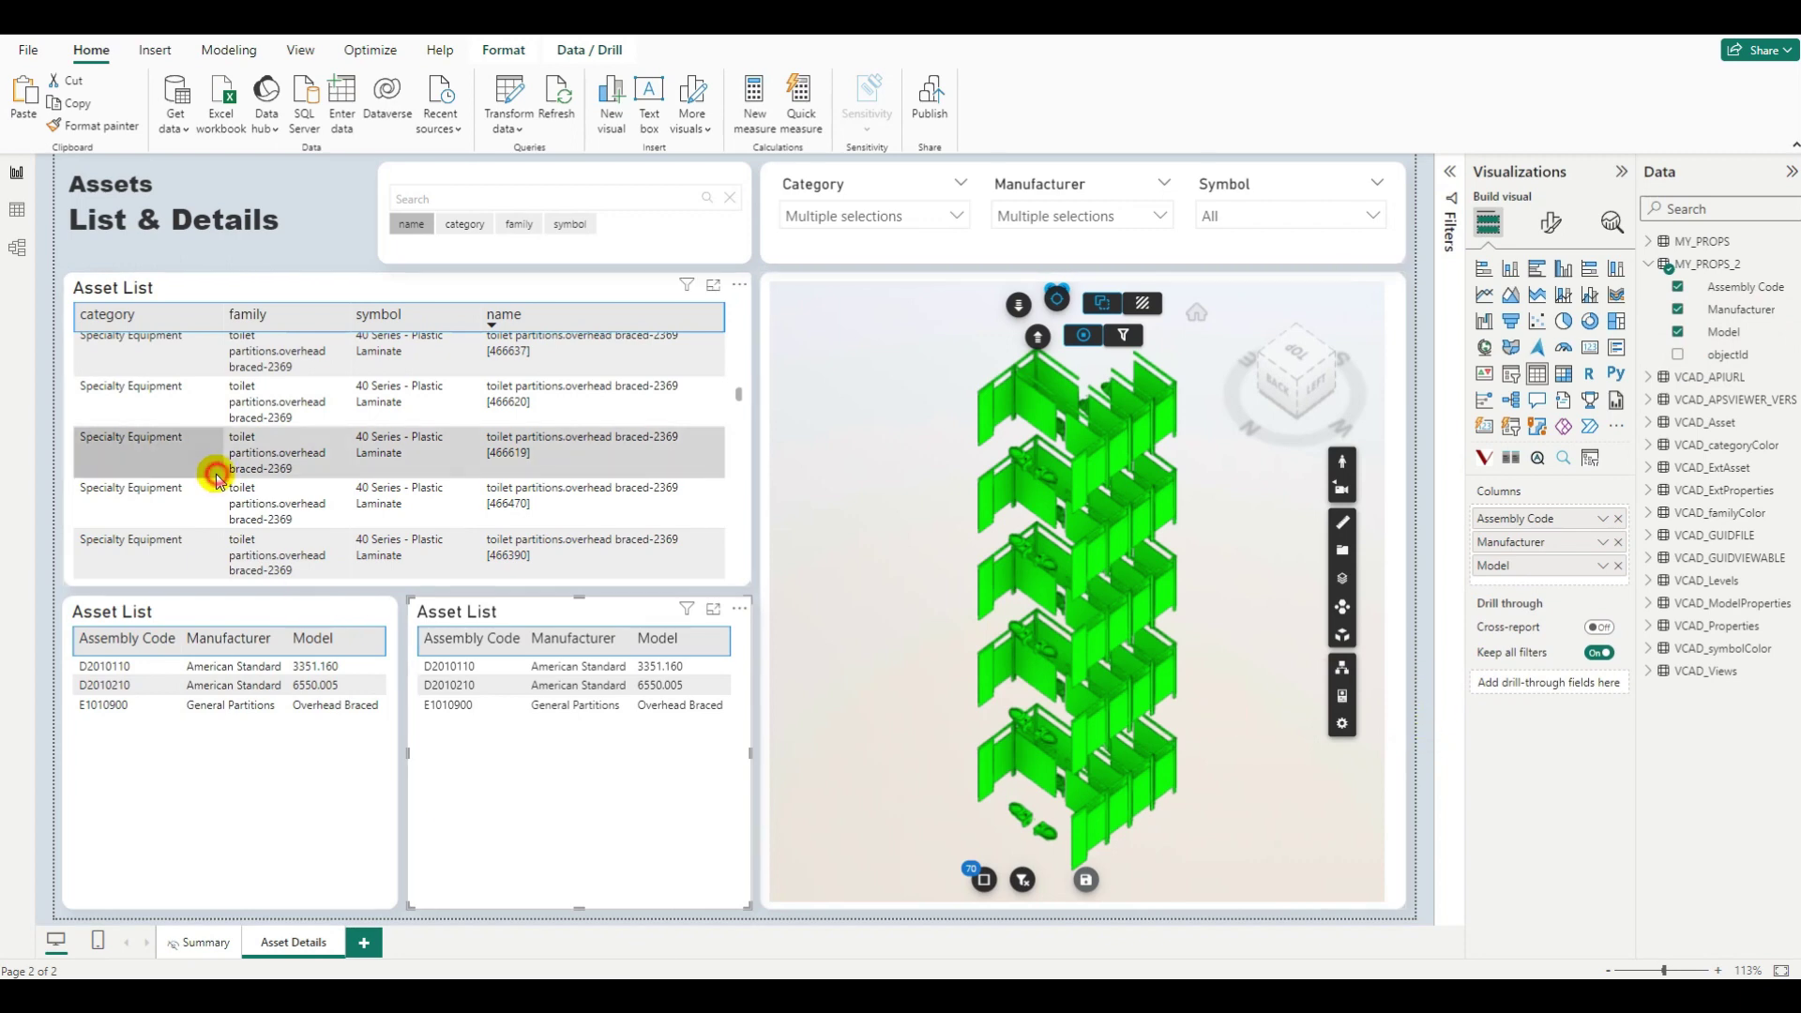
{"action": "left_click", "coordinate": [202, 488]}
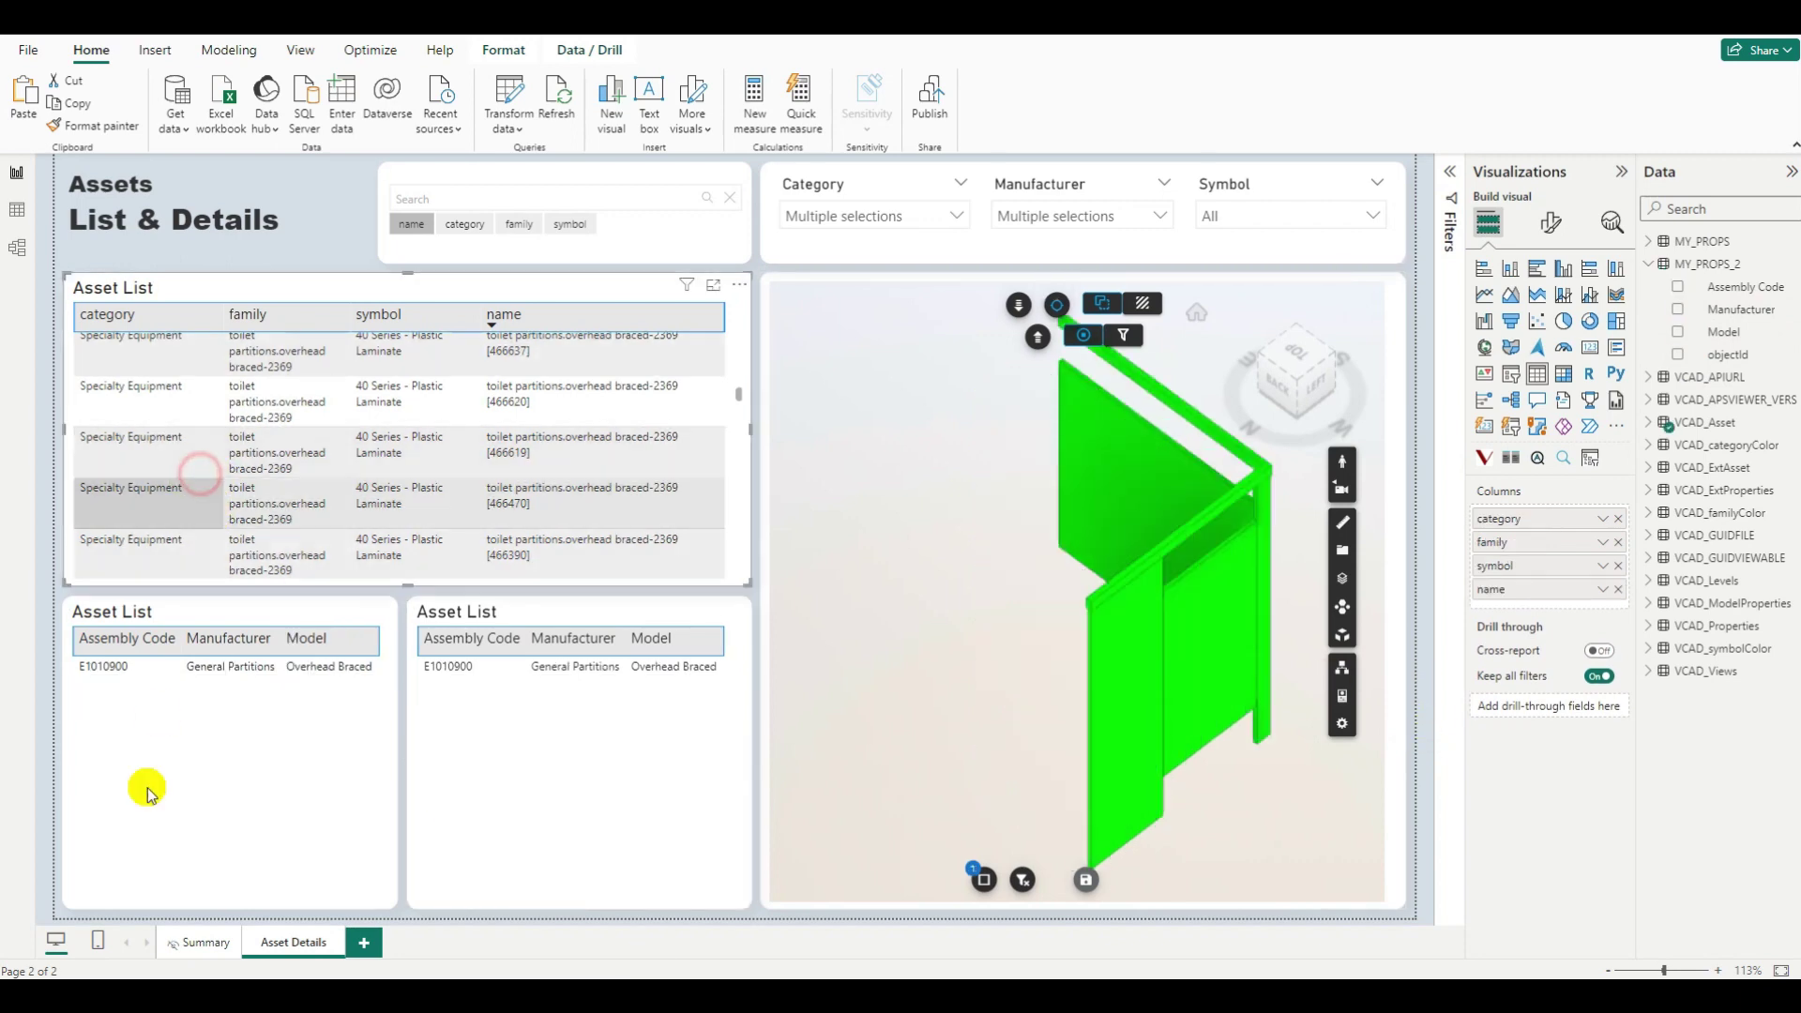
{"action": "left_click", "coordinate": [147, 793]}
{"action": "left_click", "coordinate": [446, 705]}
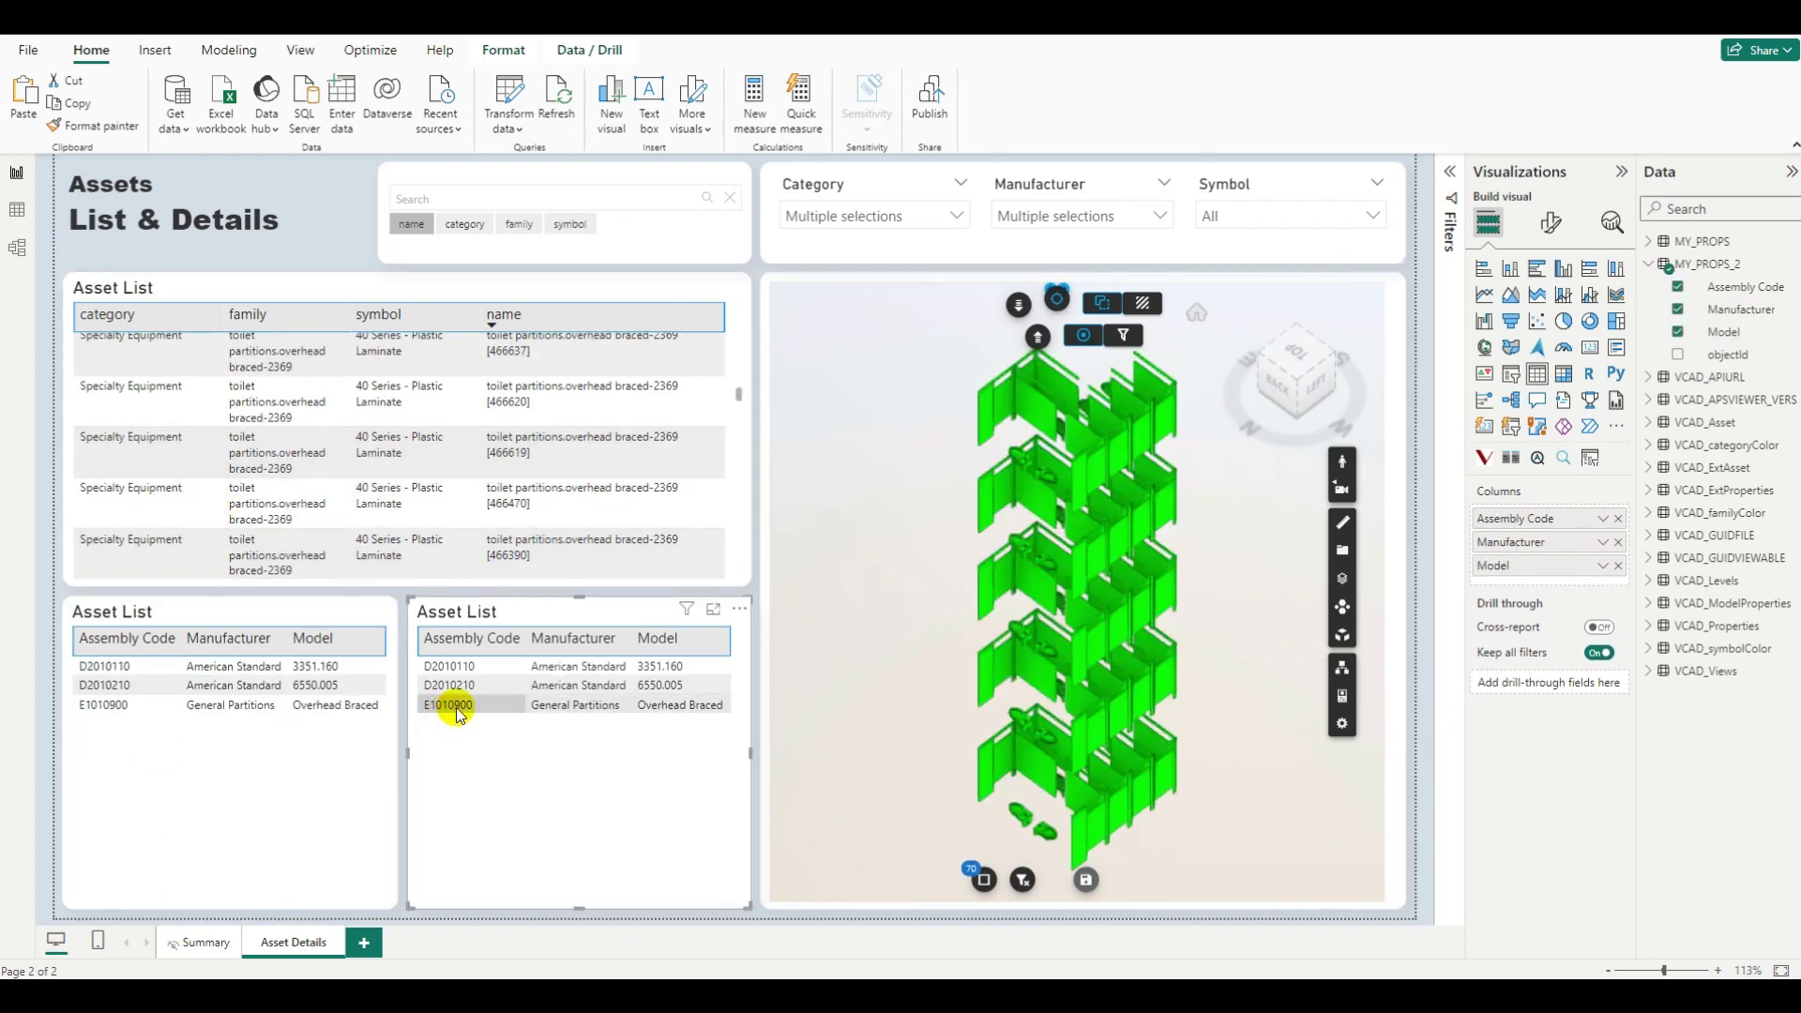
{"action": "left_click", "coordinate": [503, 706]}
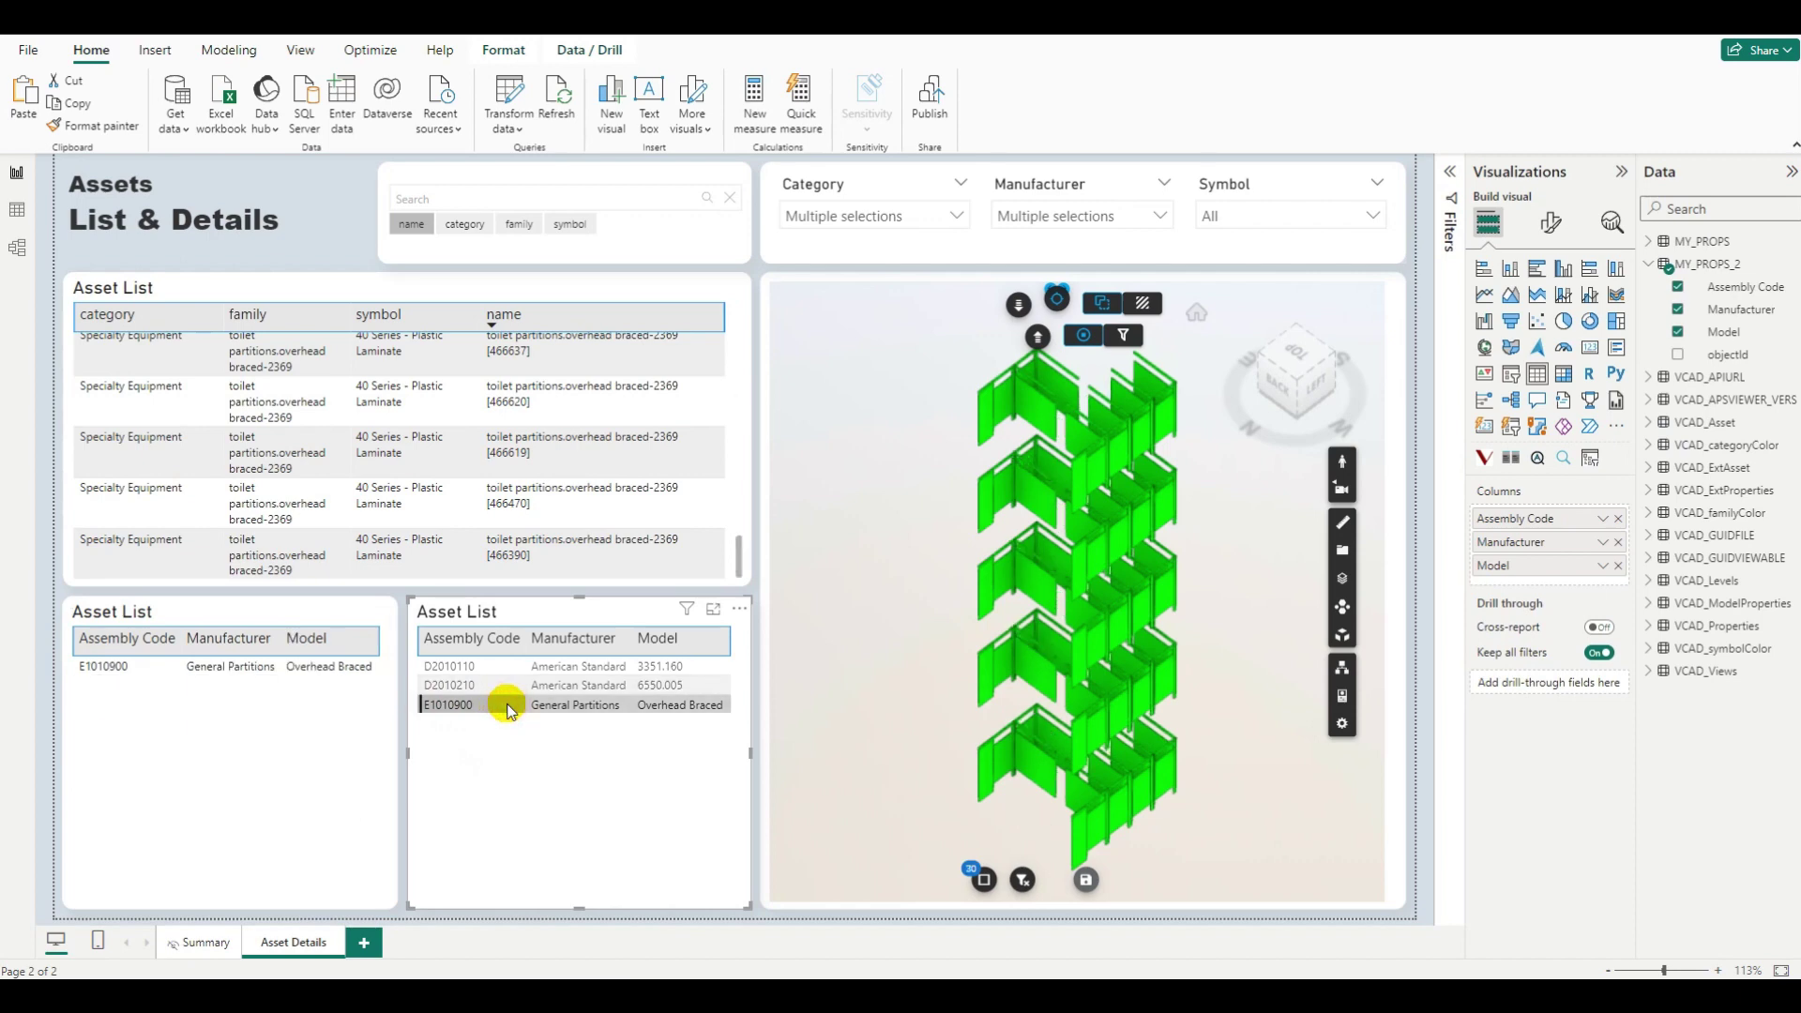
{"action": "left_click", "coordinate": [512, 686]}
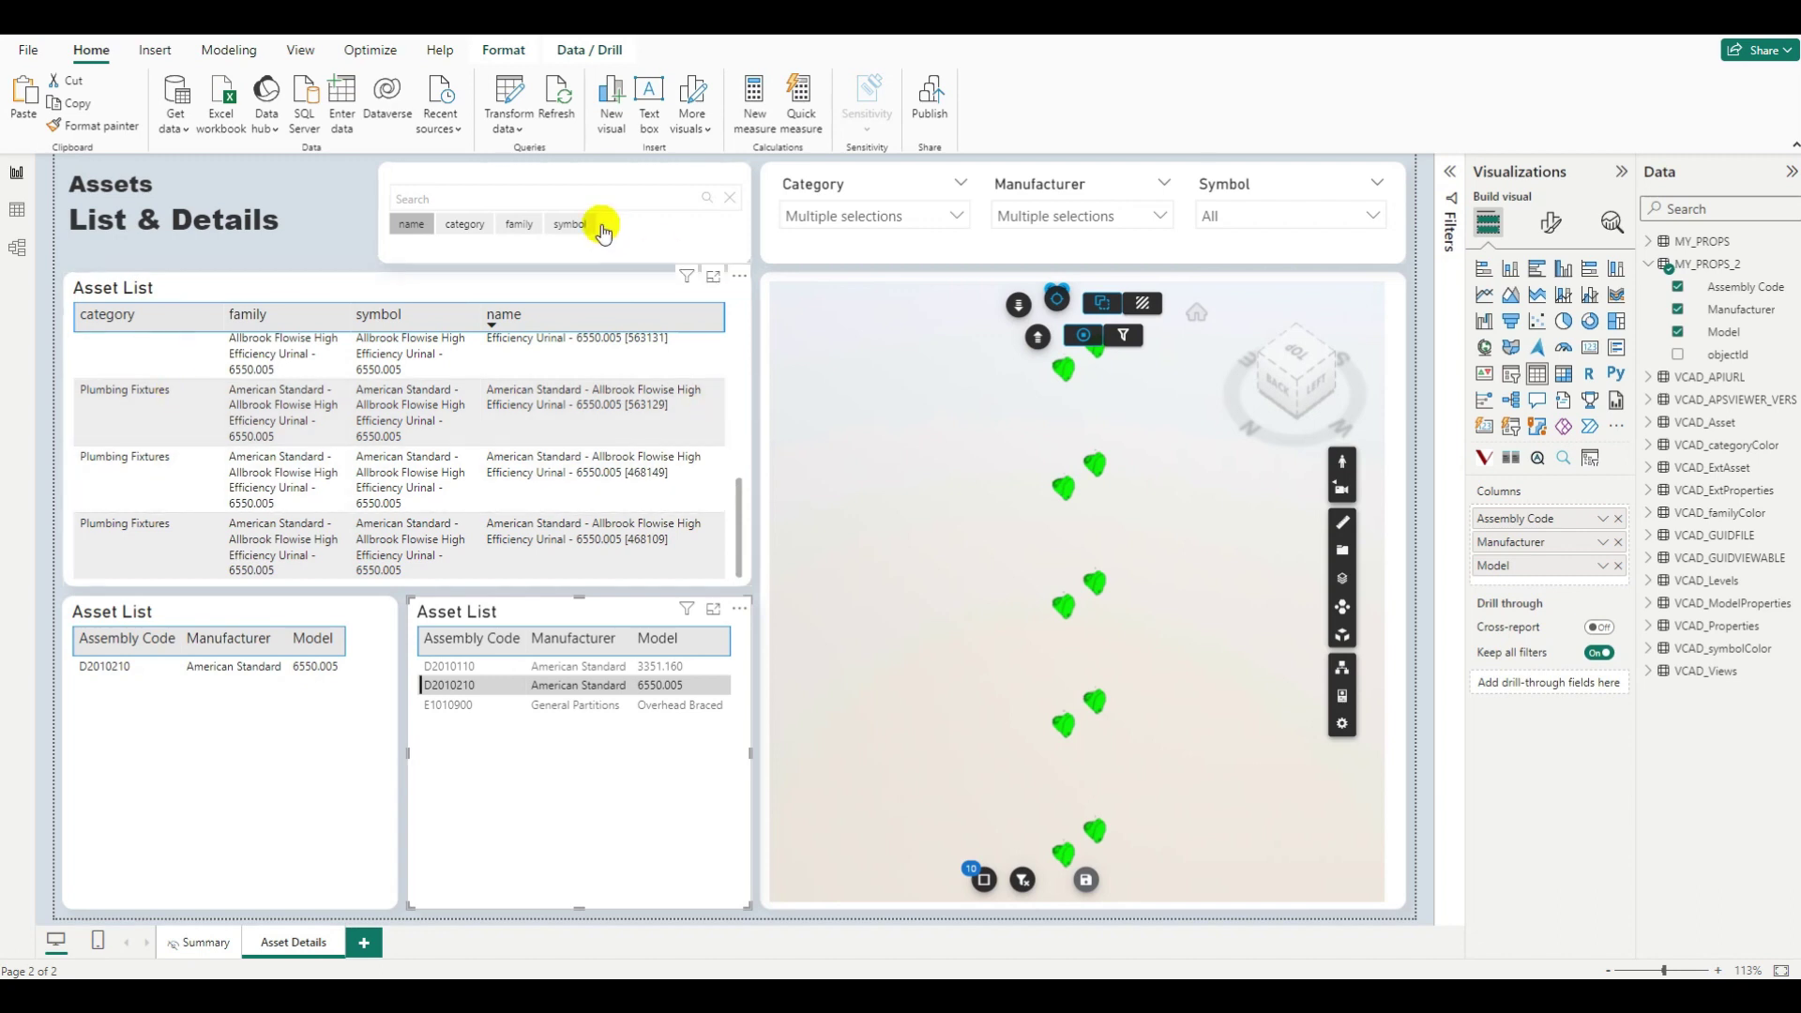
{"action": "left_click", "coordinate": [557, 688]}
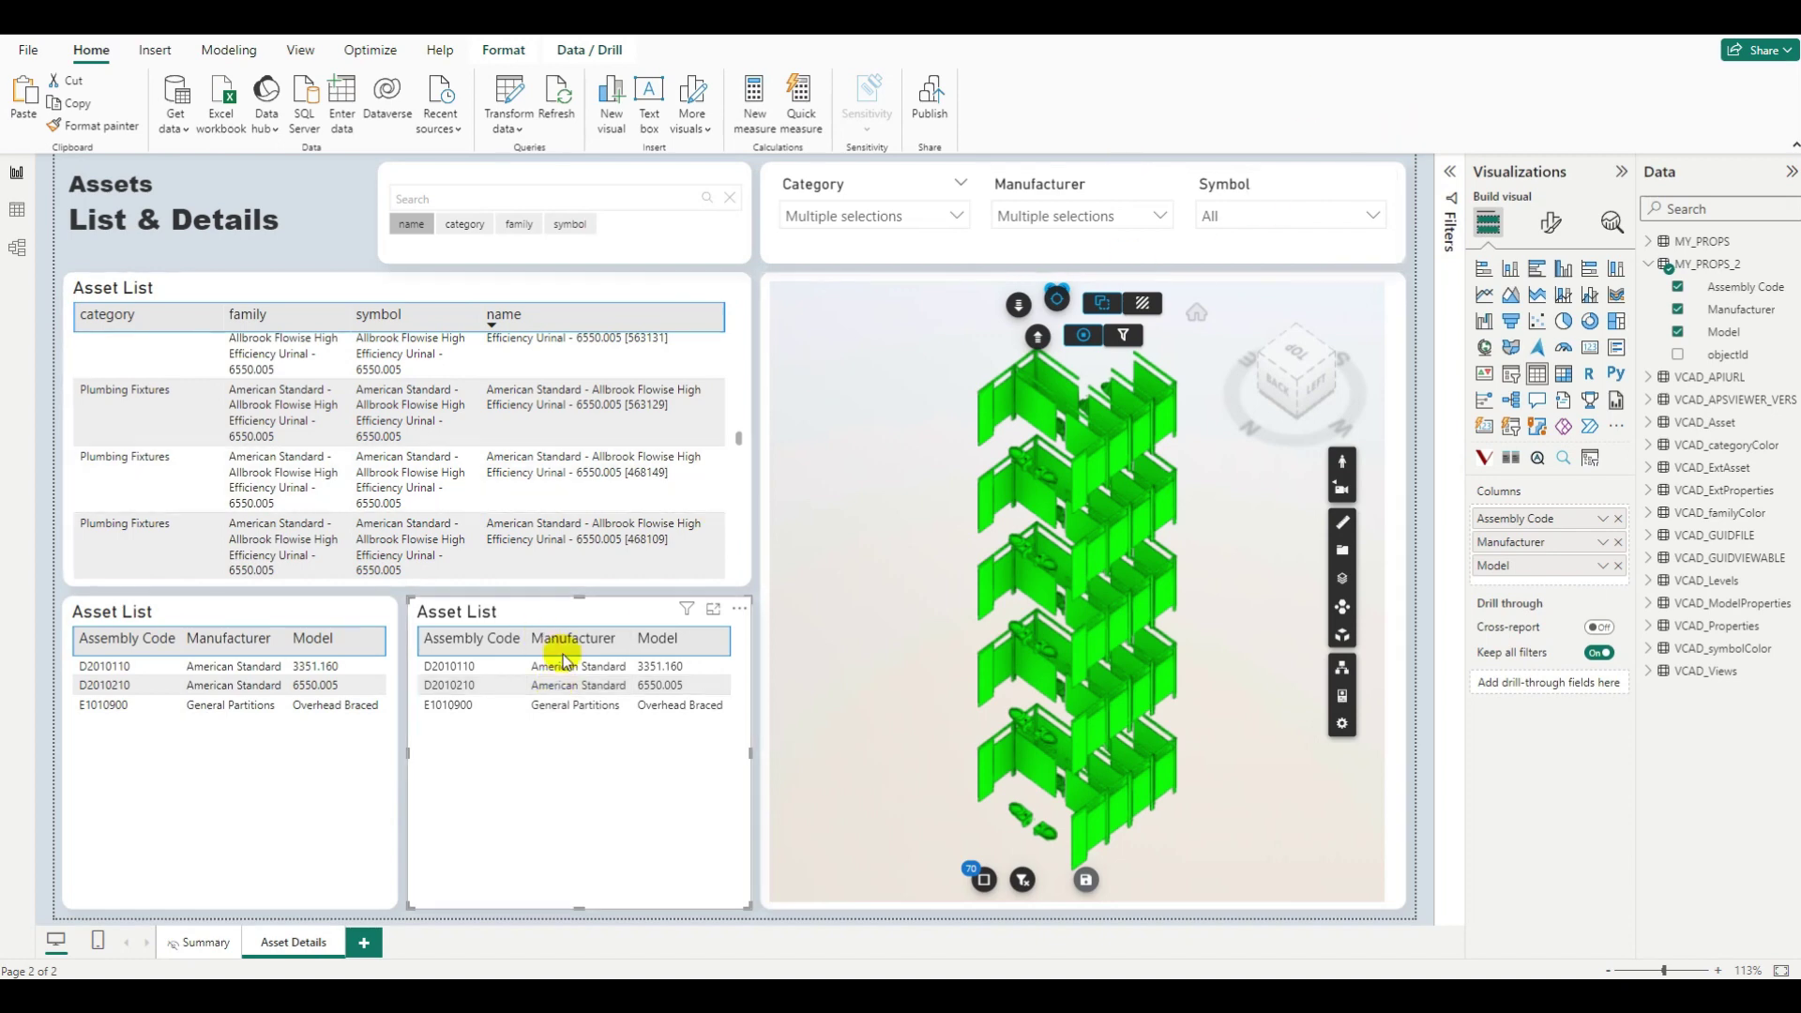
{"action": "left_click", "coordinate": [396, 601]}
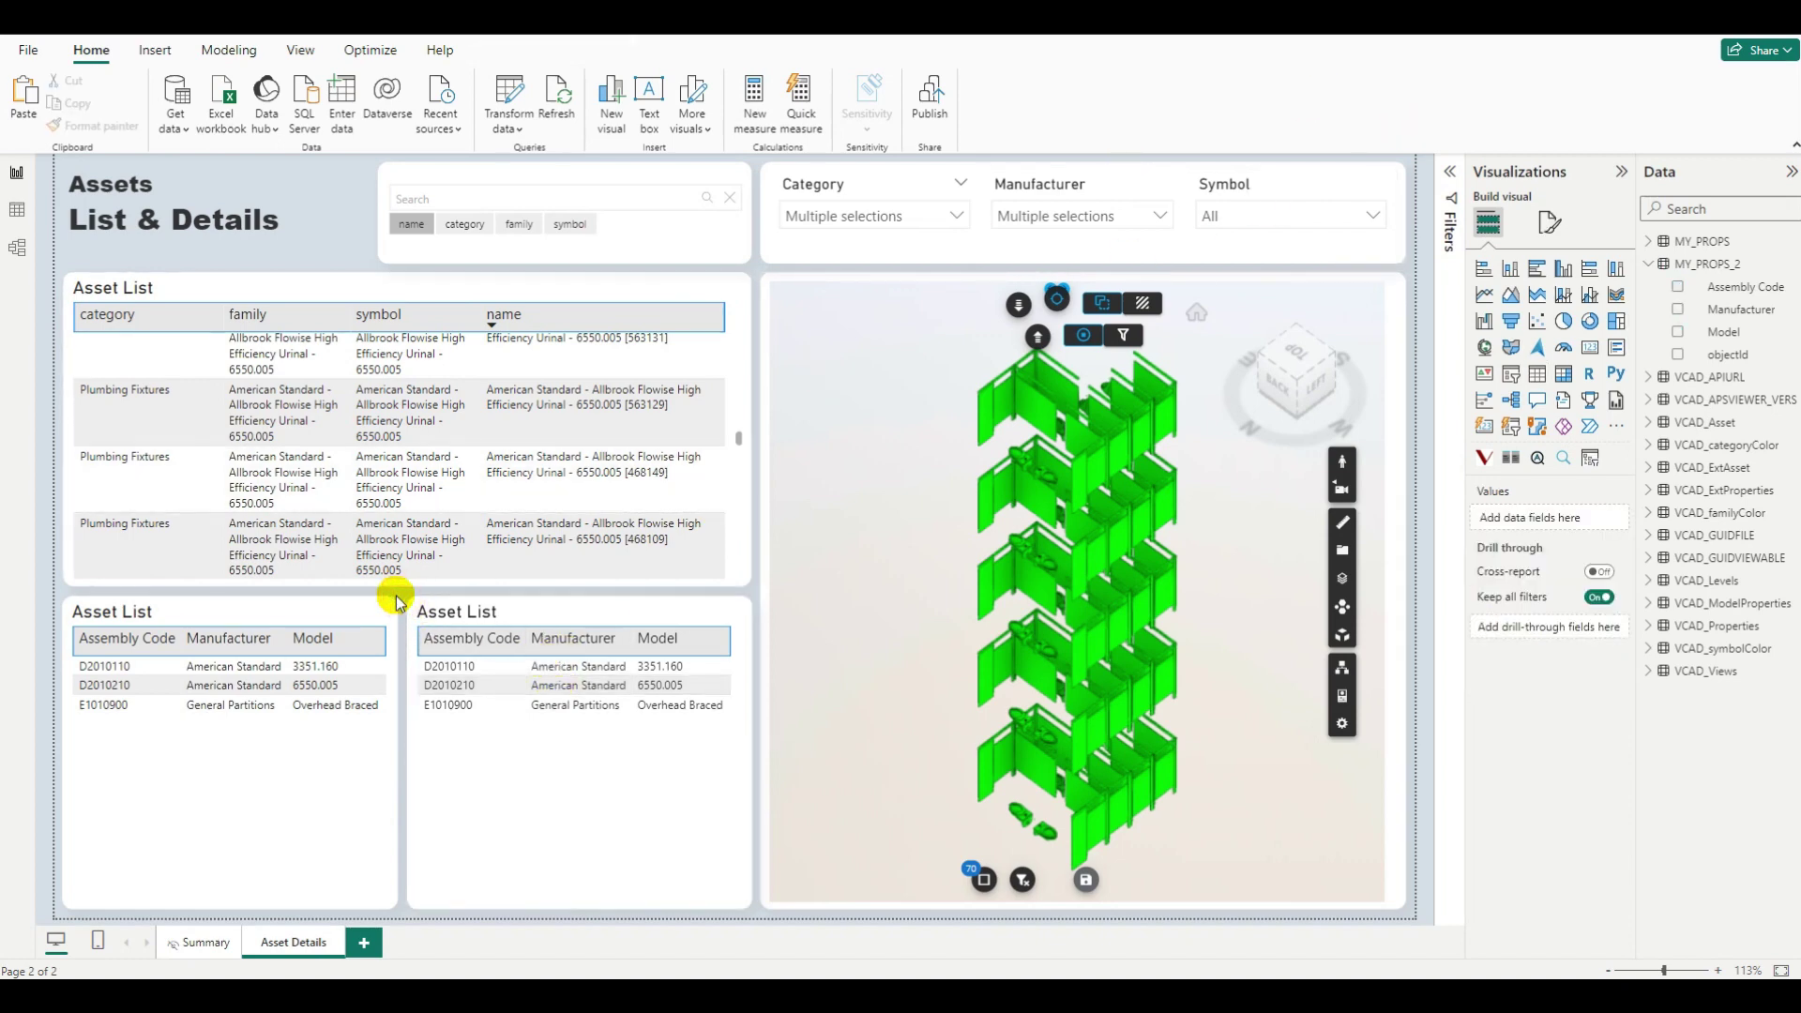